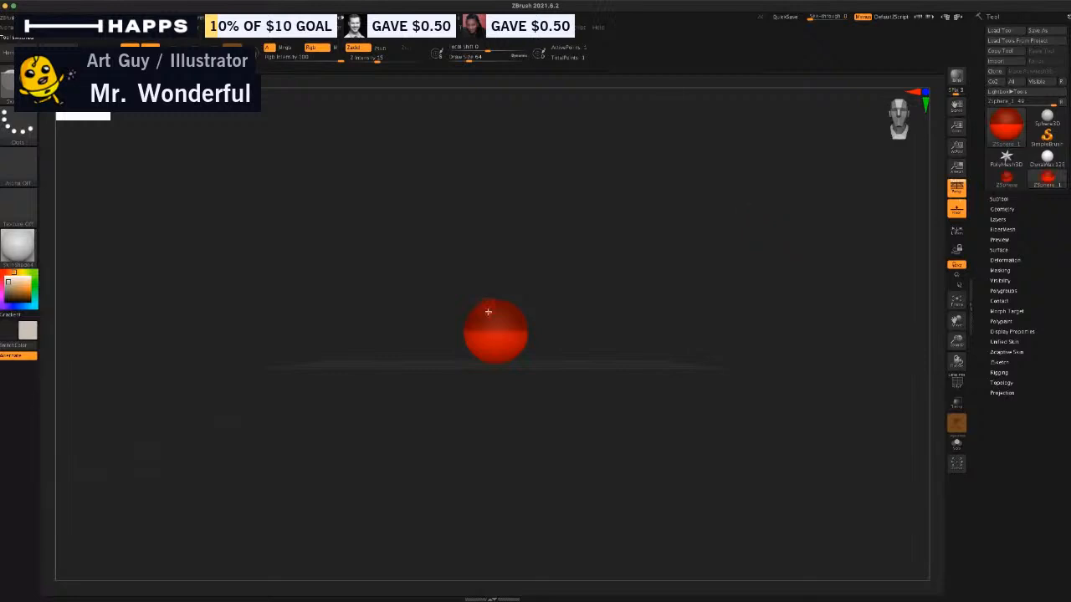
left_click_drag(566, 367, 347, 208)
left_click(174, 55)
left_click_drag(355, 280, 429, 292)
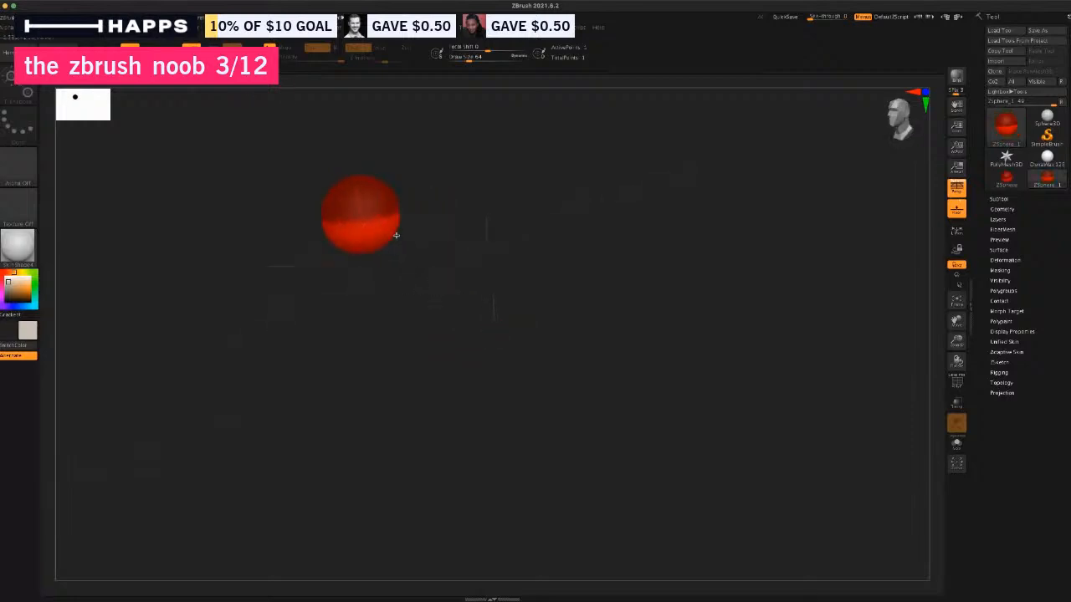
left_click_drag(395, 235, 378, 377)
left_click_drag(379, 269, 382, 302)
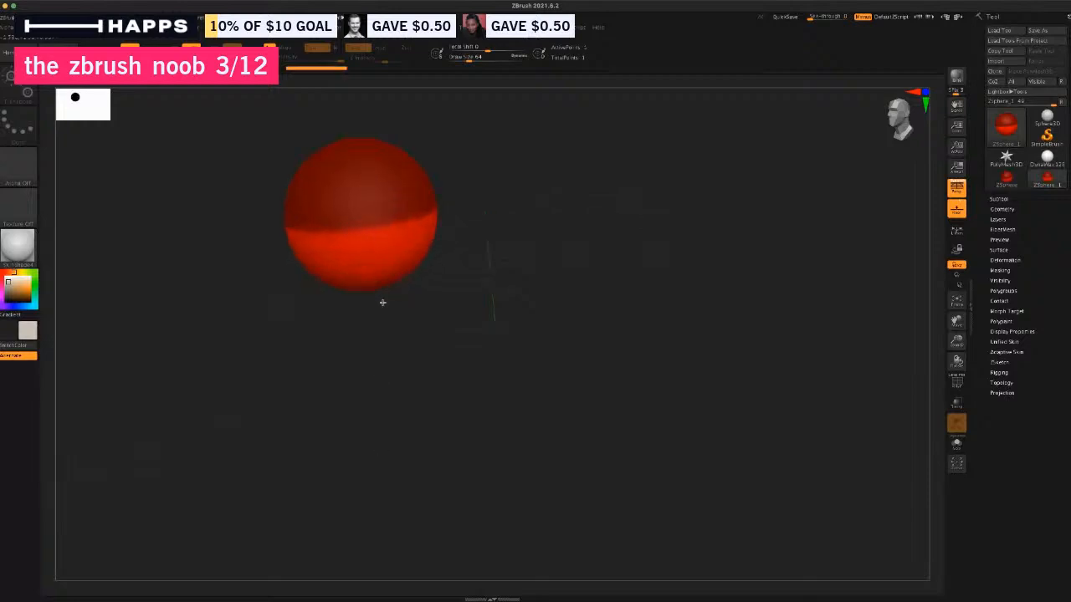
mouse_move(371, 363)
left_mouse_down()
mouse_move(329, 359)
mouse_move(327, 394)
left_mouse_up()
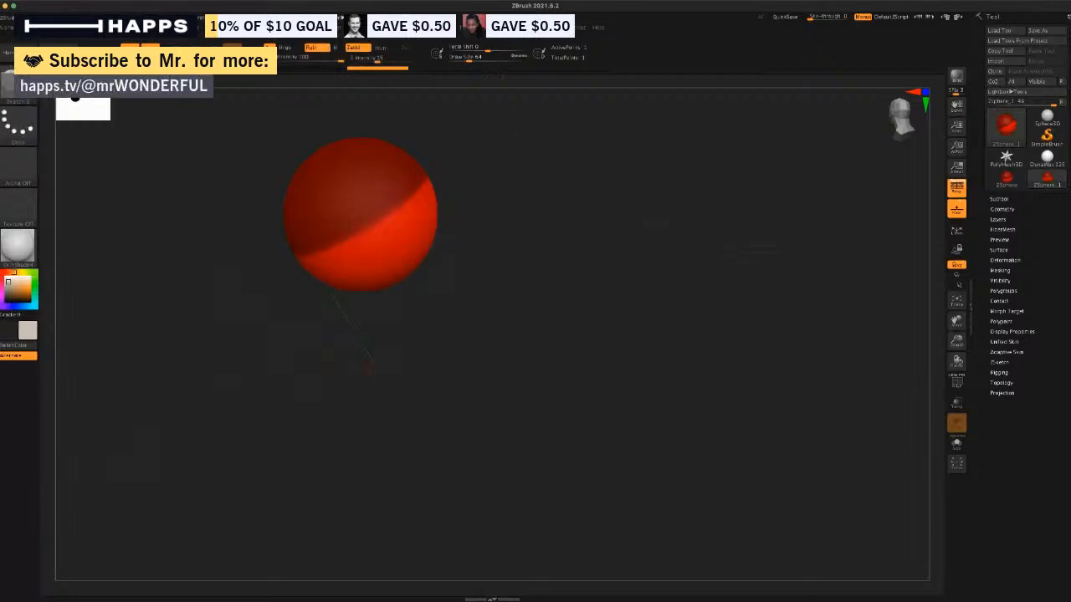
key("space")
mouse_move(427, 340)
left_mouse_down()
mouse_move(447, 342)
mouse_move(463, 322)
left_mouse_up()
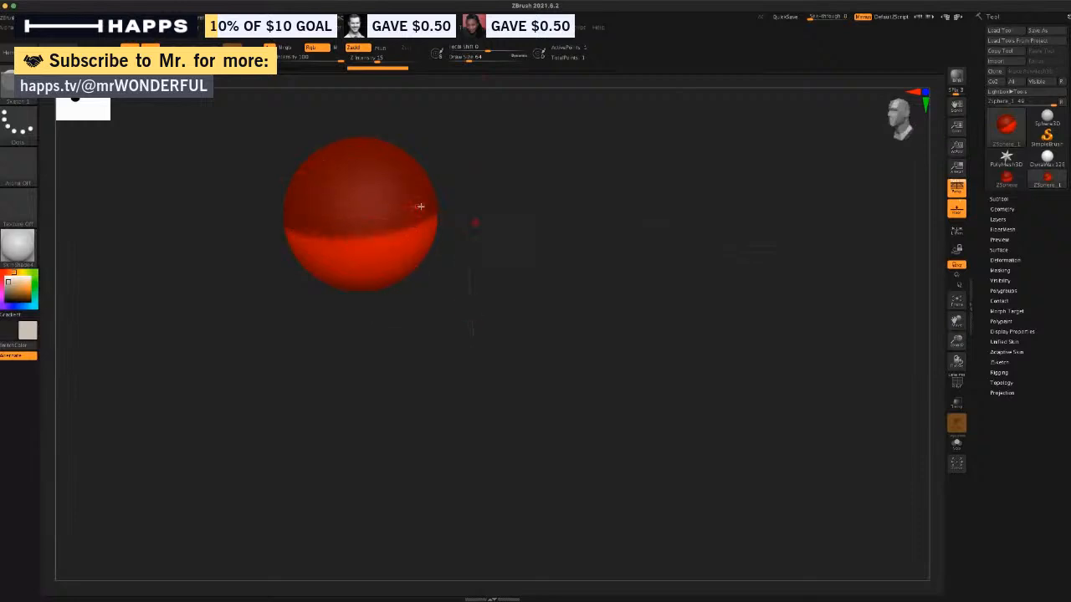
left_click_drag(318, 218, 325, 243)
key("ctrl+z")
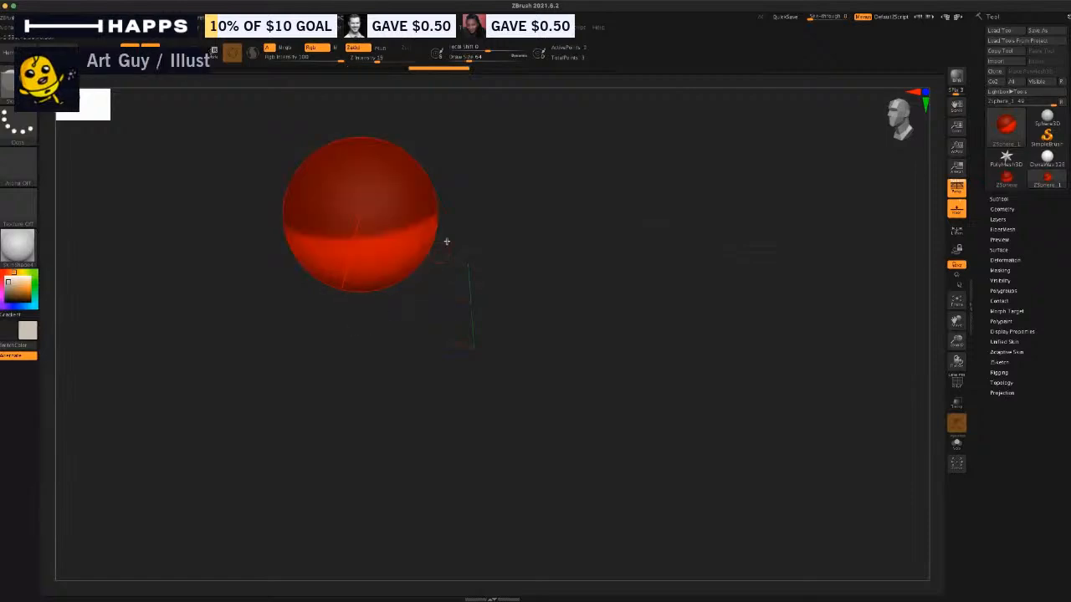
Load a fresh ZSphere project from LightBox and bring its single large sphere into view.
key("comma")
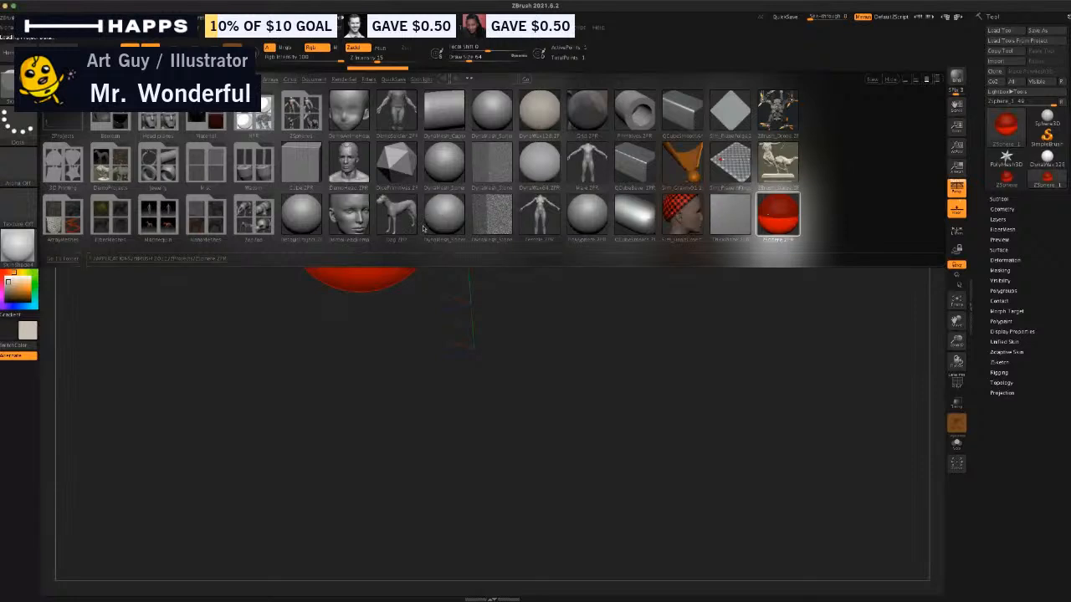
key("comma")
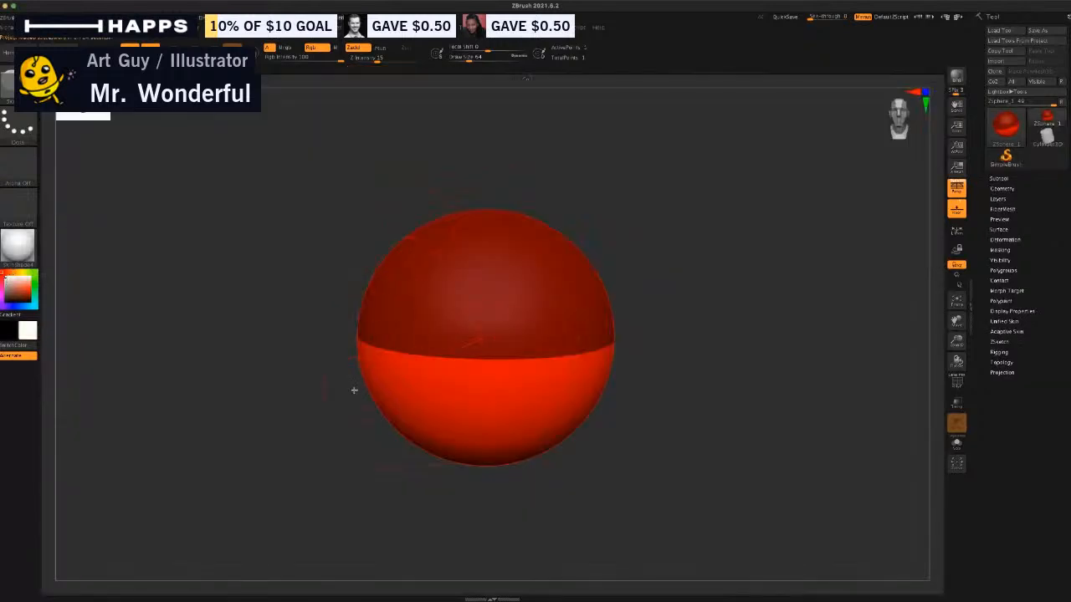
left_click_drag(310, 387, 289, 308, "alt")
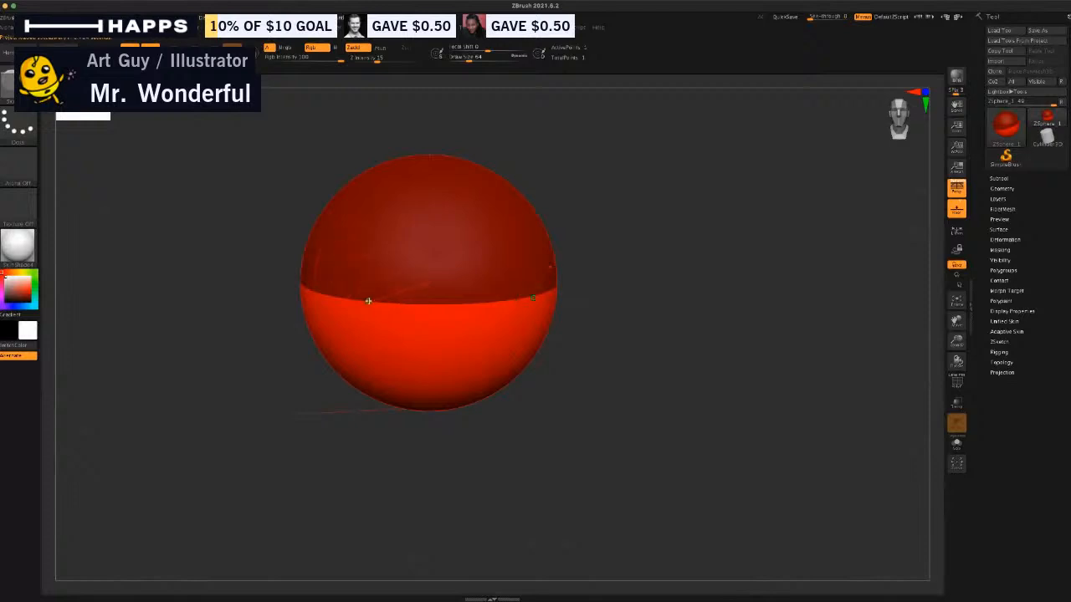
left_click_drag(371, 302, 372, 316)
key("super+z")
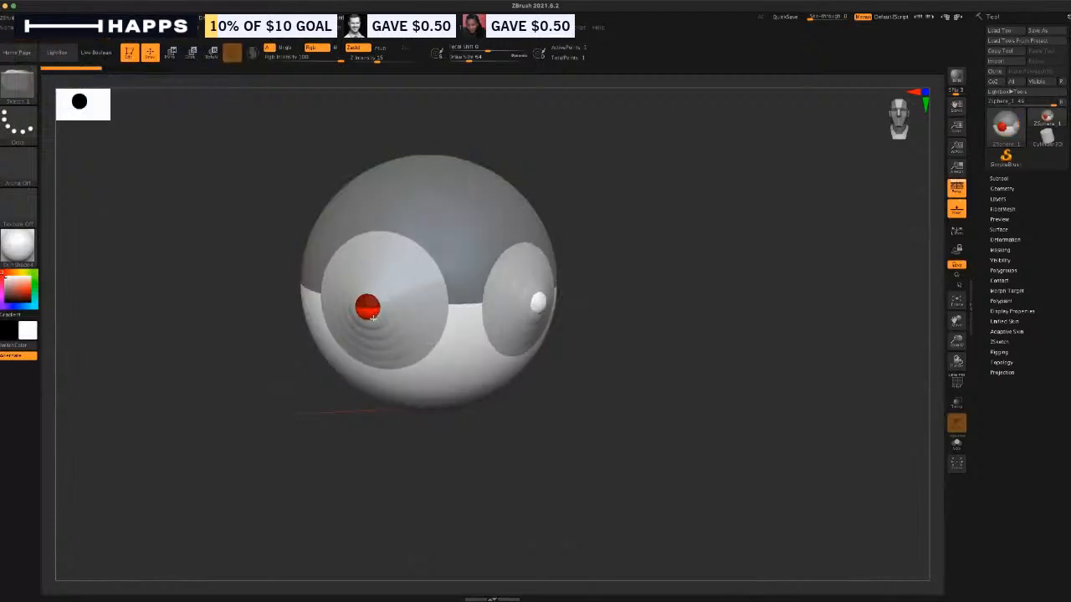
key("super+z")
left_click(194, 54)
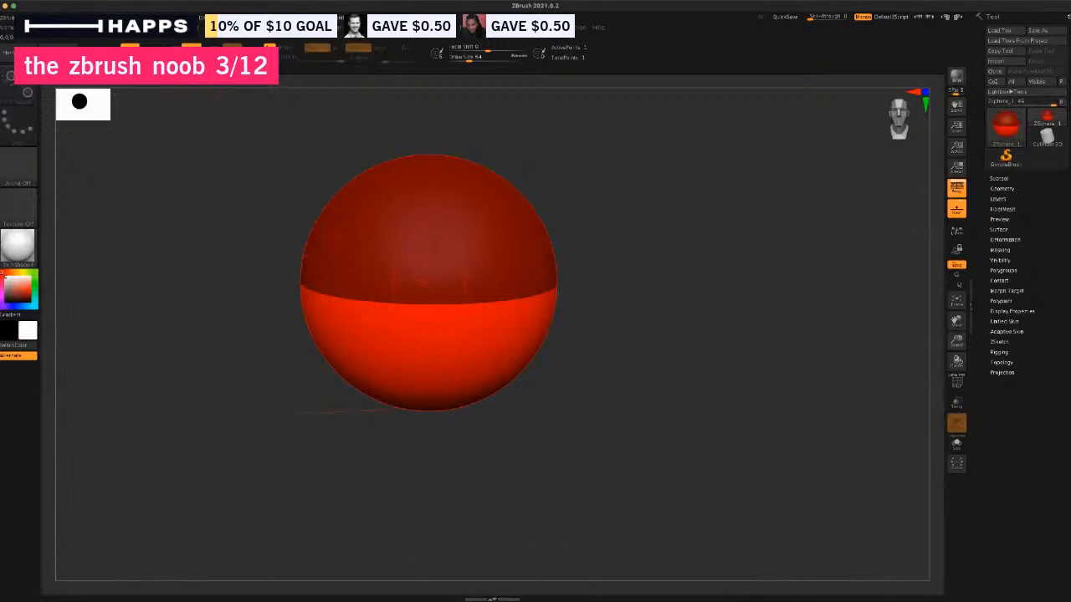
left_click_drag(390, 306, 386, 307)
key("q")
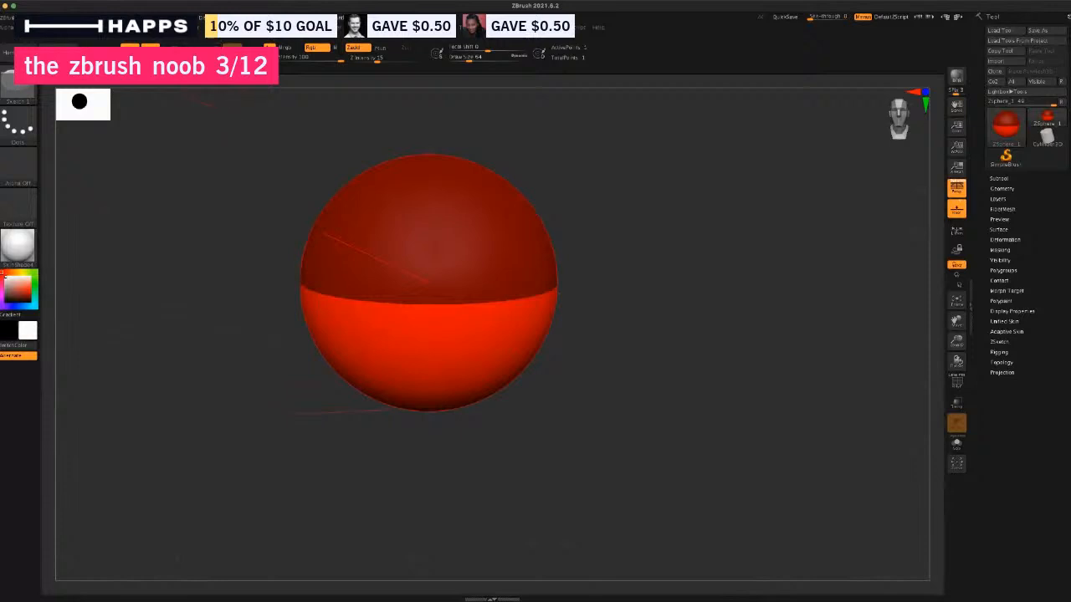
mouse_move(371, 311)
left_mouse_down()
mouse_move(371, 240)
mouse_move(363, 254)
left_mouse_up()
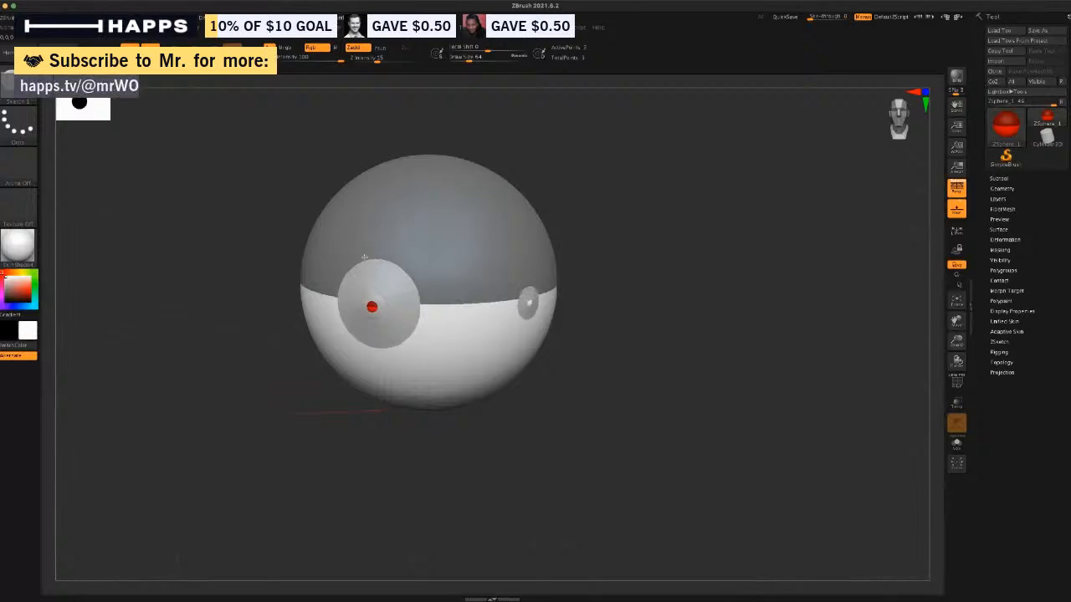
key("ctrl+z")
left_click_drag(540, 472, 532, 514)
key("ctrl+z")
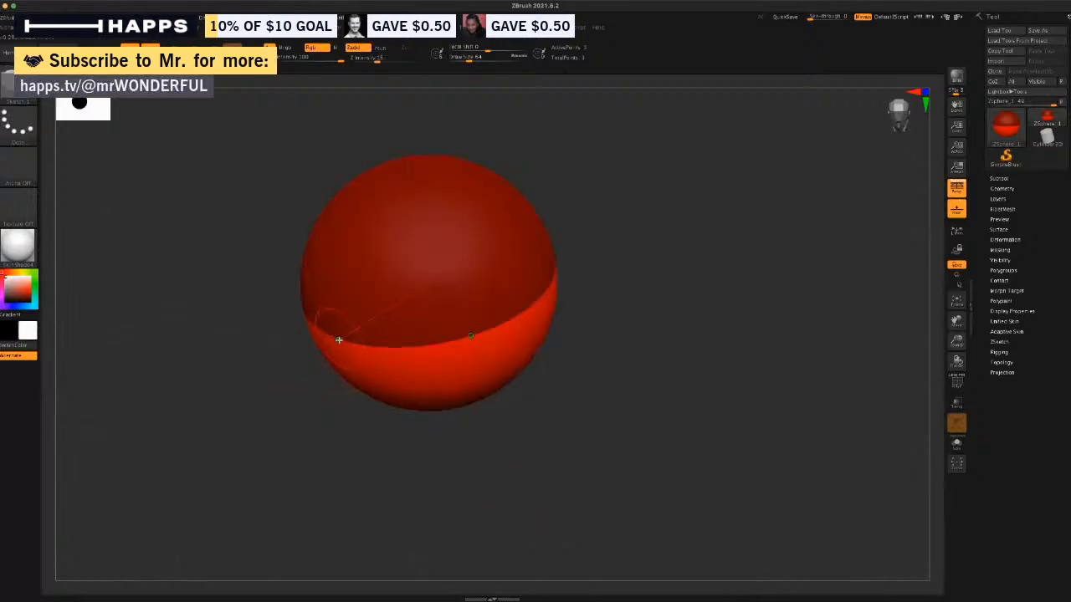
Add a mirrored pair of small child ZSpheres on the main sphere's two-tone boundary and move them outward and farther apart.
left_click_drag(339, 341, 340, 329)
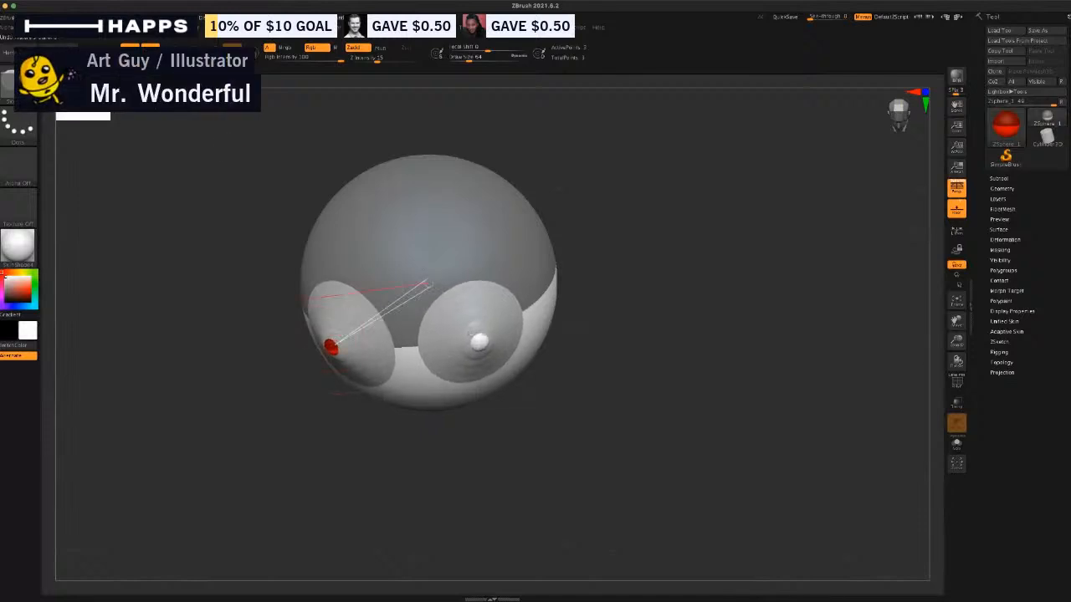
key("w")
left_click_drag(328, 345, 298, 339)
mouse_move(304, 435)
left_mouse_down()
mouse_move(304, 398)
mouse_move(308, 439)
left_mouse_up()
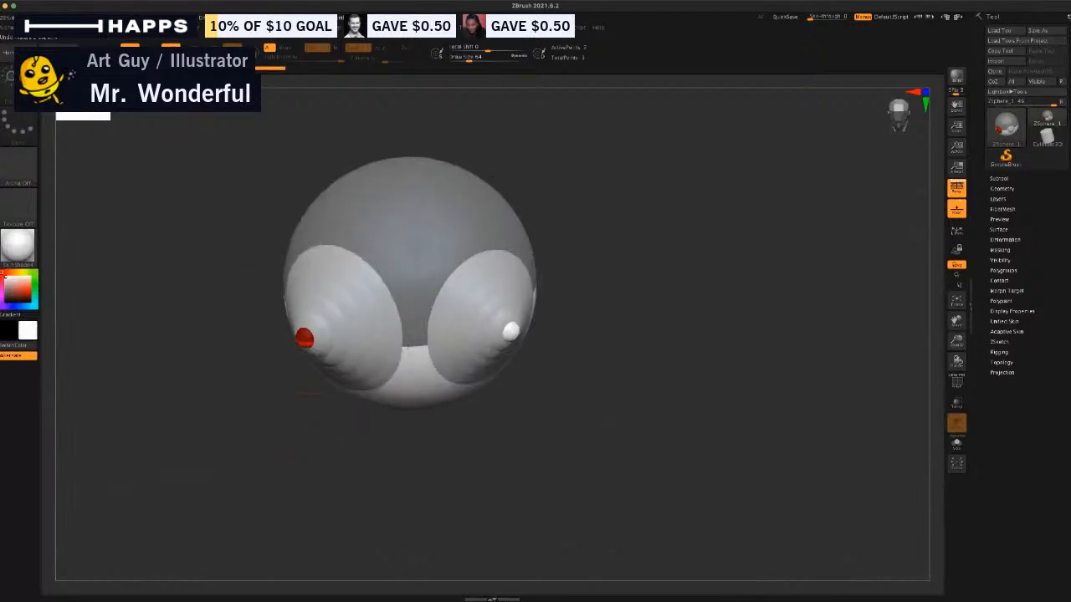
Add another mirrored ZSphere pair on the small child spheres and pull it outward from the body into slim straight limbs.
key("q")
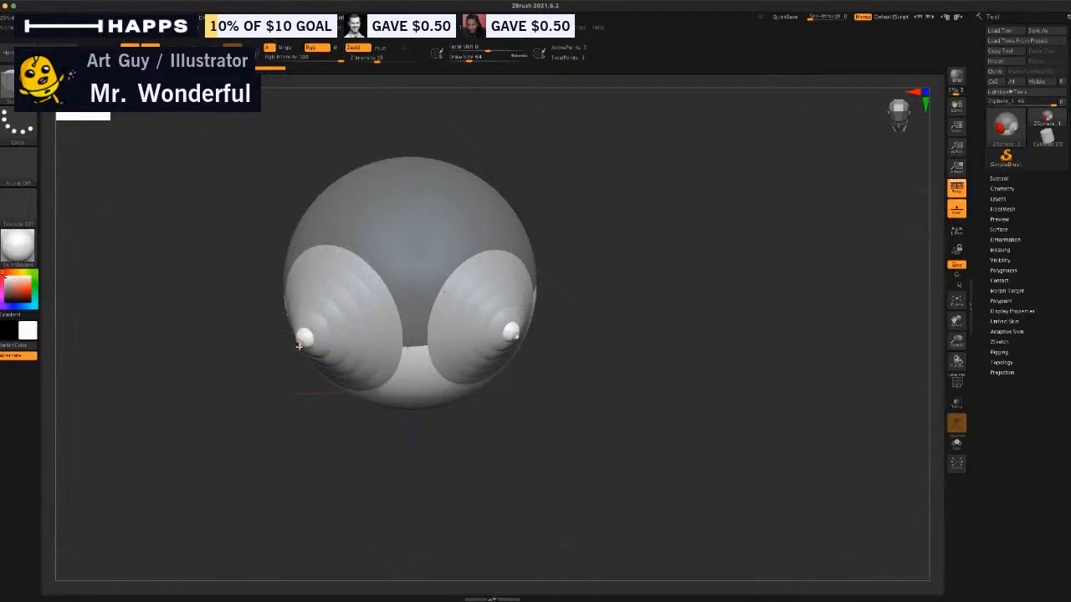
left_click(300, 344)
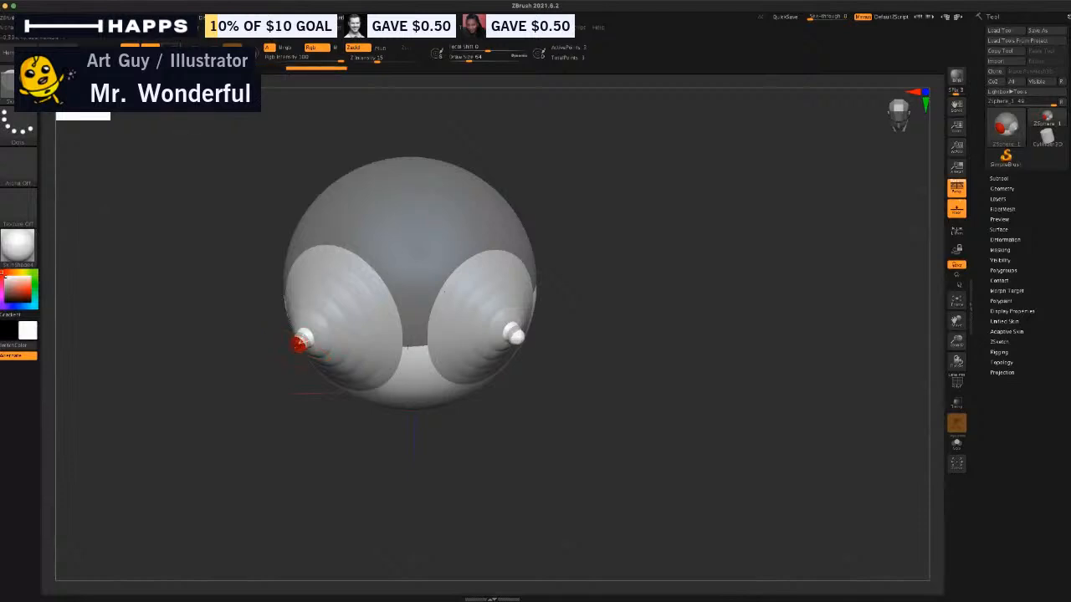
key("w")
mouse_move(297, 345)
left_mouse_down()
mouse_move(258, 374)
mouse_move(310, 334)
left_mouse_up()
left_click_drag(304, 437, 187, 176)
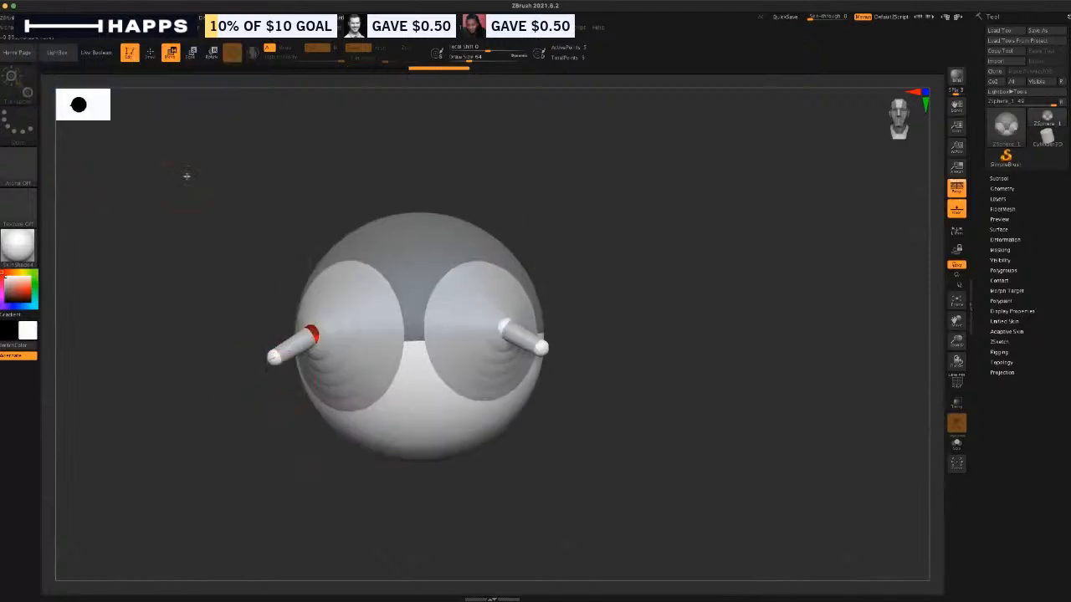
left_click_drag(274, 357, 244, 335)
left_click_drag(251, 414, 337, 399)
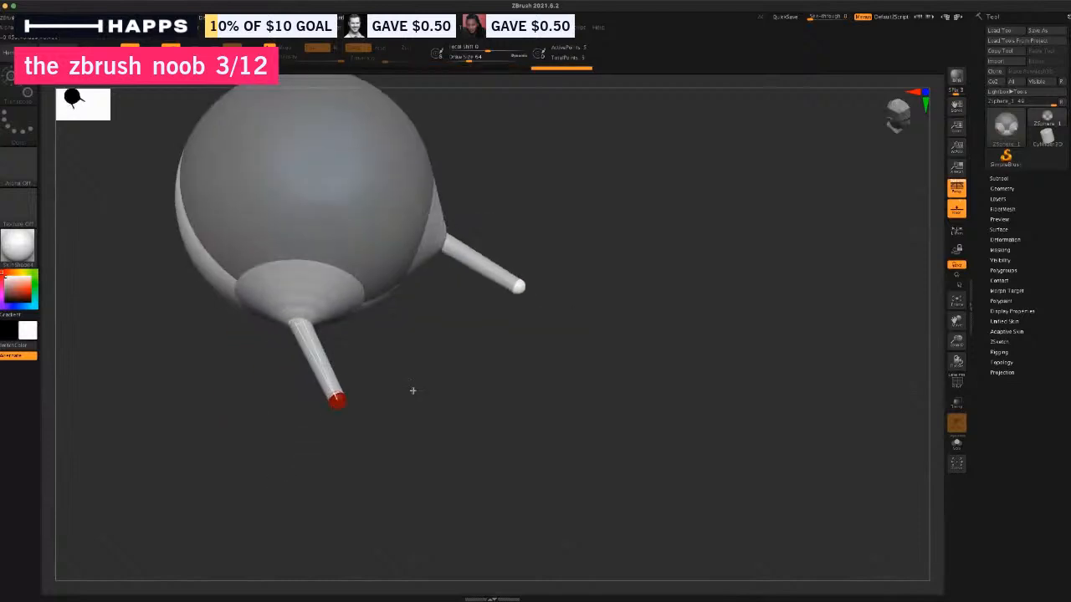
left_click_drag(411, 387, 392, 373)
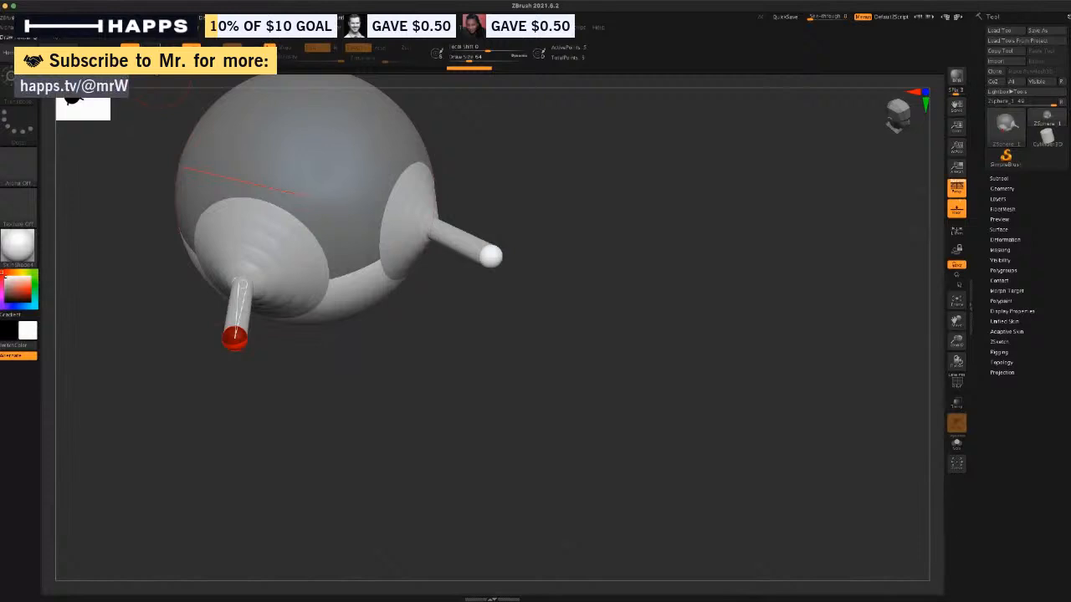
Append a new mirrored ZSphere to each limb tip, enlarge it and extend the limb ends.
left_click_drag(235, 345, 239, 362)
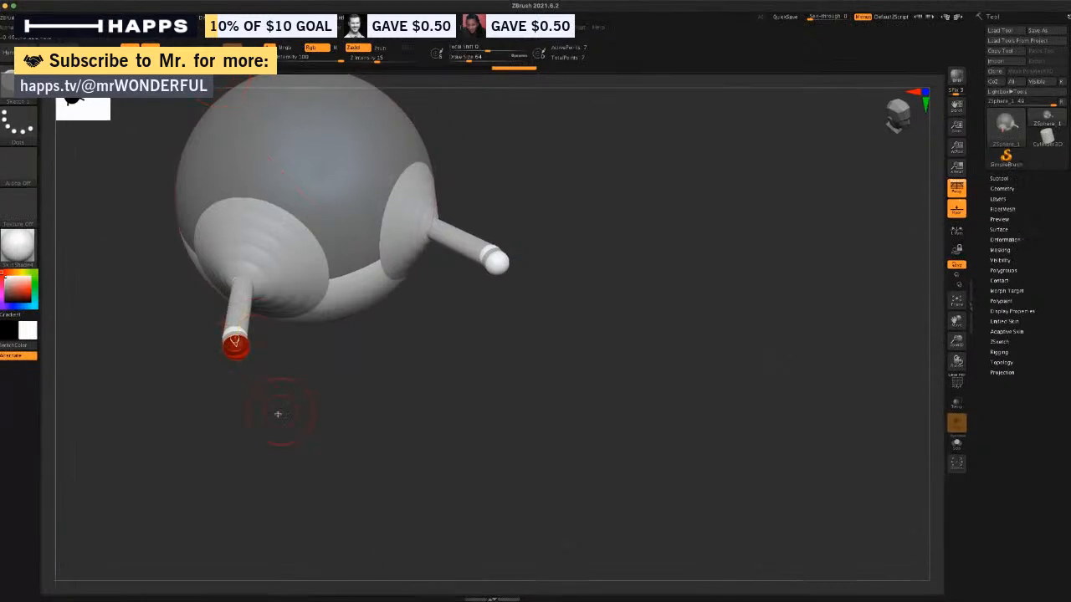
mouse_move(240, 378)
left_mouse_down()
mouse_move(258, 423)
mouse_move(242, 423)
mouse_move(234, 393)
left_mouse_up()
left_click(192, 56)
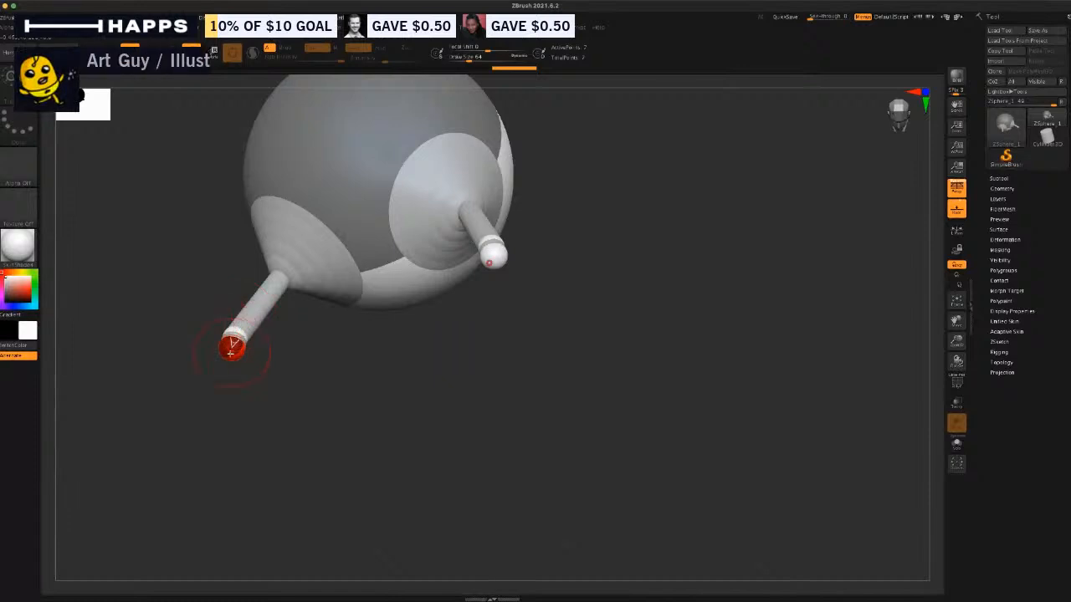
left_click_drag(232, 348, 248, 399)
left_click_drag(232, 349, 161, 255)
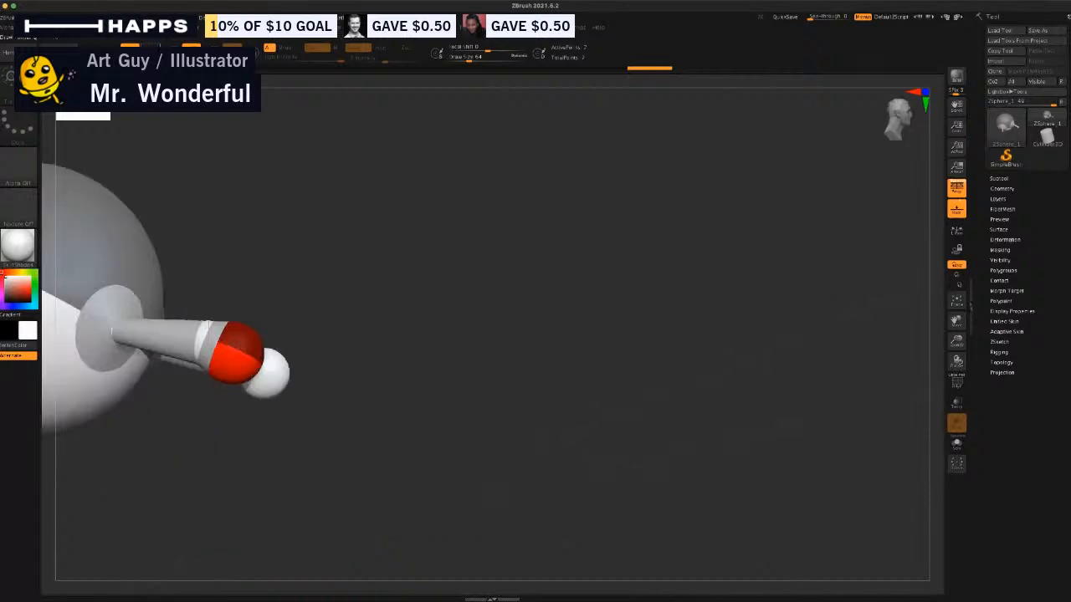
Raise the mirrored middle limb joints toward the body so that the limbs bend like elbows.
key("w")
left_click_drag(207, 326, 182, 284)
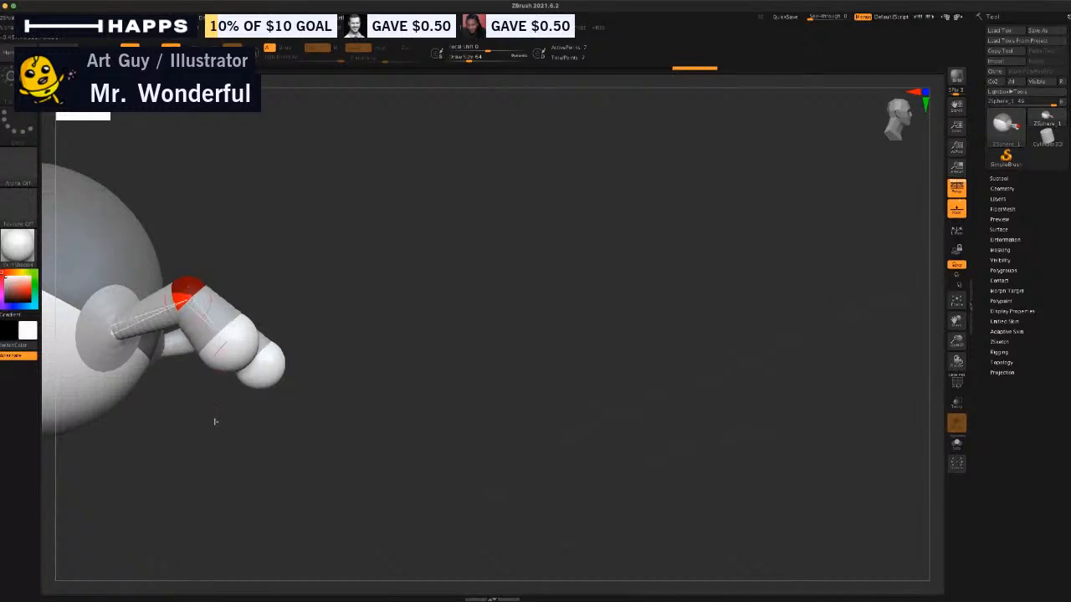
left_click_drag(213, 421, 266, 375)
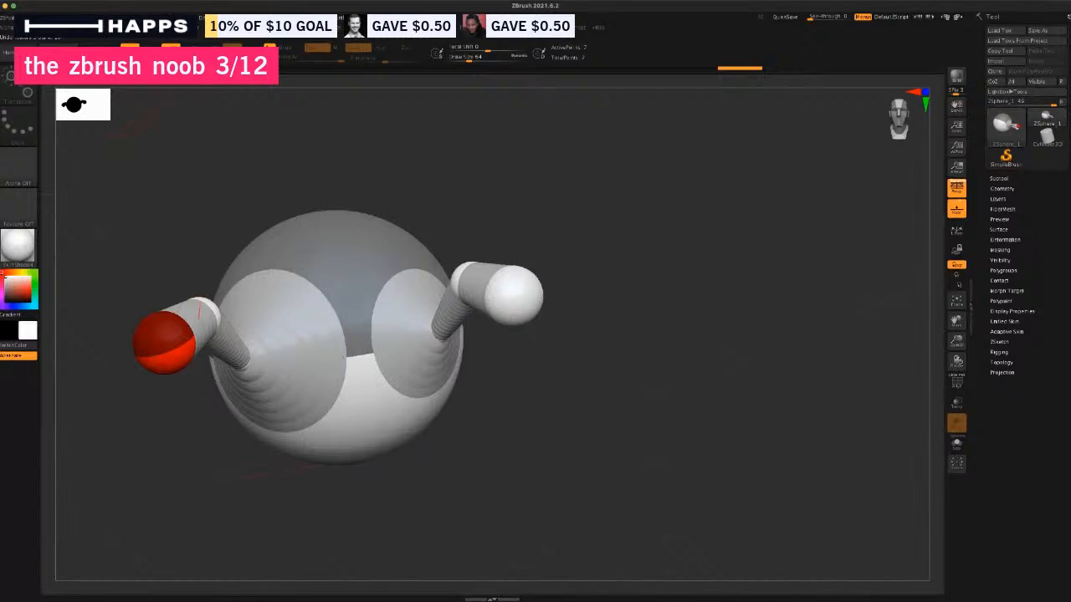
Add a smaller mirrored ZSphere on each limb's rounded end and enlarge it into a tapered tip.
key("t")
left_click_drag(152, 352, 461, 382)
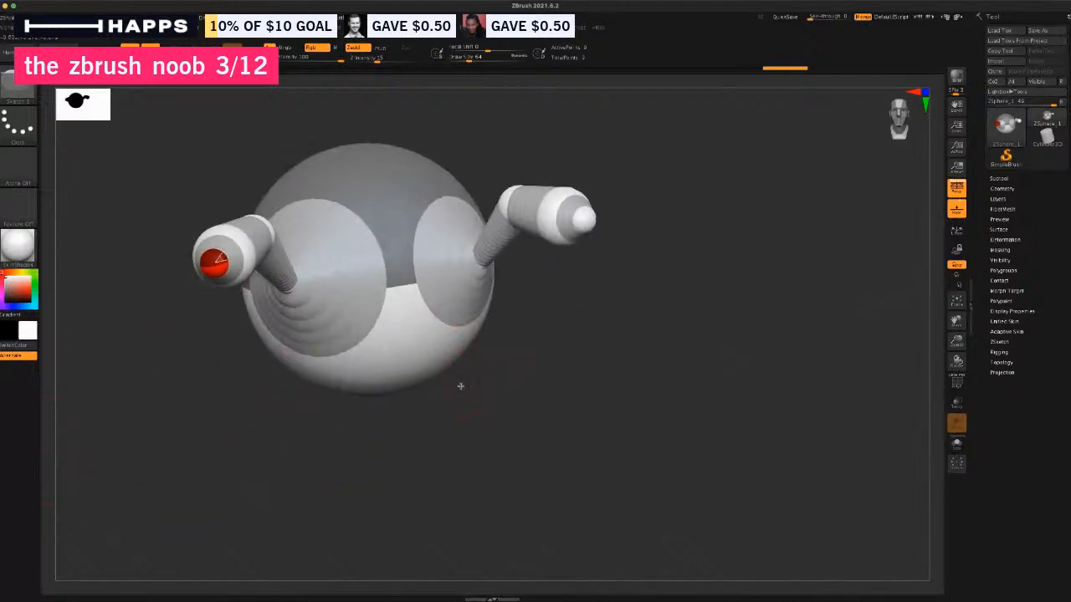
key("a")
key("a")
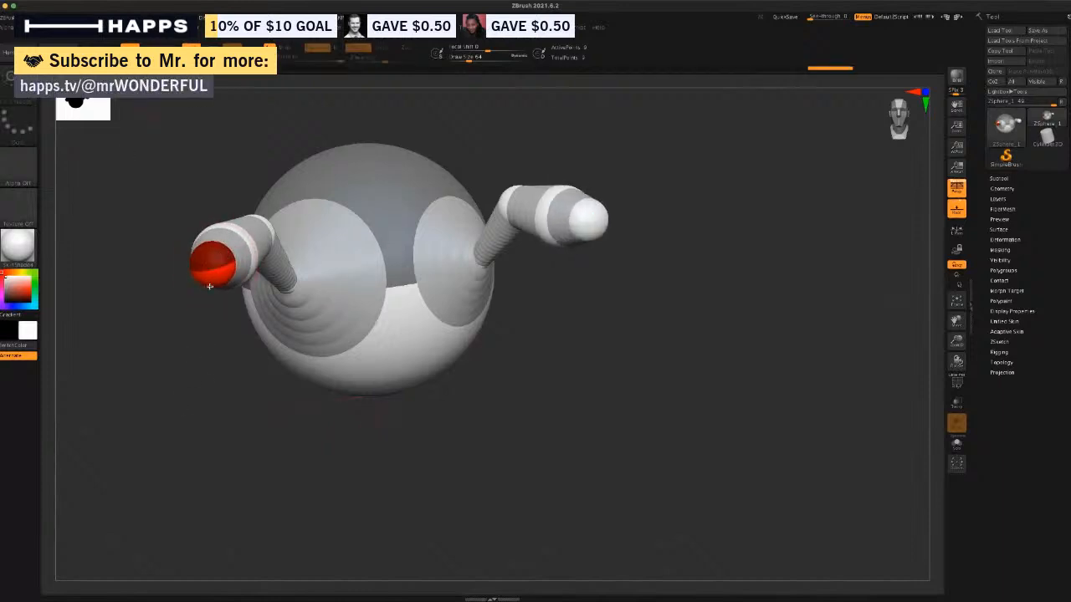
Scale the mirrored joint ZSpheres where the bent limbs meet the body.
left_click_drag(193, 409, 255, 396)
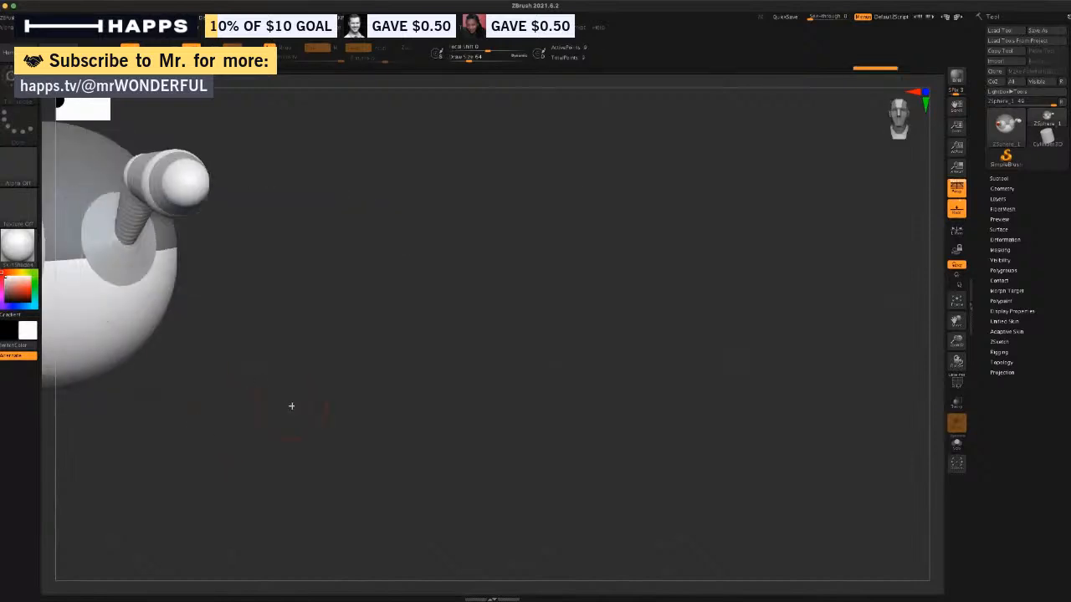
key("f")
left_click_drag(786, 427, 546, 431, "alt")
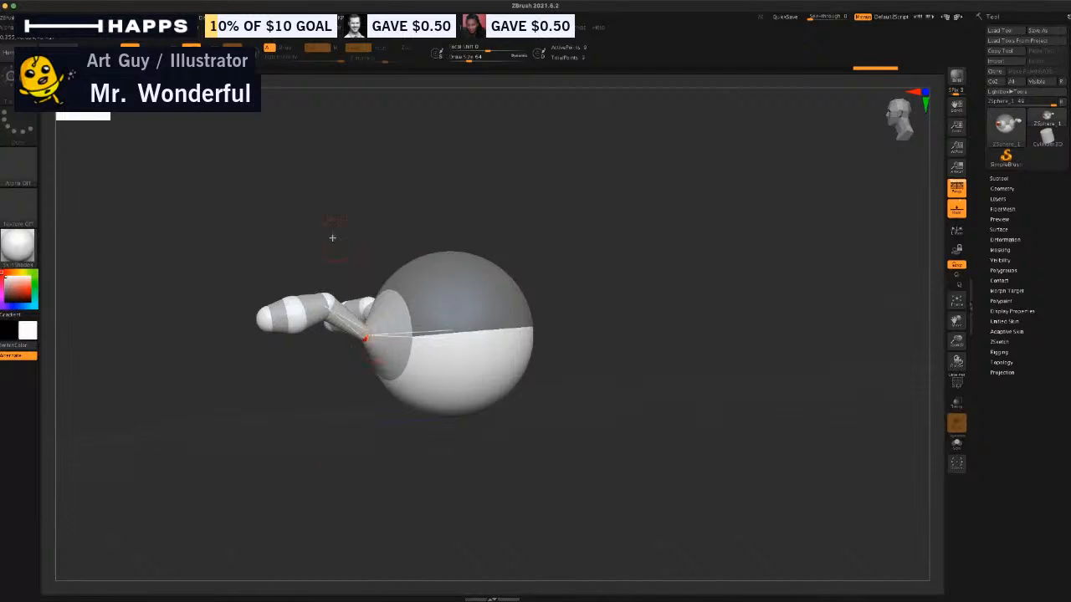
left_click_drag(367, 337, 304, 505)
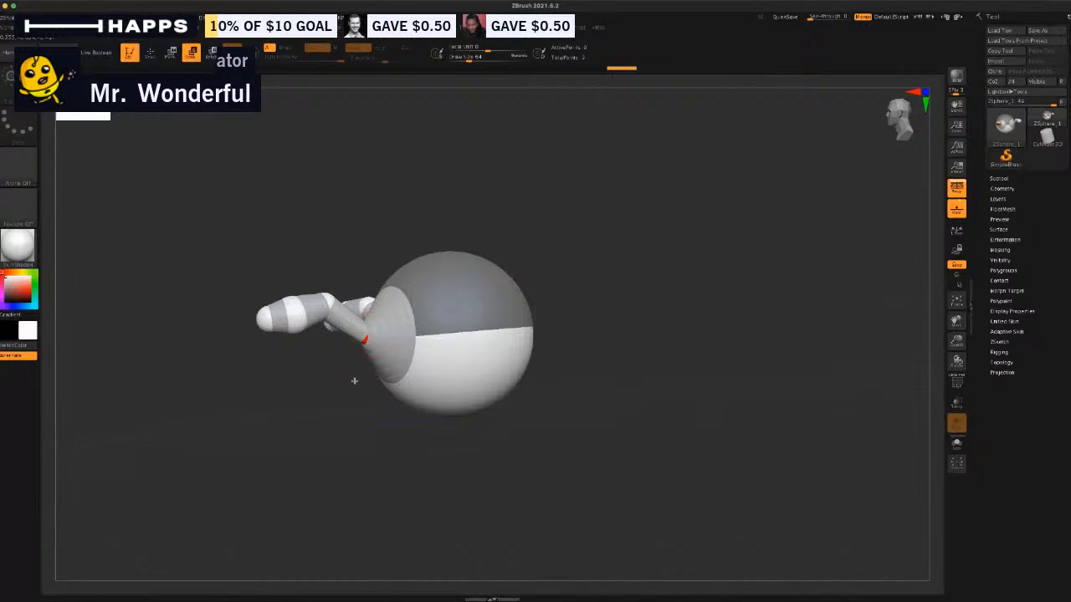
Add a mirrored pair of ZSpheres on the body's side opposite the existing limbs' reach and pull each out into a short tapered stub.
left_click_drag(353, 376, 415, 430)
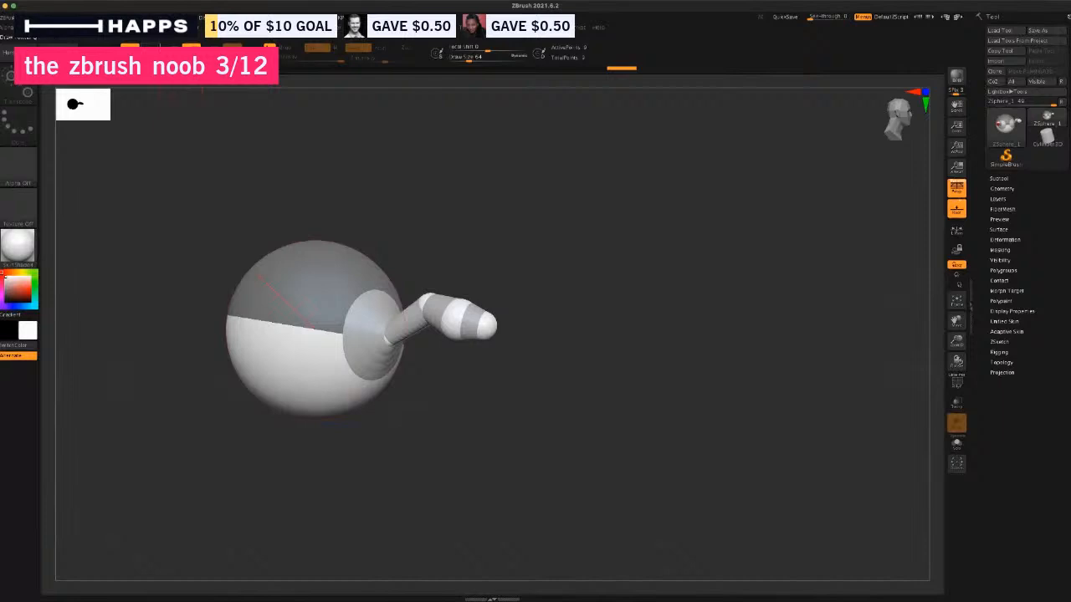
left_click_drag(258, 318, 270, 337)
left_click_drag(259, 426, 228, 454)
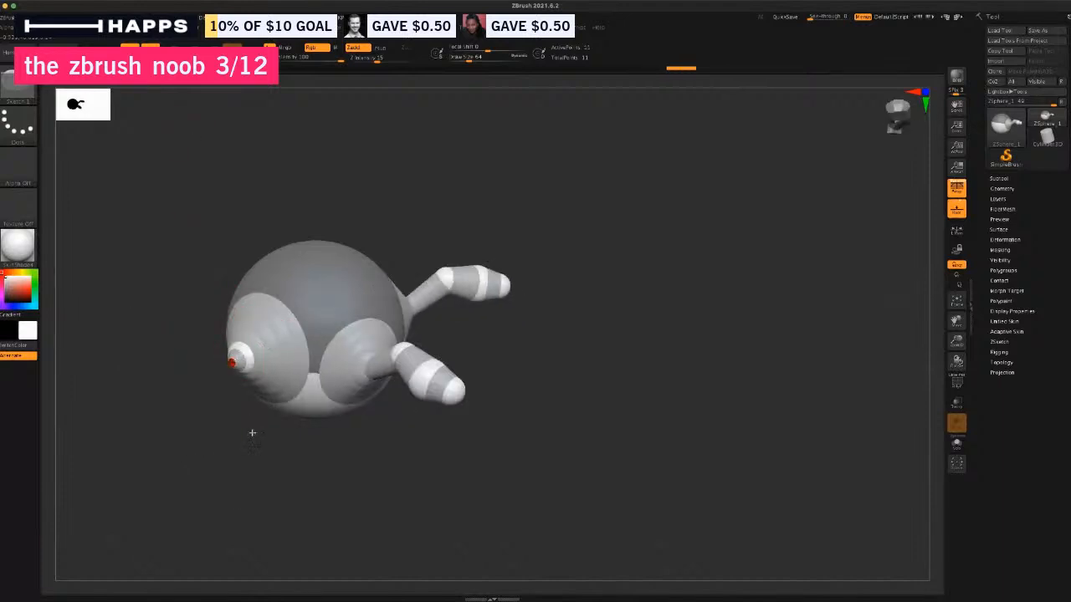
mouse_move(253, 432)
left_mouse_down()
mouse_move(198, 455)
mouse_move(251, 421)
left_mouse_up()
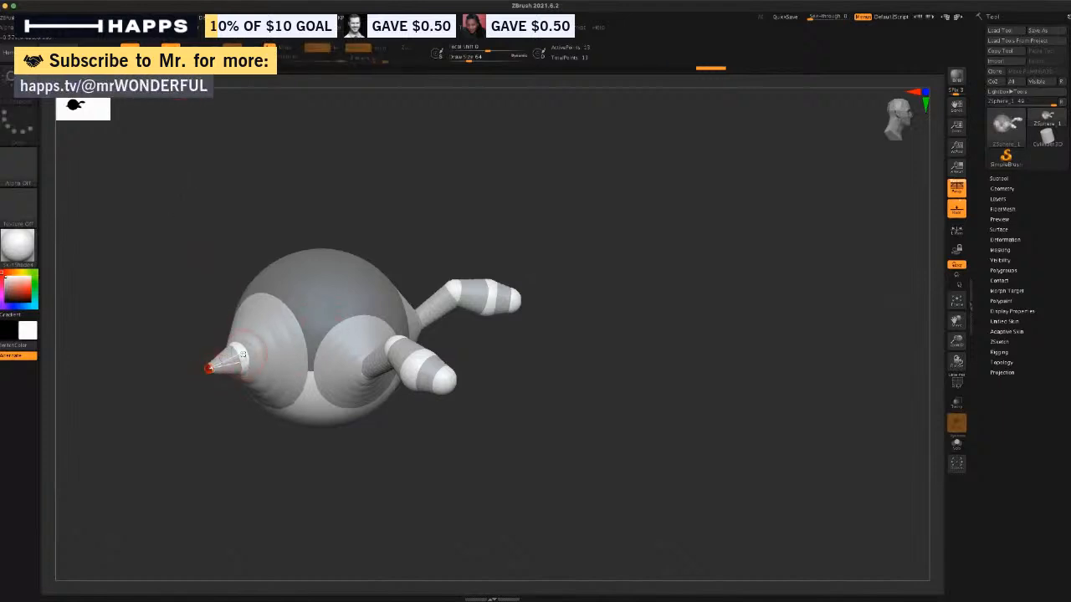
left_click(243, 356)
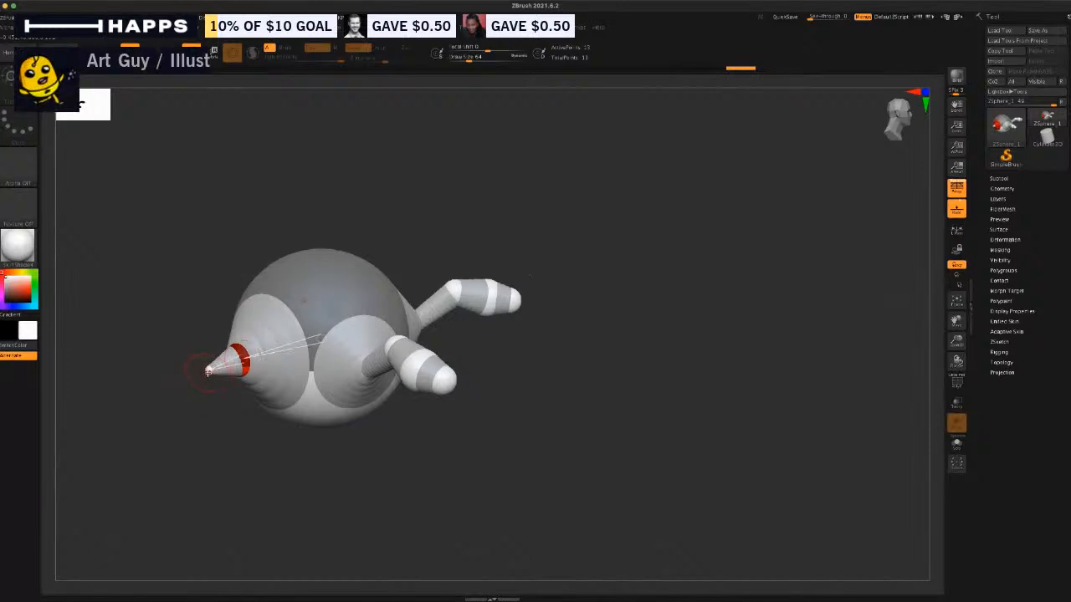
left_click(209, 370)
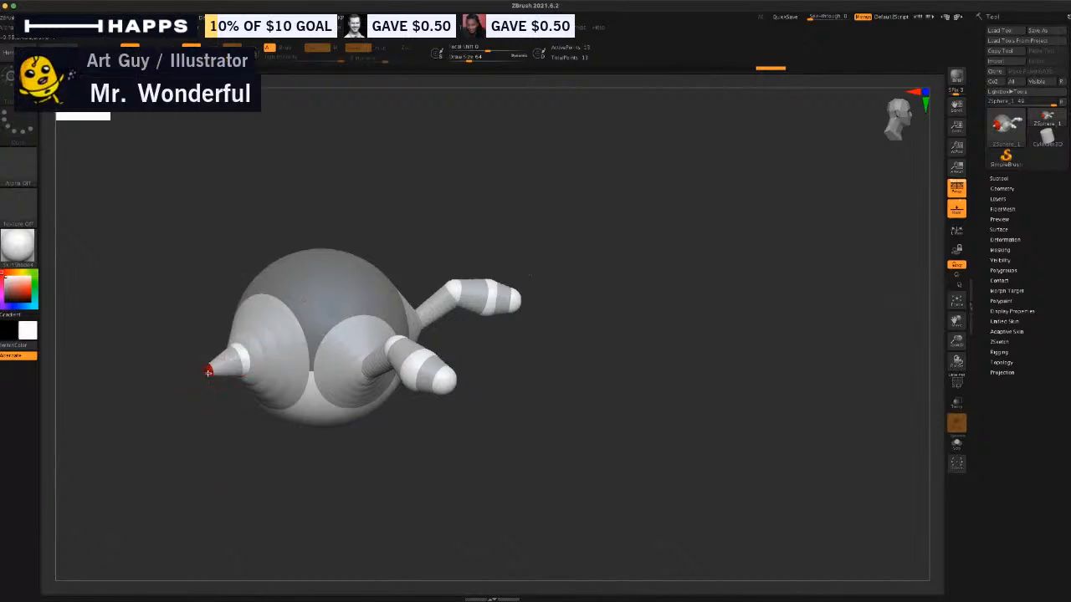
left_click_drag(231, 491, 203, 339)
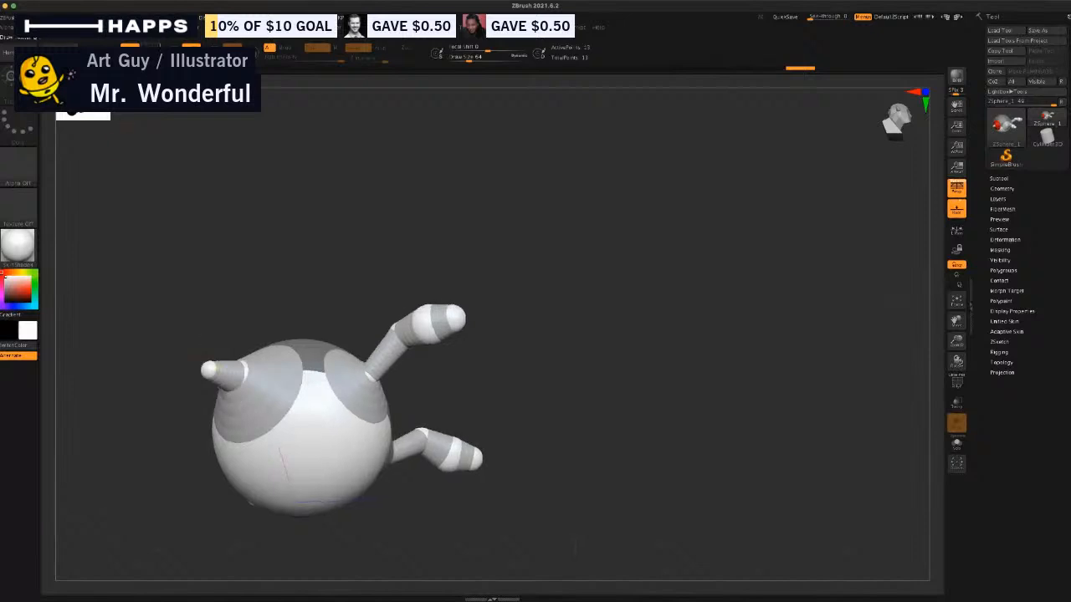
Append a mirrored ZSphere to each new stub's tip and pull it down into a long leg segment.
left_click(151, 53)
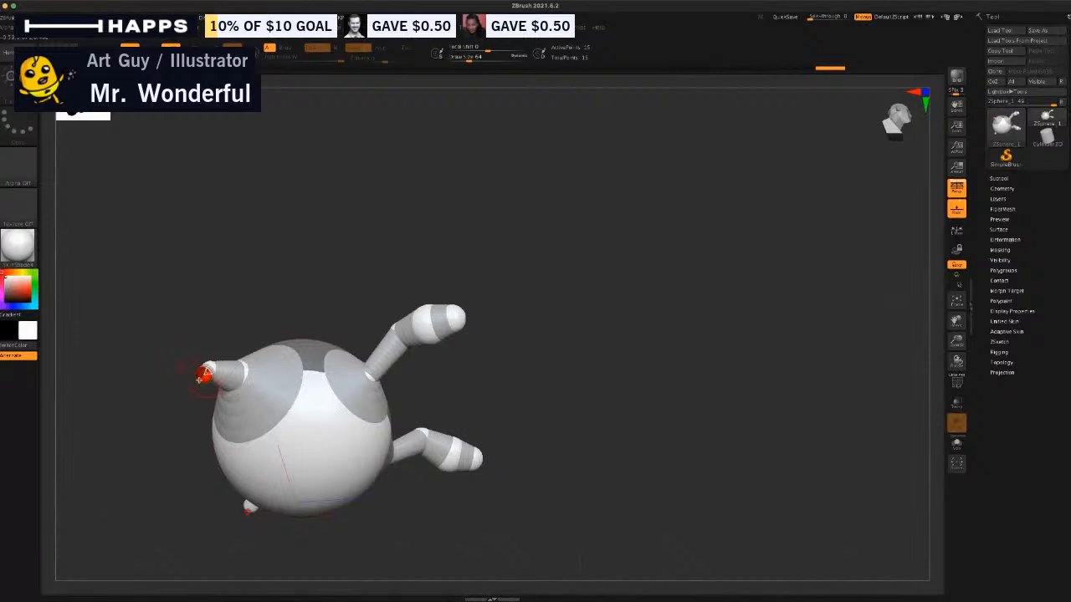
left_click_drag(201, 381, 289, 474)
left_click_drag(360, 464, 303, 227)
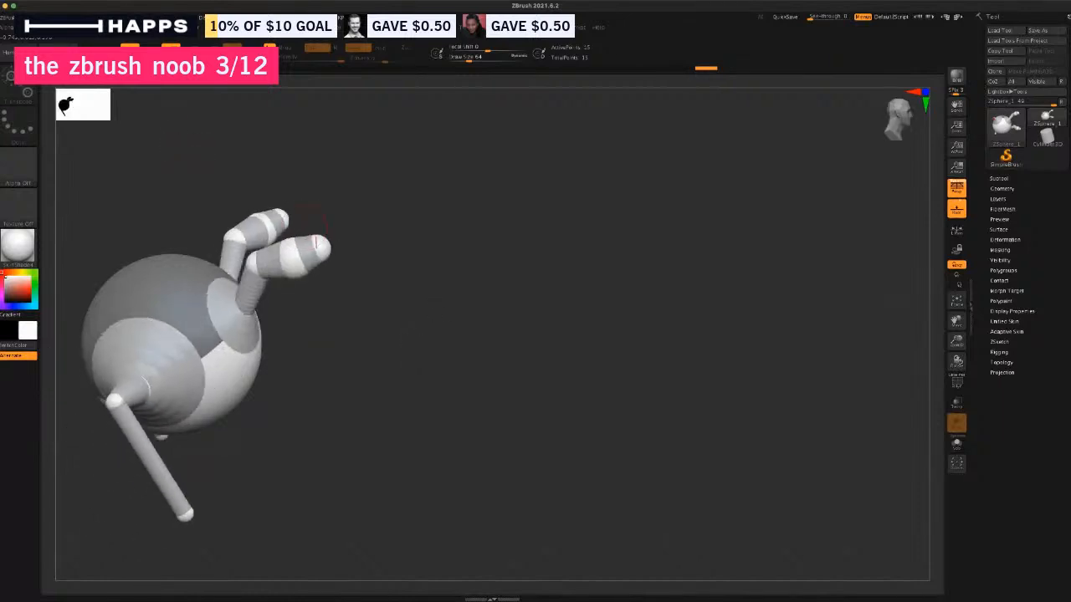
Insert a mirrored joint midway along each long leg segment and enlarge the rounded knee ZSphere above it.
key("q")
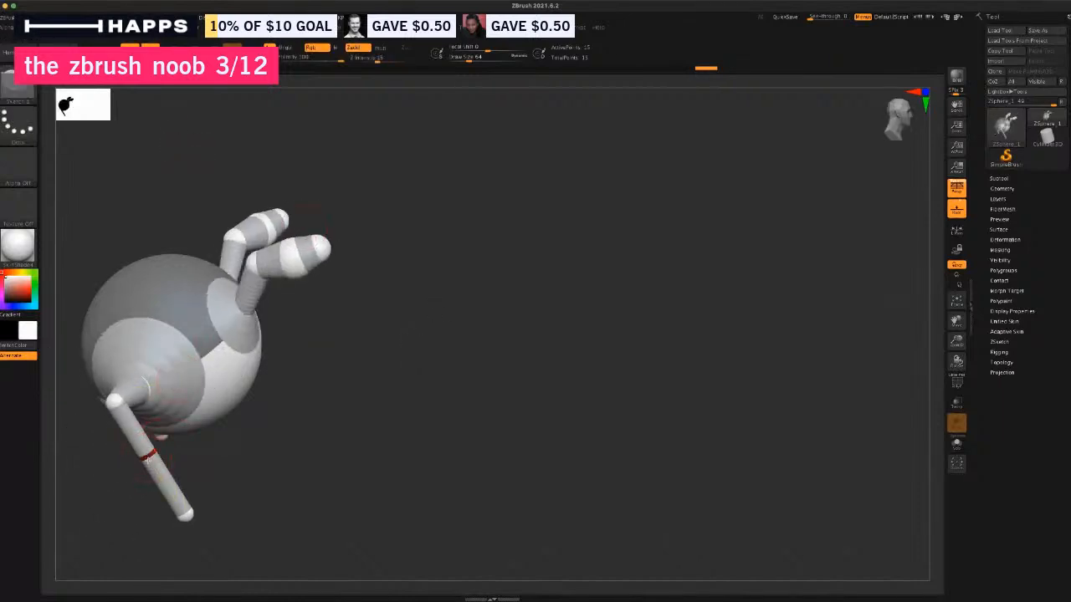
left_click(153, 475)
key("w")
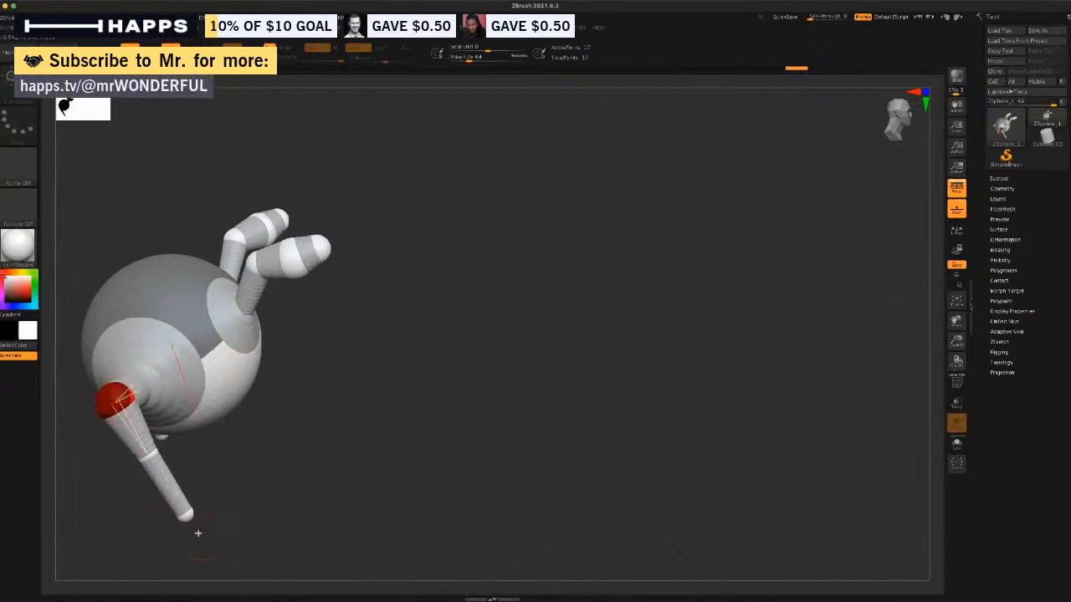
Move the mirrored leg tips so that the lower legs bend at the inserted joints.
left_click_drag(186, 514, 253, 479)
left_click_drag(329, 469, 327, 399)
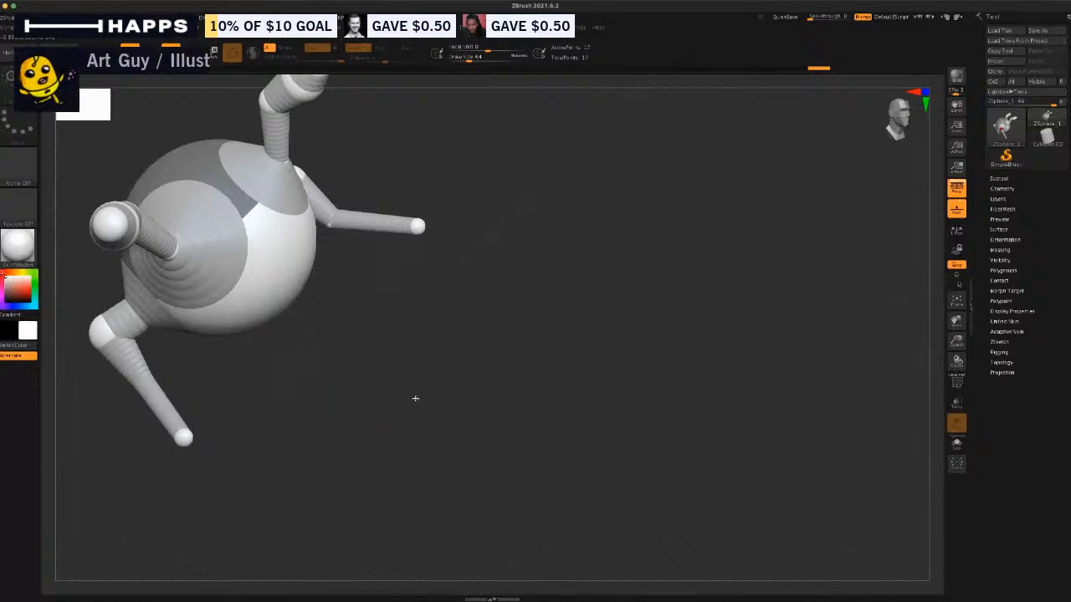
mouse_move(415, 398)
left_mouse_down()
mouse_move(400, 421)
mouse_move(407, 414)
left_mouse_up()
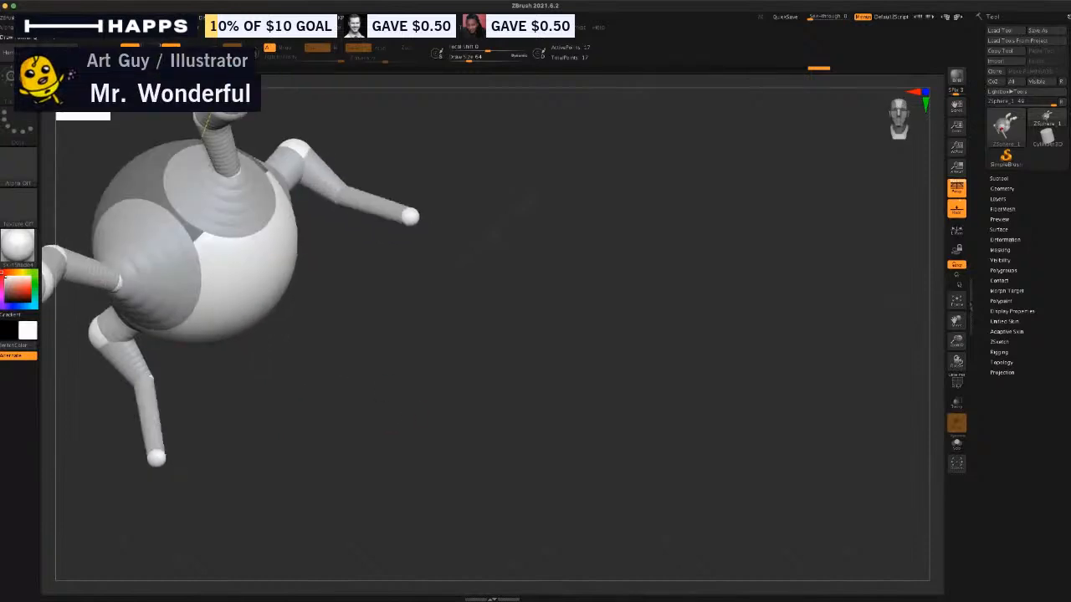
Append a mirrored ZSphere to the tip of each lower leg and move it out to start a foot segment.
left_click(150, 55)
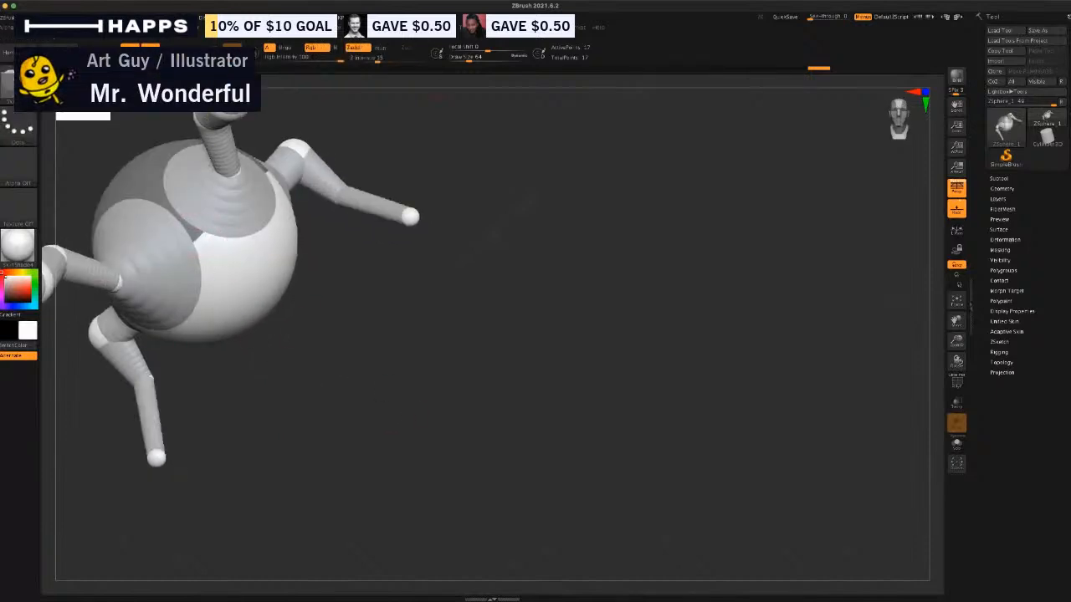
left_click_drag(347, 329, 306, 430)
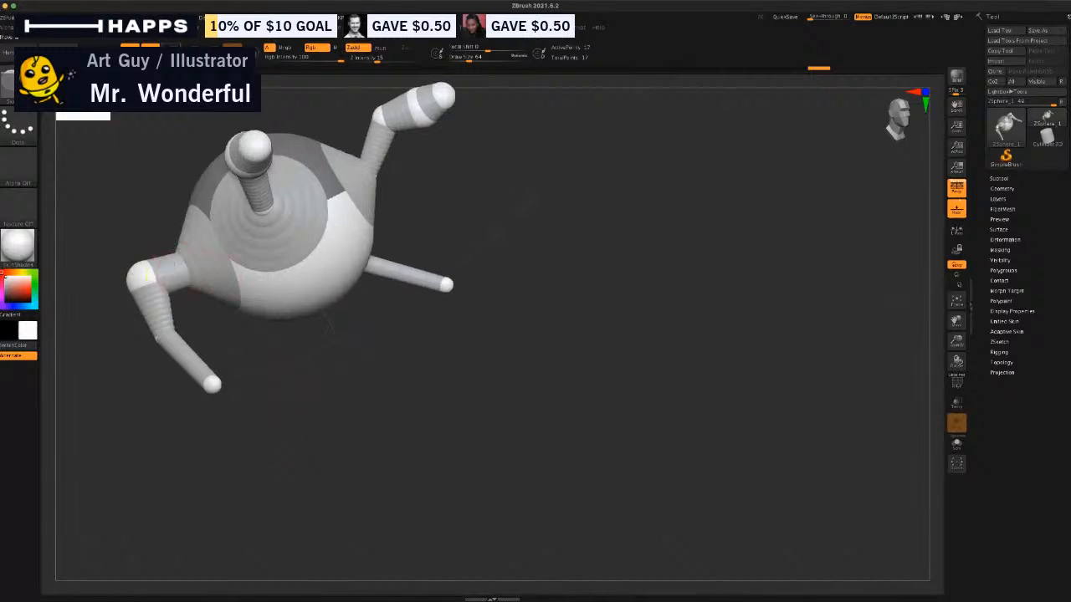
key("w")
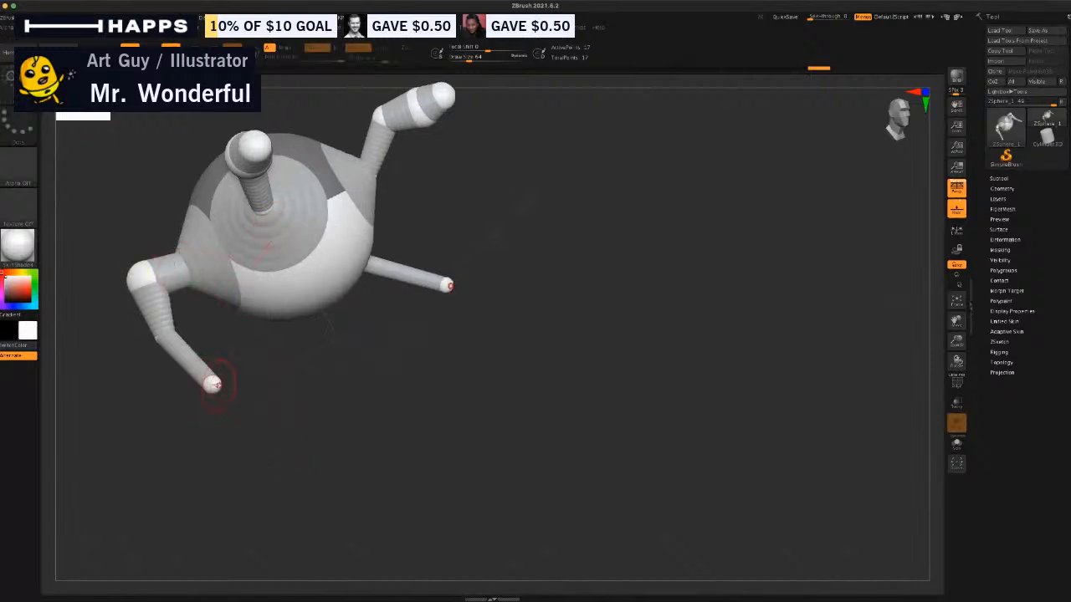
key("q")
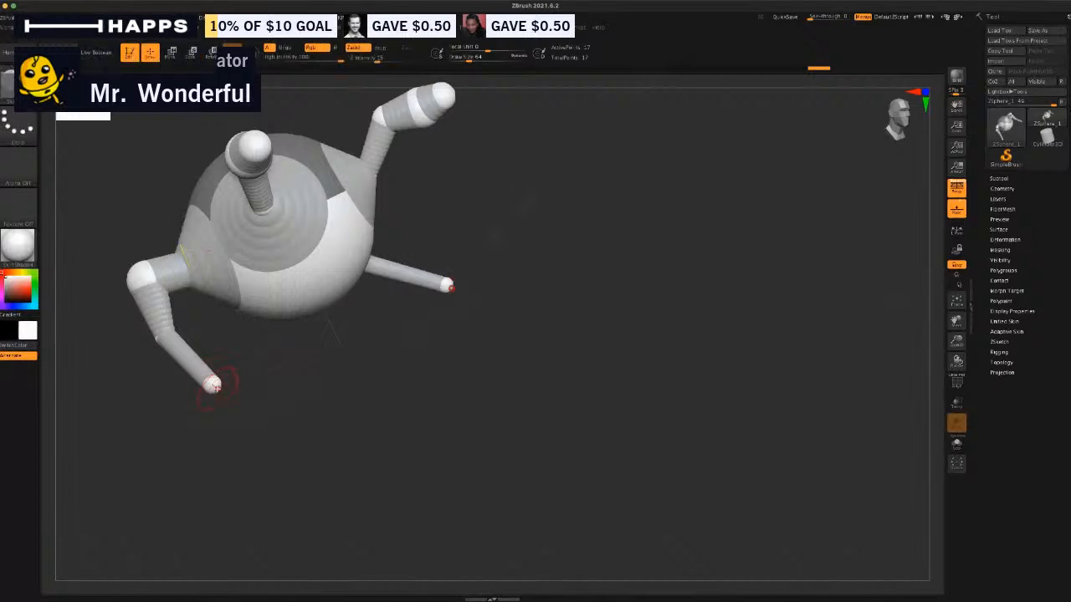
left_click(211, 386)
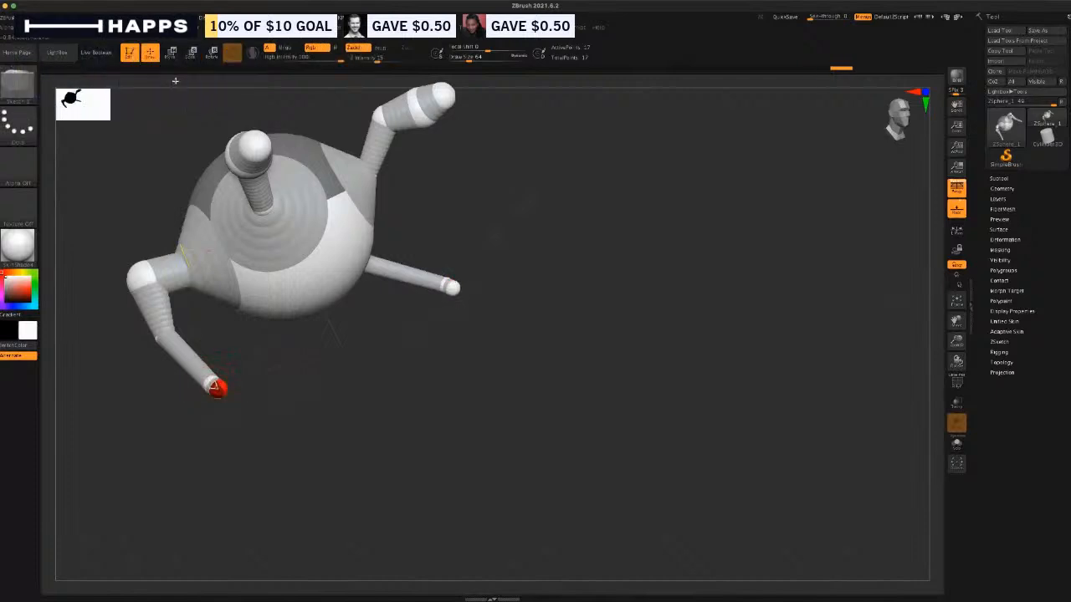
left_click_drag(163, 442, 242, 374)
left_click_drag(307, 405, 217, 430)
left_click_drag(229, 373, 157, 368)
left_click_drag(198, 414, 190, 287)
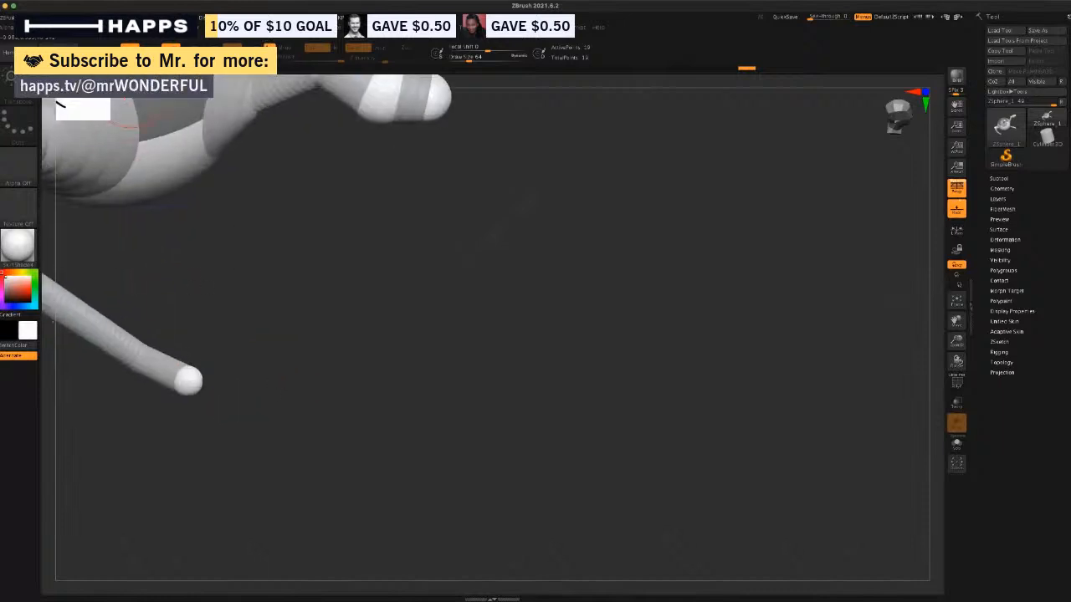
Add two mirrored ZSpheres at the end of each foot and pull them out into a forked pair of toes.
left_click(151, 52)
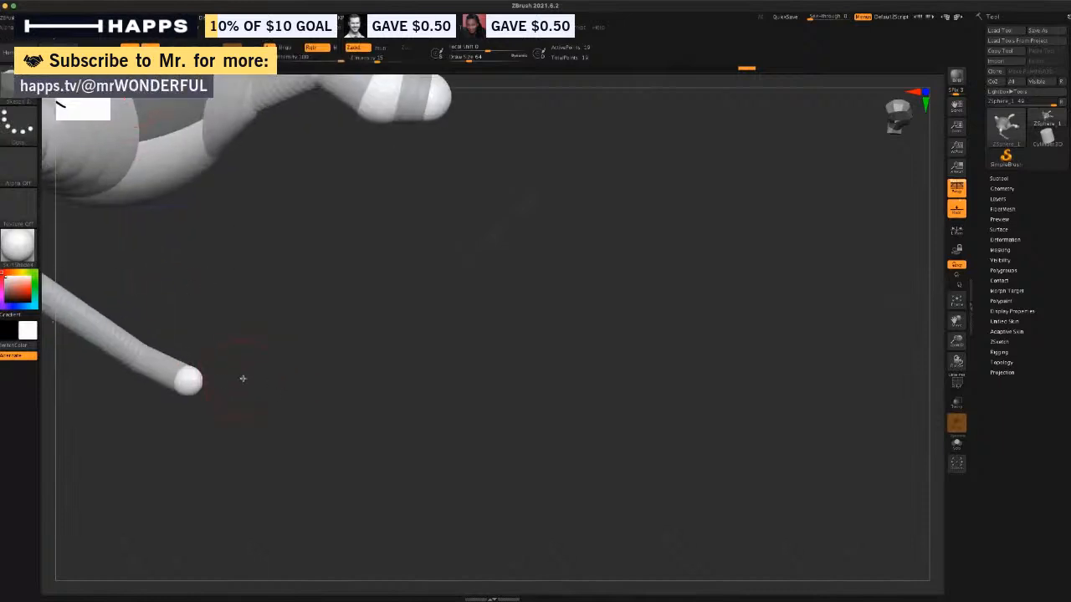
left_click_drag(223, 436, 194, 447)
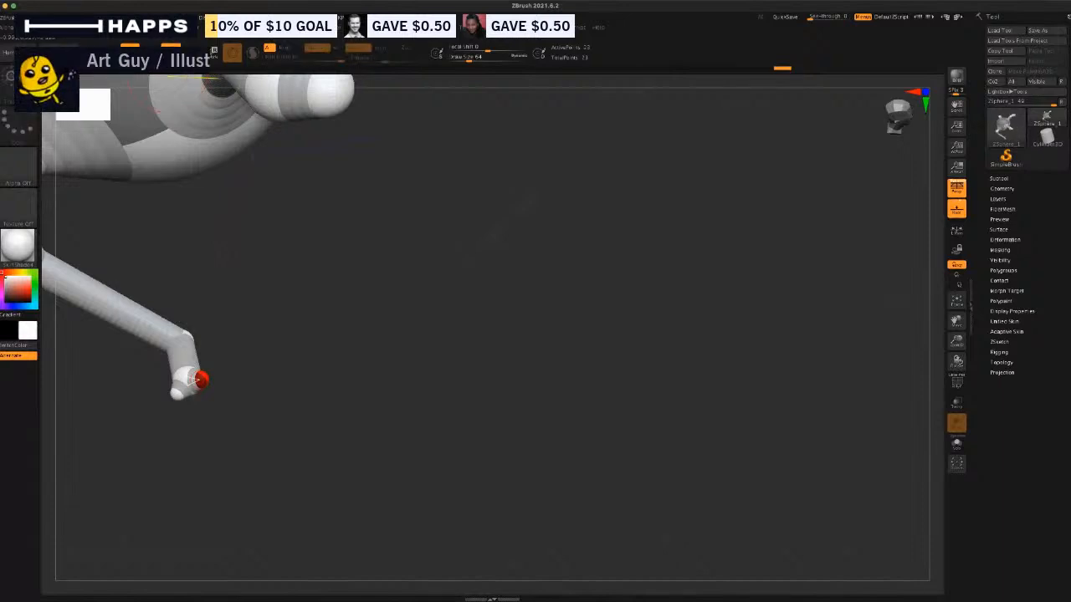
left_click_drag(194, 381, 244, 377)
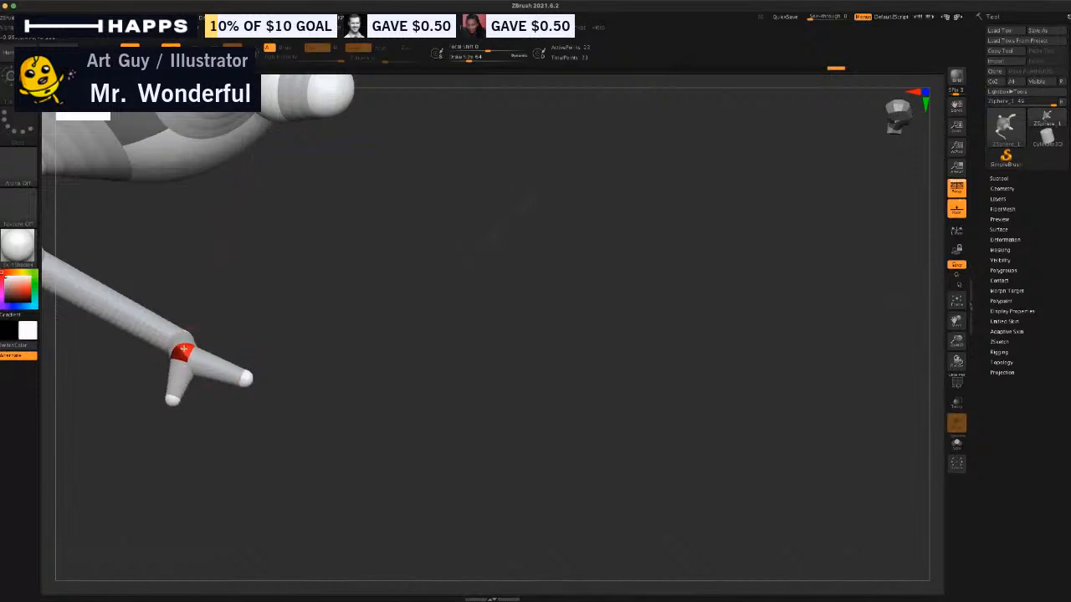
left_click_drag(178, 351, 177, 357)
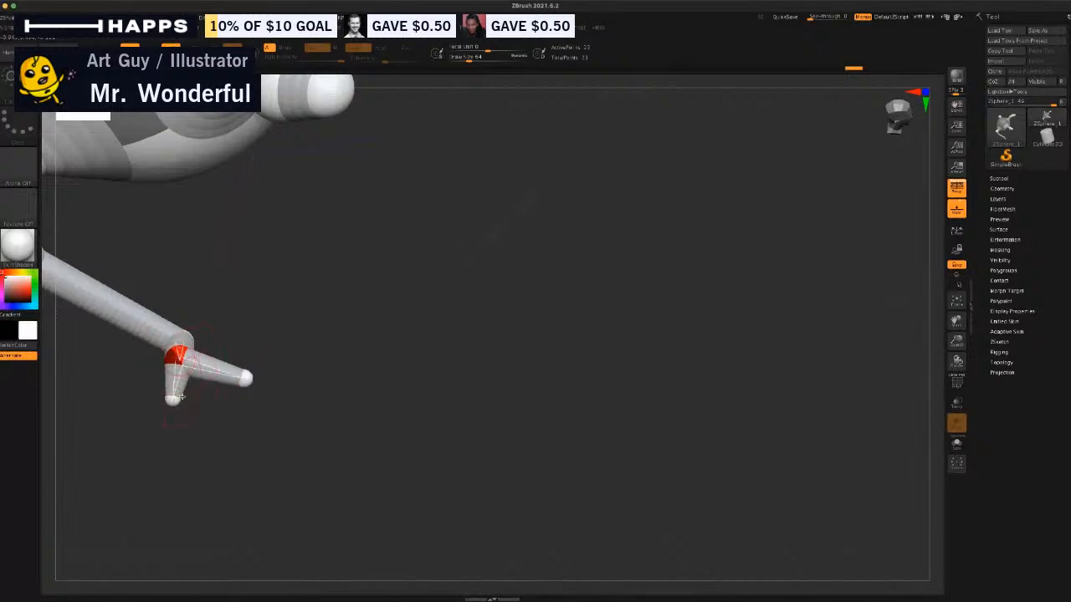
left_click_drag(174, 401, 174, 442)
Reposition the toes' shared base joint and the mirrored toe tips so that the two toes spread apart.
left_click_drag(266, 412, 220, 427)
left_click_drag(172, 365, 163, 371)
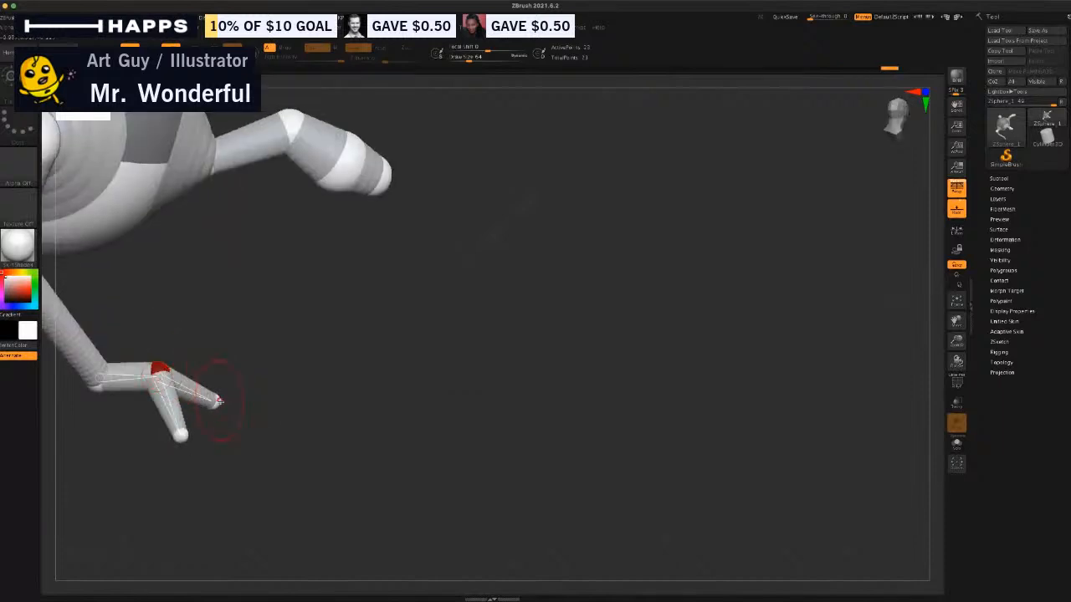
left_click_drag(217, 403, 224, 356)
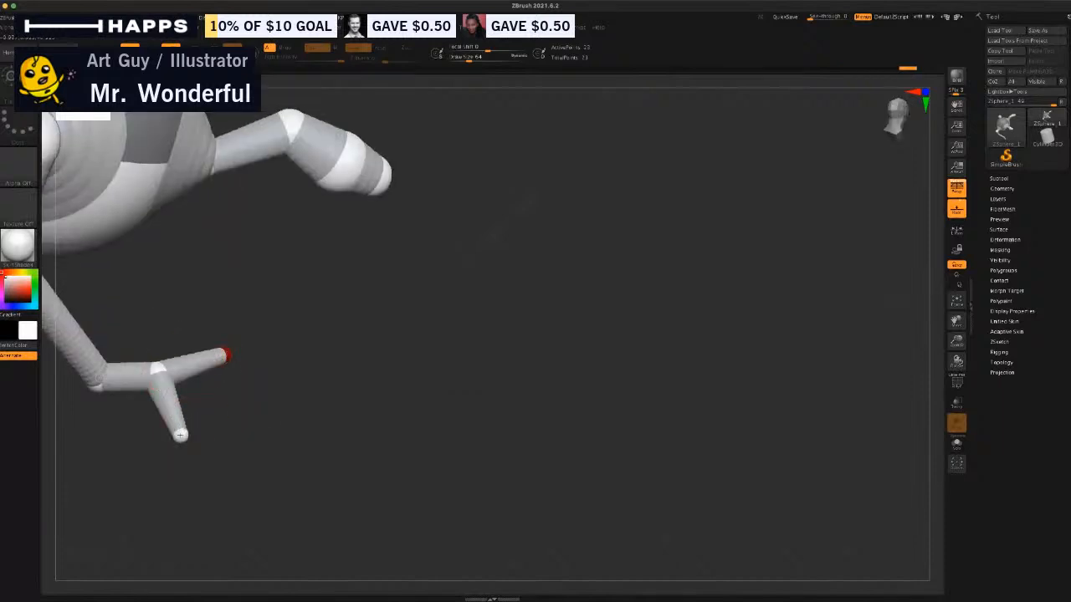
left_click_drag(180, 435, 130, 376)
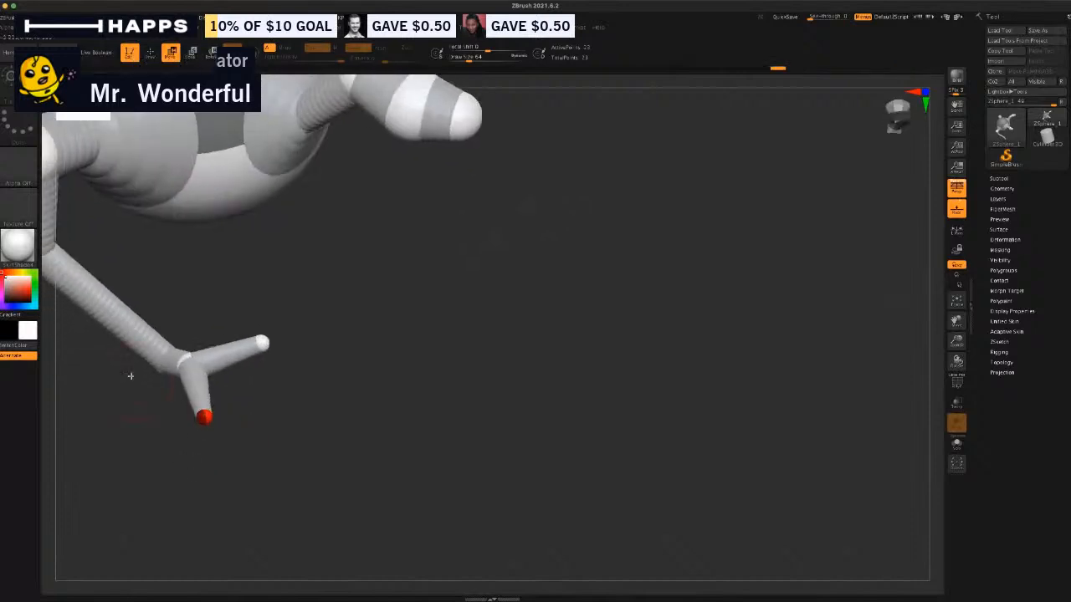
Insert a mirrored joint in the middle of each toe and bend both toes forward at these joints.
key("q")
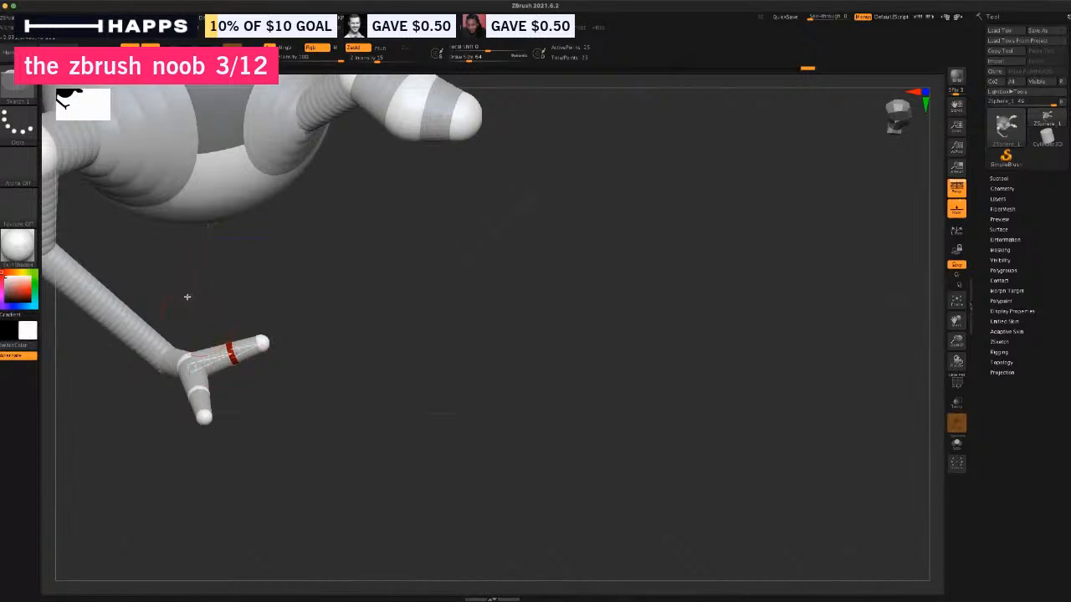
key("w")
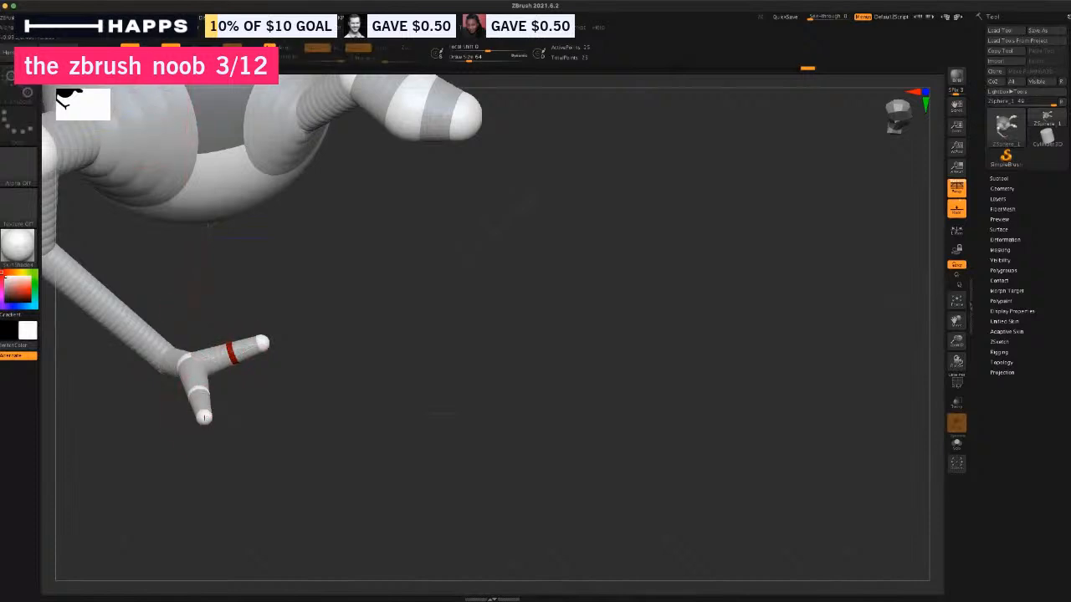
left_click_drag(204, 416, 180, 395)
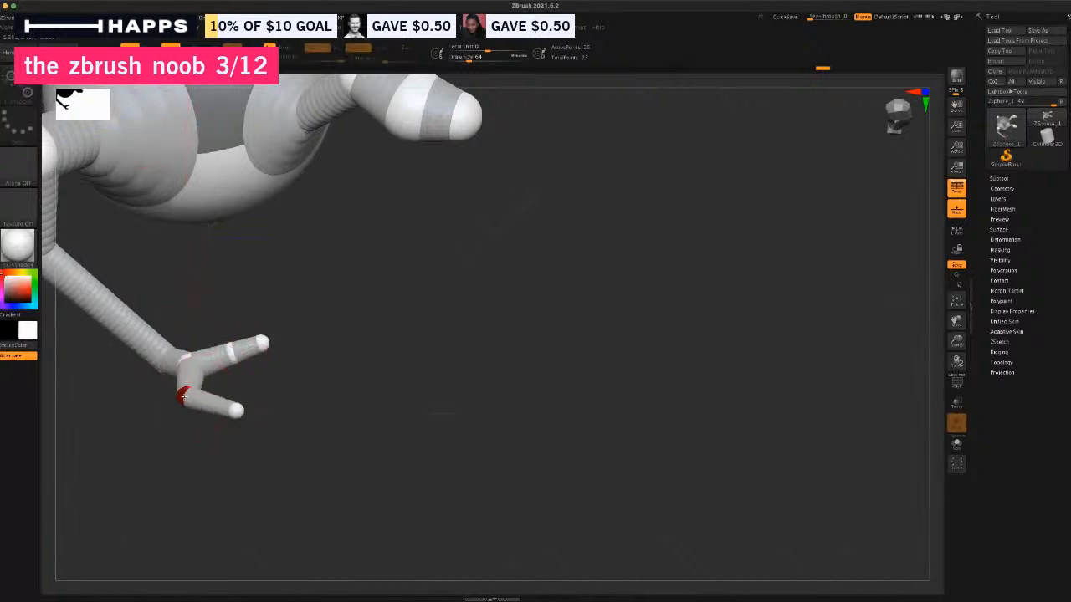
left_click_drag(262, 343, 225, 353)
left_click(218, 354)
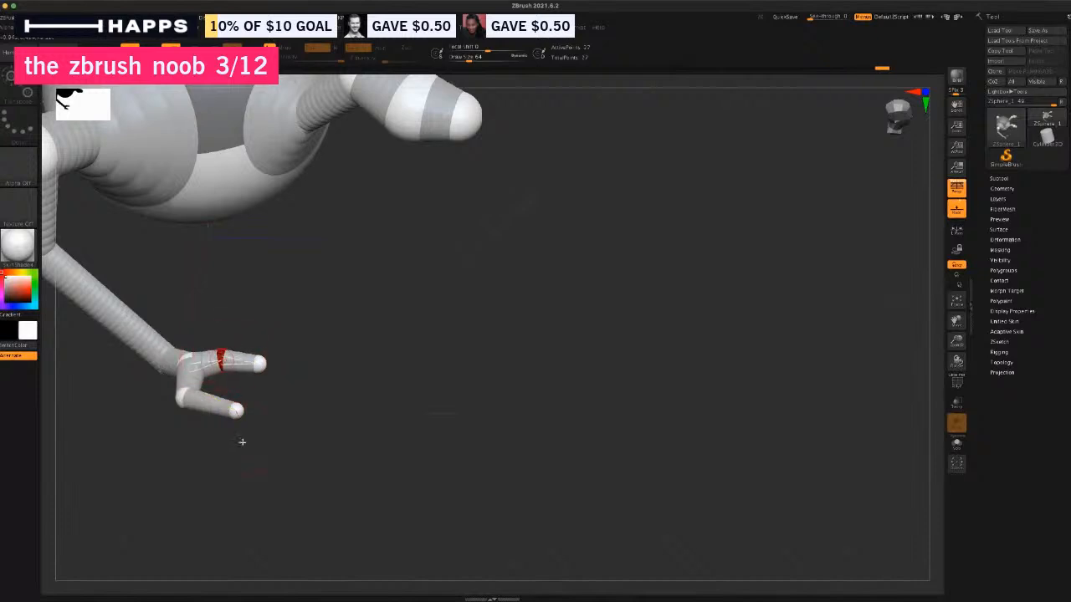
Adjust the mirrored toe base, middle joints and tips from several angles to refine the curl of the toes.
left_click_drag(242, 443, 203, 457)
left_click_drag(164, 418, 245, 371)
left_click(243, 353)
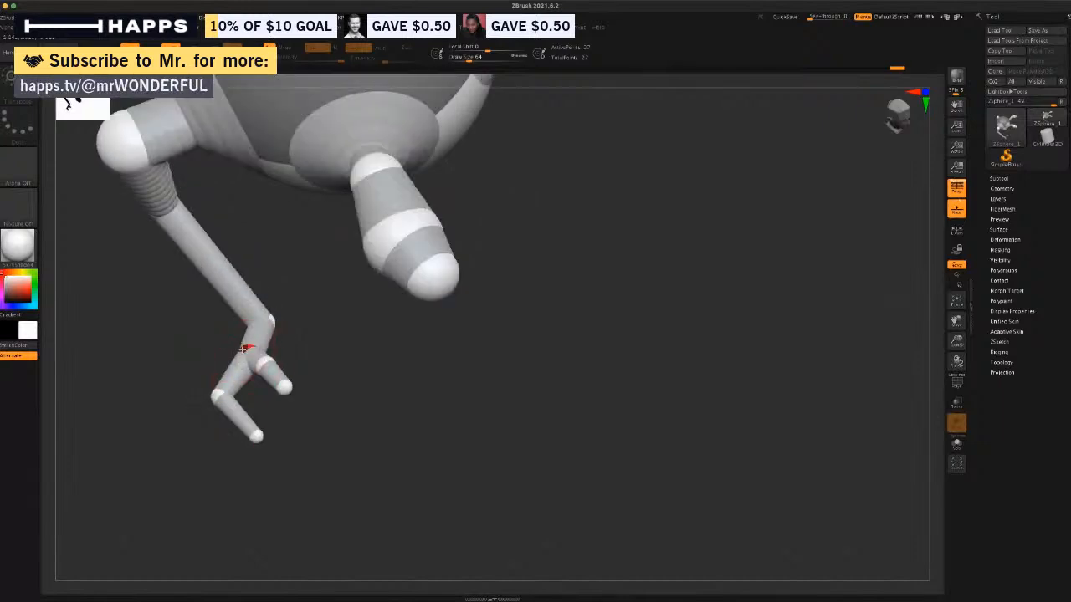
mouse_move(179, 401)
left_mouse_down()
mouse_move(162, 386)
mouse_move(227, 388)
mouse_move(181, 383)
mouse_move(185, 391)
left_mouse_up()
left_click(232, 352)
left_click(188, 391)
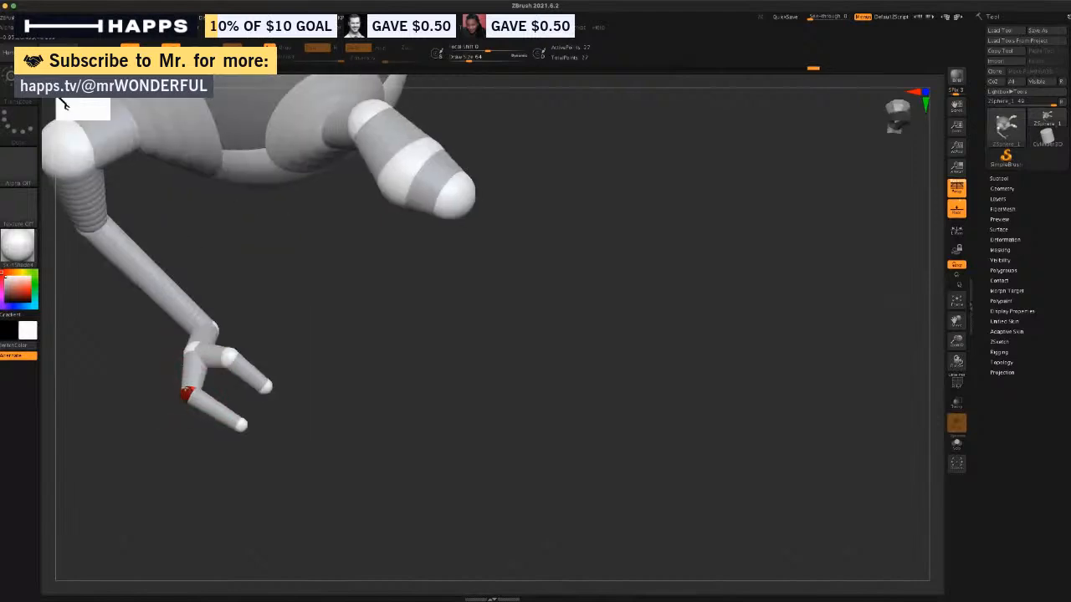
left_click_drag(242, 425, 191, 430)
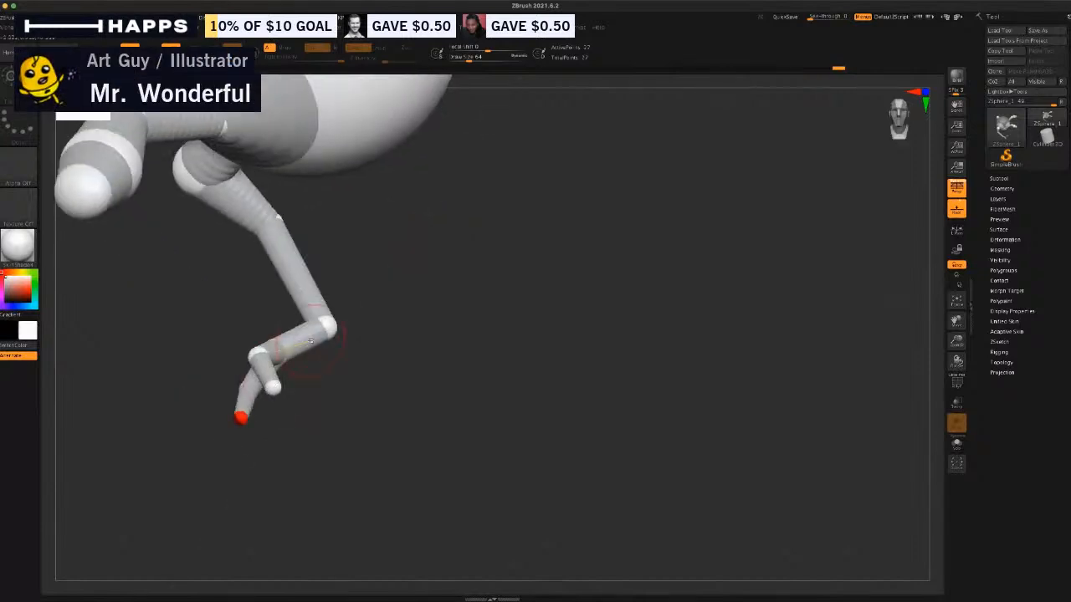
Reposition the mirrored ankle joints and refine the pose of the feet and toes beneath the legs.
left_click_drag(320, 331, 313, 324)
left_click_drag(295, 374, 361, 373)
left_click_drag(505, 338, 404, 382)
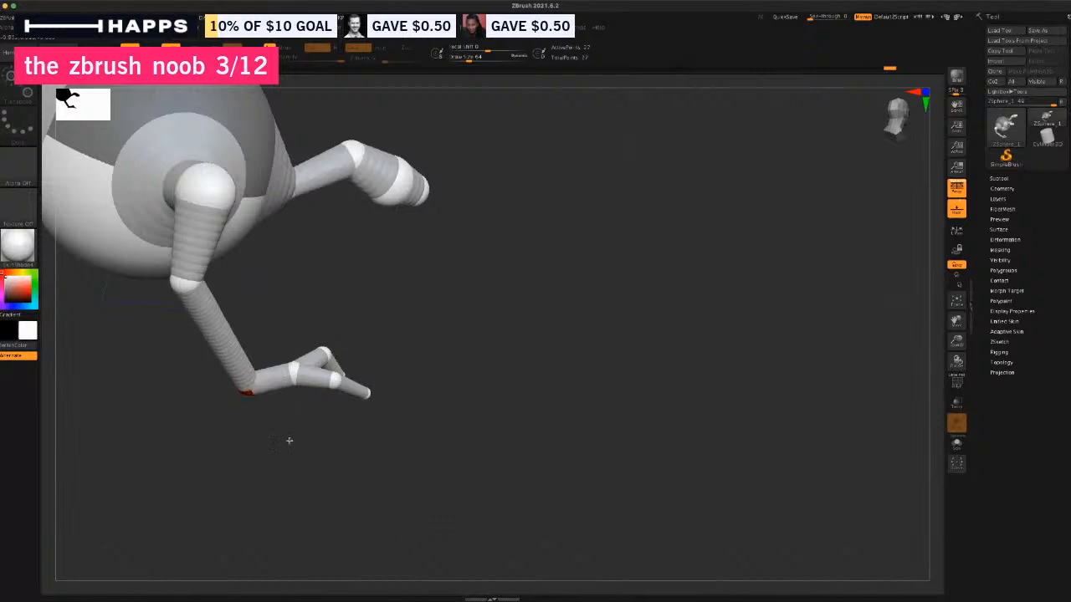
left_click_drag(288, 441, 269, 415)
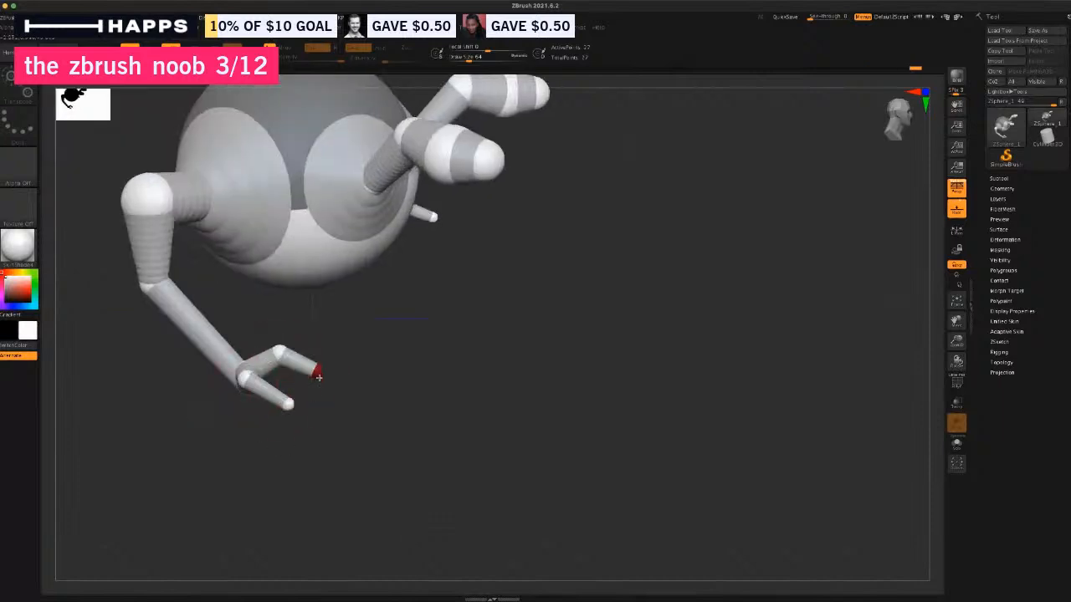
left_click_drag(352, 404, 398, 374)
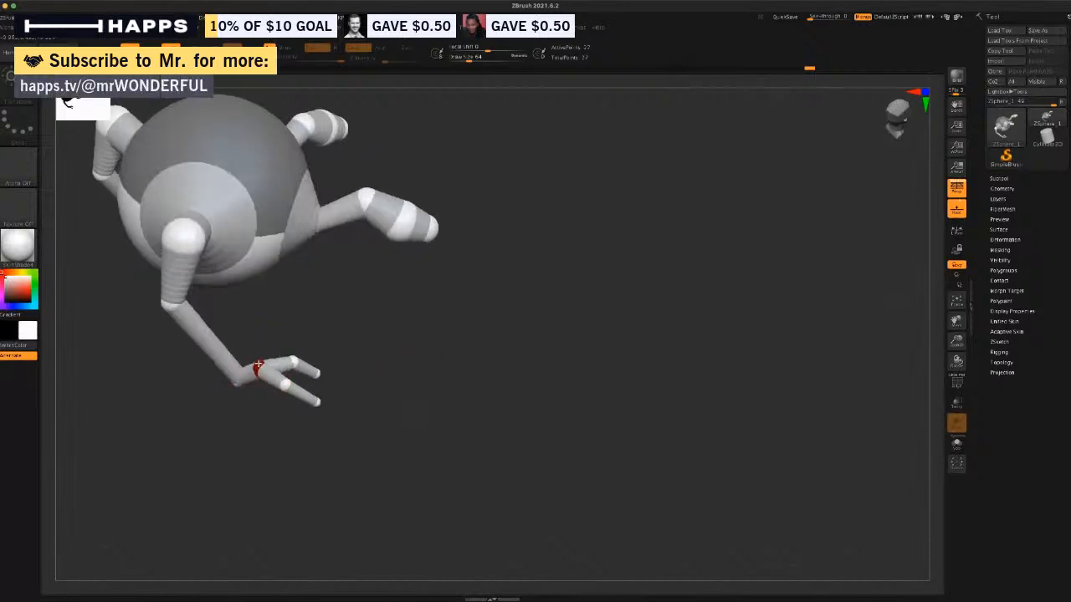
Add a single unmirrored ZSphere to the underside of the round body and pull it down into a long tapered torso.
left_click_drag(265, 424, 413, 329)
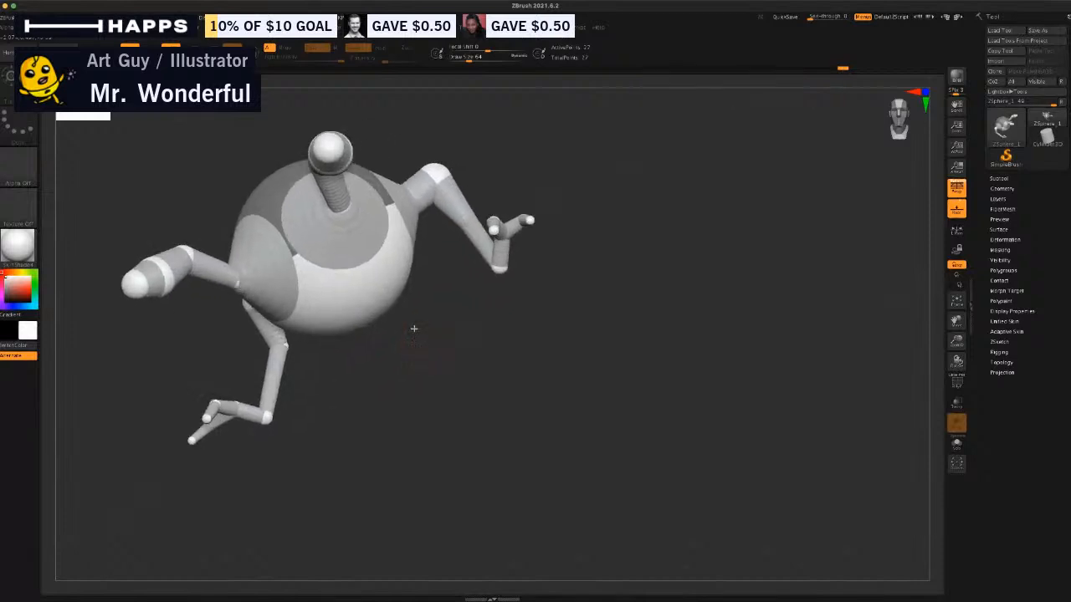
key("space")
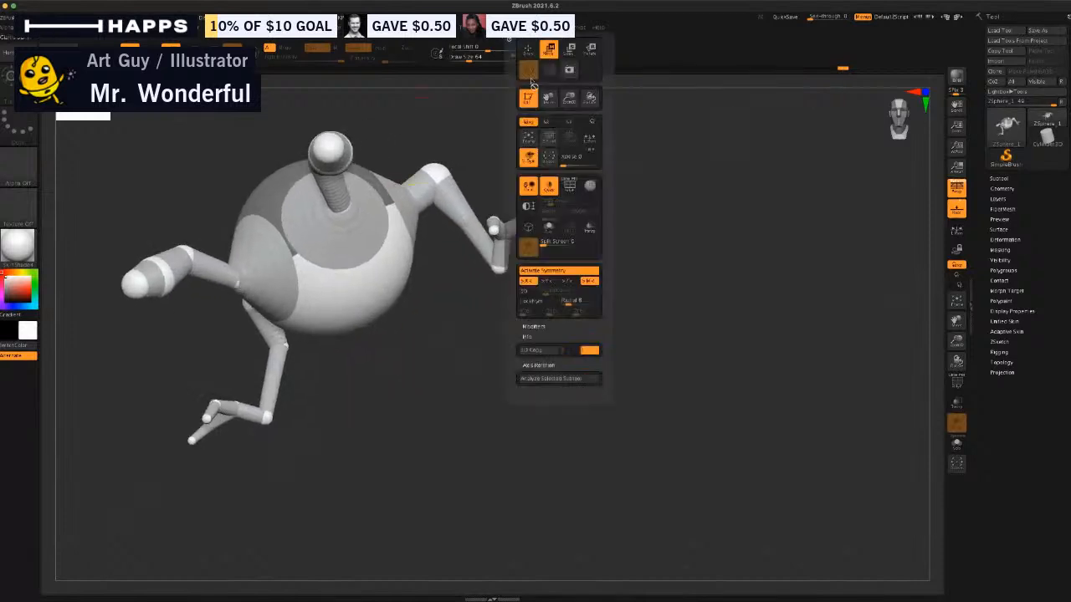
left_click_drag(433, 377, 417, 343)
key("q")
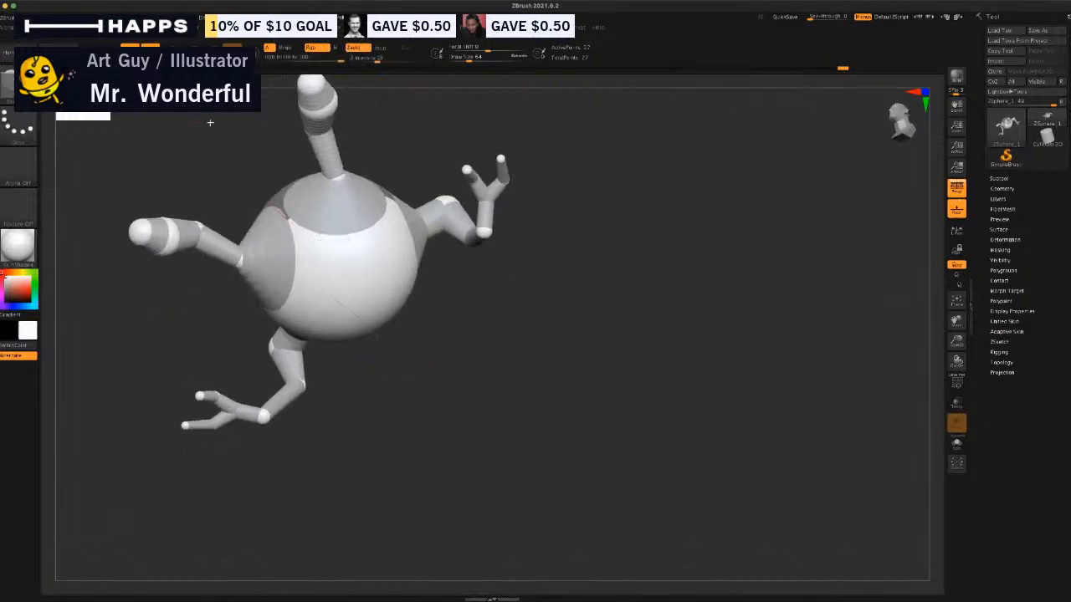
left_click_drag(366, 303, 376, 333)
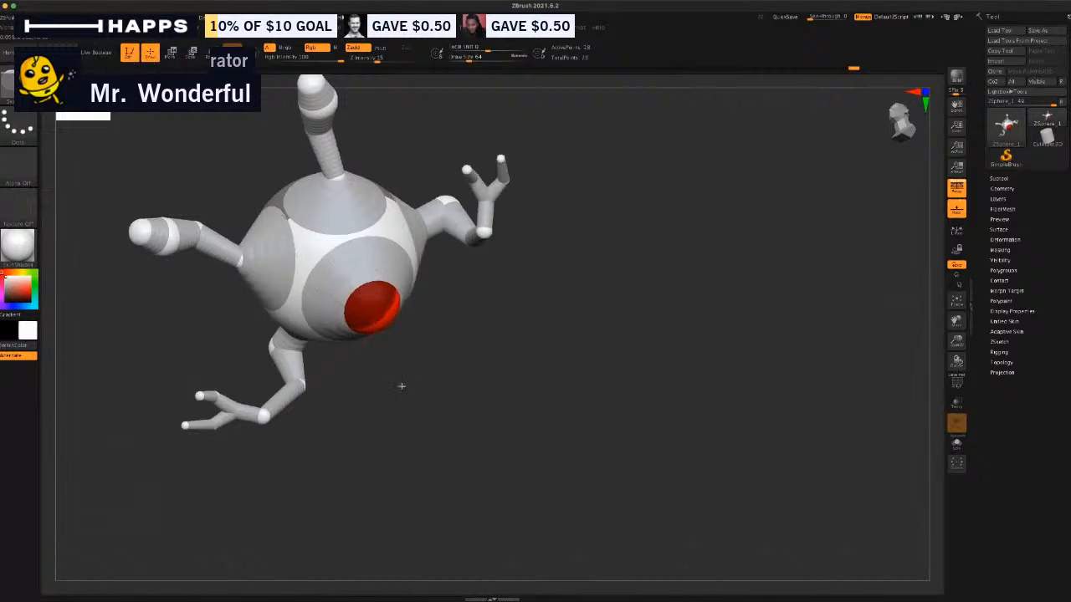
left_click_drag(402, 386, 274, 176)
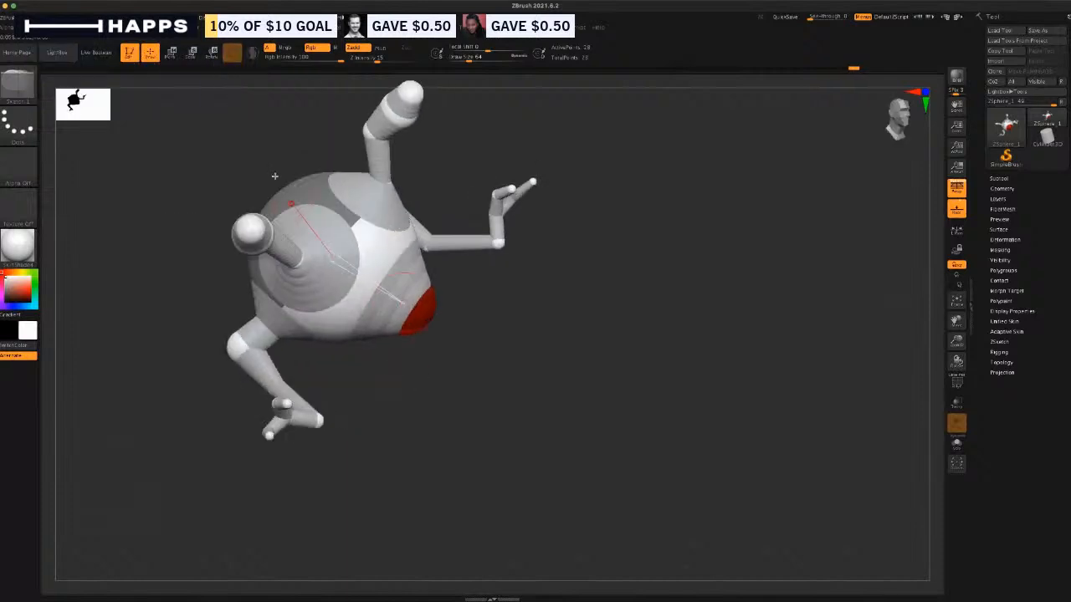
left_click(172, 54)
left_click_drag(425, 325, 485, 396)
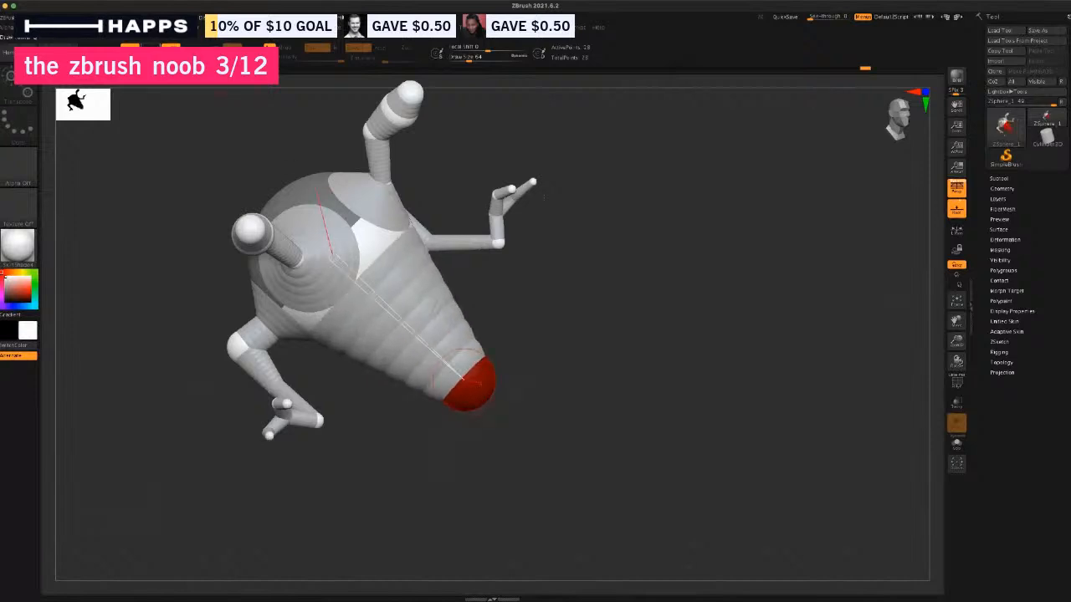
Insert a joint in the middle of the tapered torso, scale it, and adjust the ZSphere at the torso's lower tip.
key("q")
left_click(402, 316)
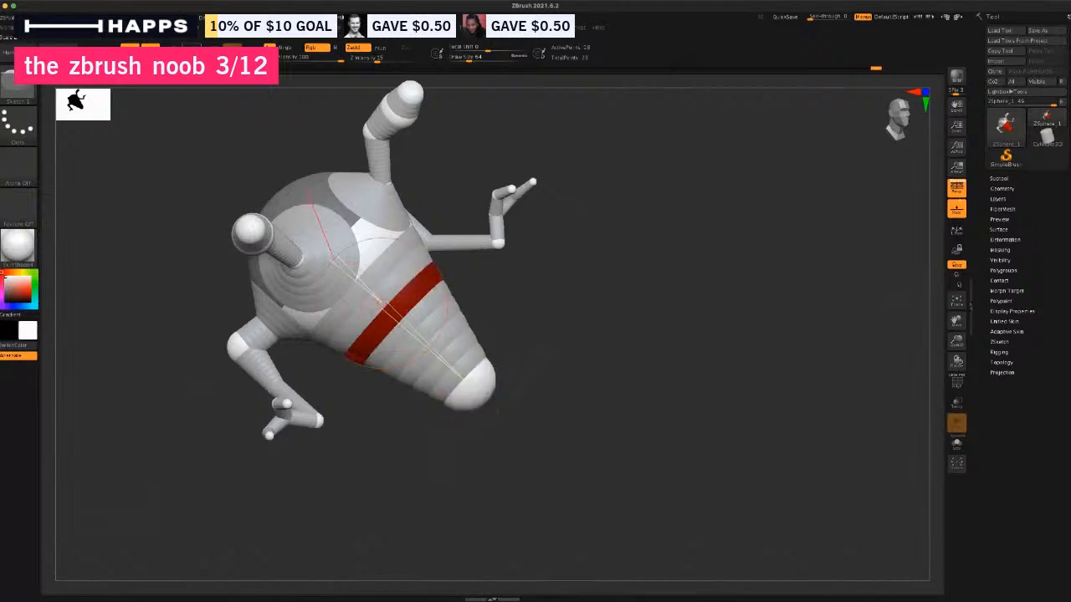
left_click(194, 53)
mouse_move(395, 308)
left_mouse_down()
mouse_move(407, 328)
mouse_move(398, 319)
left_mouse_up()
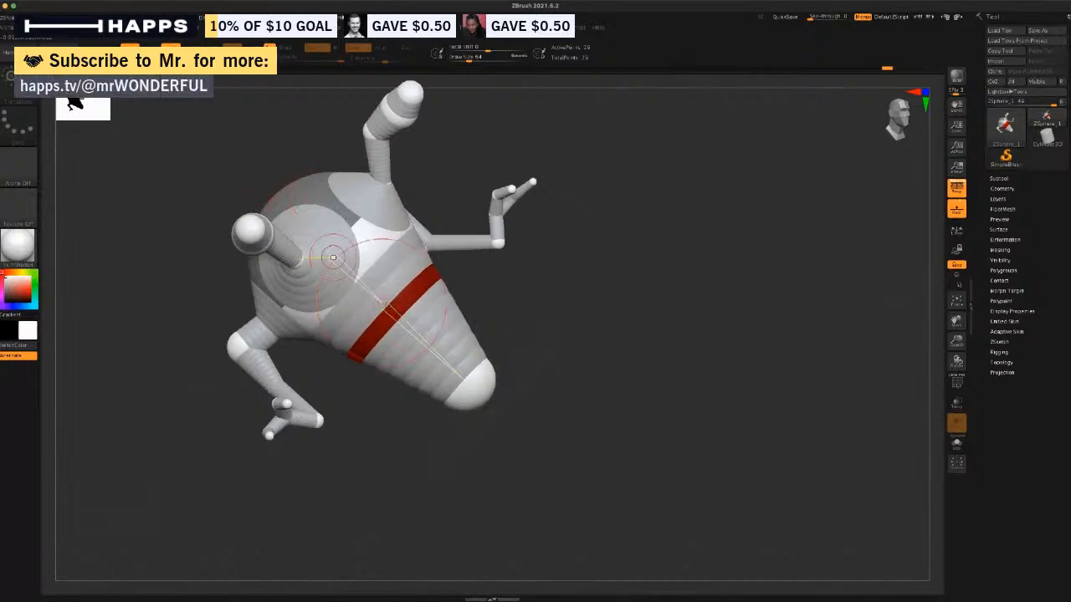
left_click(472, 401)
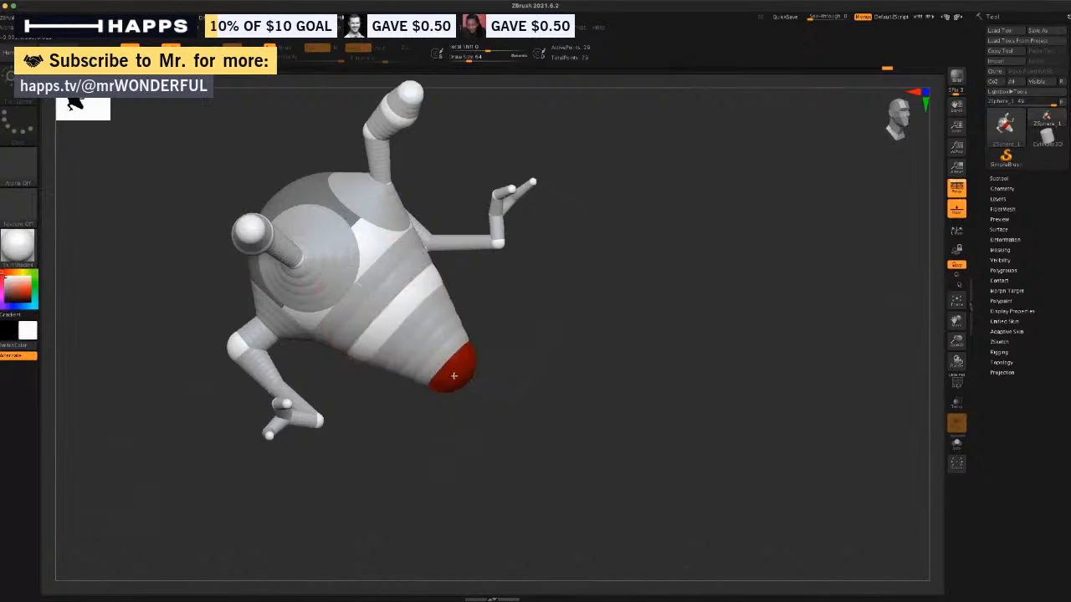
left_click_drag(456, 431, 412, 479)
left_click_drag(502, 437, 500, 460)
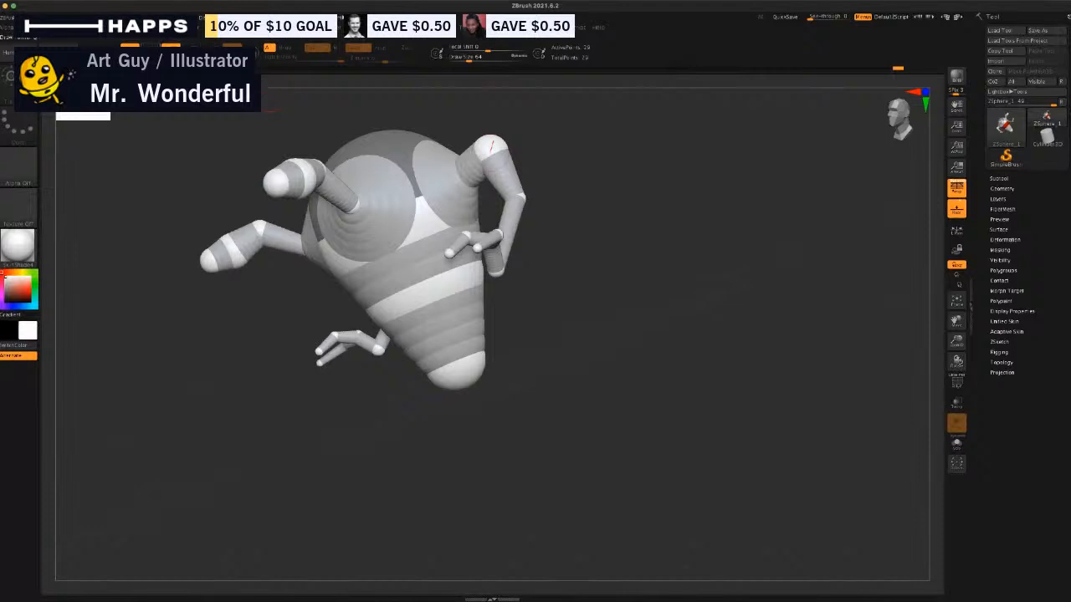
Add a ZSphere on each side of the torso's lower end and pull both outward and down as upper legs.
key("q")
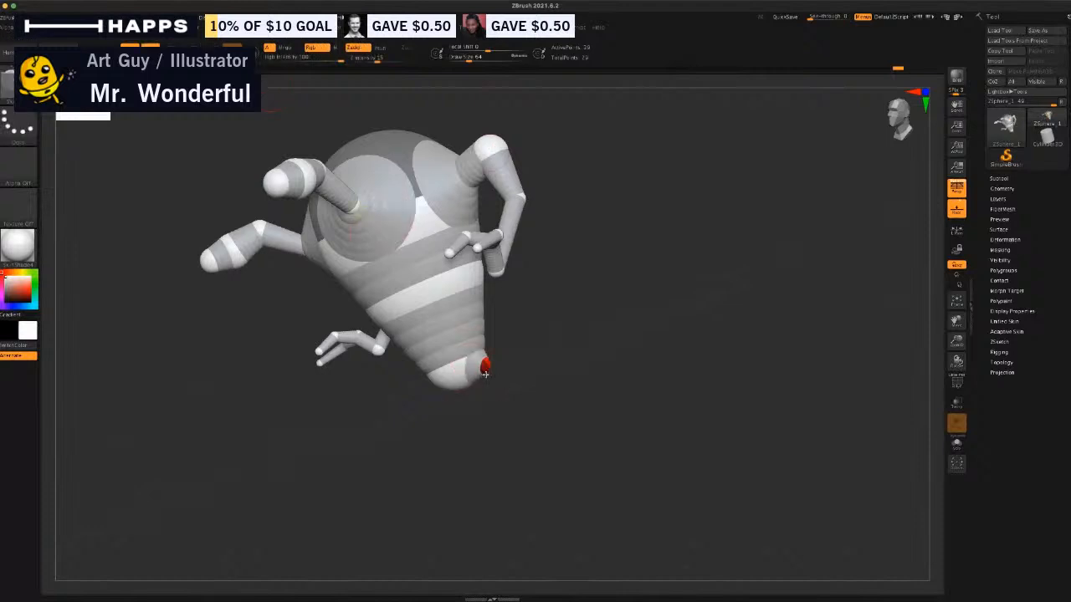
left_click_drag(492, 397, 502, 421)
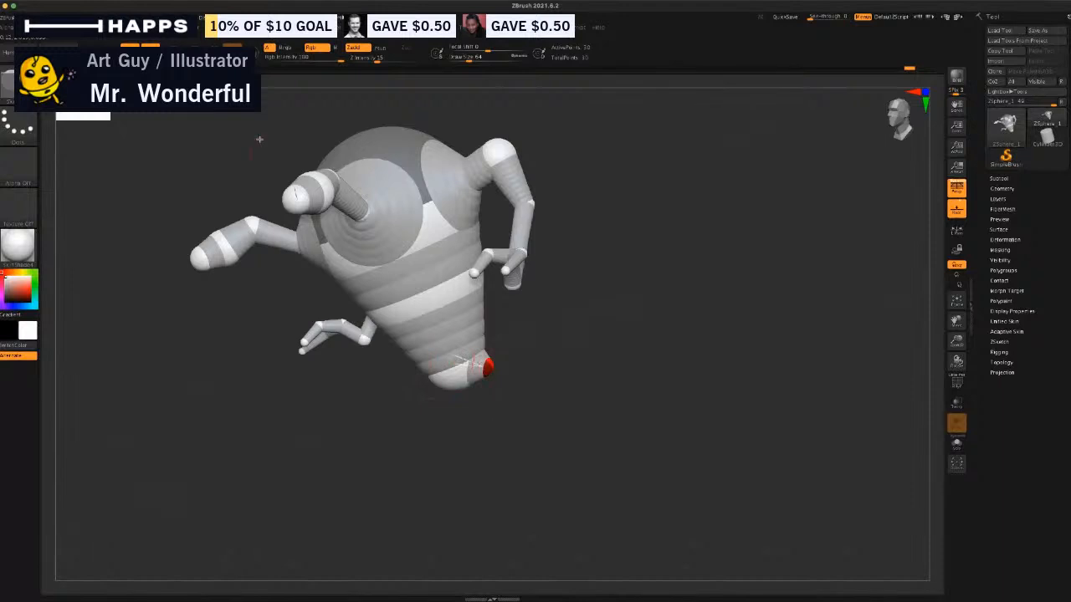
left_click_drag(268, 267, 419, 389)
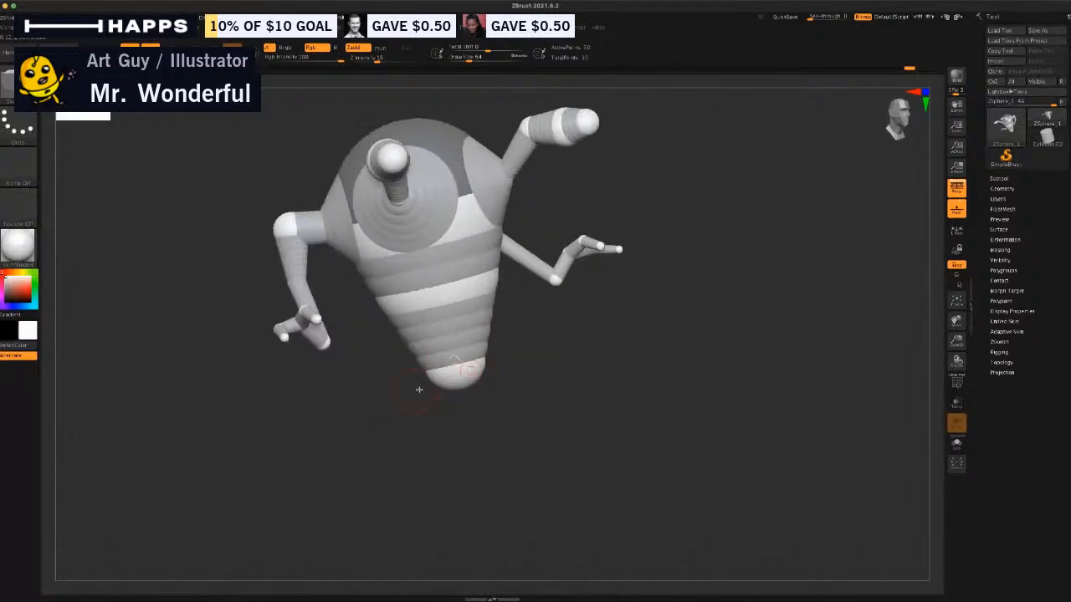
left_click_drag(432, 430, 395, 450)
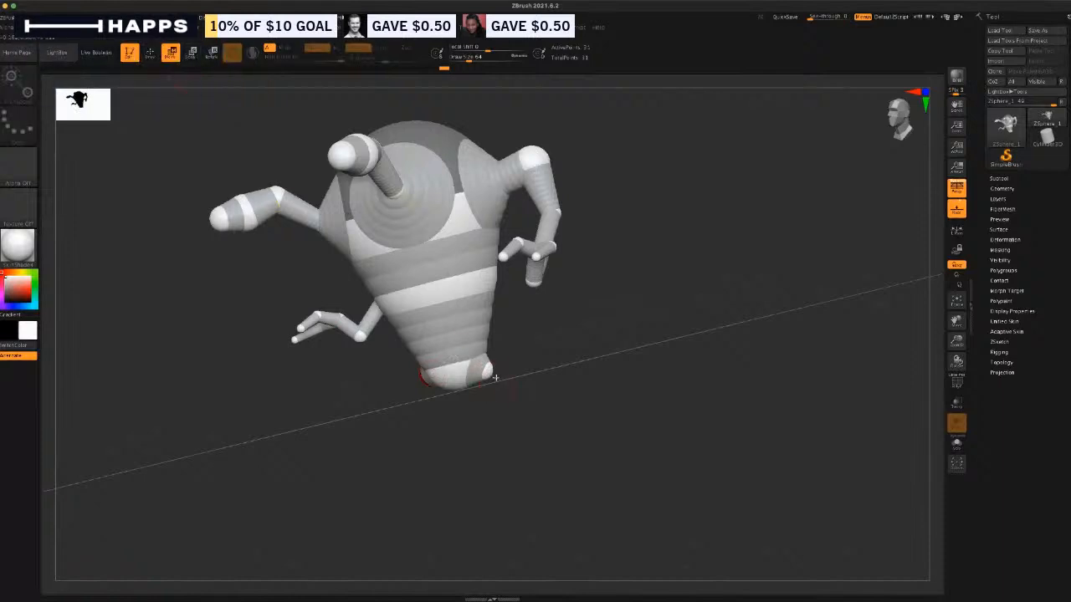
left_click_drag(466, 419, 432, 407)
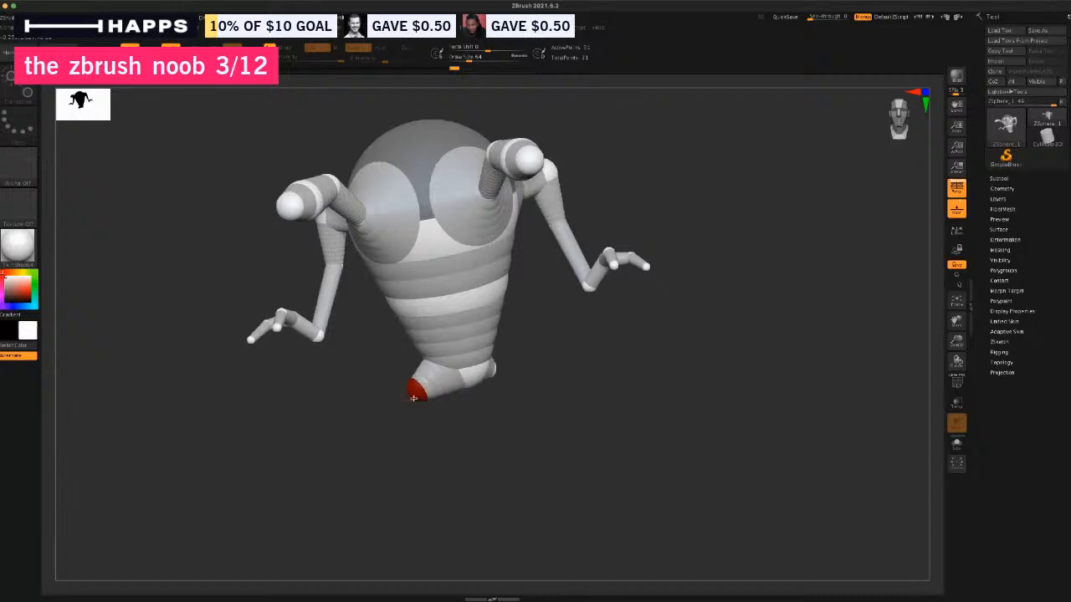
left_click_drag(480, 447, 533, 382)
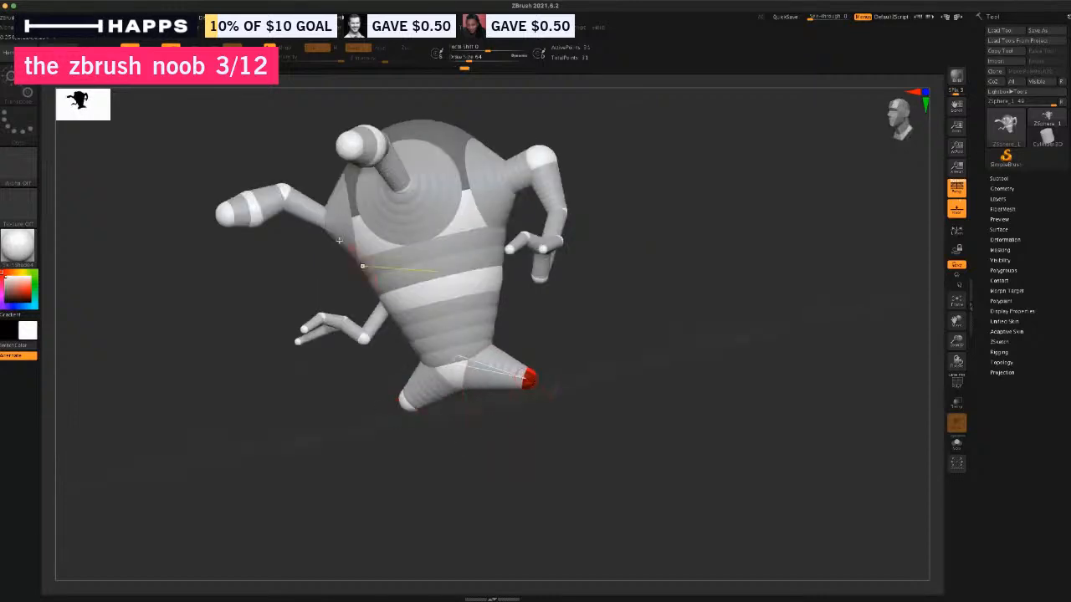
Add a ZSphere to the end of each upper leg and pull both downward to form lower legs below the knees.
key("q")
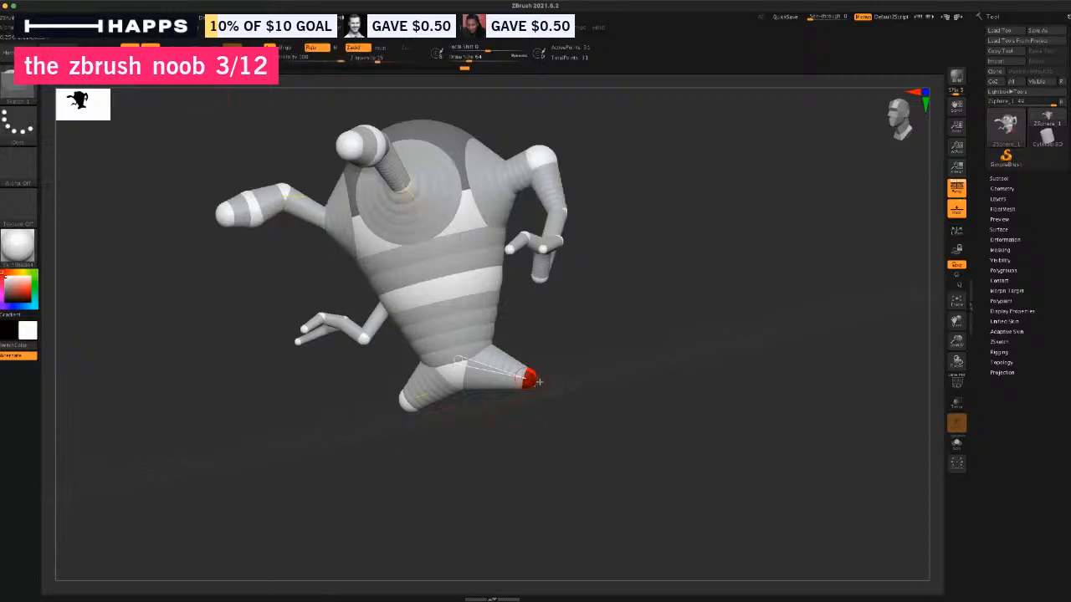
mouse_move(534, 382)
left_mouse_down()
mouse_move(551, 400)
mouse_move(544, 393)
left_mouse_up()
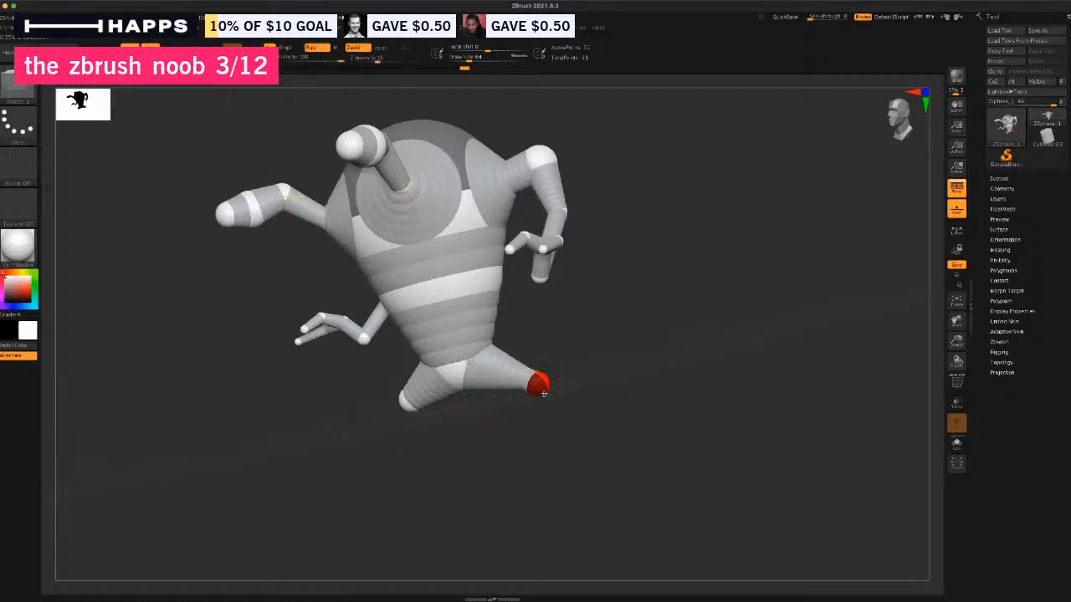
left_click(409, 405)
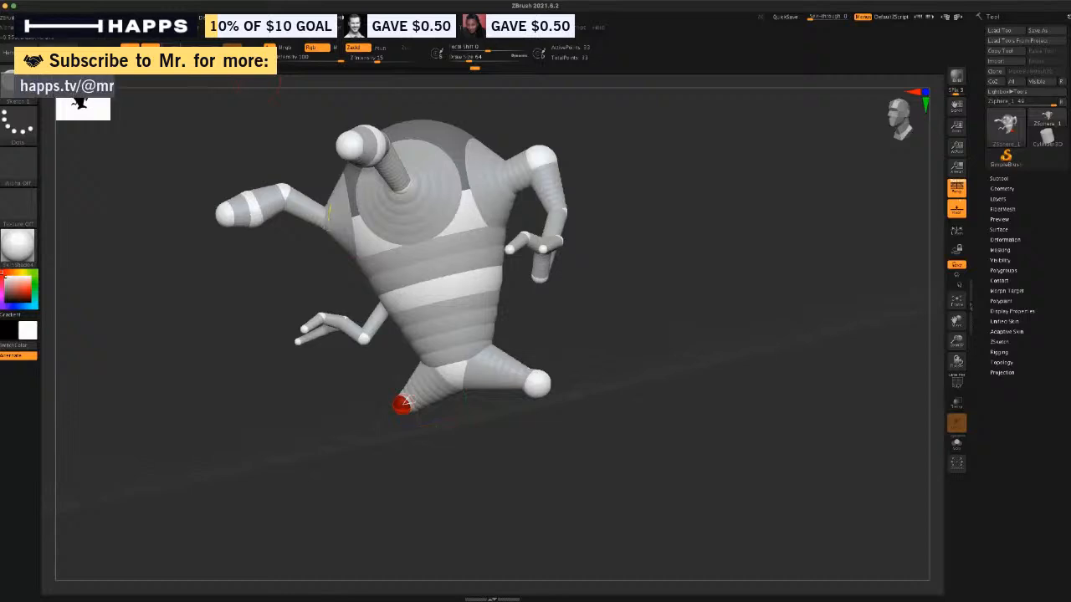
key("w")
left_click_drag(538, 383, 555, 473)
left_click_drag(534, 407, 546, 386)
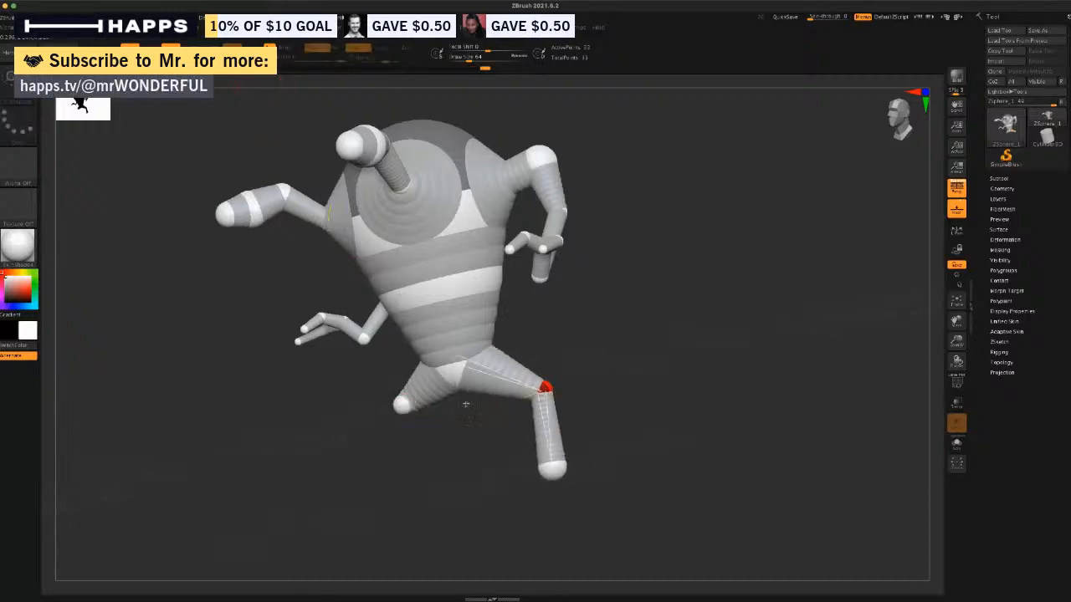
left_click_drag(401, 404, 436, 508)
Reposition the knee joints and lower-leg ends from several angles to balance the stance of the two legs.
left_click_drag(388, 485, 456, 480)
left_click_drag(386, 439, 384, 425)
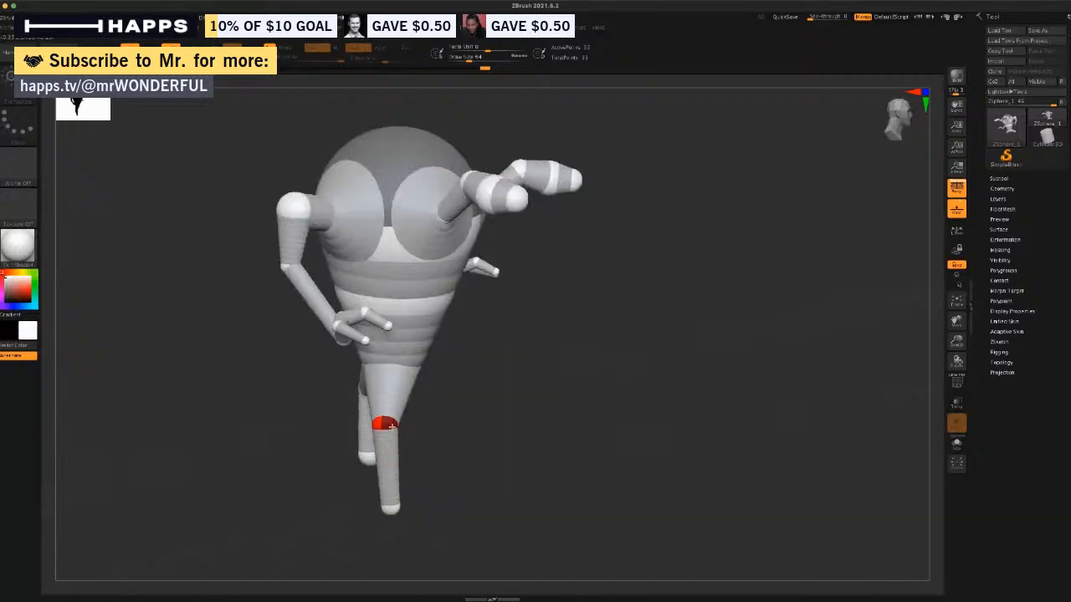
left_click_drag(346, 470, 284, 453)
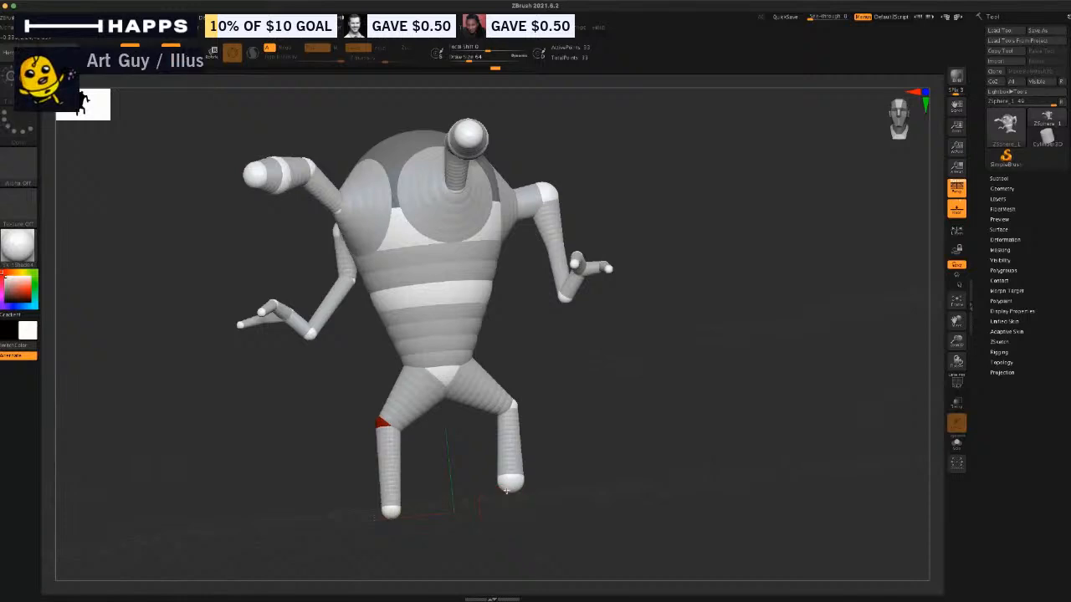
left_click_drag(508, 495, 518, 502)
left_click_drag(566, 457, 547, 443)
left_click_drag(516, 409, 516, 416)
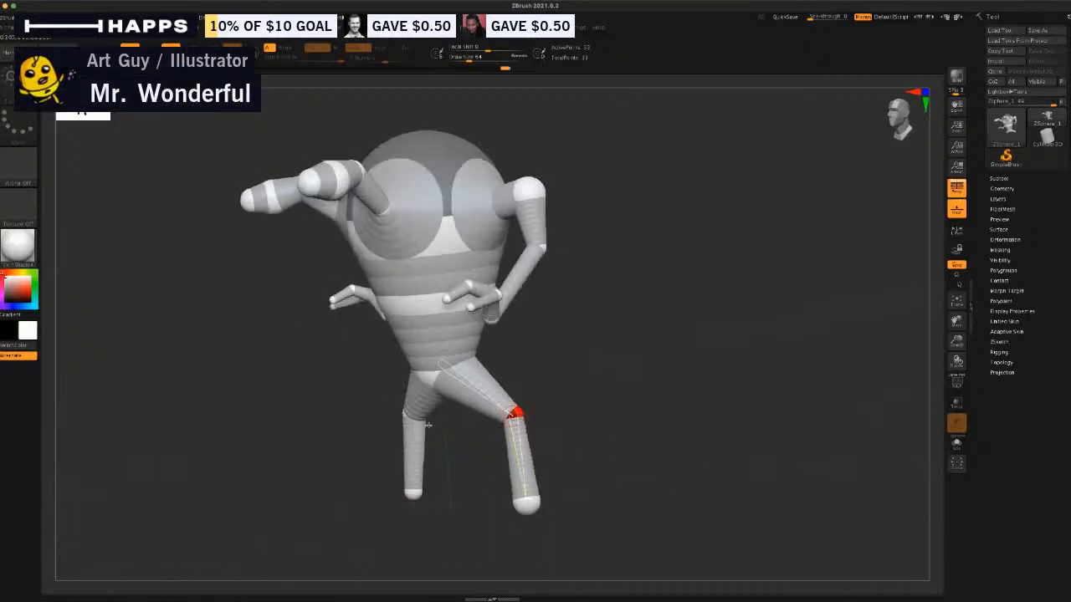
left_click_drag(450, 457, 561, 426)
left_click_drag(541, 518, 562, 516)
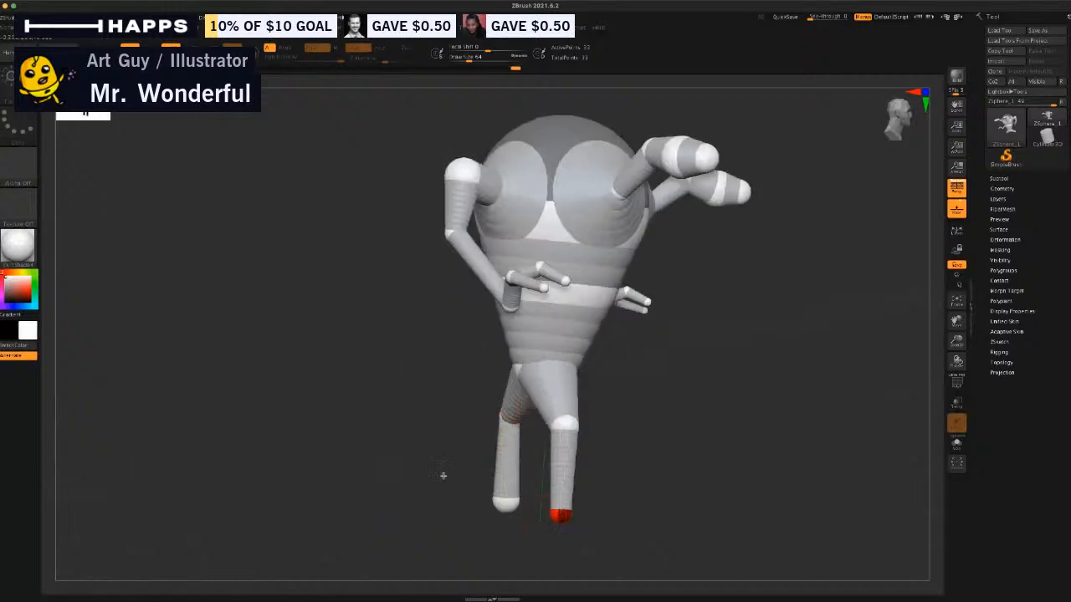
Scale the knee joints and the end ZSpheres of both lower legs to adjust the thickness of the legs.
left_click_drag(444, 476, 293, 265)
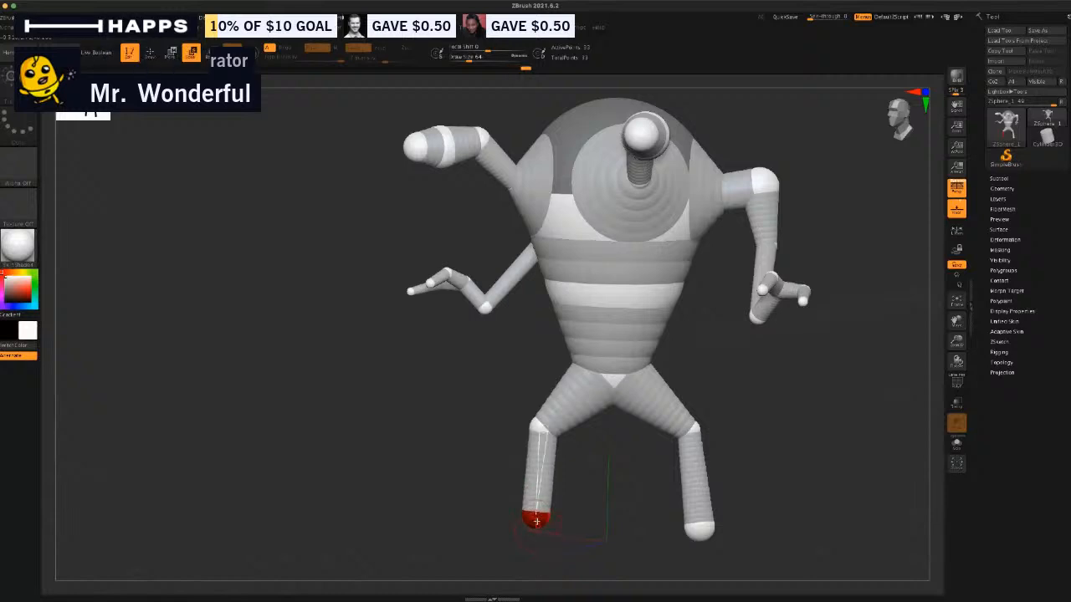
left_click(541, 425)
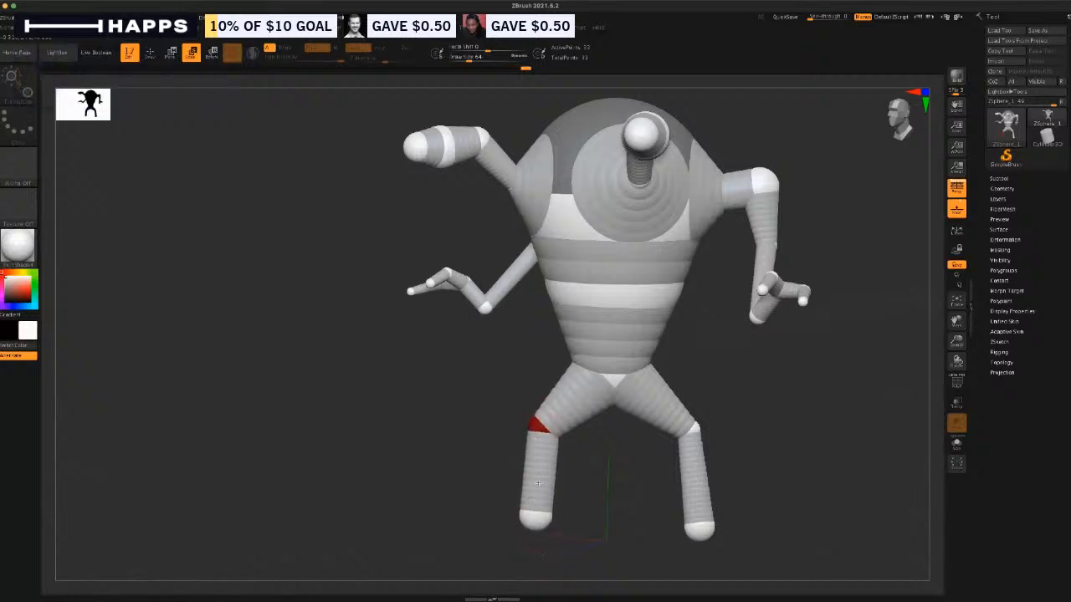
left_click(694, 431)
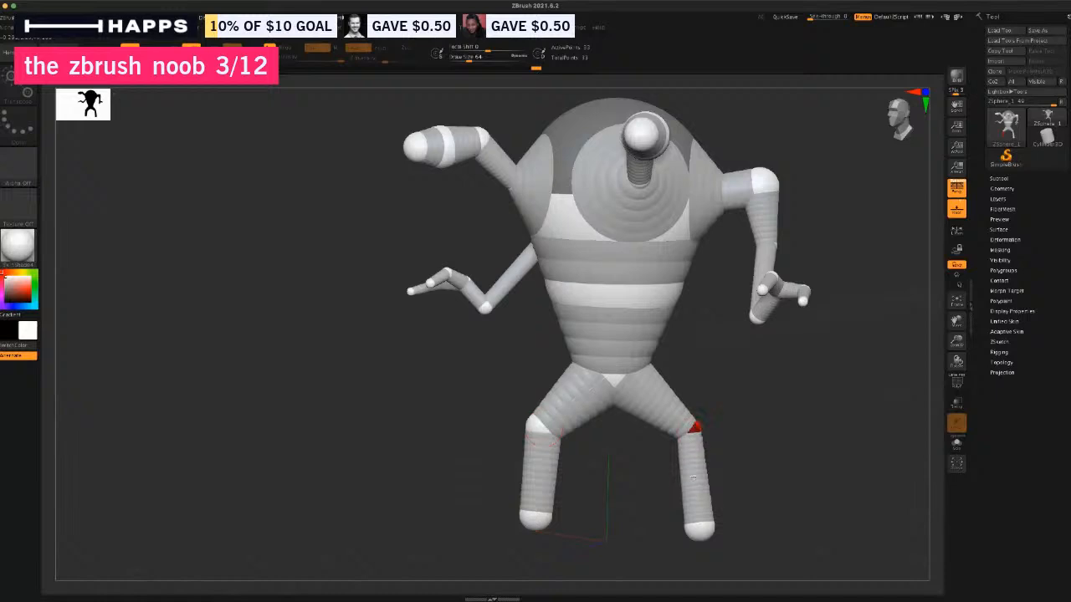
left_click(699, 529)
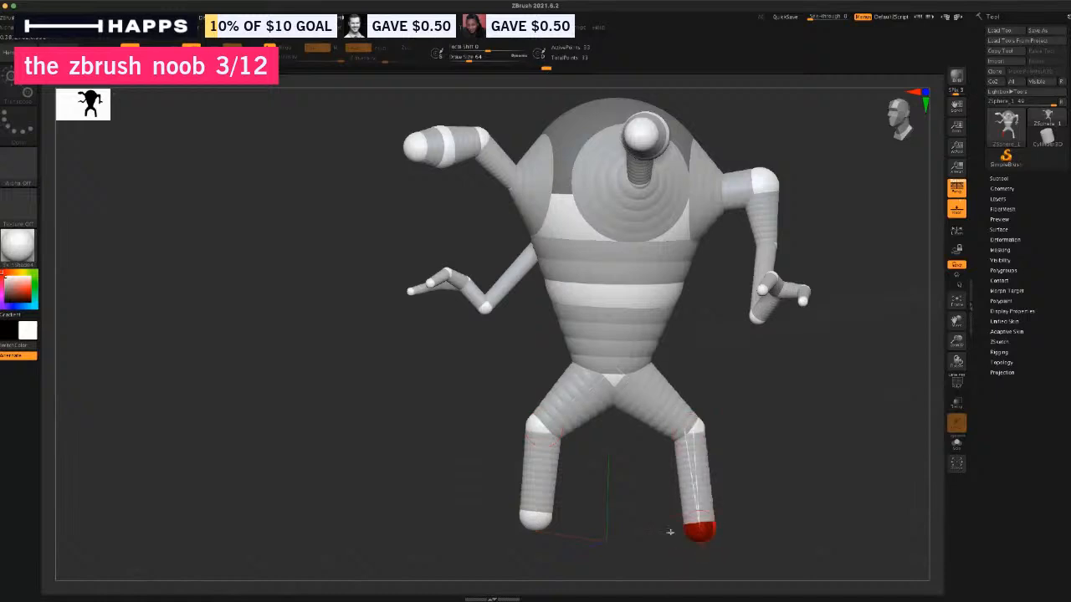
mouse_move(669, 536)
left_mouse_down()
mouse_move(617, 535)
mouse_move(678, 532)
left_mouse_up()
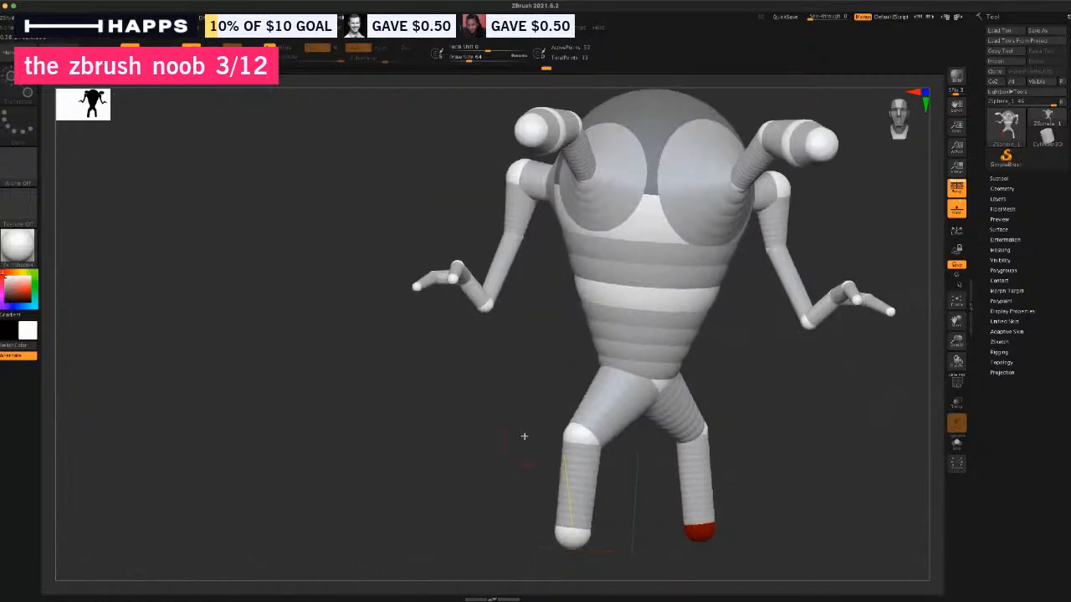
Scale the pelvis ZSphere where the two upper legs join the torso and refine the lower-leg end sizes.
left_click_drag(487, 403, 281, 390)
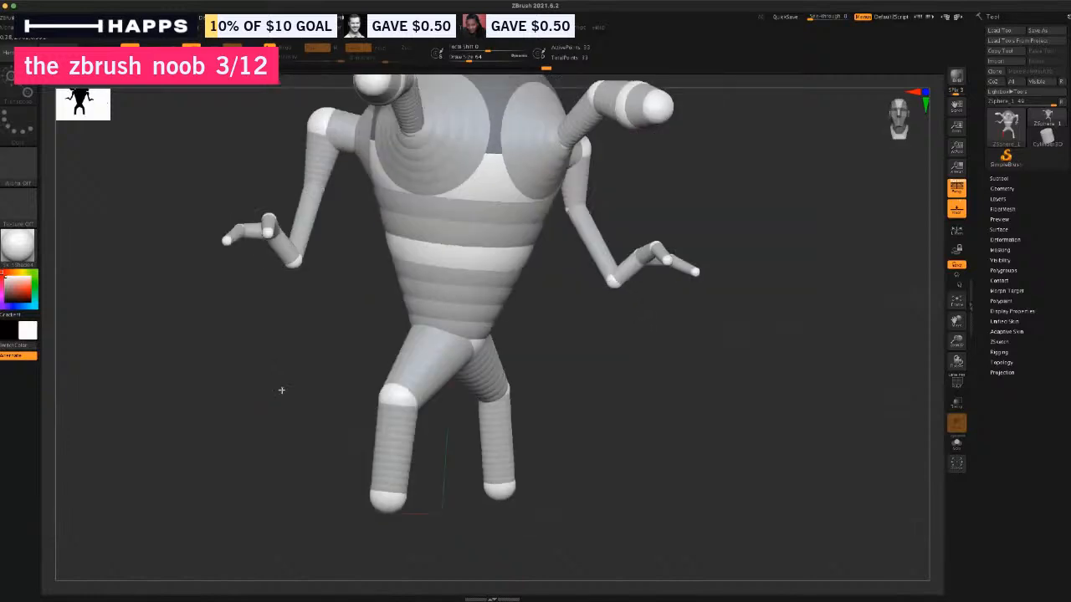
left_click_drag(651, 374, 585, 419)
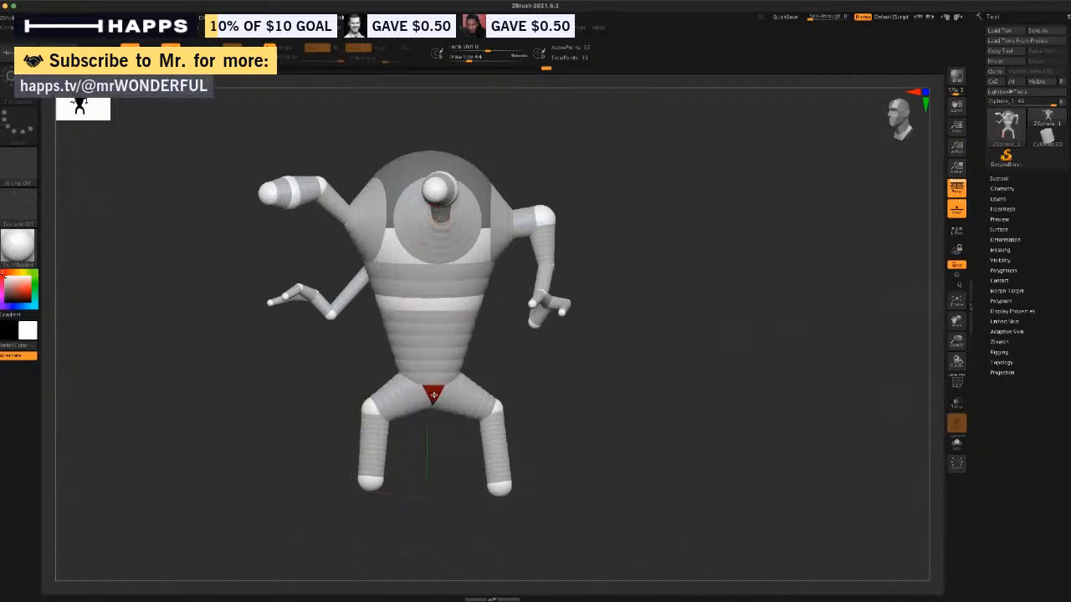
mouse_move(433, 383)
left_mouse_down()
mouse_move(433, 402)
mouse_move(433, 386)
left_mouse_up()
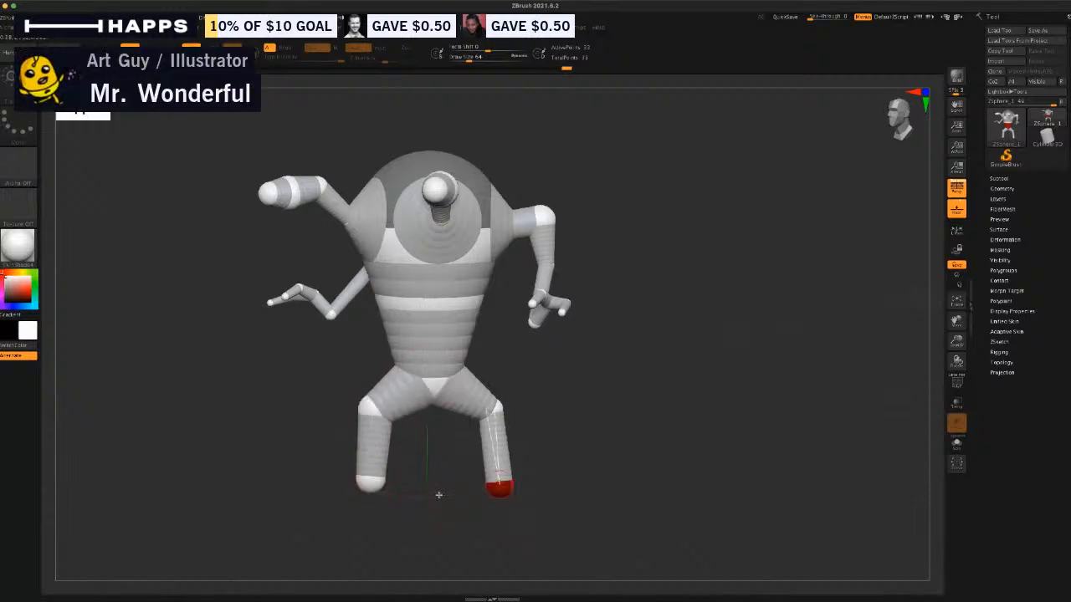
left_click_drag(442, 493, 447, 502)
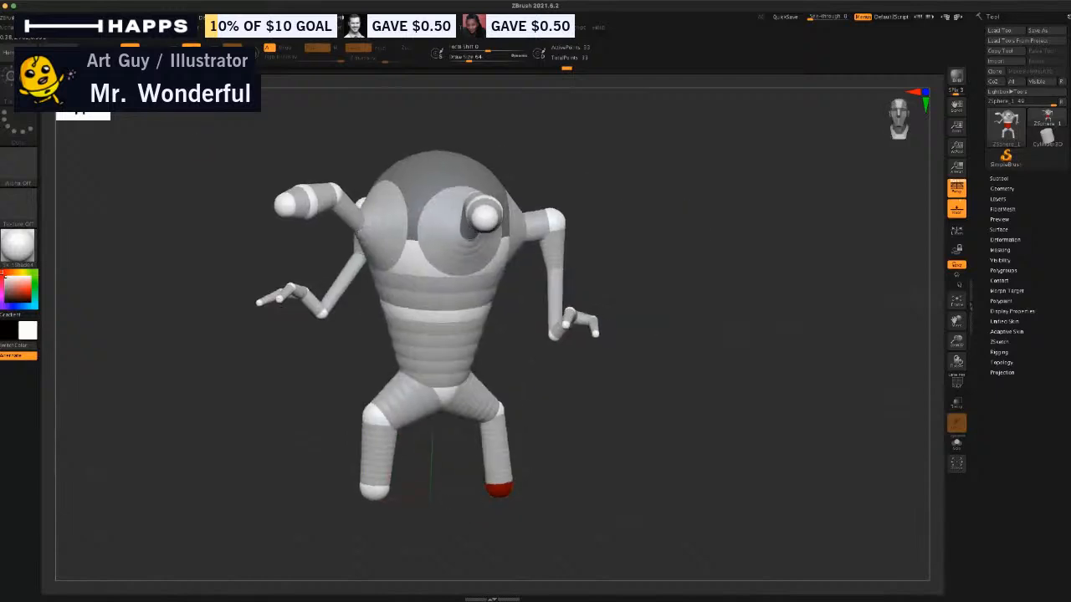
Reposition the end ZSpheres of the lower legs to refine the stance, and return to drawing ZSpheres.
left_click(171, 48)
left_click_drag(284, 413, 457, 443)
left_click_drag(408, 508, 438, 509)
mouse_move(569, 478)
left_mouse_down()
mouse_move(585, 444)
mouse_move(567, 394)
mouse_move(584, 387)
mouse_move(576, 346)
left_mouse_up()
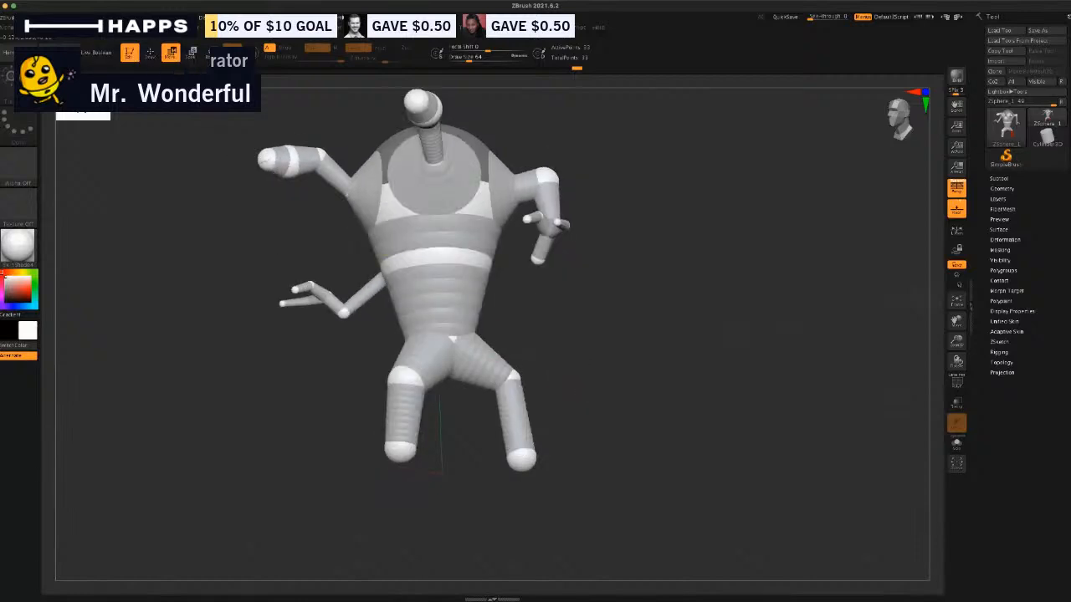
left_click(149, 54)
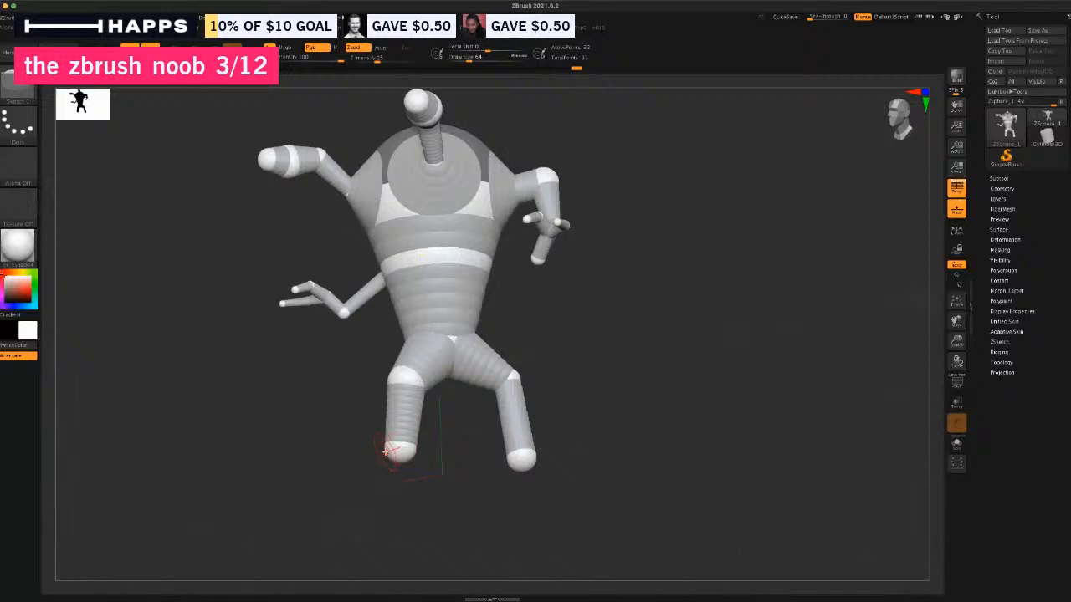
Add a ZSphere to each ankle and pull it outward to form the creature's two feet.
left_click_drag(388, 450, 388, 460)
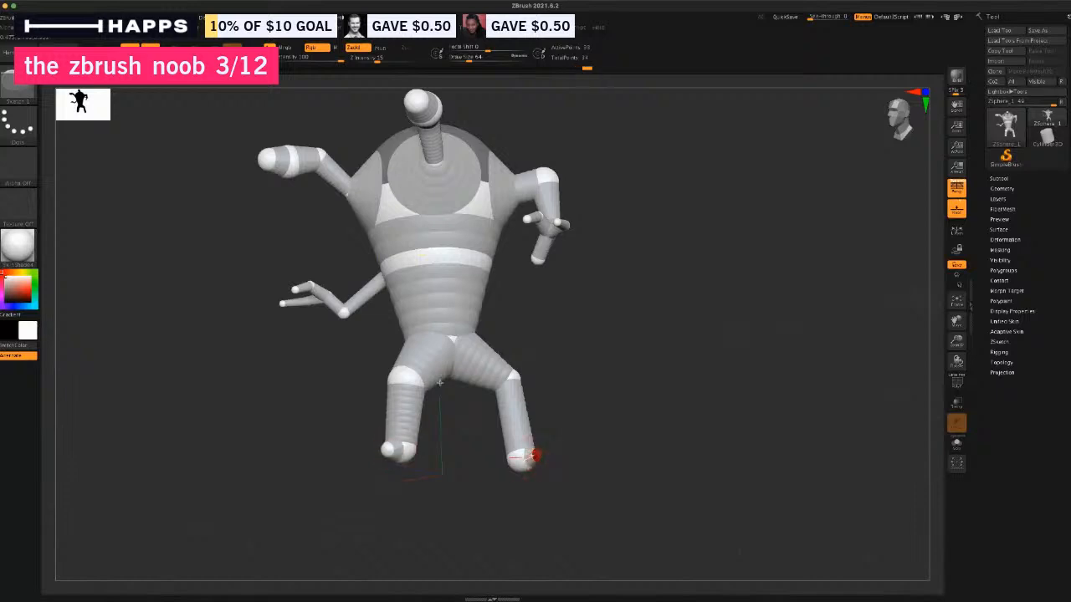
left_click(171, 55)
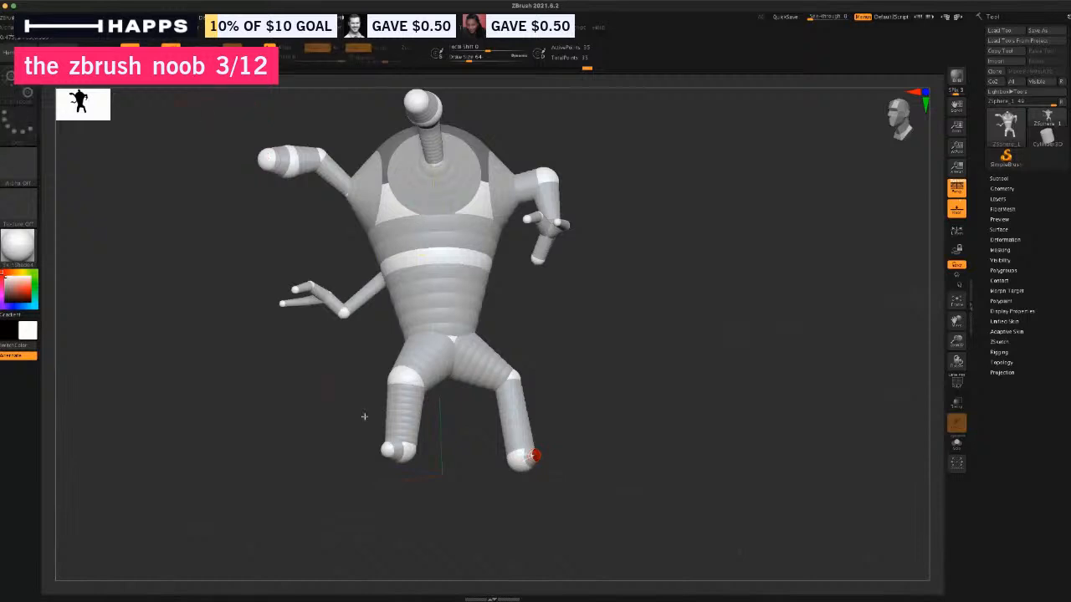
left_click_drag(381, 452, 326, 444)
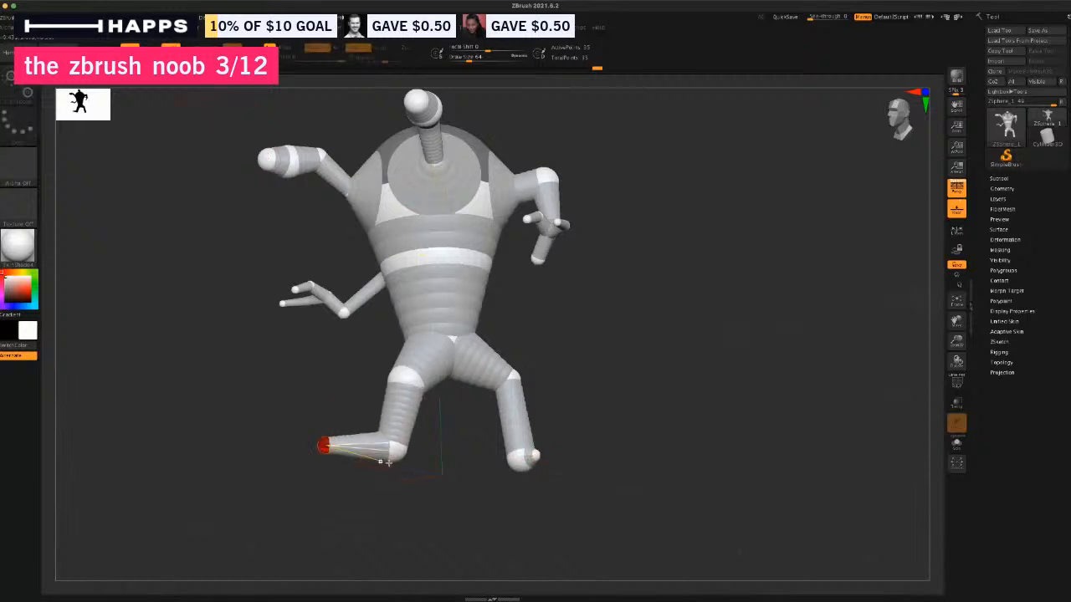
left_click_drag(445, 468, 521, 464)
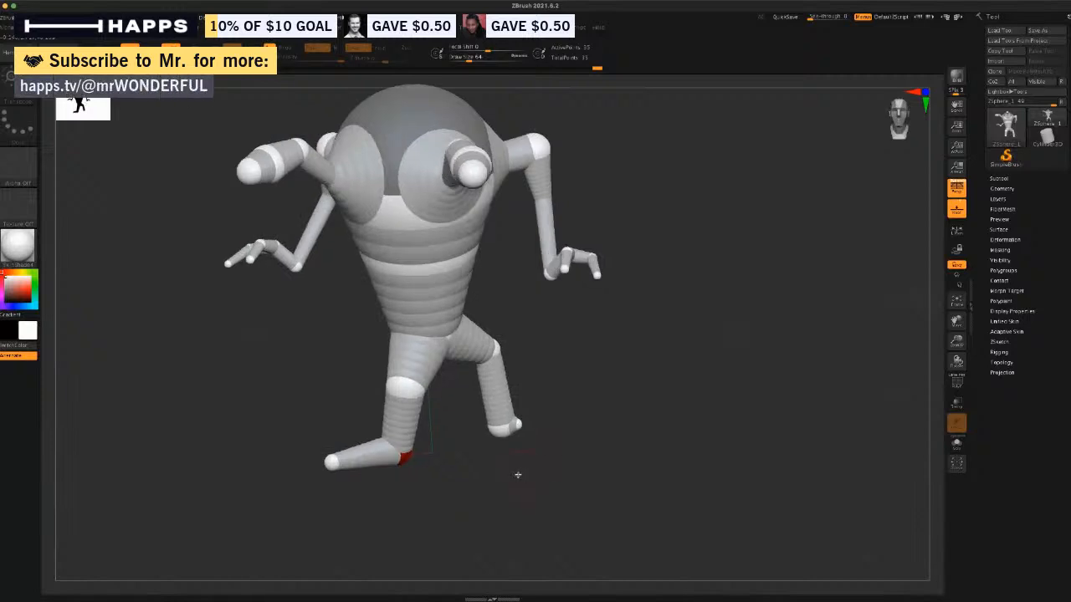
mouse_move(523, 429)
left_mouse_down()
mouse_move(560, 433)
mouse_move(502, 432)
left_mouse_up()
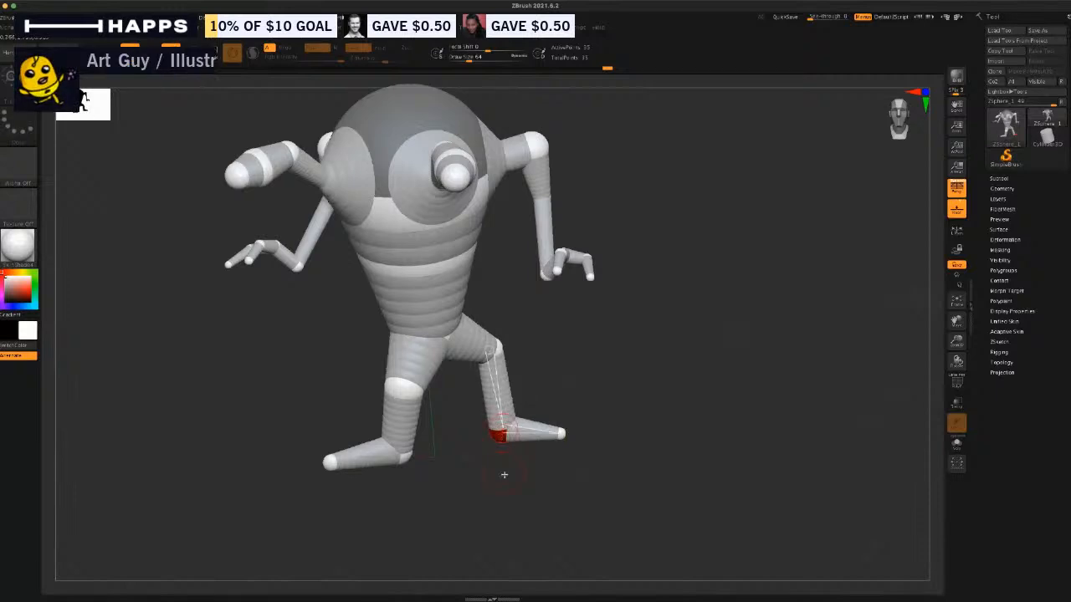
Reposition the knee, ankle and toe ZSpheres of the creature's left leg to level its foot, and adjust the ankle's size.
left_click_drag(503, 474, 557, 455)
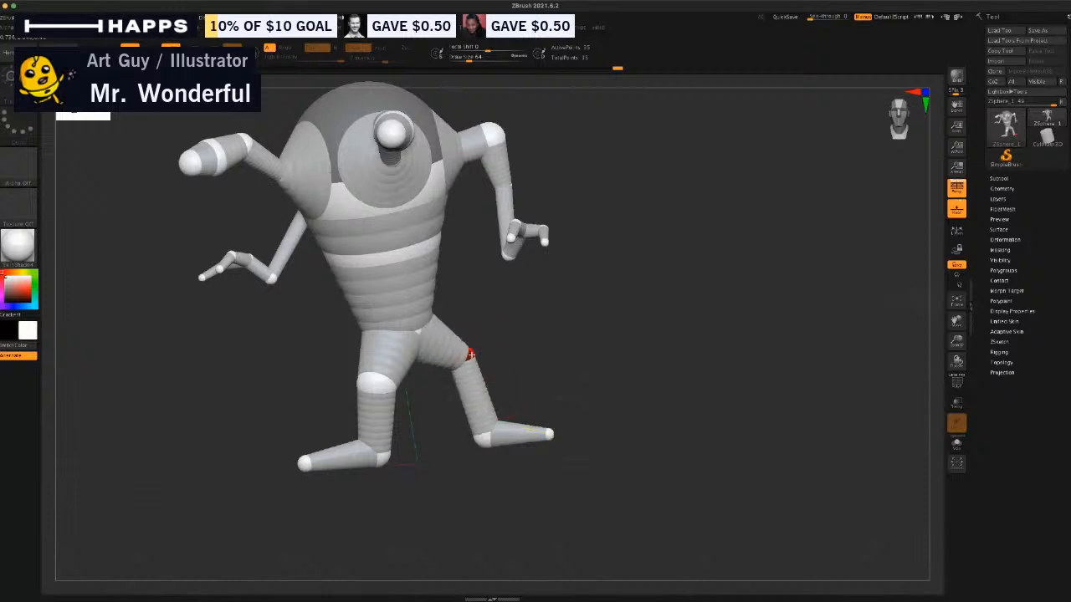
left_click_drag(420, 332, 416, 340)
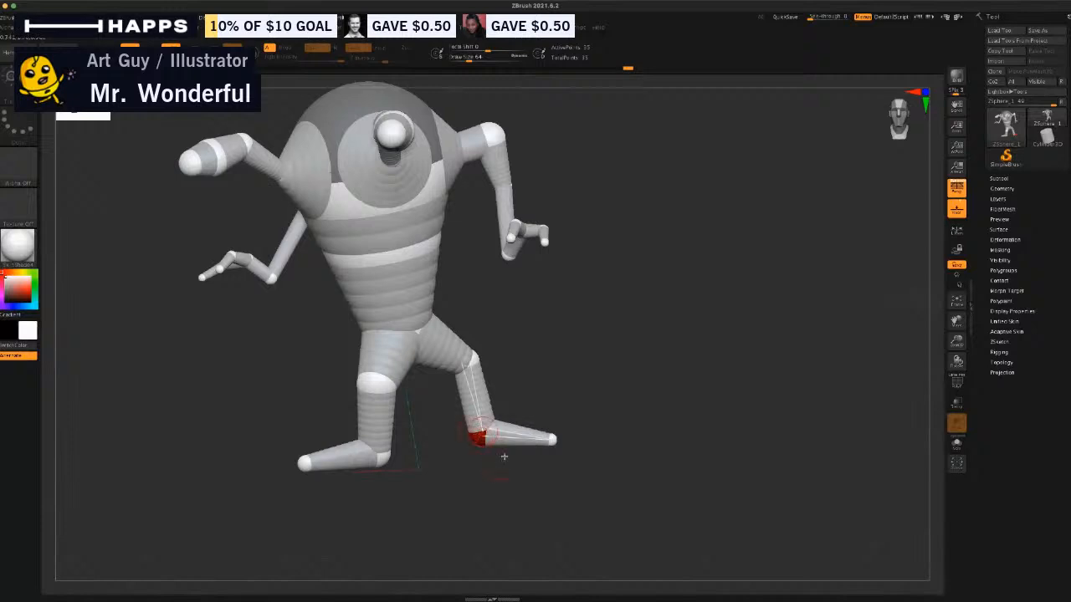
left_click_drag(545, 444, 546, 433)
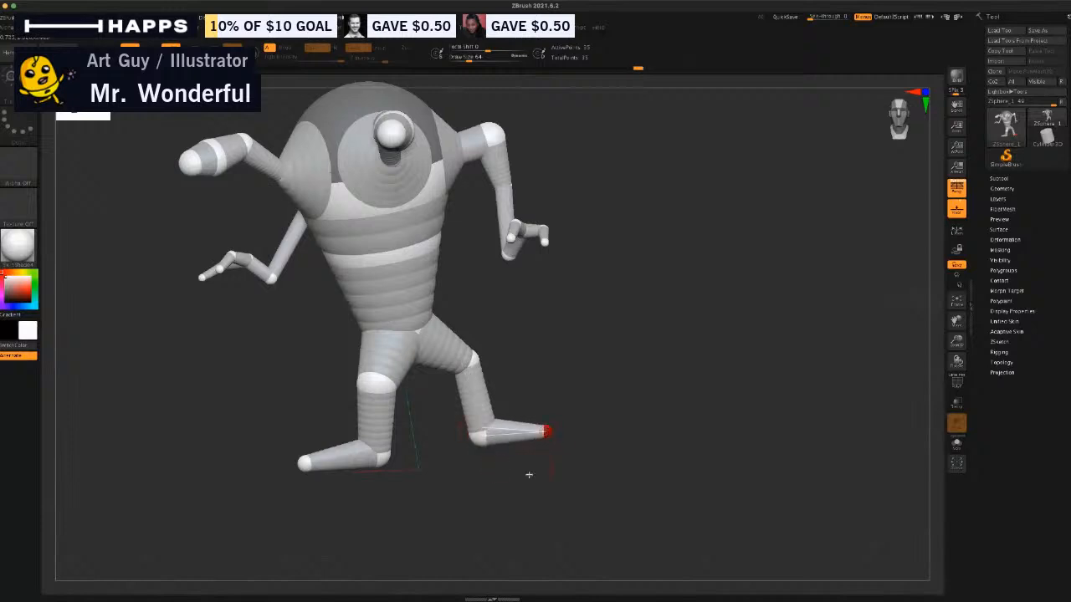
left_click_drag(529, 474, 506, 482)
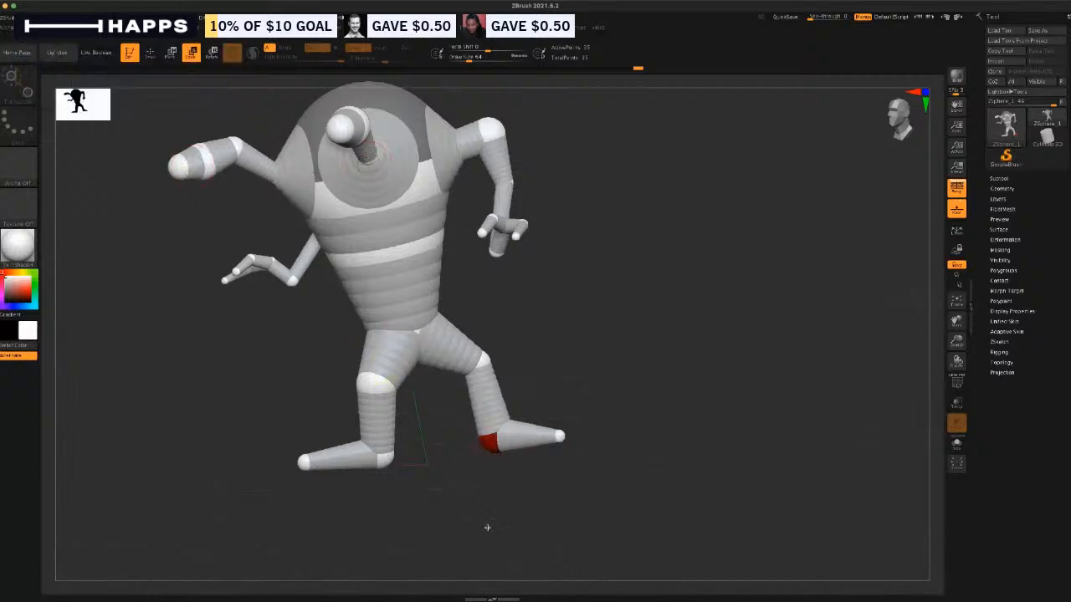
mouse_move(487, 520)
left_mouse_down()
mouse_move(461, 509)
mouse_move(490, 510)
mouse_move(471, 506)
left_mouse_up()
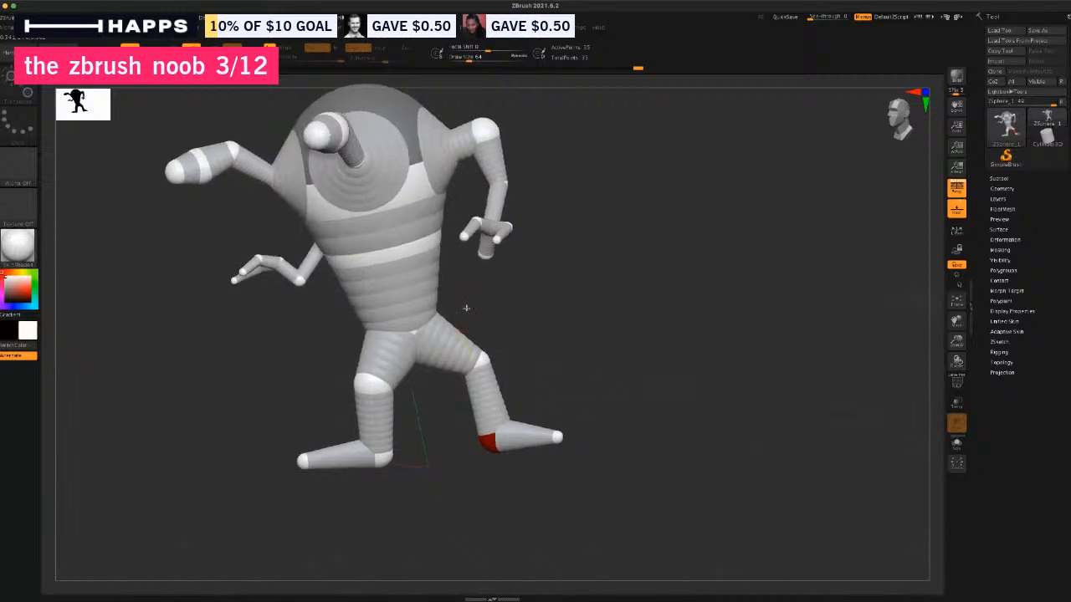
Reposition the toe, ankle and knee ZSpheres of the creature's right leg, checking the pose from several angles.
left_click_drag(560, 321, 361, 254)
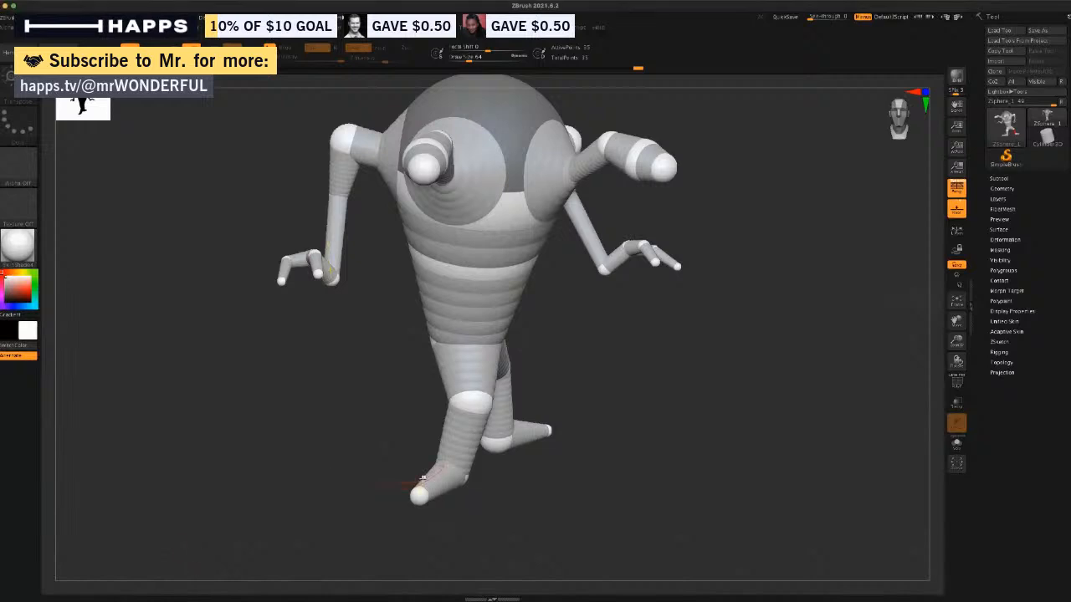
left_click_drag(422, 479, 378, 461)
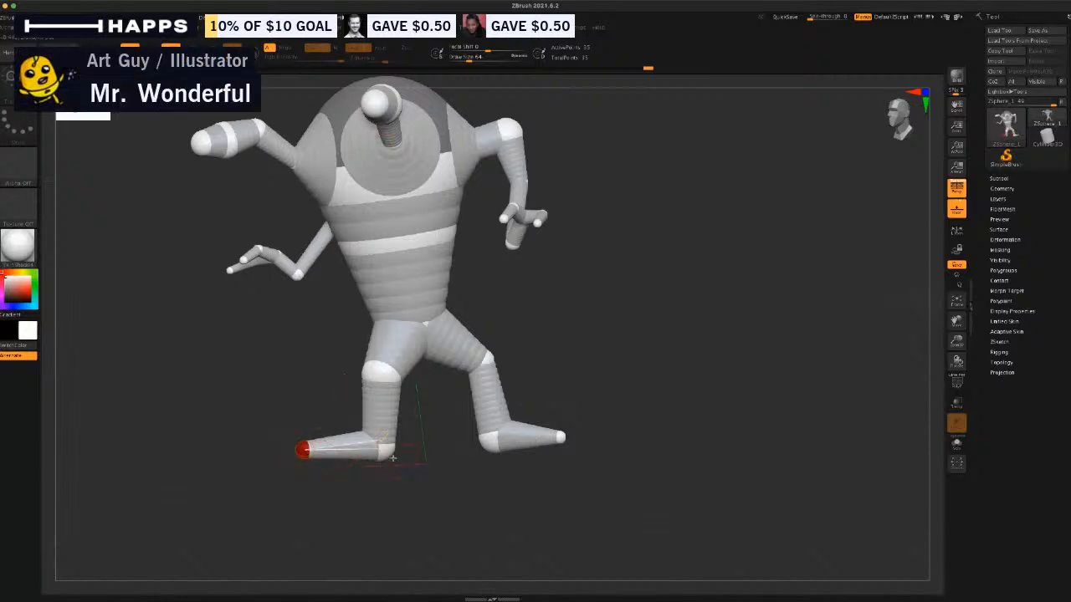
mouse_move(308, 451)
left_mouse_down()
mouse_move(347, 466)
mouse_move(289, 456)
left_mouse_up()
left_click_drag(376, 497, 345, 502)
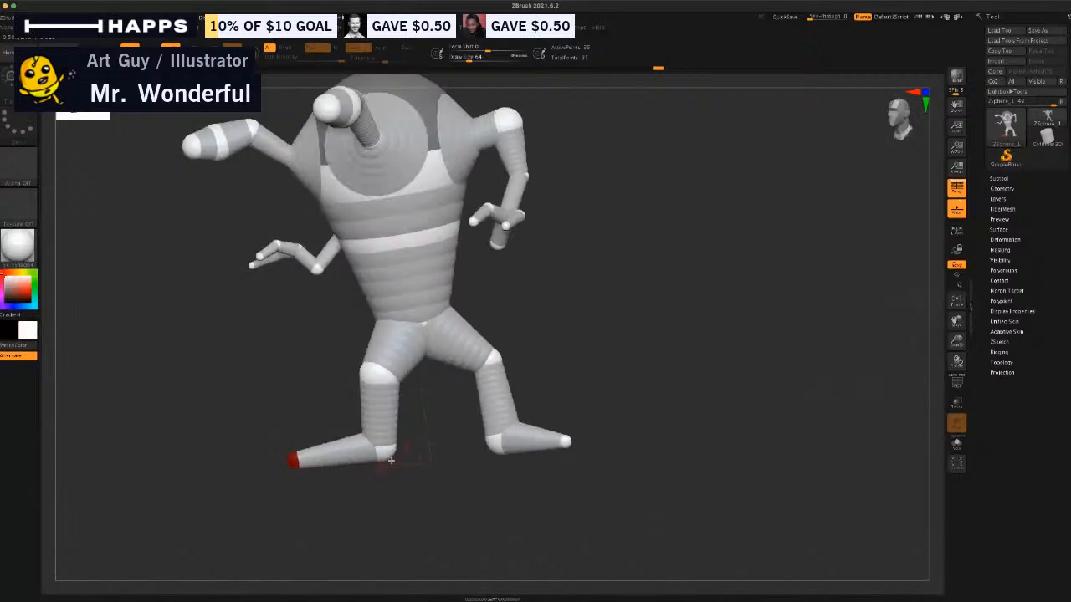
left_click_drag(390, 459, 443, 482)
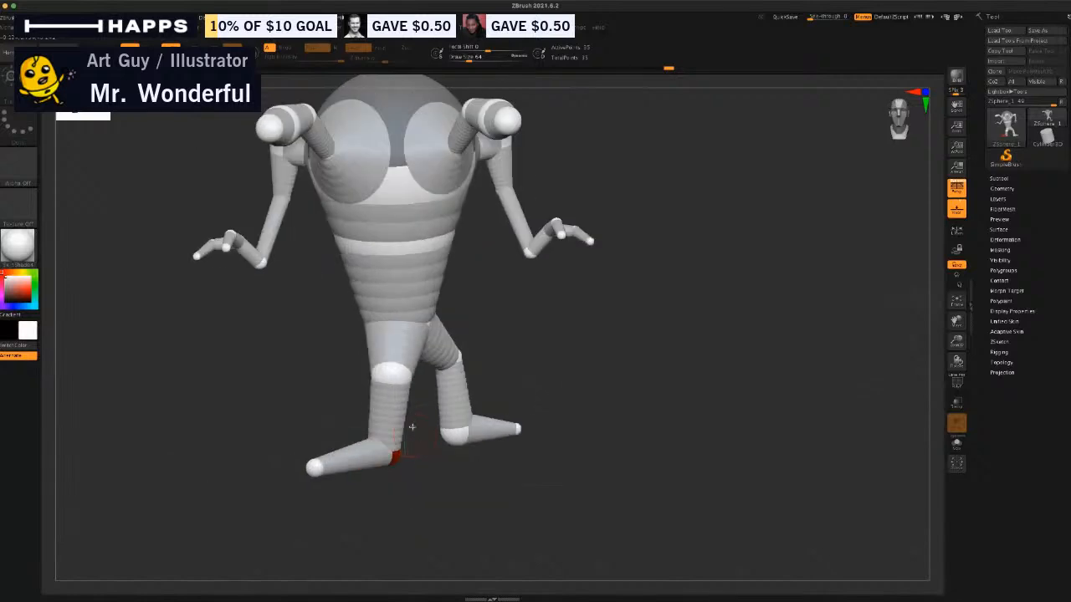
left_click_drag(392, 371, 408, 380)
left_click_drag(395, 487, 420, 487)
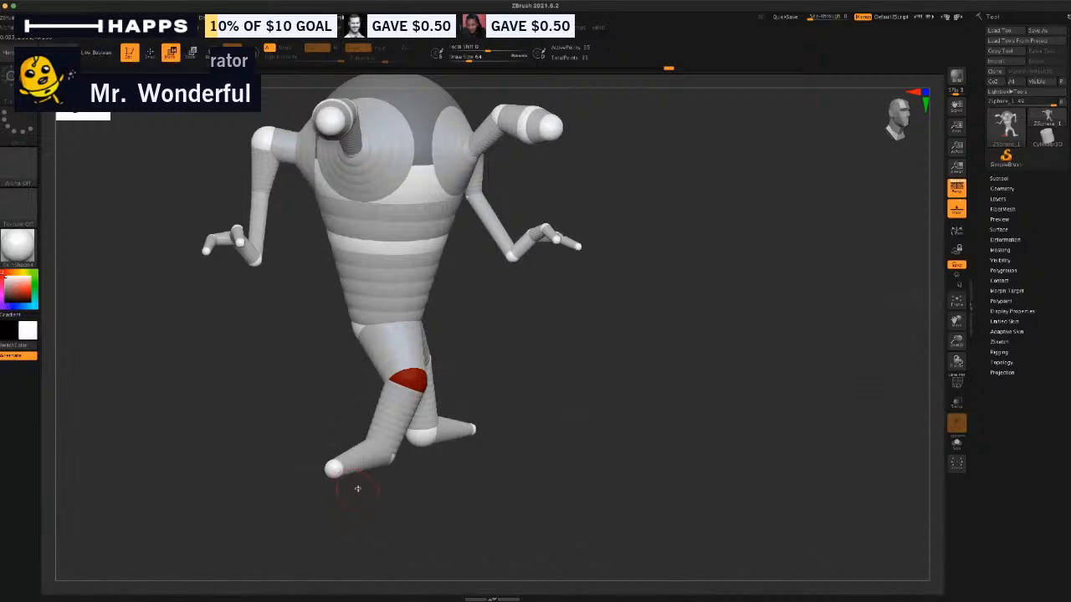
Swing the toe ZSphere of the right foot to a new direction and refine that leg's ankle and knee positions.
left_click_drag(332, 469, 440, 481)
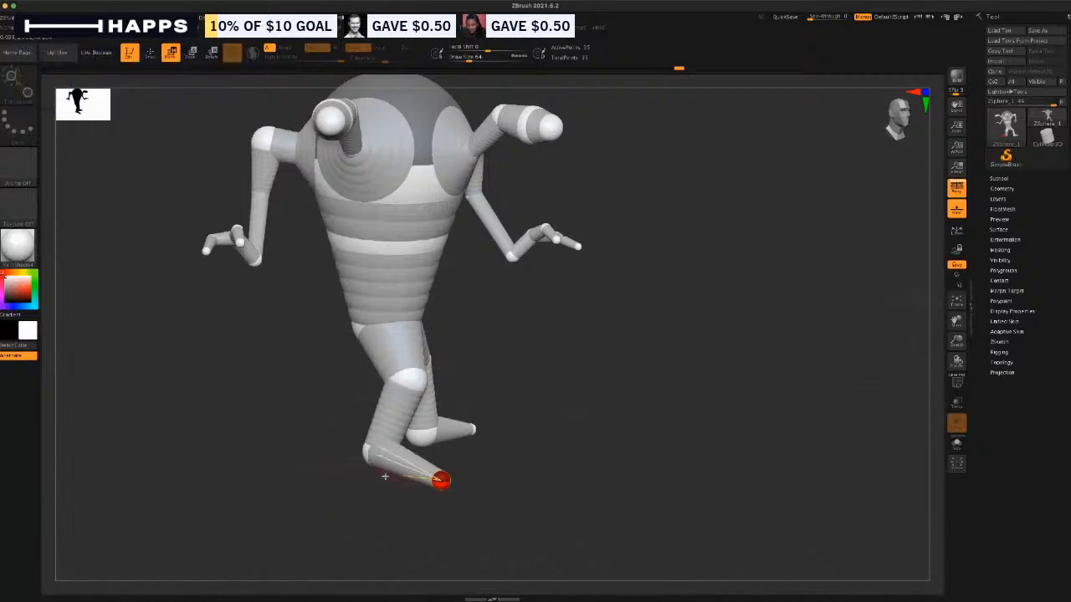
left_click_drag(364, 486, 406, 485)
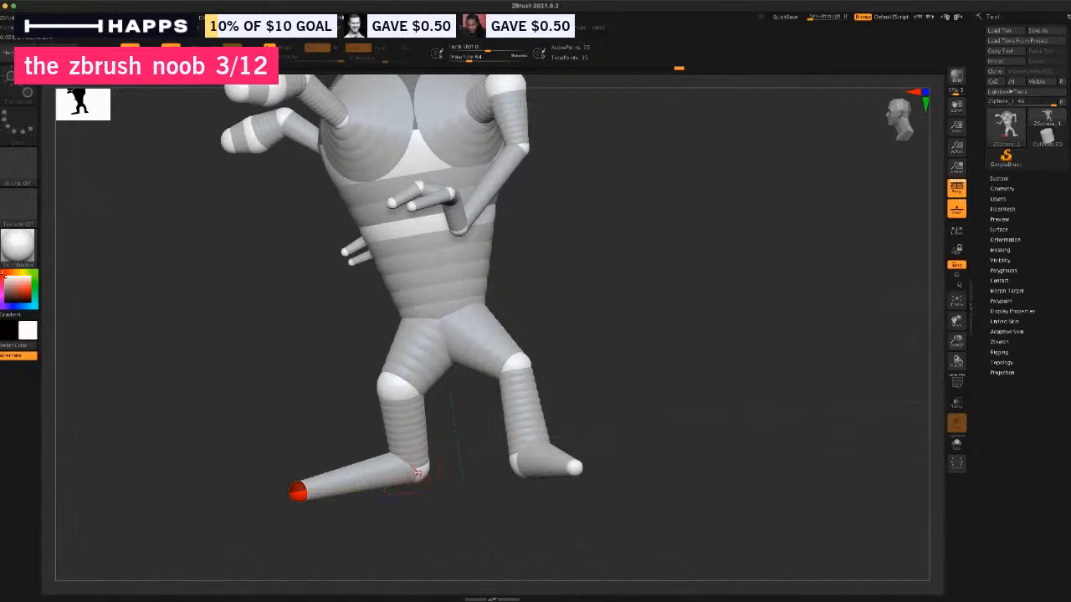
left_click(417, 474)
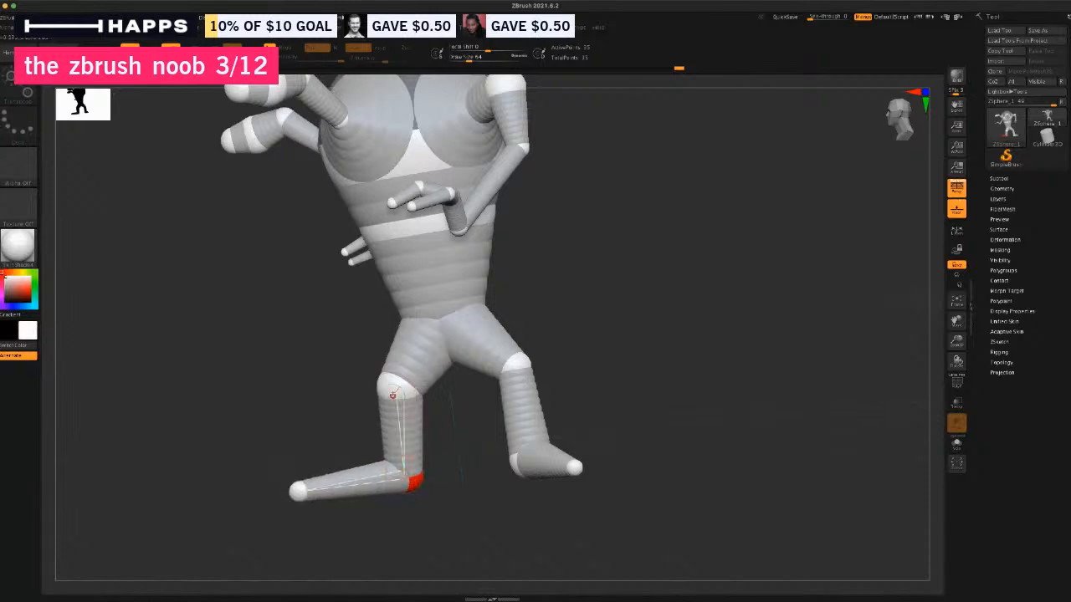
left_click(392, 394)
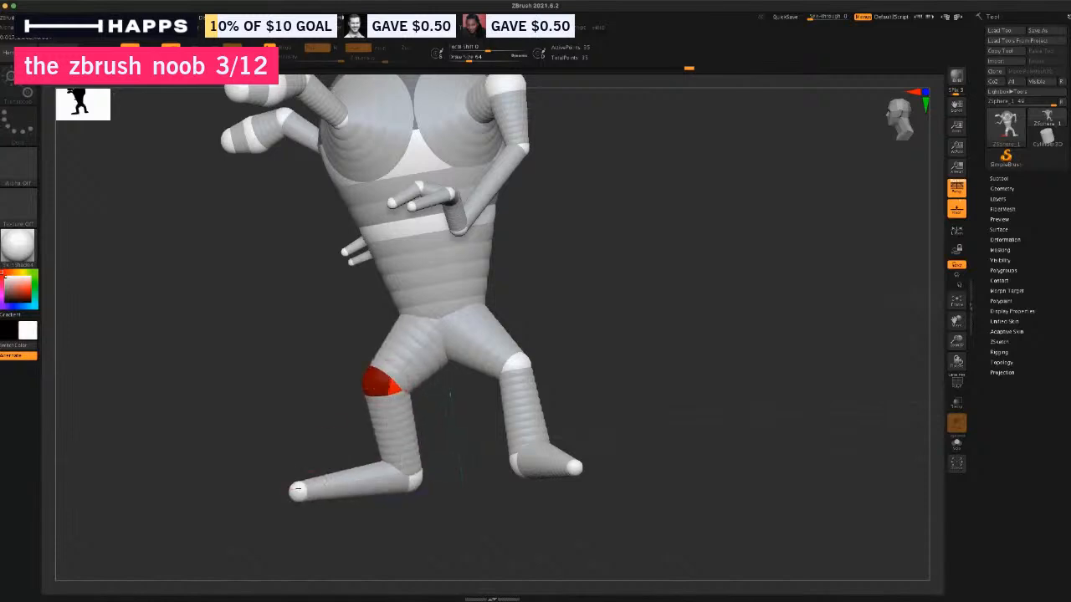
left_click(298, 489)
left_click_drag(298, 469, 330, 454)
Scale up the elbow and wrist ZSpheres of the arms to thicken the forearms.
left_click_drag(655, 282, 487, 363, "alt")
left_click_drag(468, 301, 522, 311, "alt")
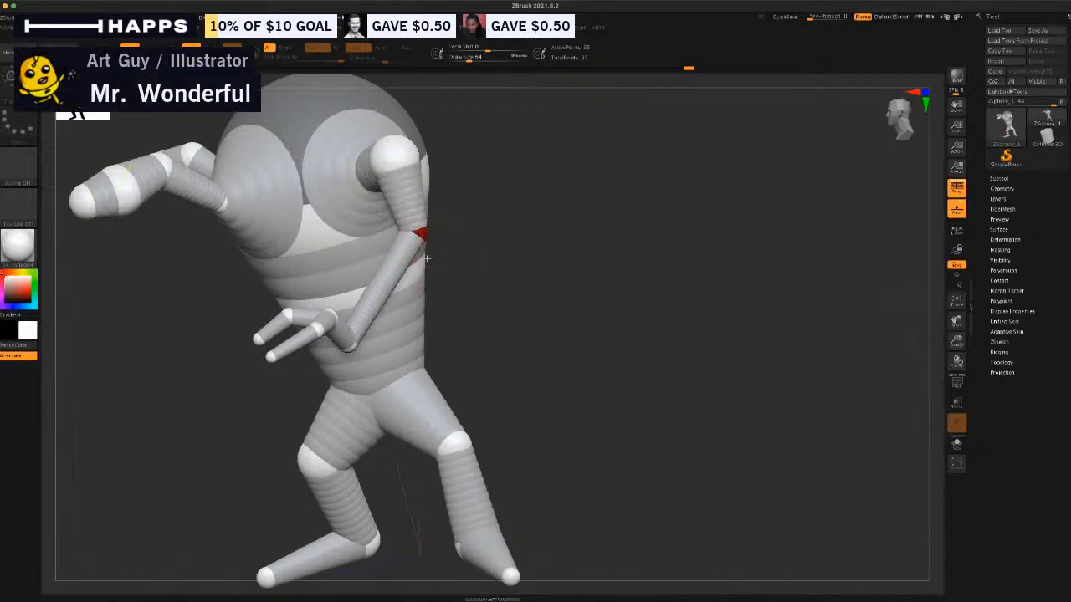
left_click_drag(427, 259, 435, 277)
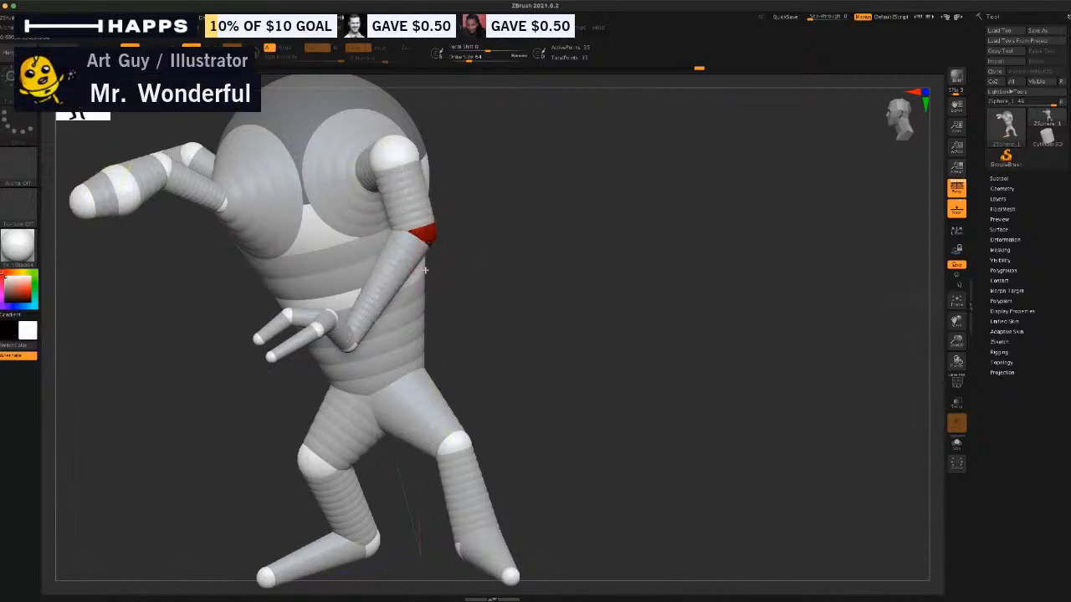
left_click_drag(495, 340, 498, 310)
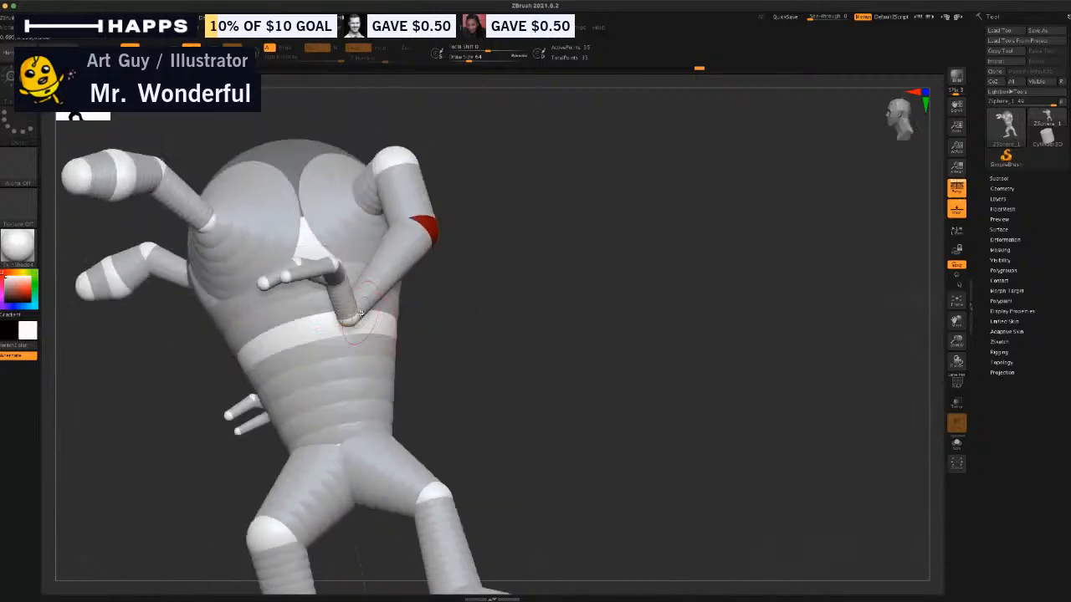
left_click_drag(435, 365, 488, 353)
left_click_drag(503, 352, 432, 312)
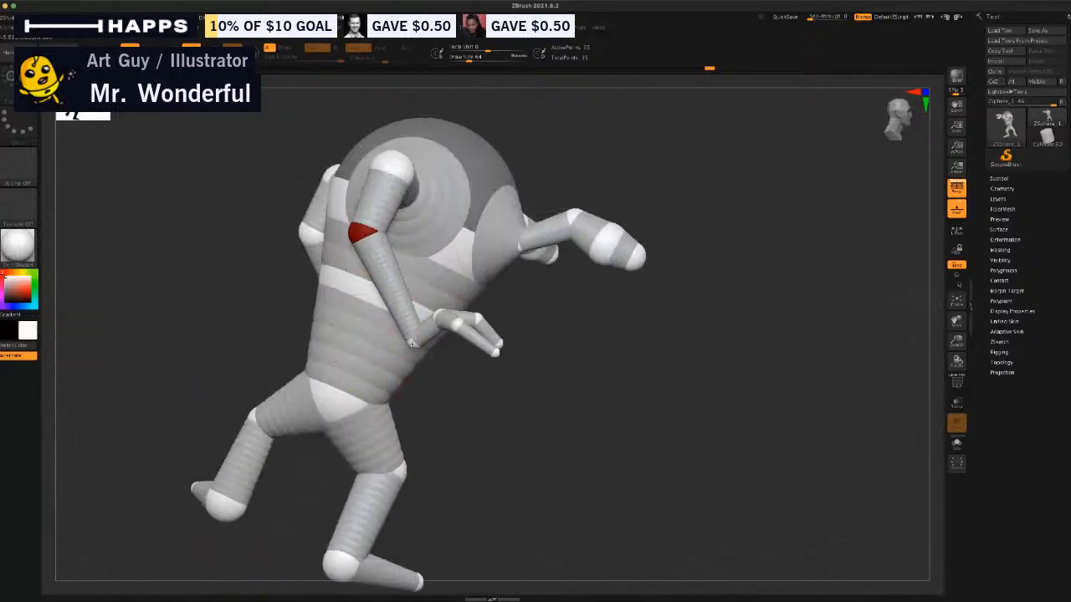
left_click_drag(513, 436, 548, 347)
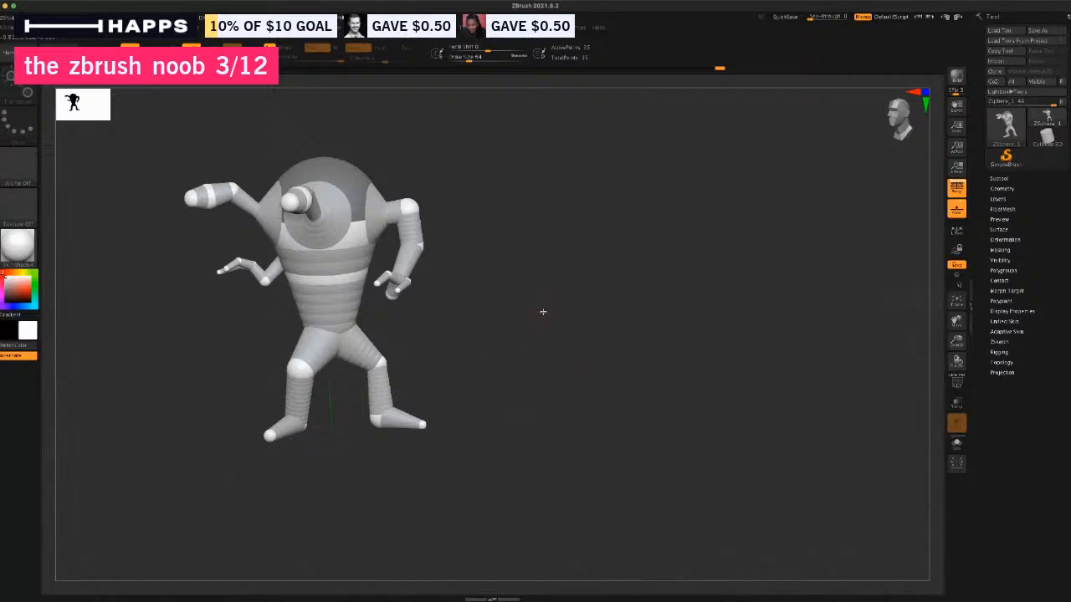
Insert two ZSpheres into the torso, one above and one below its existing middle ZSphere.
left_click_drag(566, 306, 578, 376)
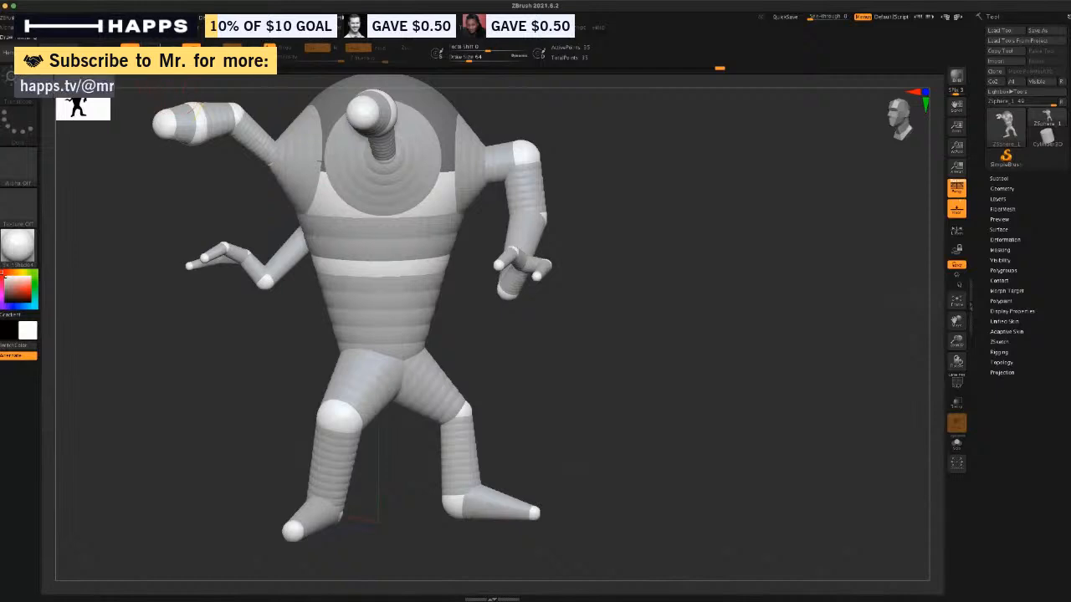
left_click(151, 52)
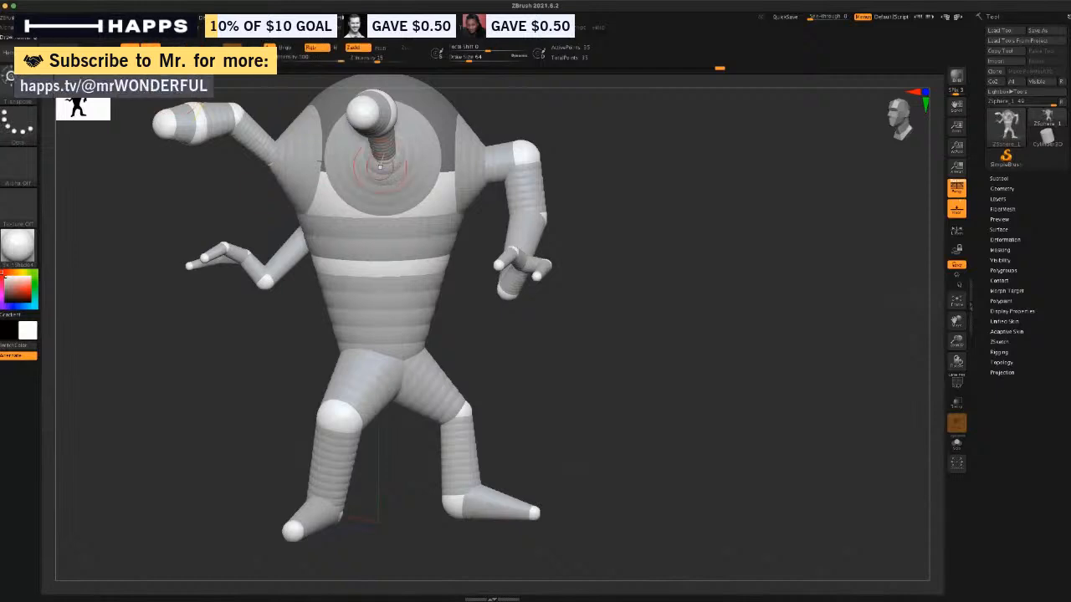
left_click(337, 239)
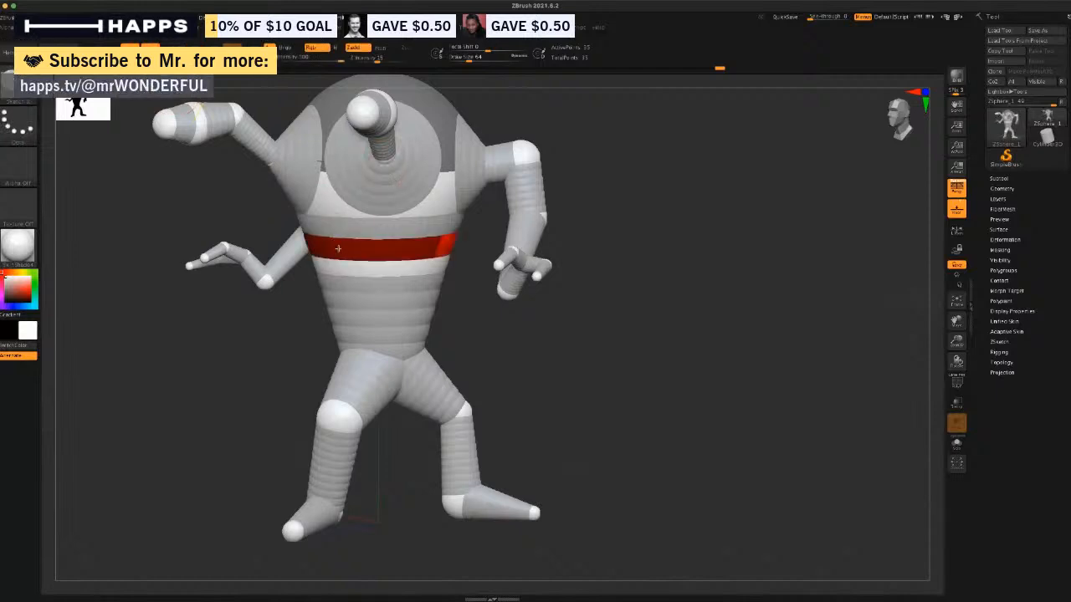
left_click(362, 308)
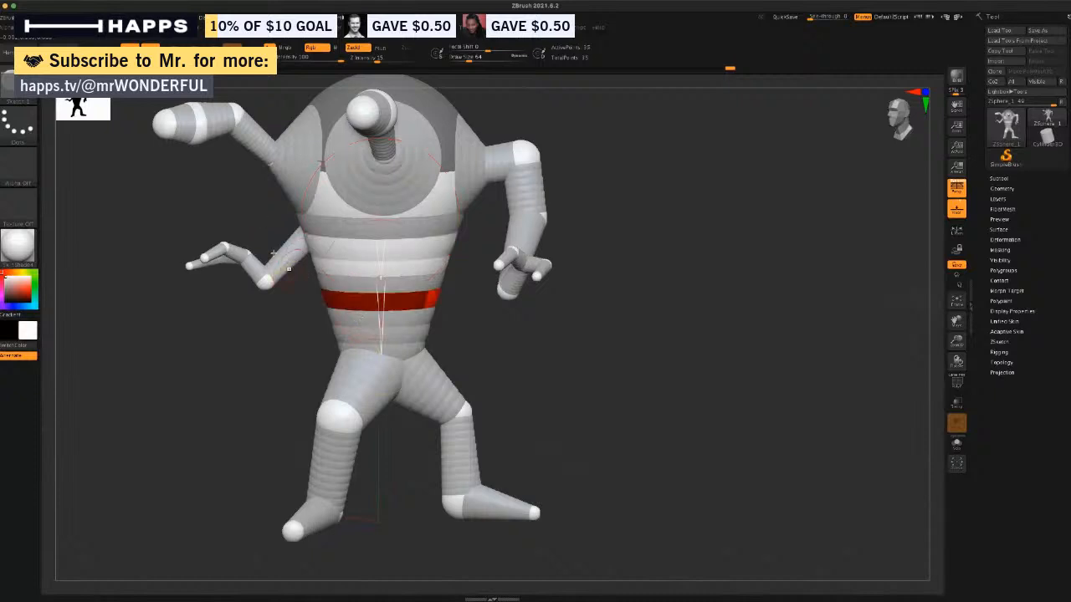
Scale the two inserted torso ZSpheres to fill out the belly, checking the shape from several angles.
left_click(171, 52)
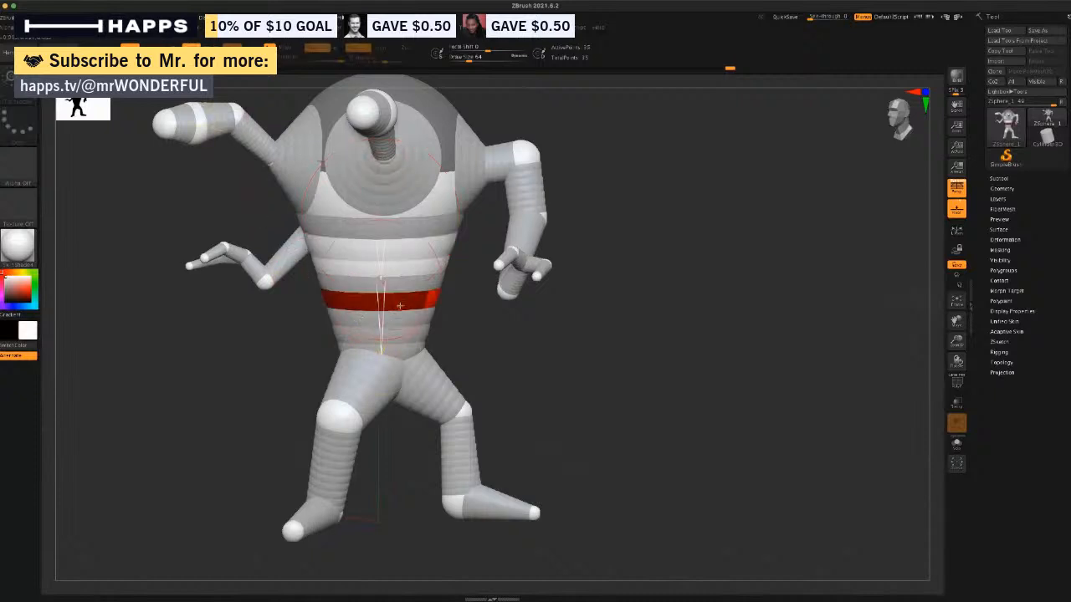
left_click_drag(400, 306, 398, 327)
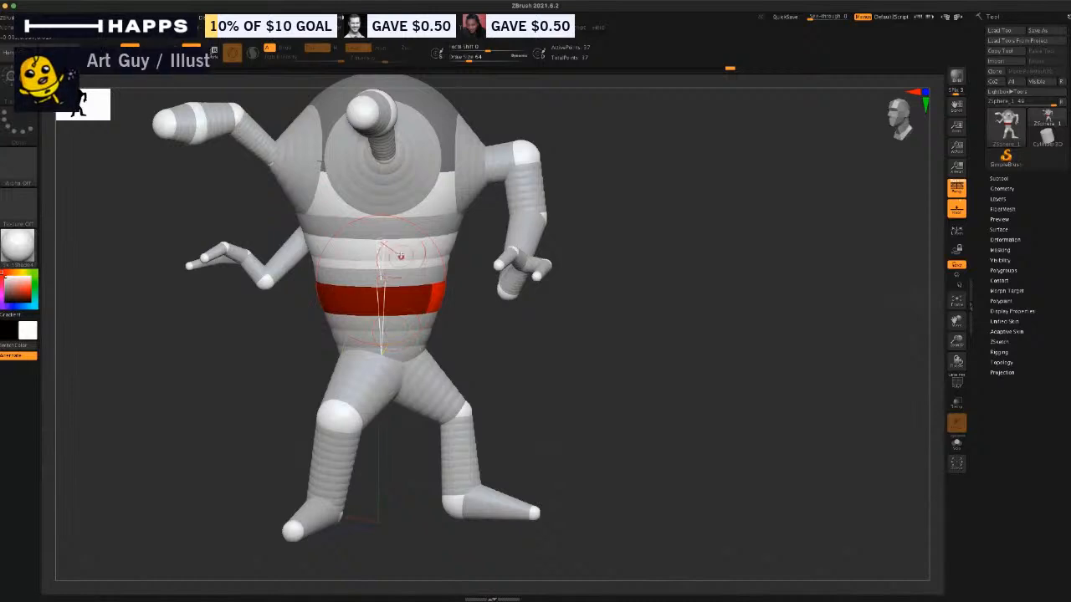
left_click(400, 255)
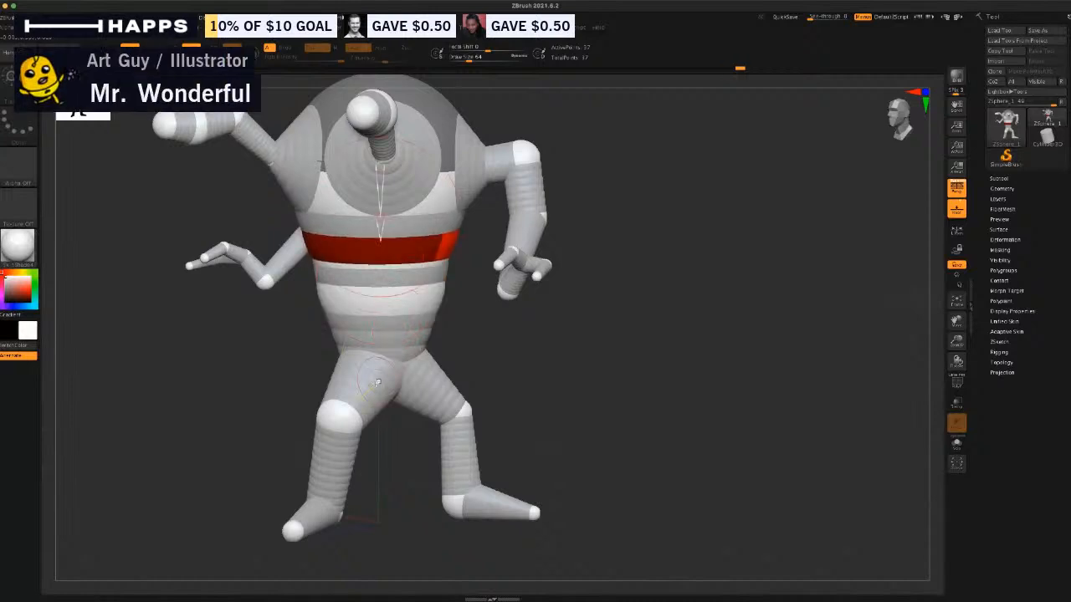
left_click_drag(259, 425, 388, 308)
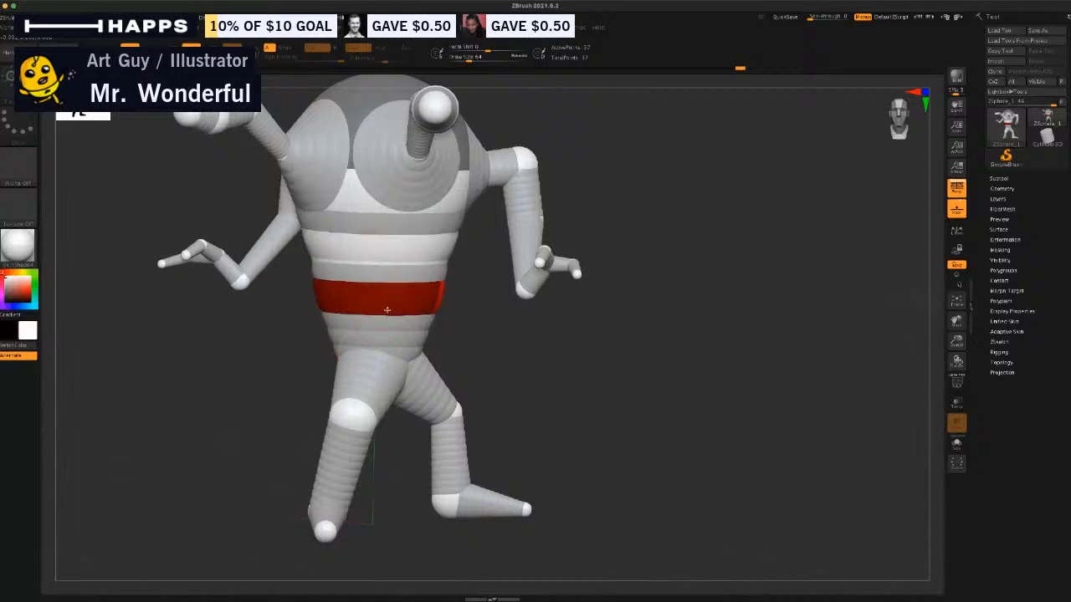
left_click_drag(307, 392, 387, 313)
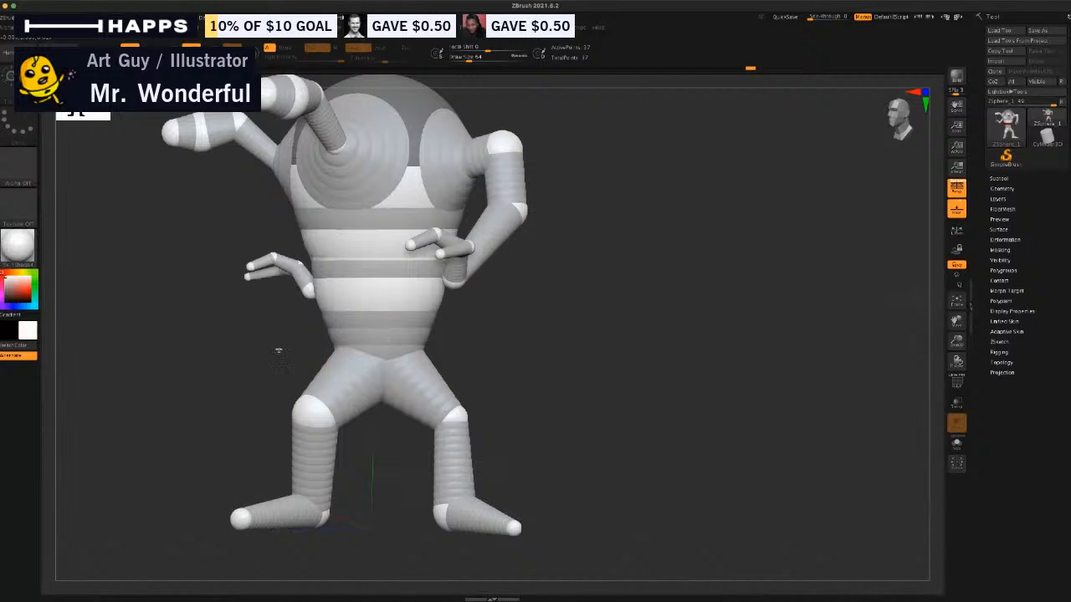
left_click_drag(279, 351, 312, 388)
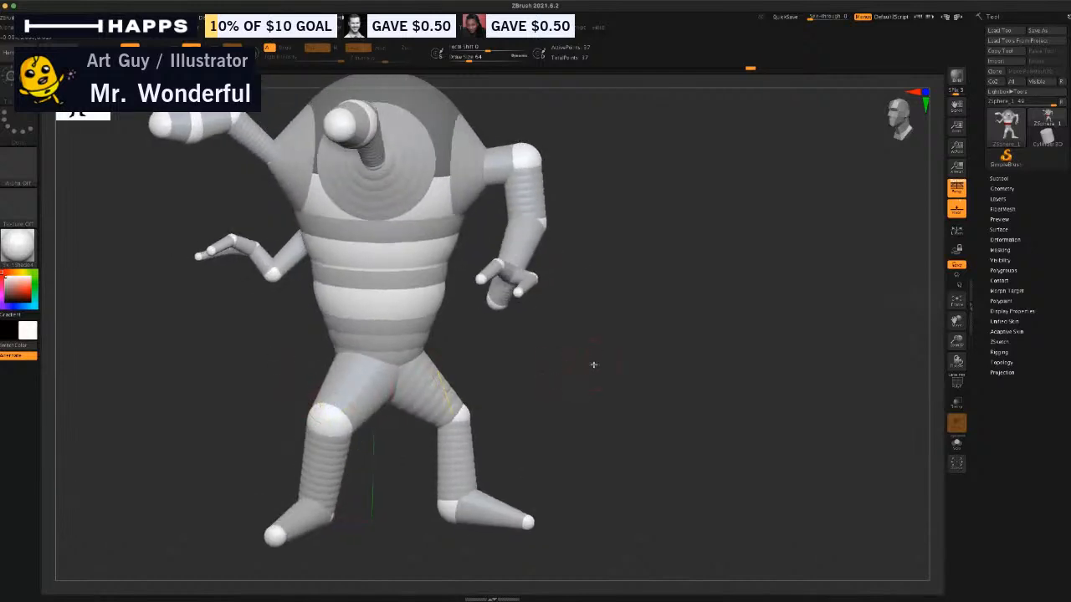
left_click_drag(595, 363, 484, 335, "alt")
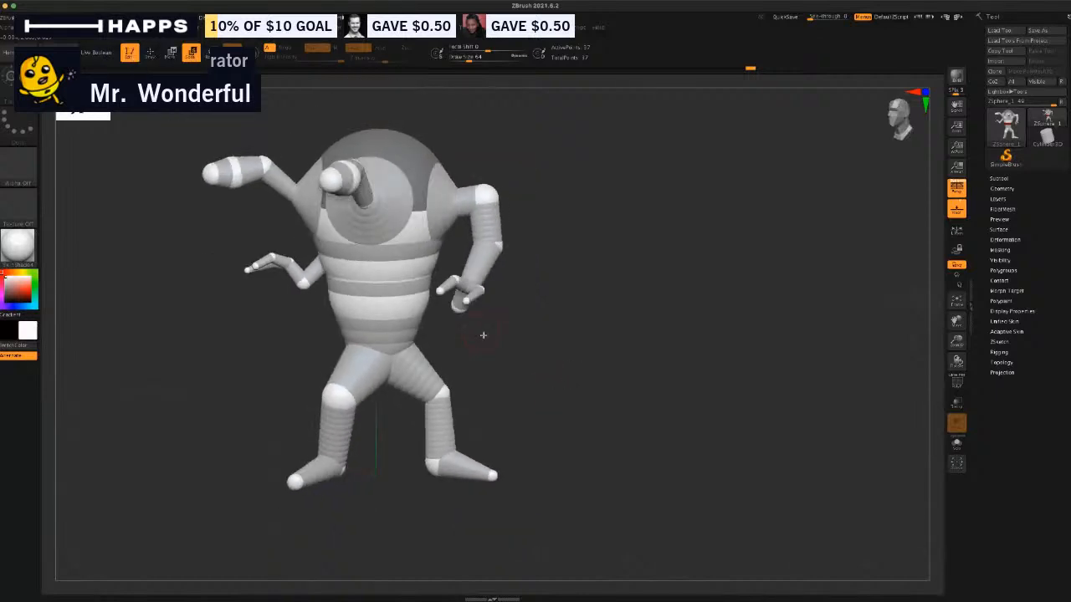
Switch to moving ZSpheres and shift the outer shoulder joints of the fingered arms outward and slightly down.
left_click(171, 55)
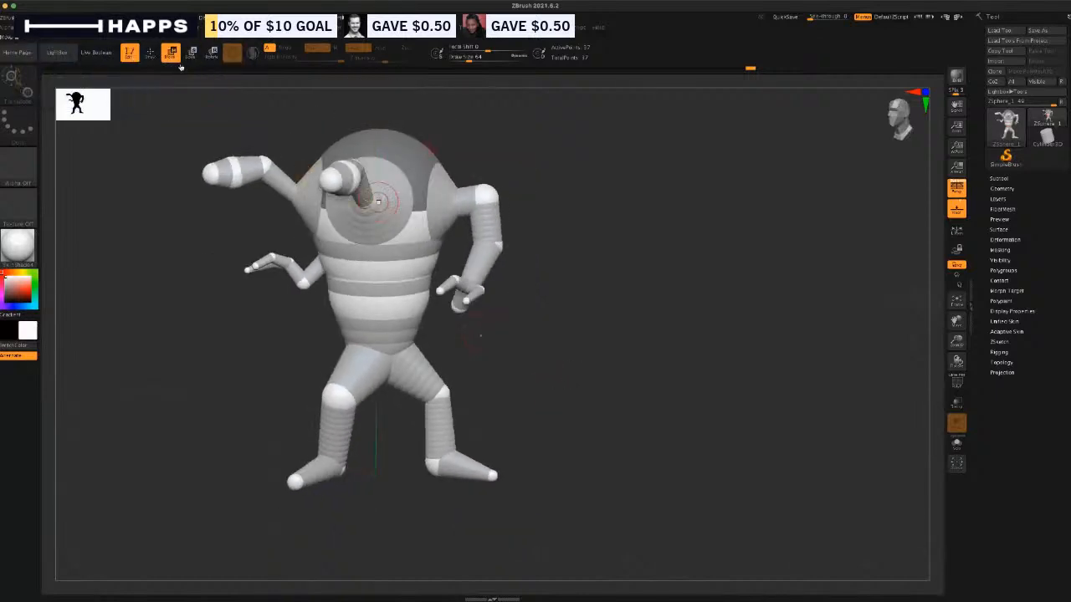
left_click_drag(487, 192, 500, 189)
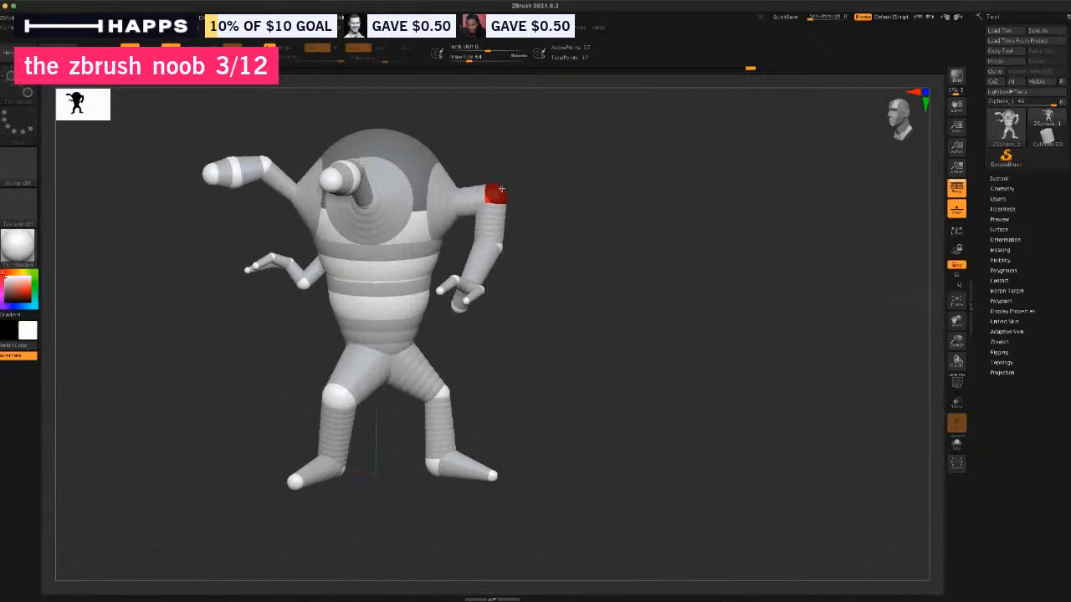
left_click_drag(554, 238, 542, 214)
left_click_drag(559, 165, 448, 191)
left_click_drag(638, 236, 614, 246, "alt")
left_click_drag(546, 346, 448, 374)
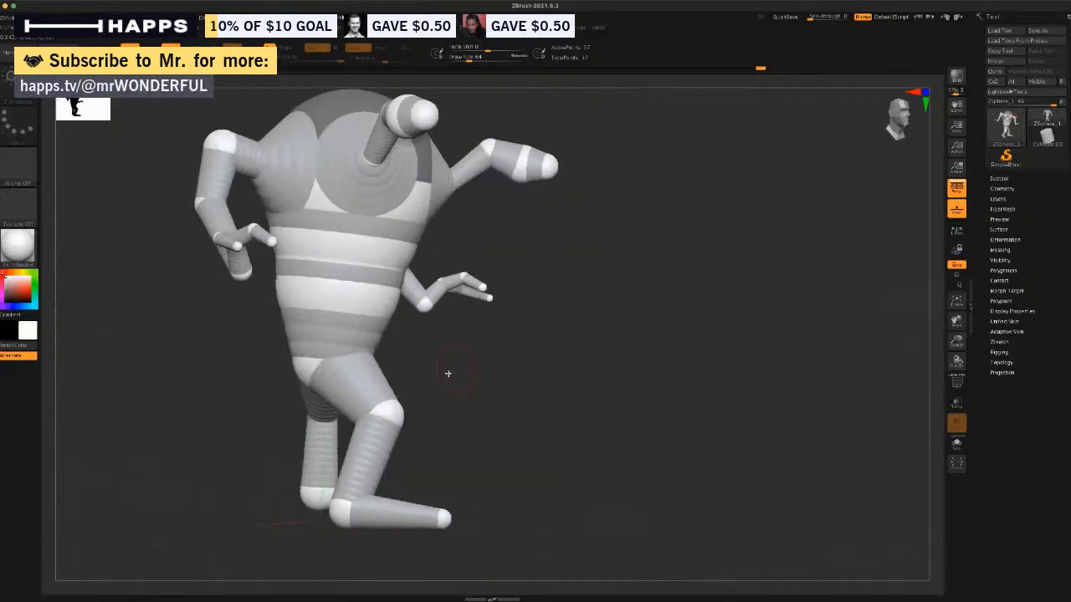
left_click_drag(256, 405, 232, 302)
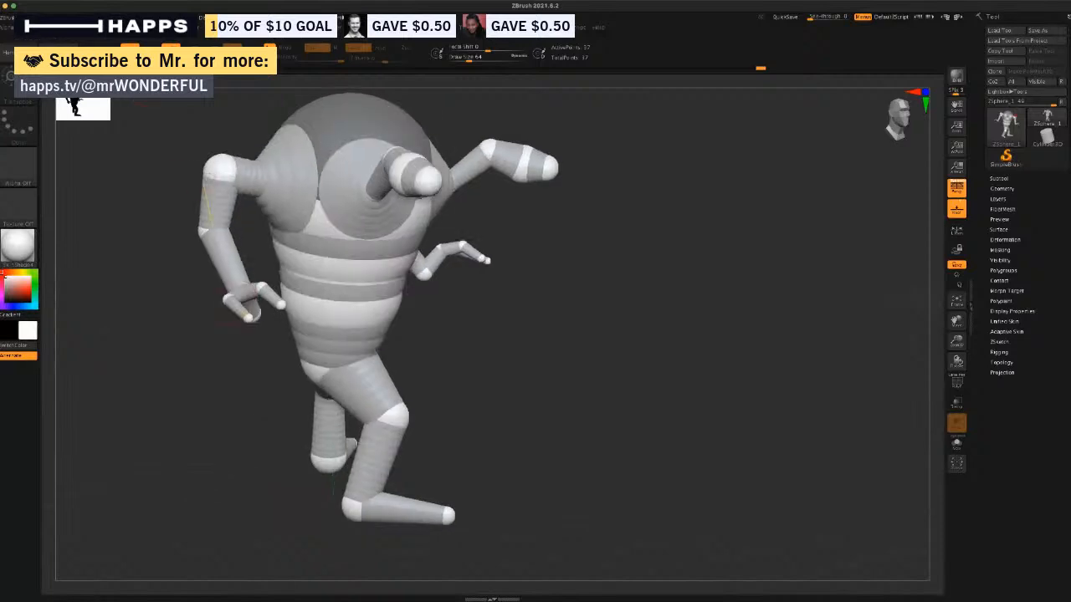
left_click_drag(217, 167, 219, 178)
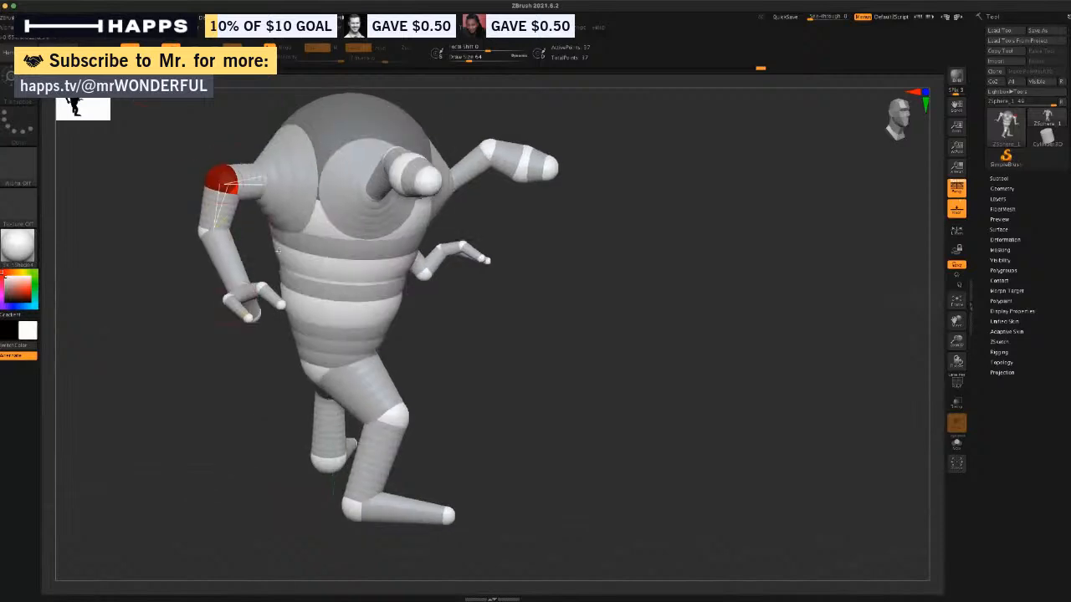
Refine the position of the fingered arms' outer shoulder ZSpheres from both sides of the body.
left_click_drag(513, 357, 552, 365)
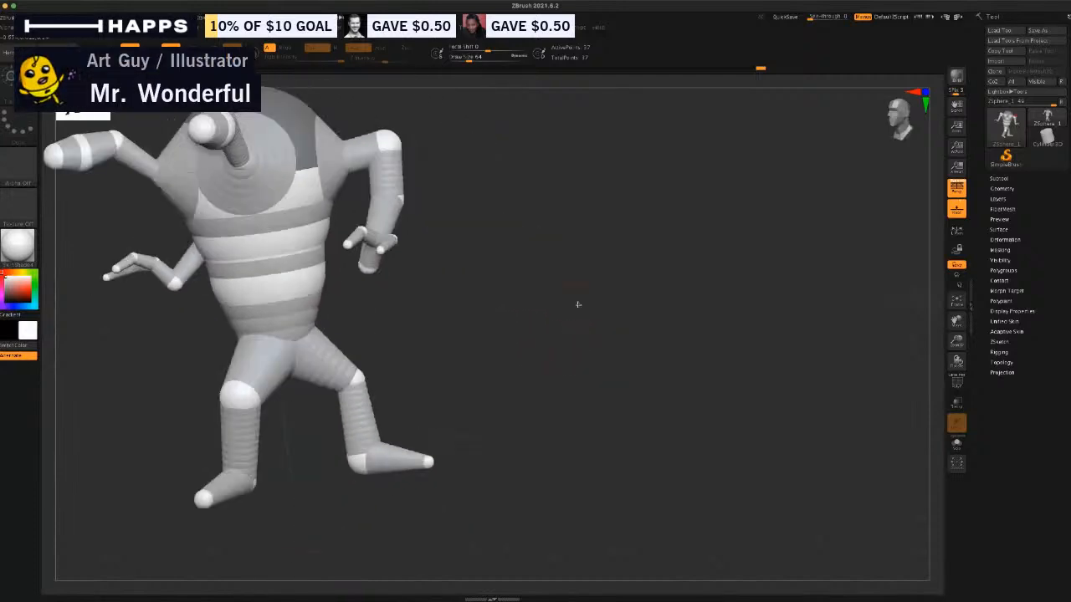
left_click_drag(578, 304, 570, 337, "alt")
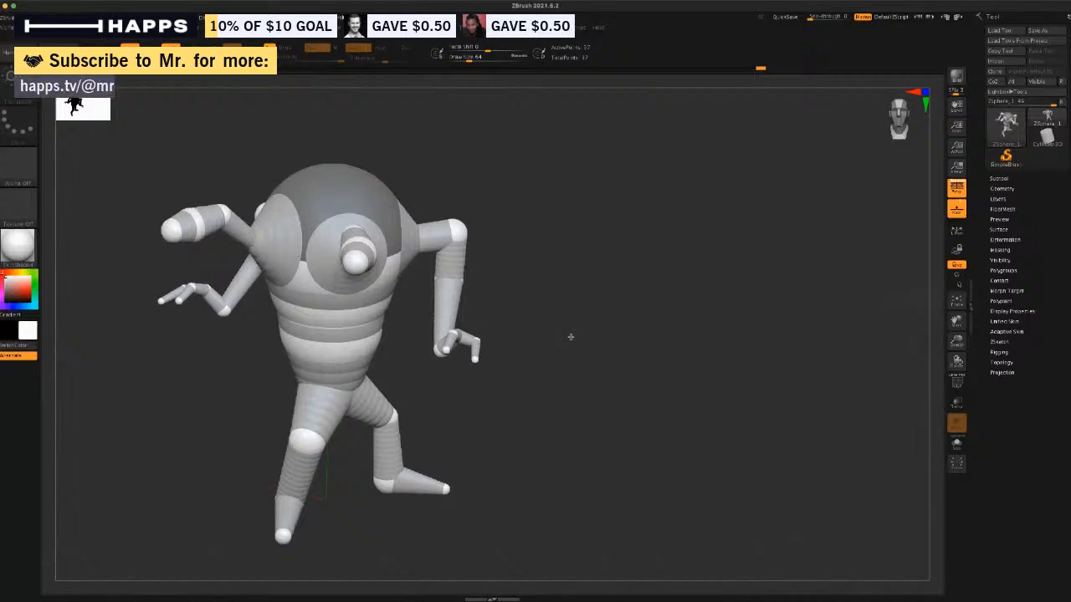
left_click_drag(570, 337, 443, 166)
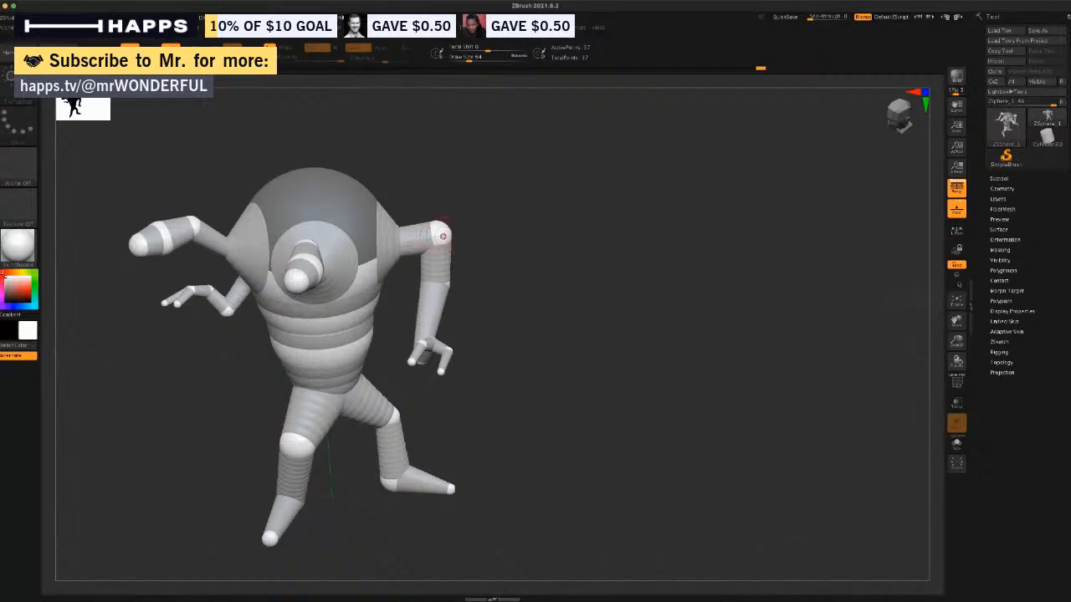
left_click(443, 235)
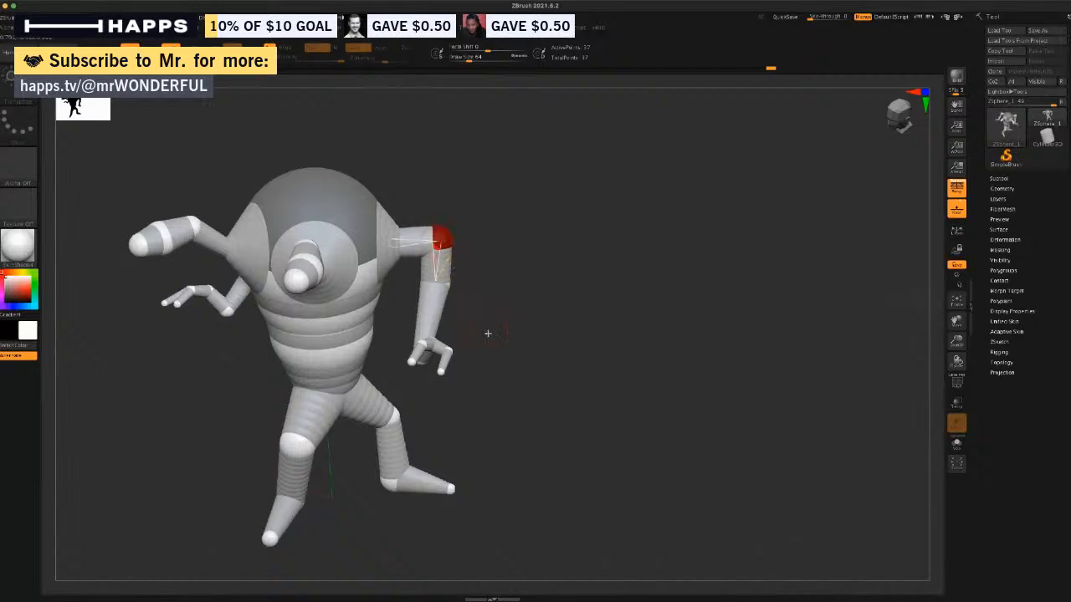
left_click_drag(494, 337, 527, 318)
left_click(219, 186)
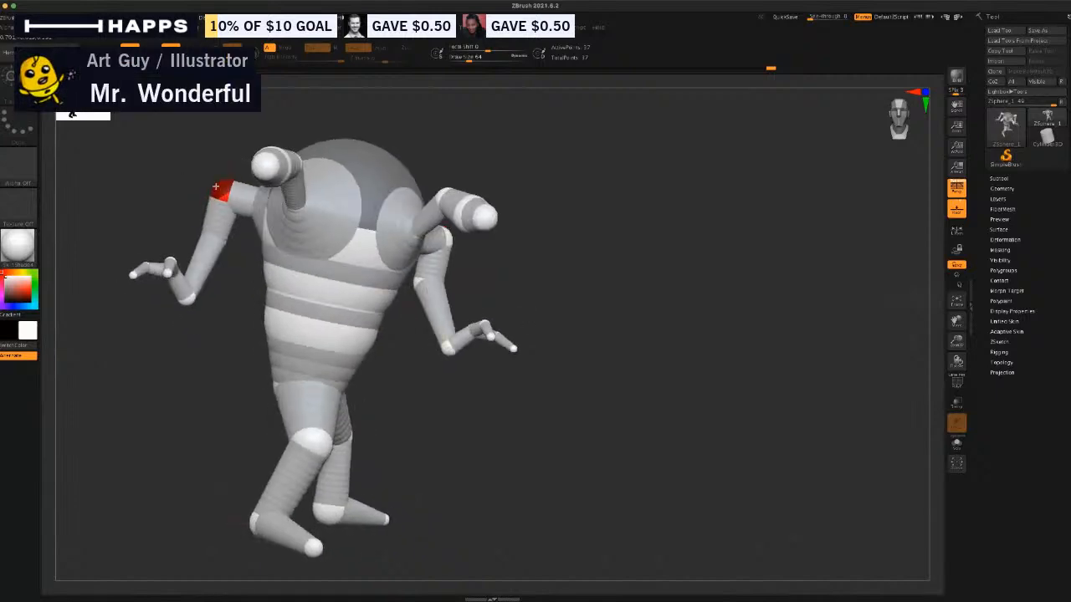
Reposition the wrist, elbow and outer shoulder ZSpheres of the fingered arms to adjust their bend.
left_click_drag(208, 336, 266, 322)
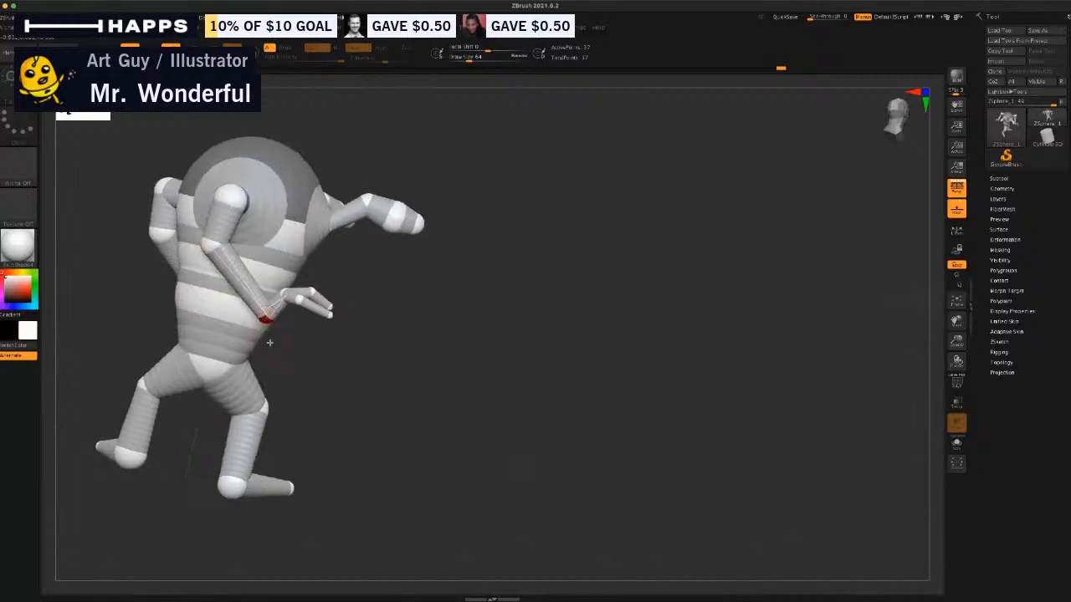
left_click_drag(414, 398, 403, 401)
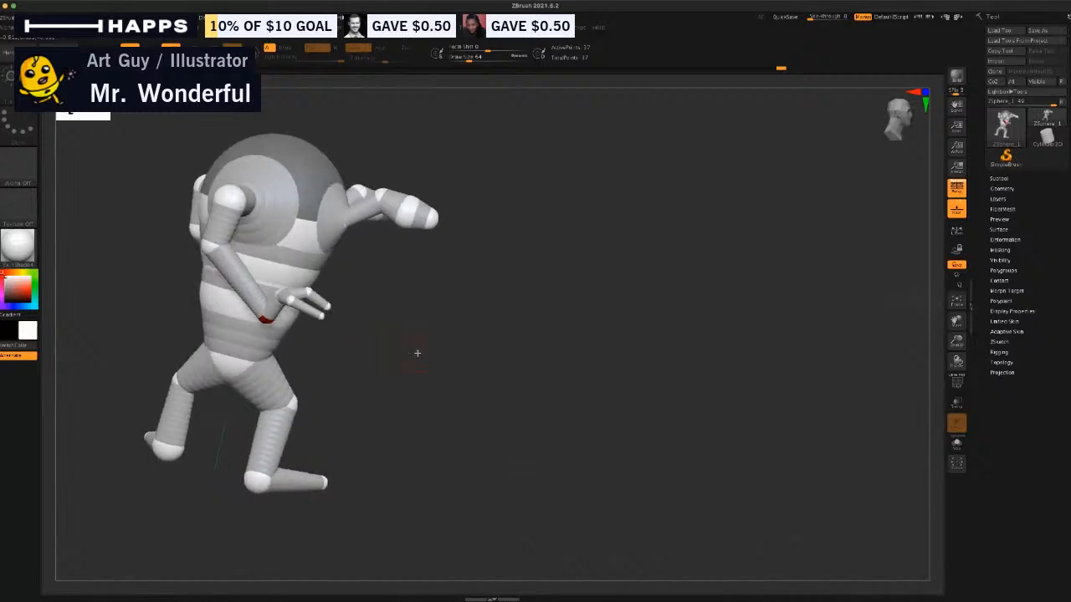
left_click_drag(425, 356, 517, 275)
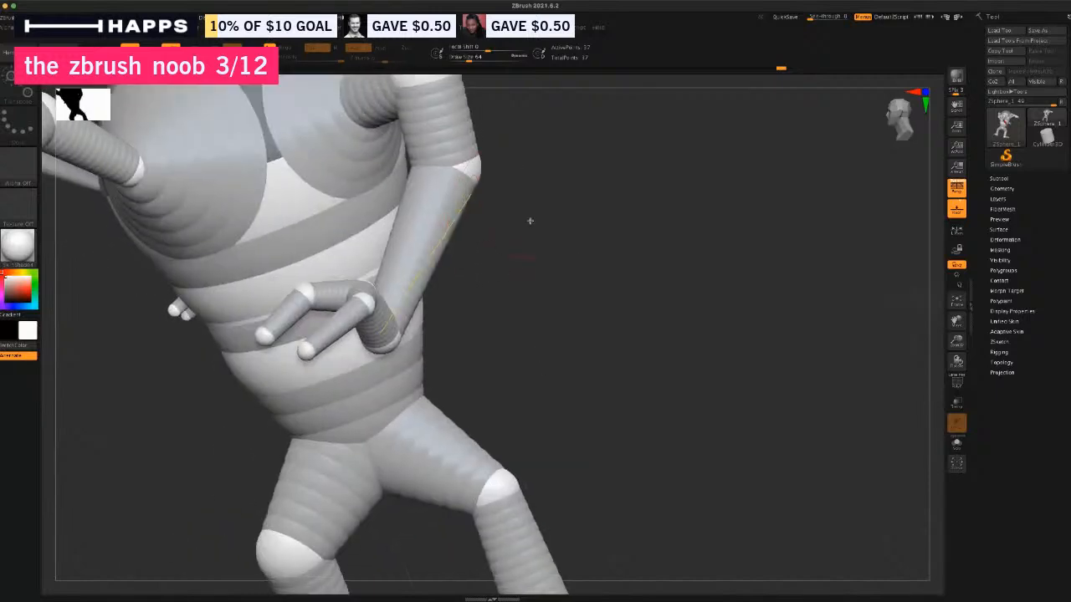
left_click_drag(529, 221, 421, 226, "alt")
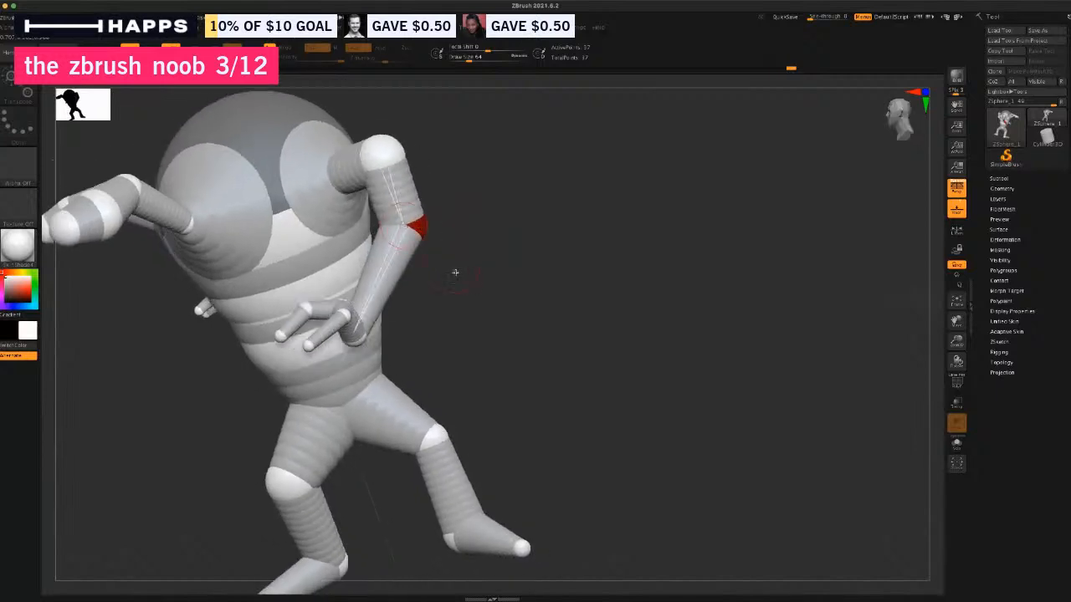
left_click_drag(455, 272, 485, 272)
left_click(410, 162)
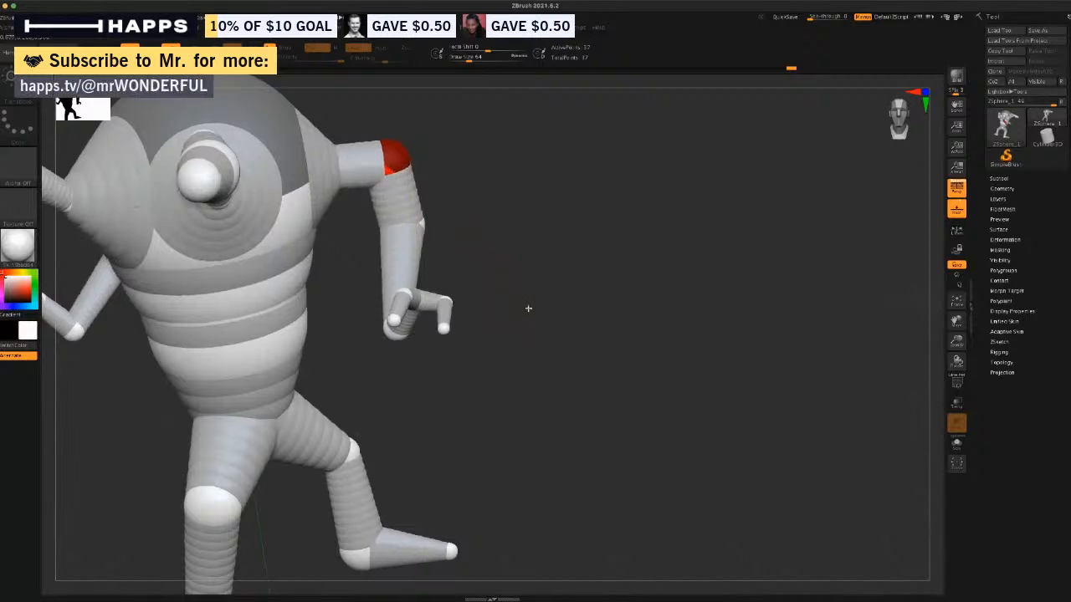
Nudge the elbow ZSphere of the fingered arms, checking the arm pose from the side and front.
left_click_drag(528, 309, 296, 412)
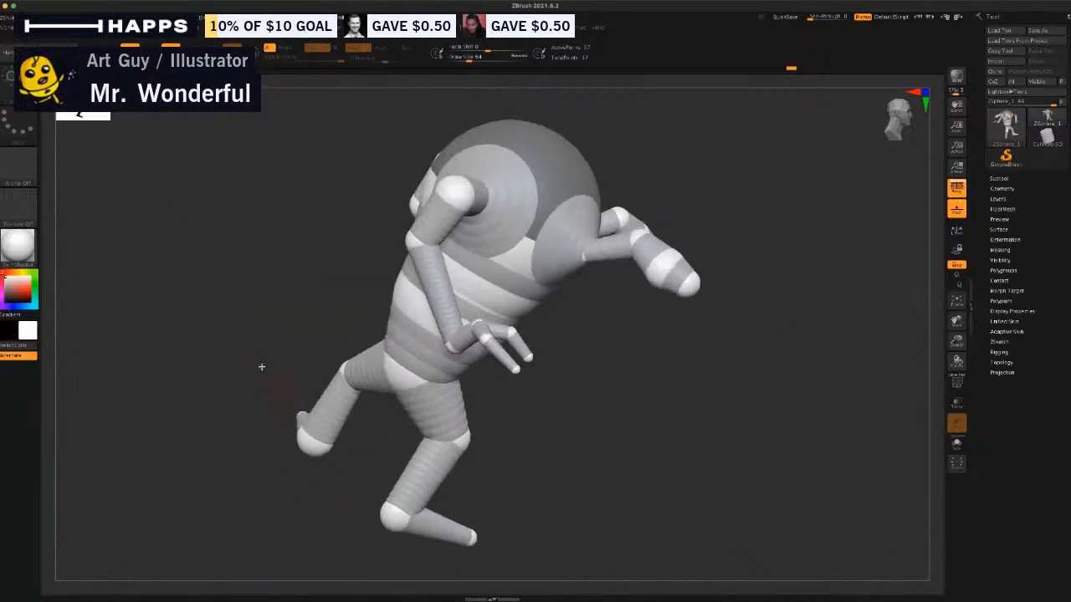
left_click_drag(261, 367, 302, 300)
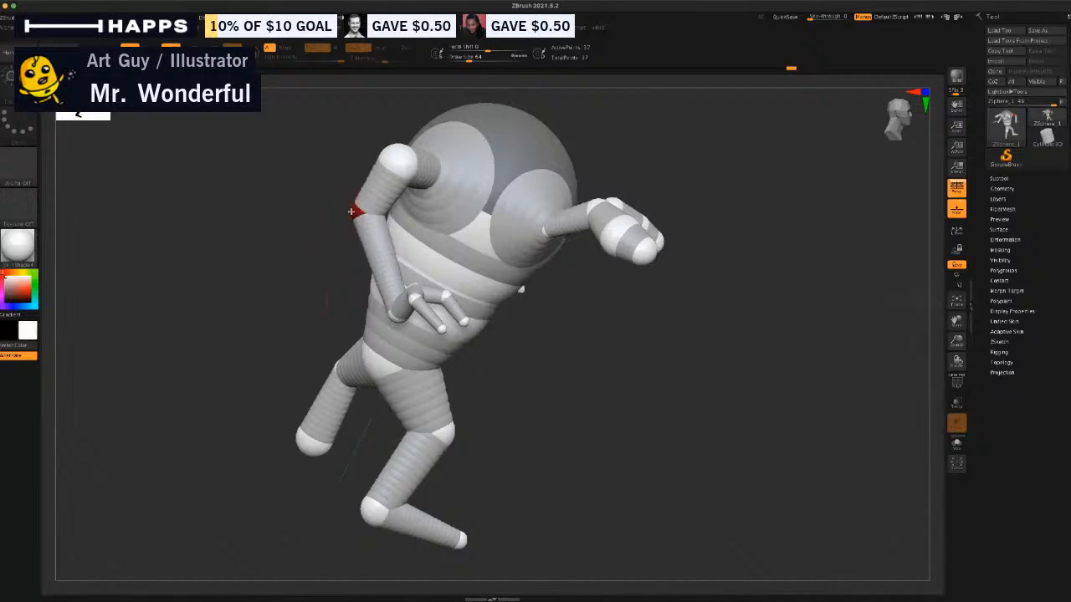
left_click_drag(301, 299, 319, 314)
left_click_drag(654, 387, 599, 390, "alt")
left_click_drag(623, 300, 588, 340, "alt")
left_click_drag(560, 278, 561, 322)
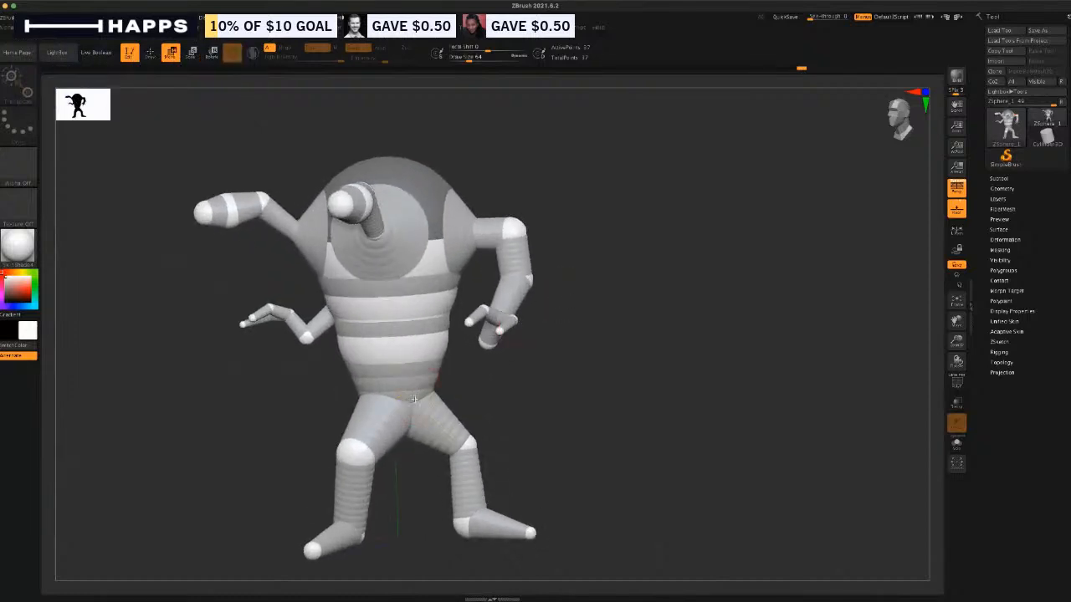
Shift the pelvis ZSphere slightly sideways together with the legs, and reposition the knee of the straighter-standing leg.
mouse_move(414, 399)
left_mouse_down()
mouse_move(421, 409)
mouse_move(406, 396)
left_mouse_up()
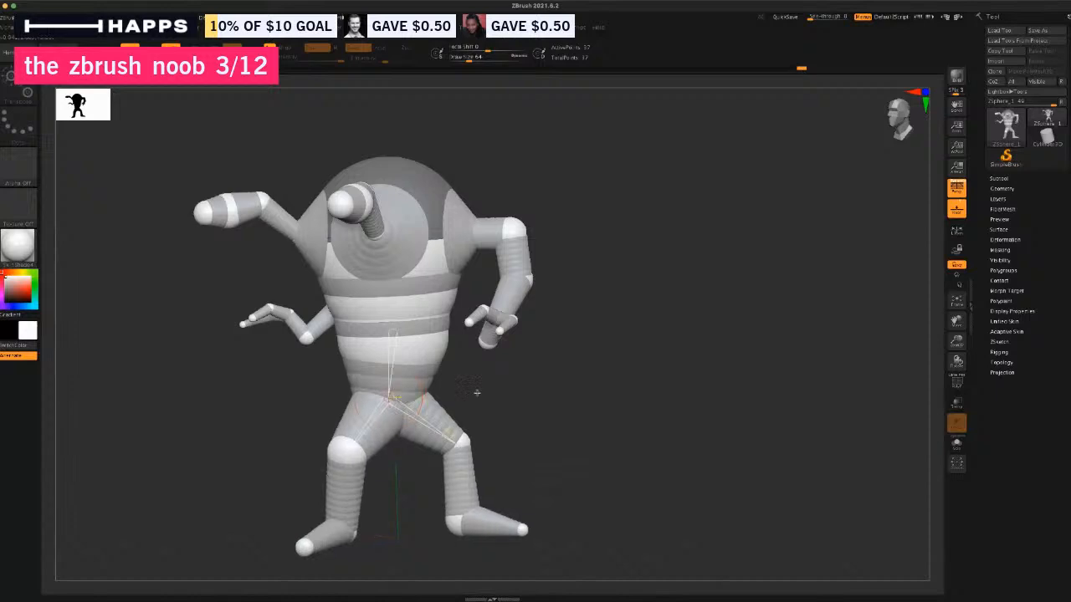
left_click_drag(496, 394, 593, 340)
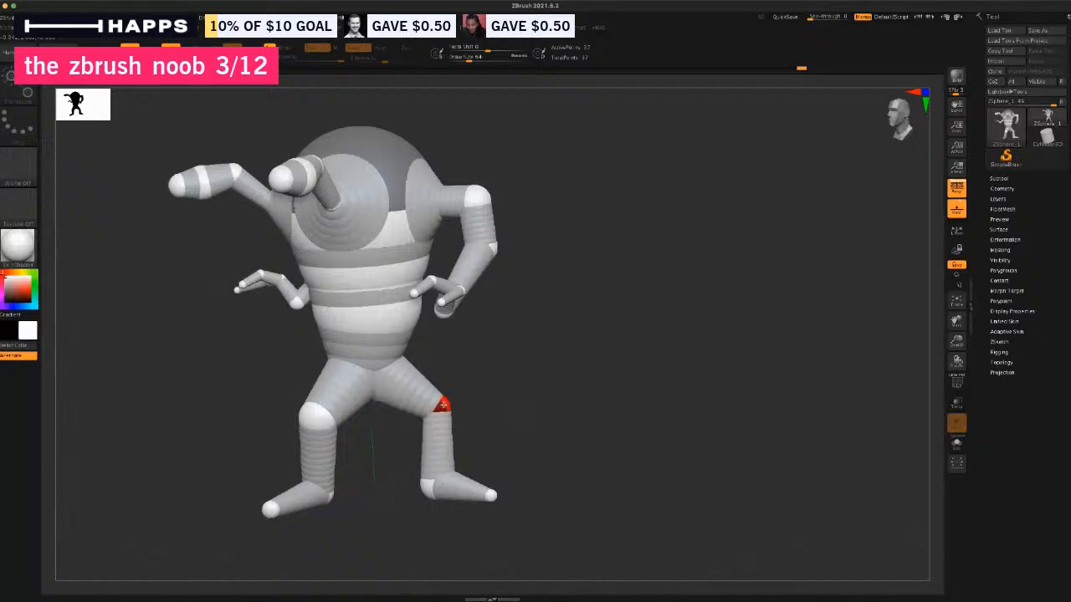
left_click_drag(477, 400, 524, 393)
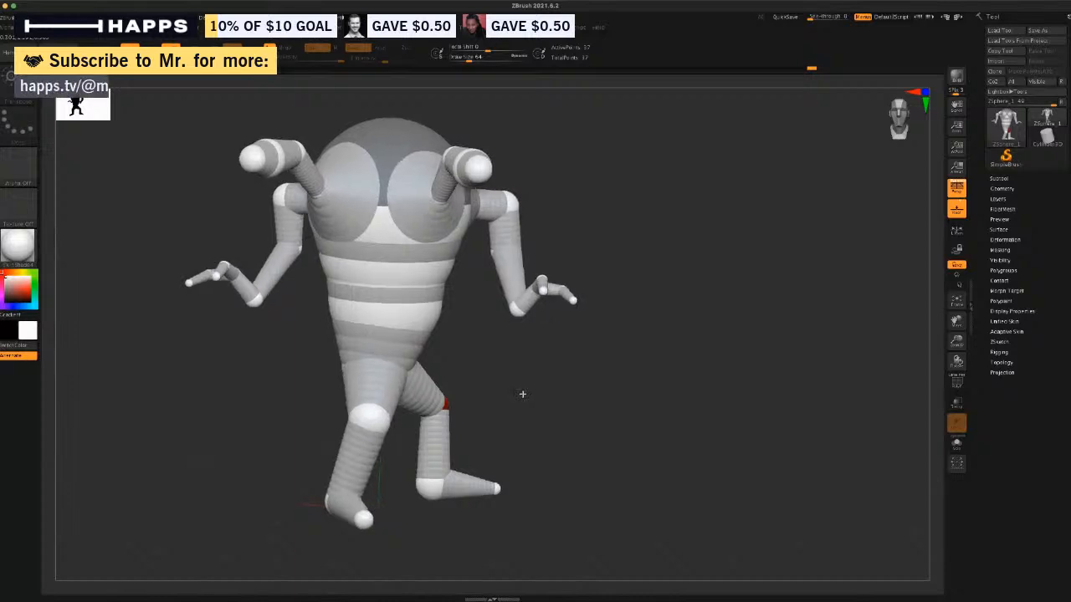
left_click_drag(522, 393, 538, 417)
mouse_move(614, 365)
left_mouse_down()
mouse_move(553, 372)
mouse_move(626, 383)
mouse_move(609, 384)
left_mouse_up()
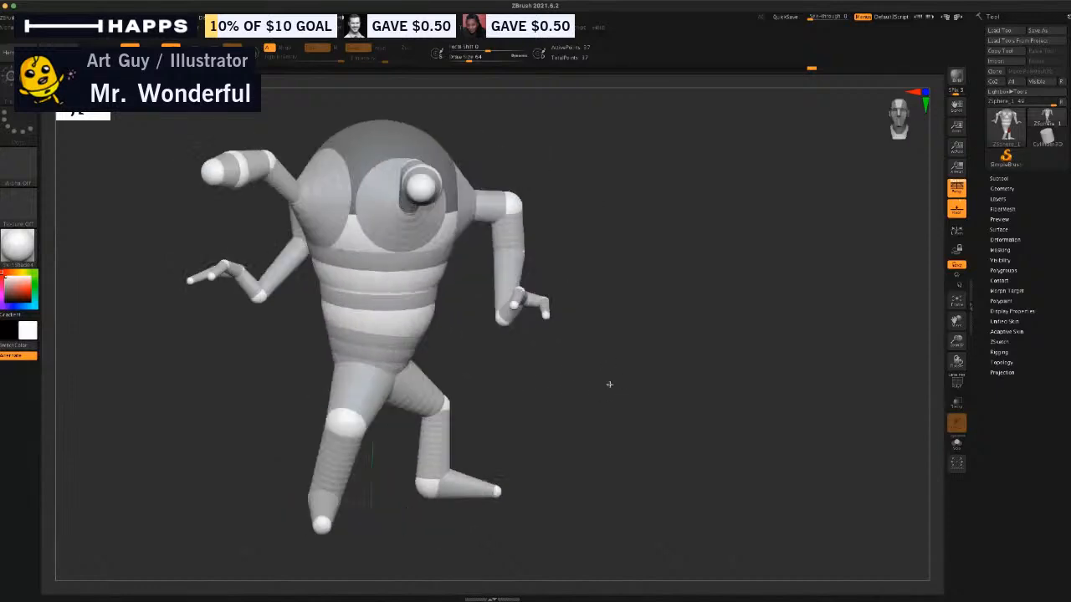
left_click_drag(619, 371, 575, 391)
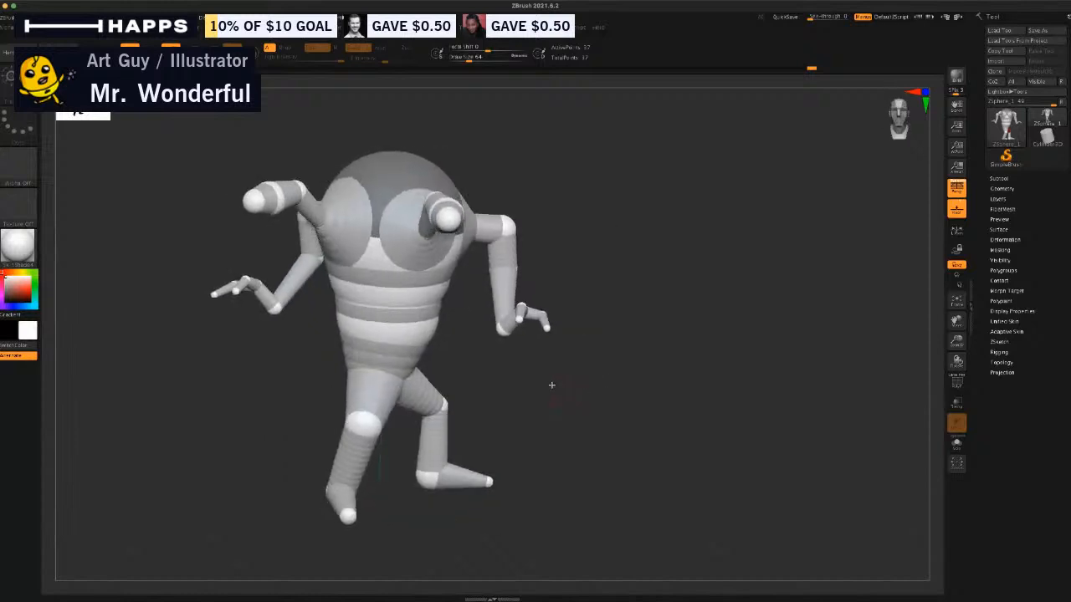
Preview the ZSphere model as a skinned mesh and return to the ZSphere display.
key("a")
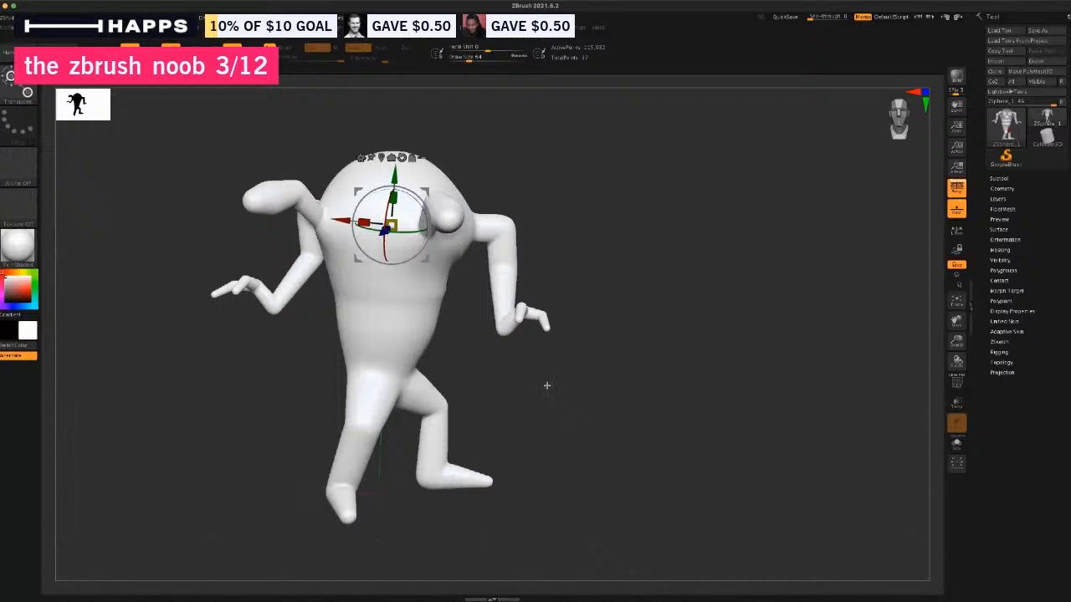
key("a")
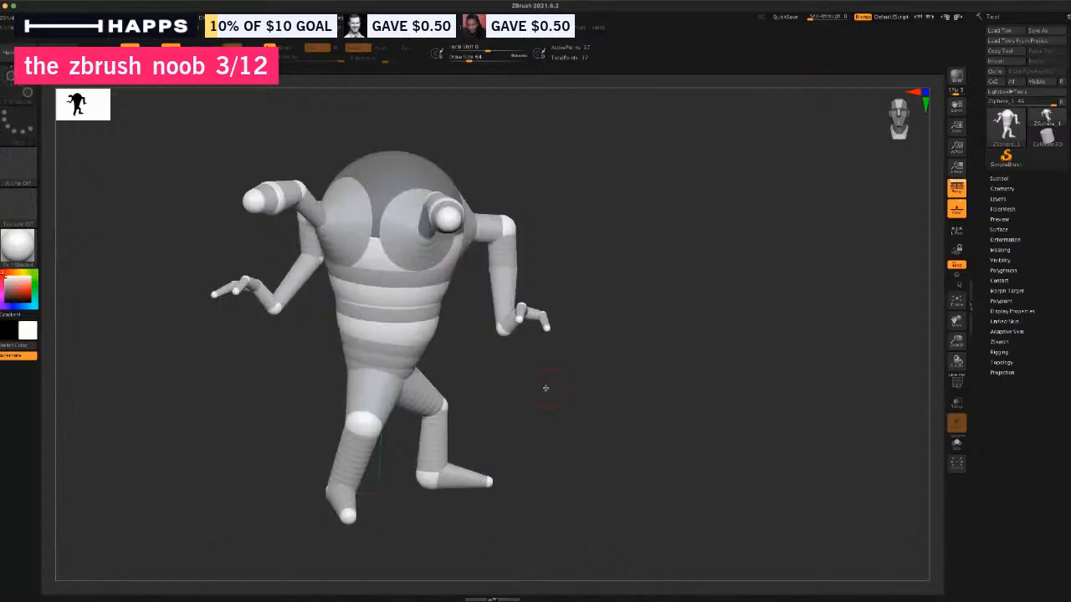
left_click_drag(551, 399, 548, 396)
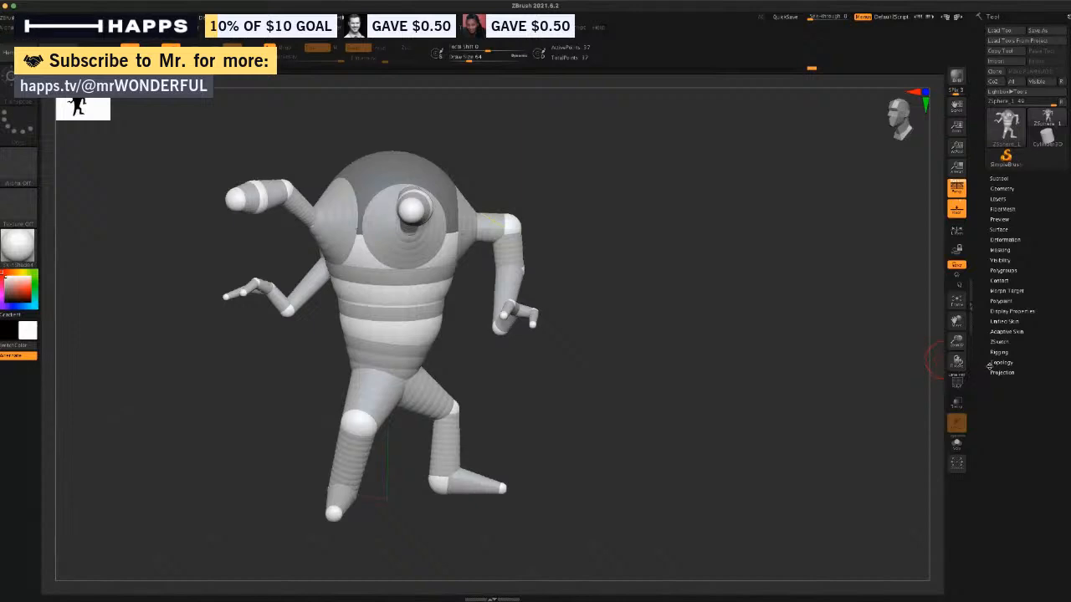
Set the Unified Skin Resolution to 16 and Smooth to 0, toggling the skin preview to check the mesh.
left_click(998, 230)
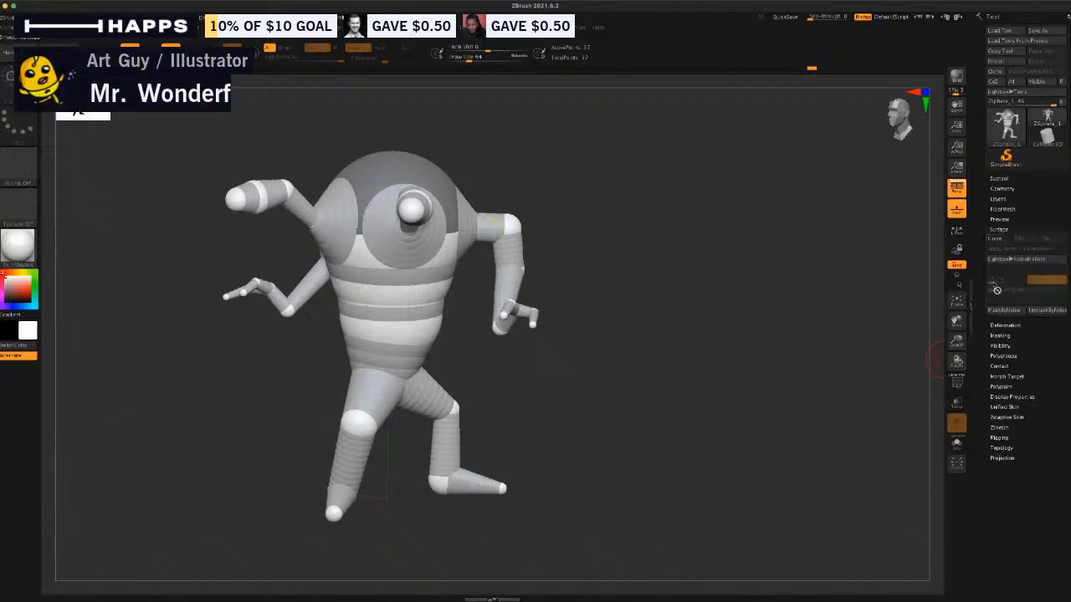
left_click(1014, 408)
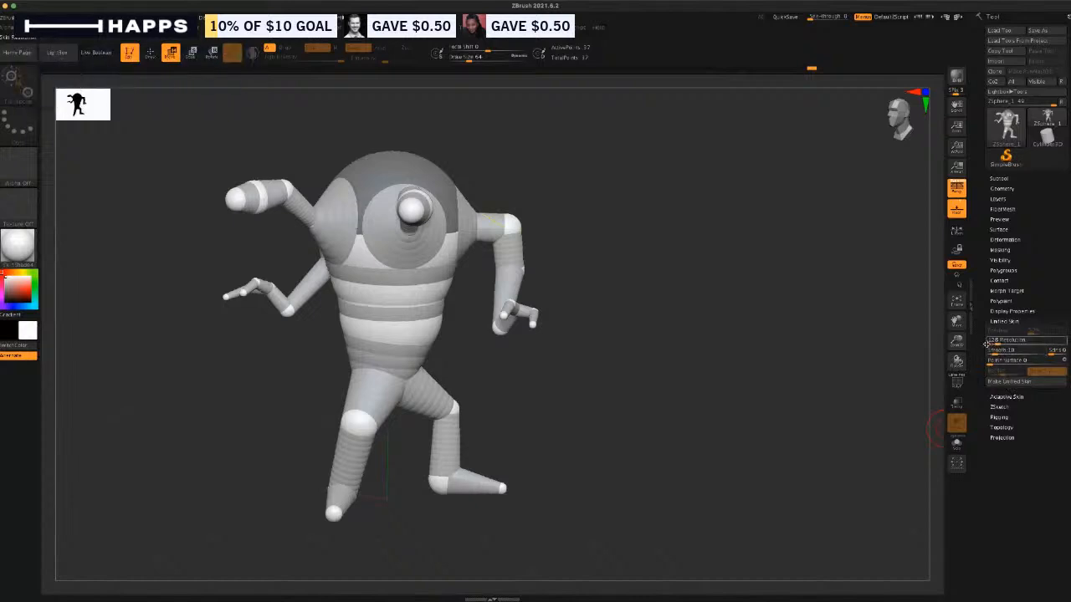
key("a")
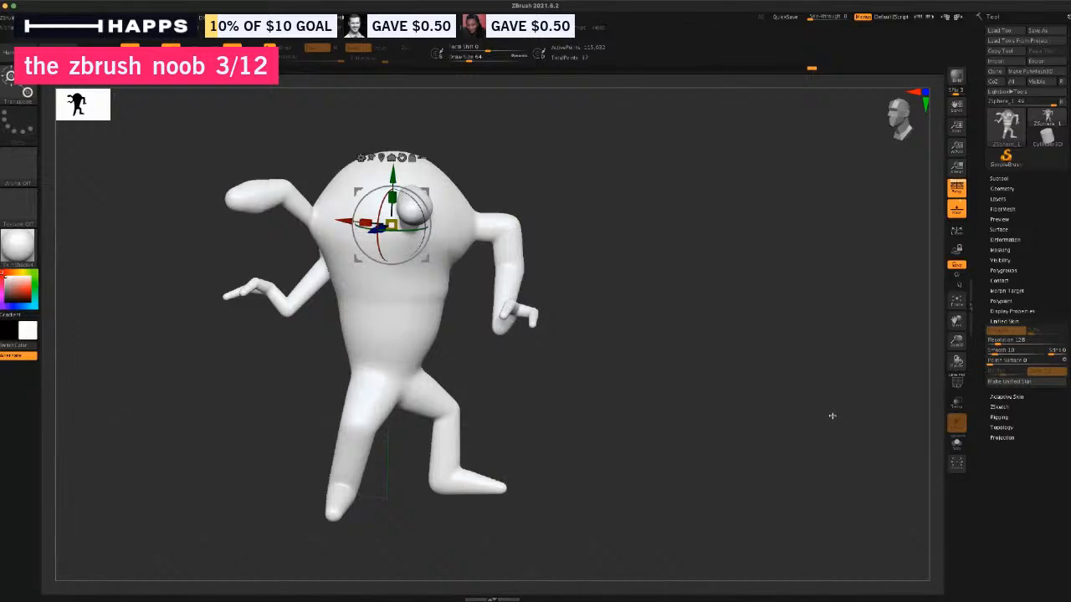
key("a")
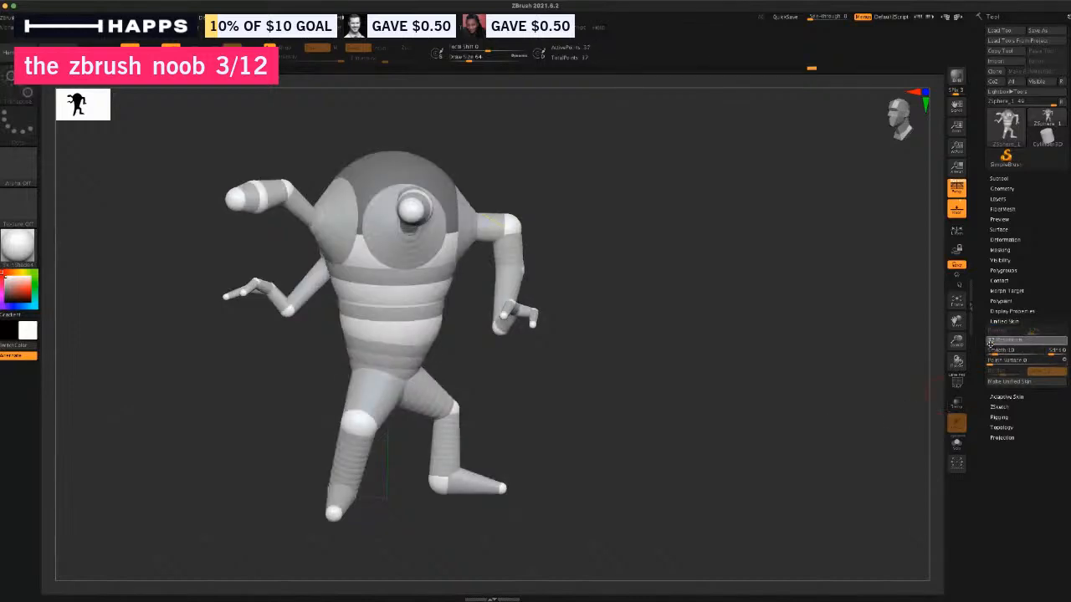
key("a")
key("a")
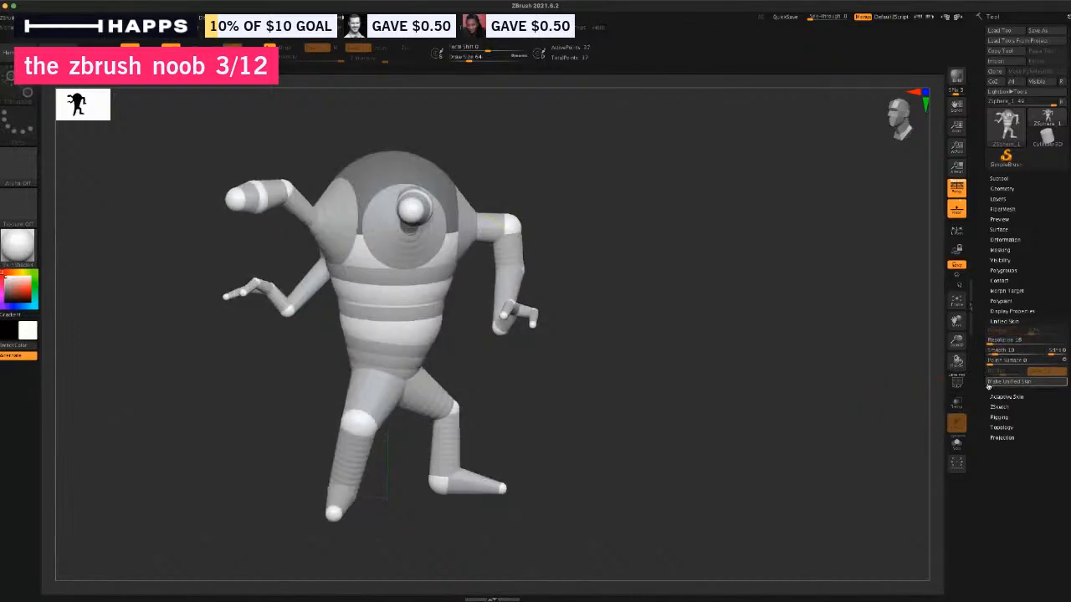
key("a")
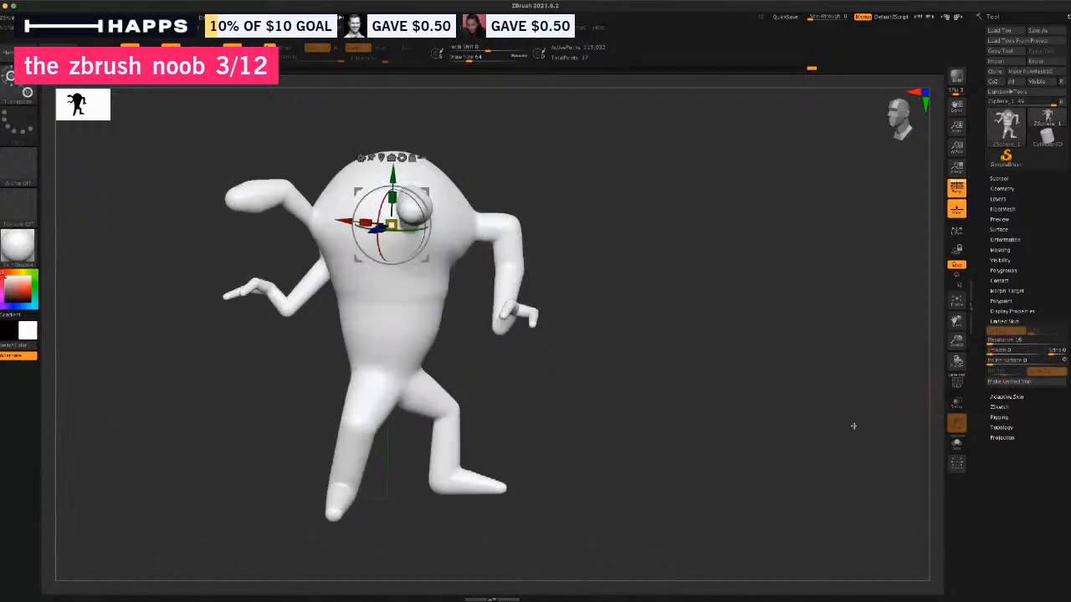
key("a")
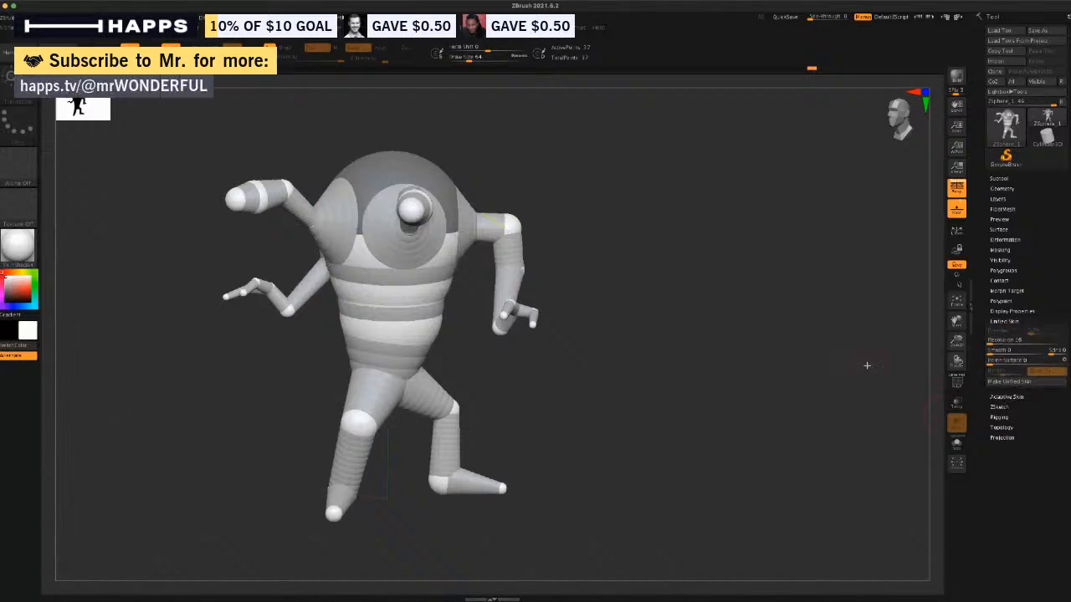
Examine the creature from other angles and preview its skinned mesh again.
left_click_drag(718, 393, 704, 376)
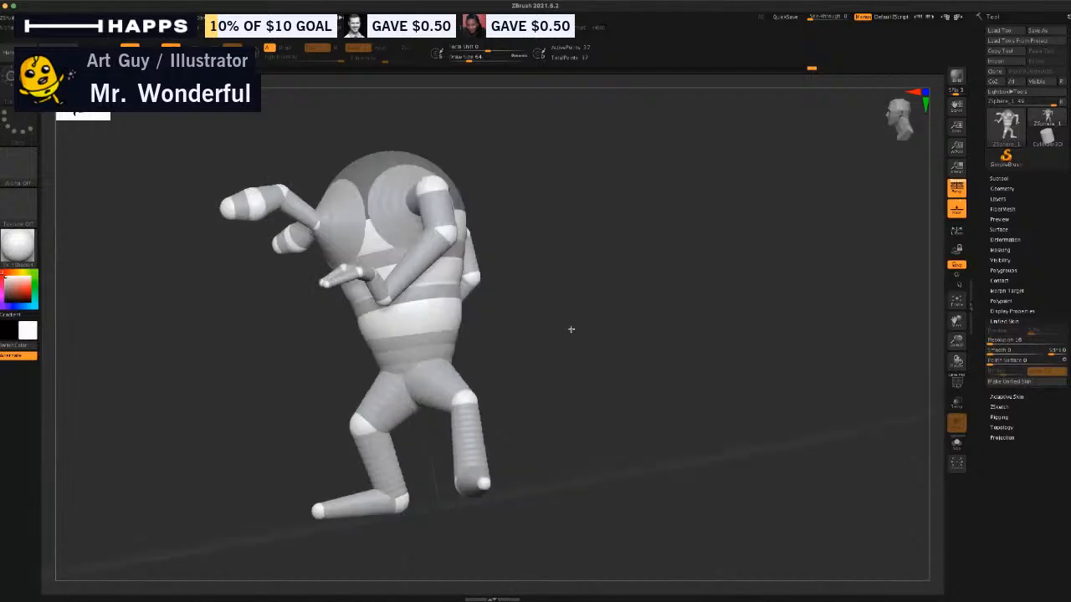
mouse_move(588, 338)
left_mouse_down()
mouse_move(628, 344)
mouse_move(612, 315)
mouse_move(637, 324)
mouse_move(598, 325)
left_mouse_up()
key("a")
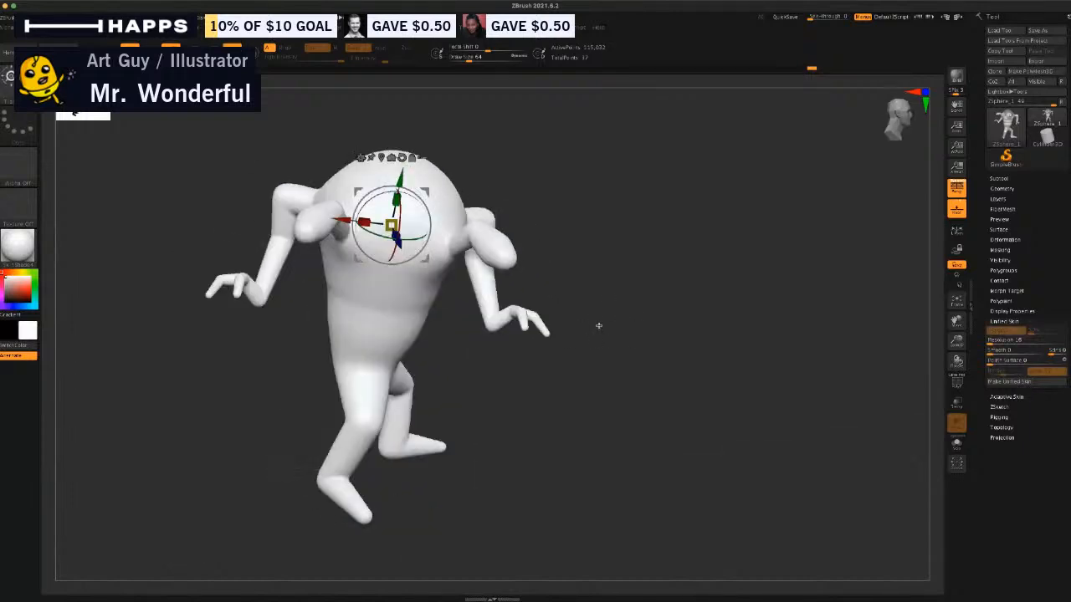
Return to the ZSphere display and examine the creature from several angles.
key("a")
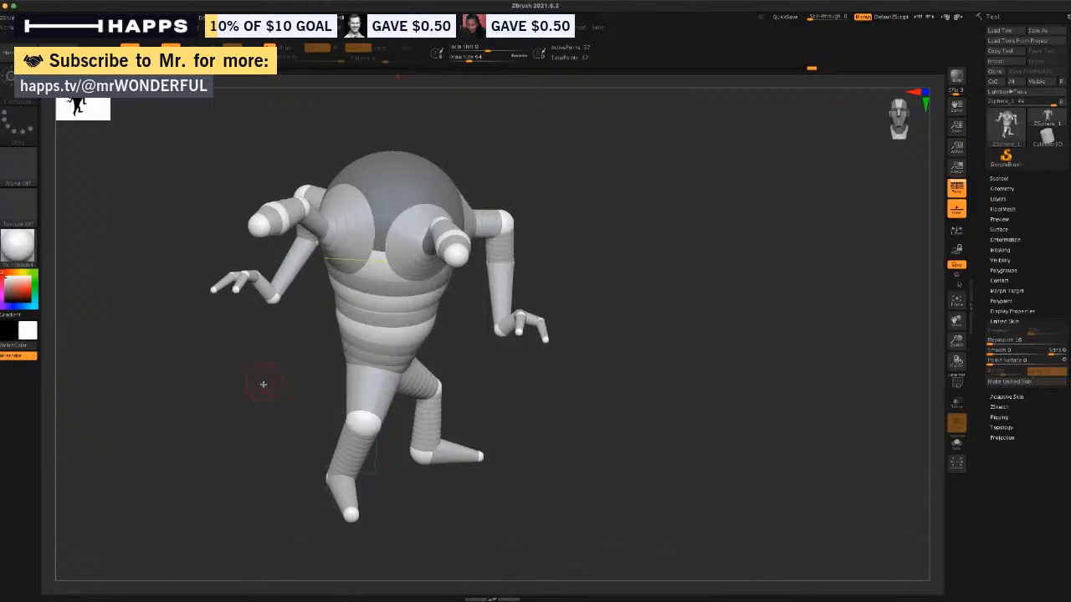
mouse_move(273, 410)
left_mouse_down()
mouse_move(295, 399)
mouse_move(280, 407)
left_mouse_up()
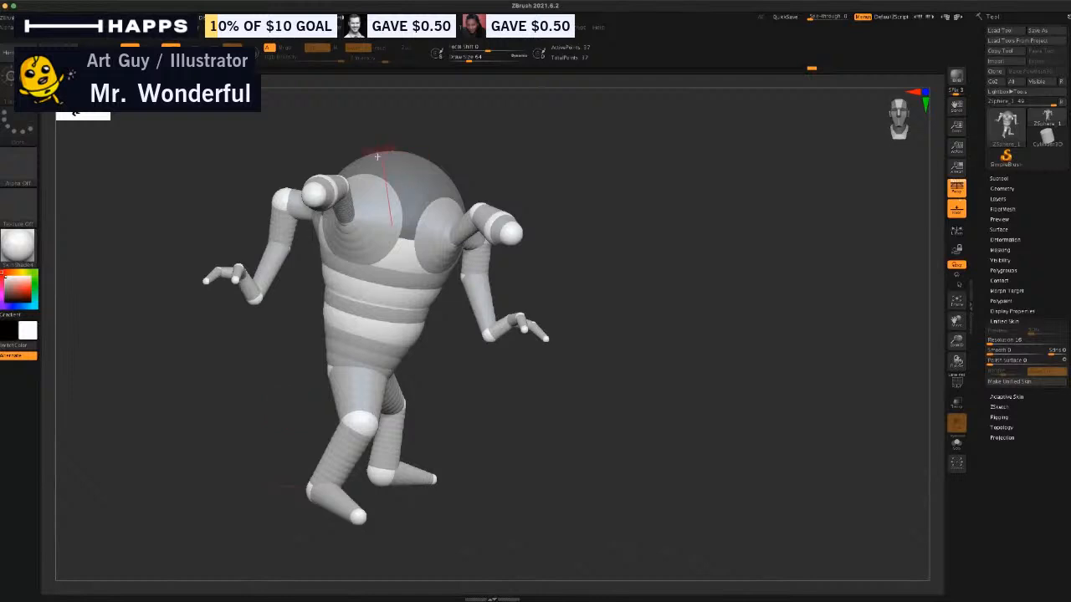
mouse_move(566, 285)
left_mouse_down()
mouse_move(557, 276)
mouse_move(591, 282)
mouse_move(578, 273)
left_mouse_up()
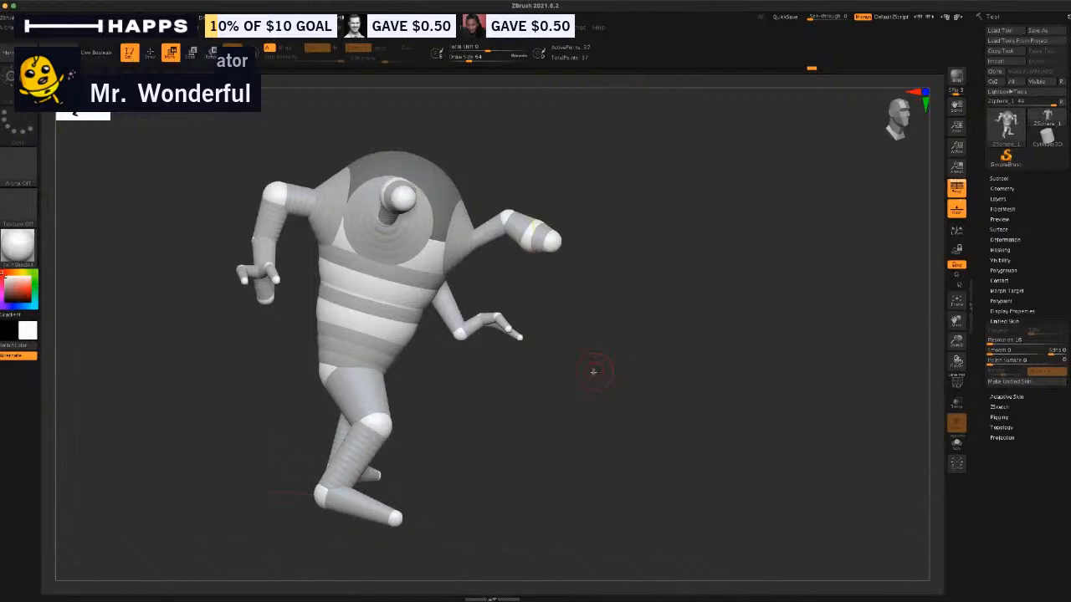
left_click_drag(591, 402, 586, 376)
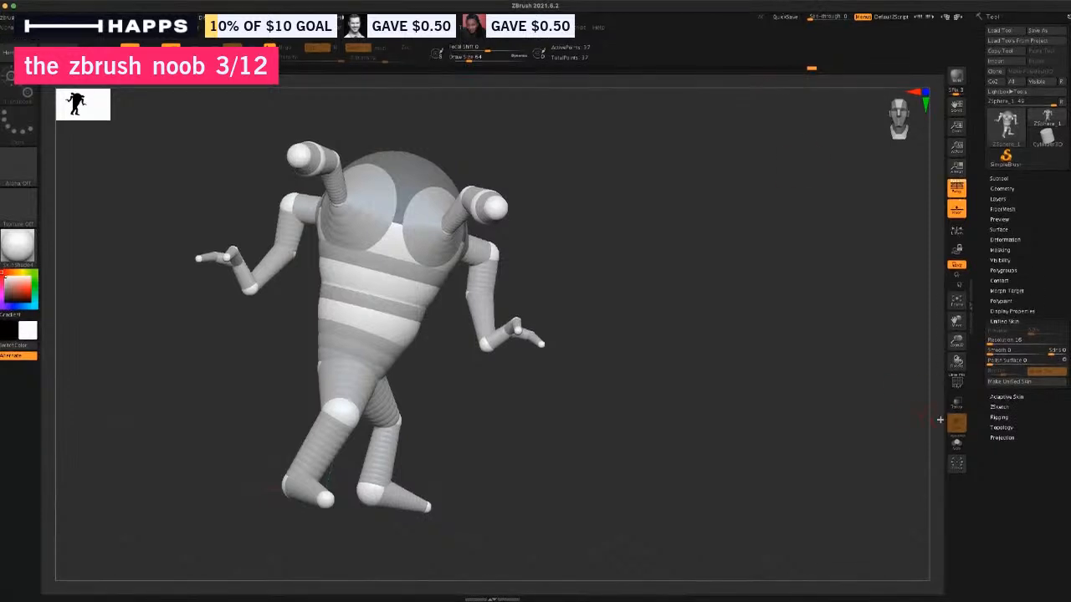
Set the Adaptive Skin DynaMesh Resolution to 0 and Density to 1, and preview the creature as a low-poly mesh.
left_click(1004, 320)
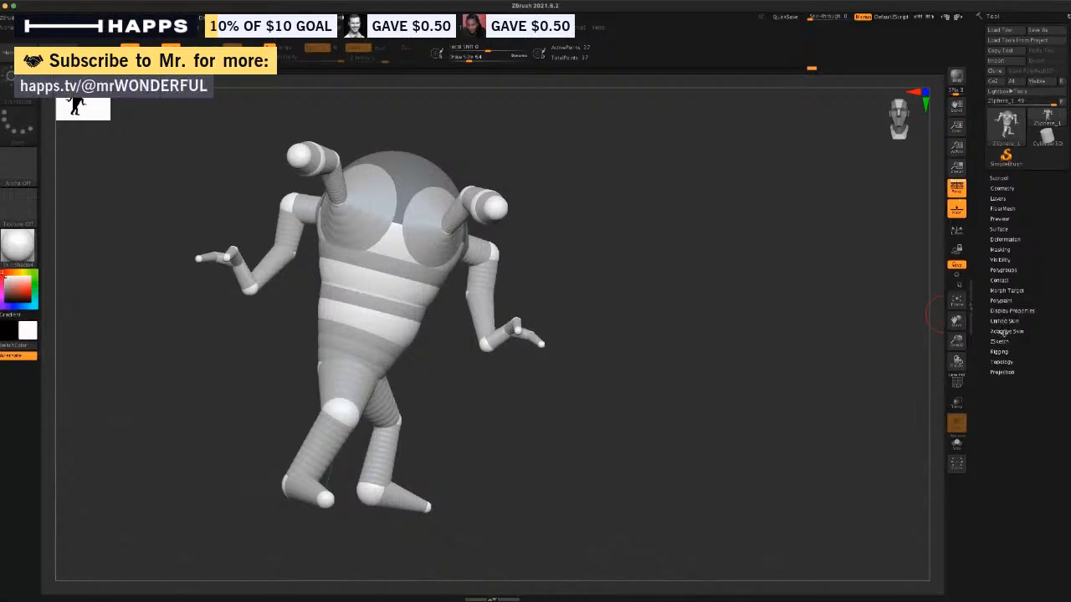
left_click(1005, 333)
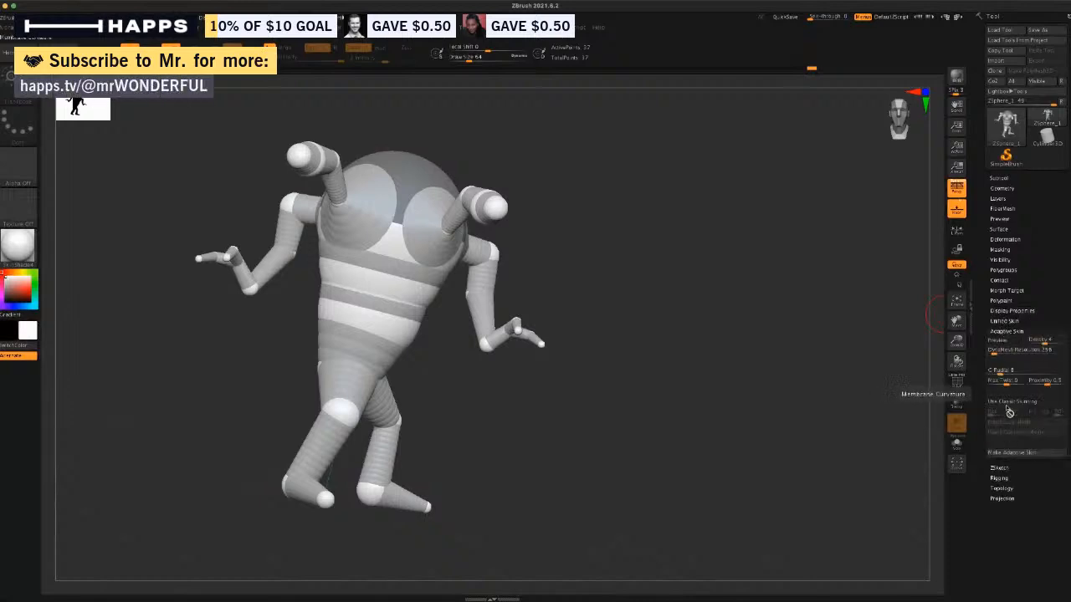
left_click(987, 358)
left_click(1029, 346)
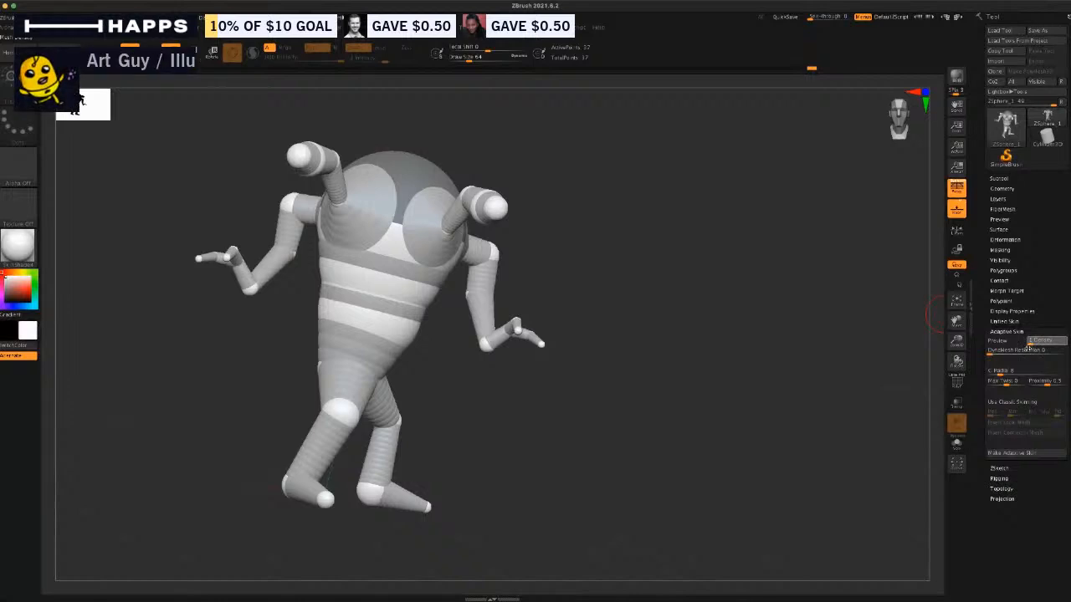
left_click(998, 340)
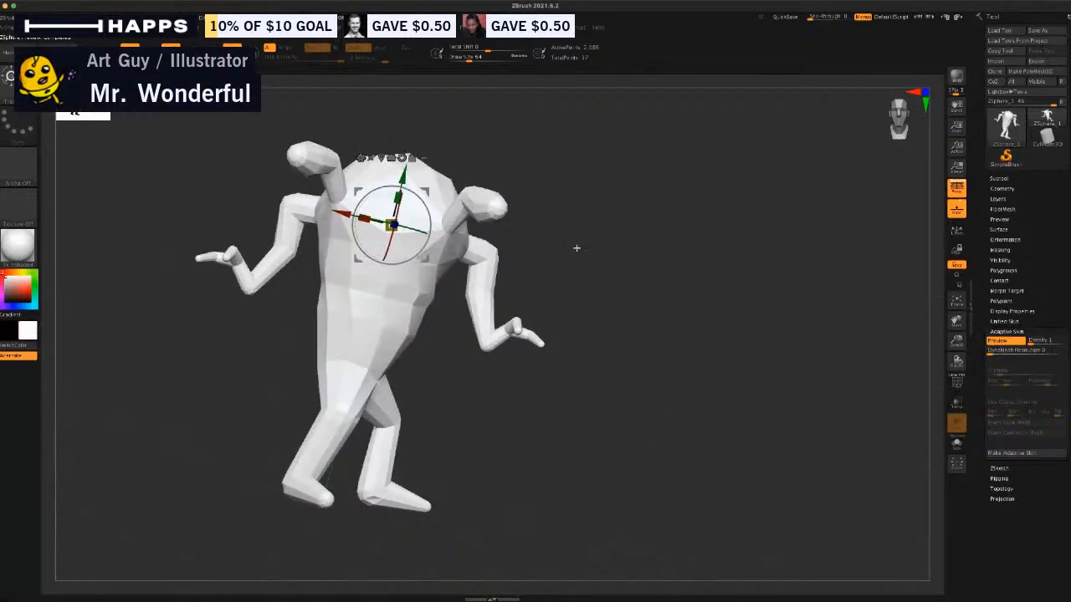
Make an adaptive skin from the ZSphere creature and inspect the low-poly form from its front and back.
left_click(1011, 454)
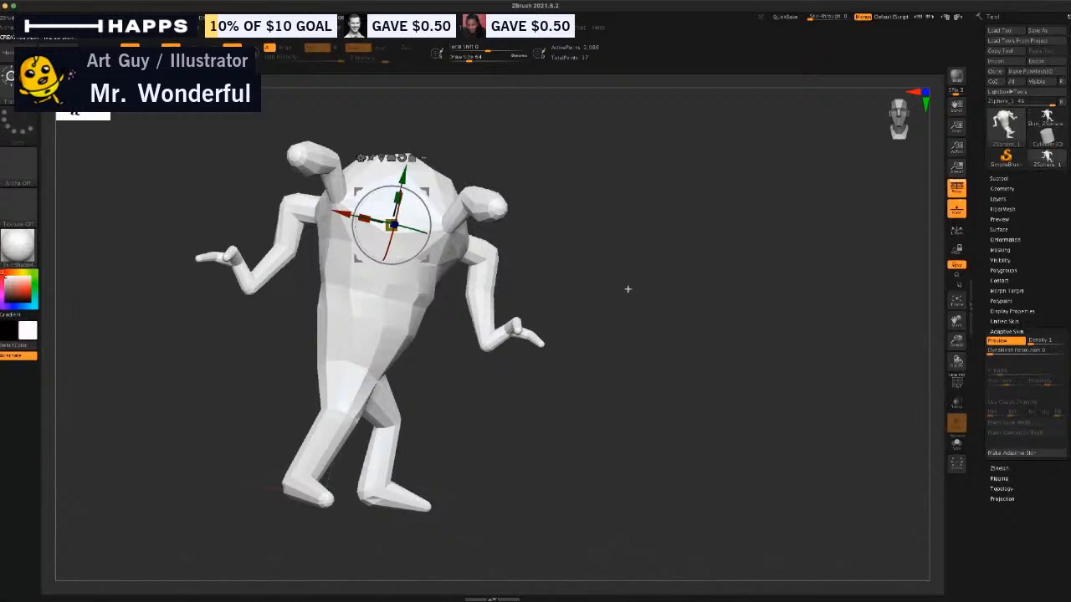
left_click(997, 454)
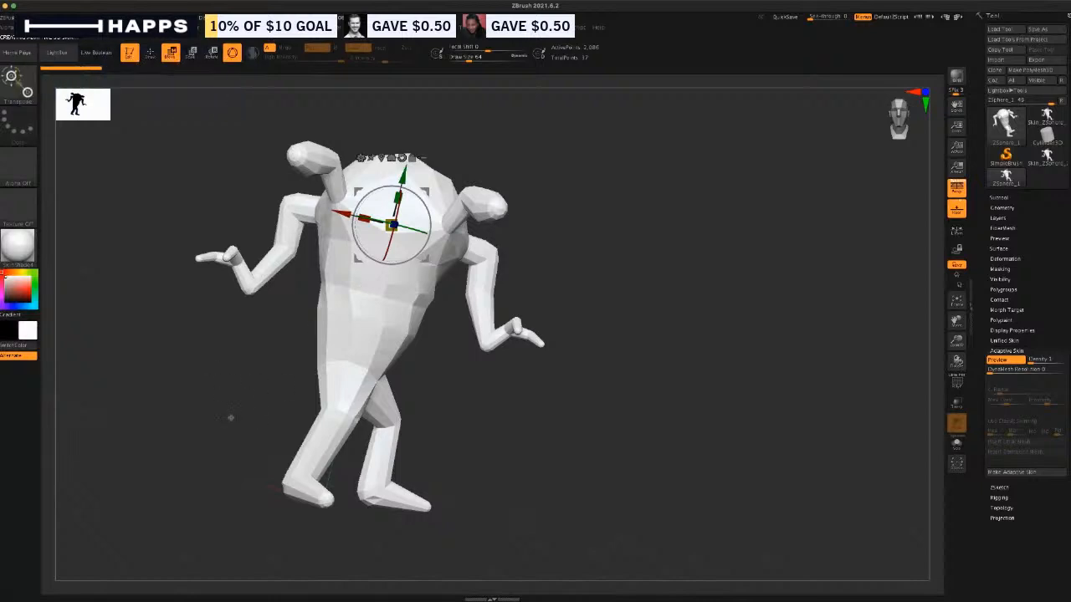
left_click_drag(232, 422, 271, 459, "alt")
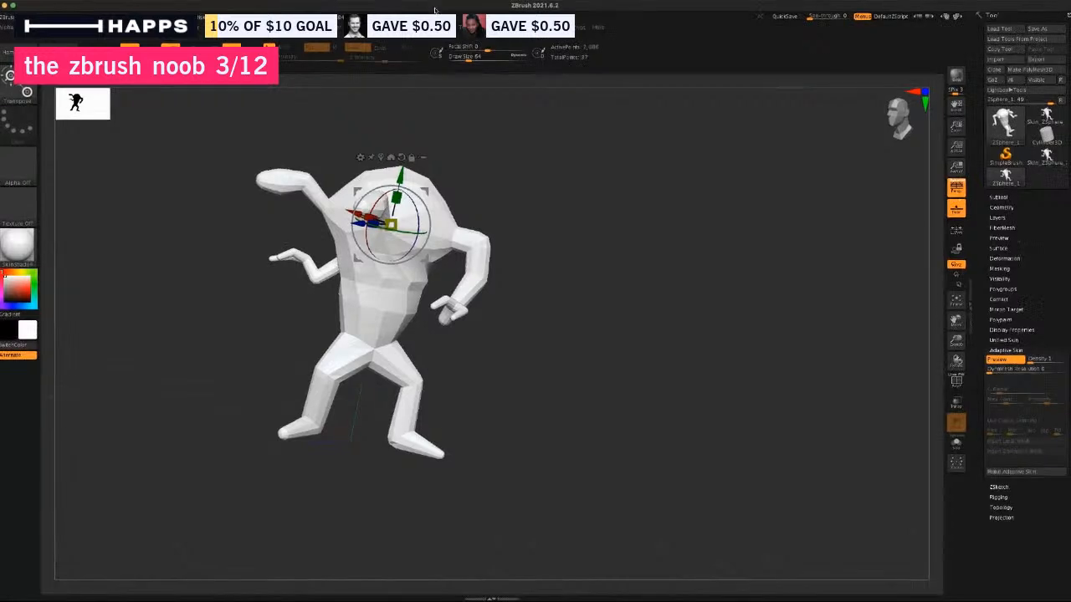
left_click_drag(533, 311, 466, 317)
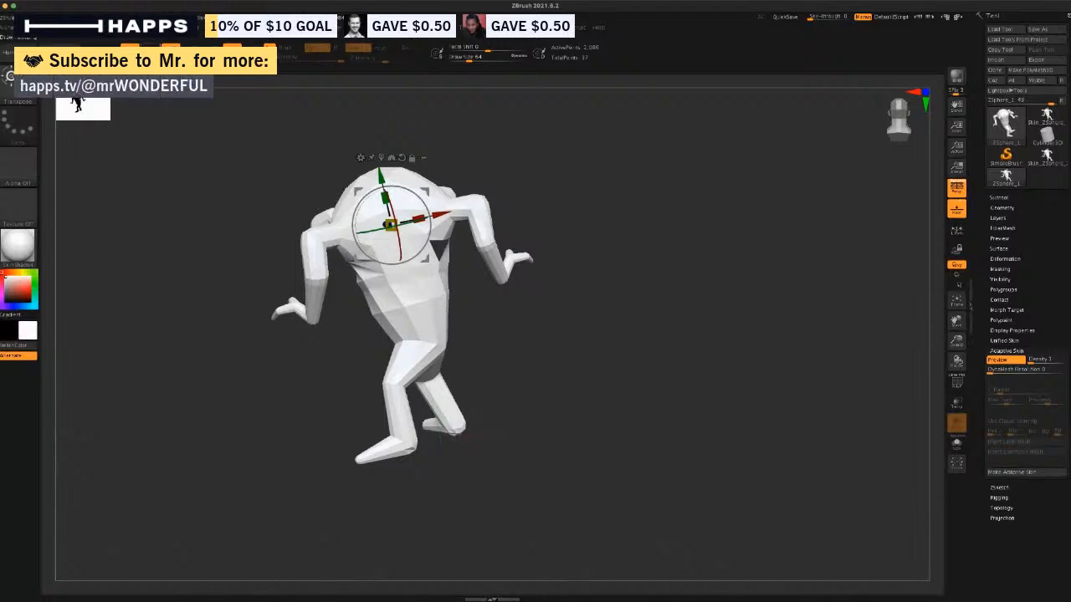
Switch to sculpting with the Clay brush and reduce its Draw Size to about 25.
key("q")
mouse_move(251, 235)
left_mouse_down()
mouse_move(282, 430)
mouse_move(327, 416)
mouse_move(510, 289)
left_mouse_up()
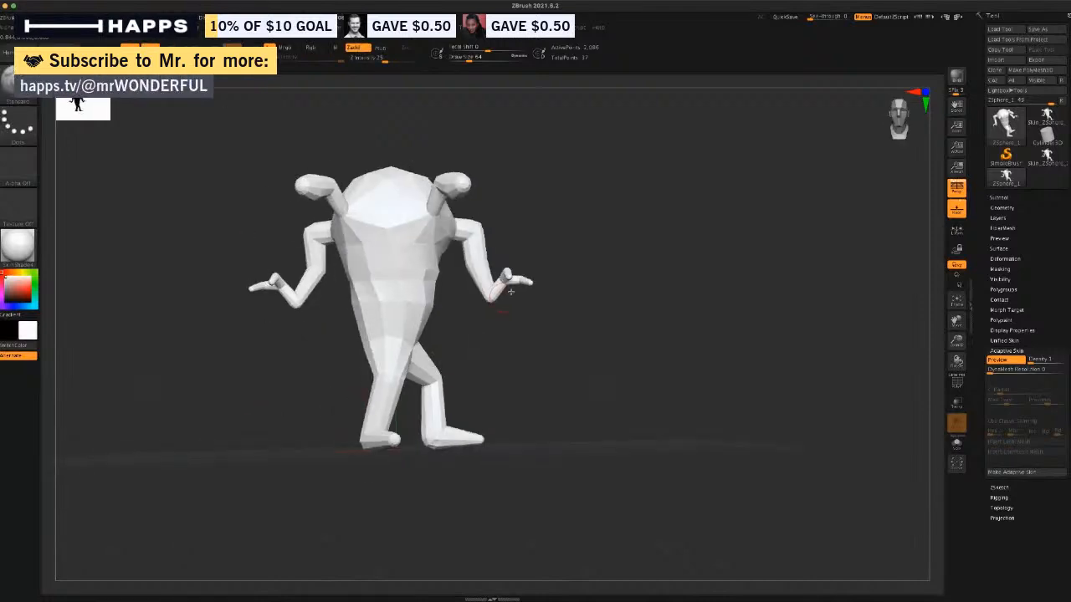
left_click_drag(579, 214, 506, 275, "alt")
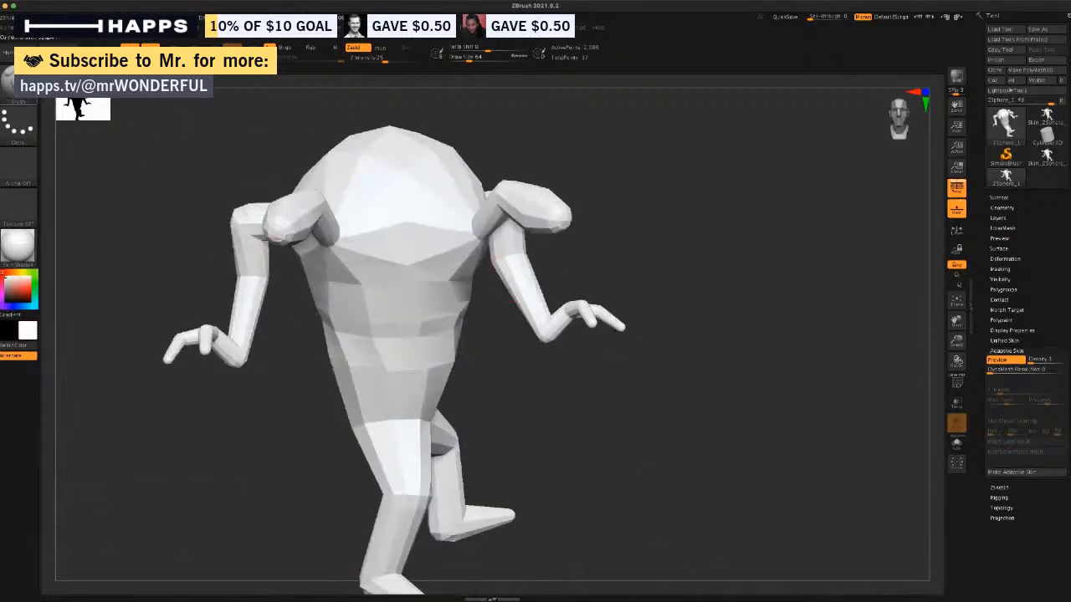
key("b")
left_click(277, 135)
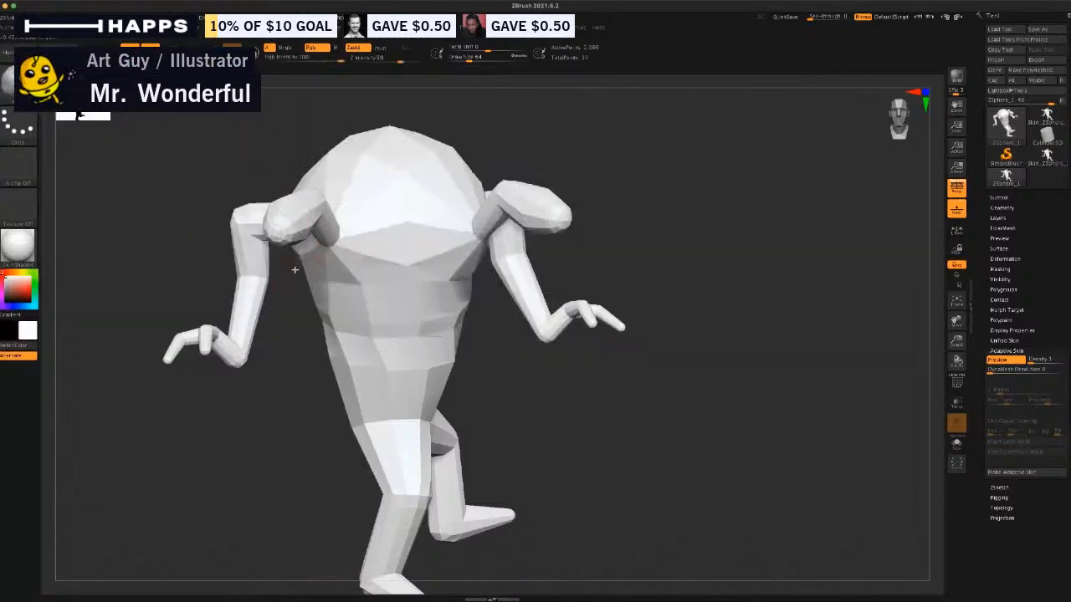
left_click_drag(294, 403, 359, 233)
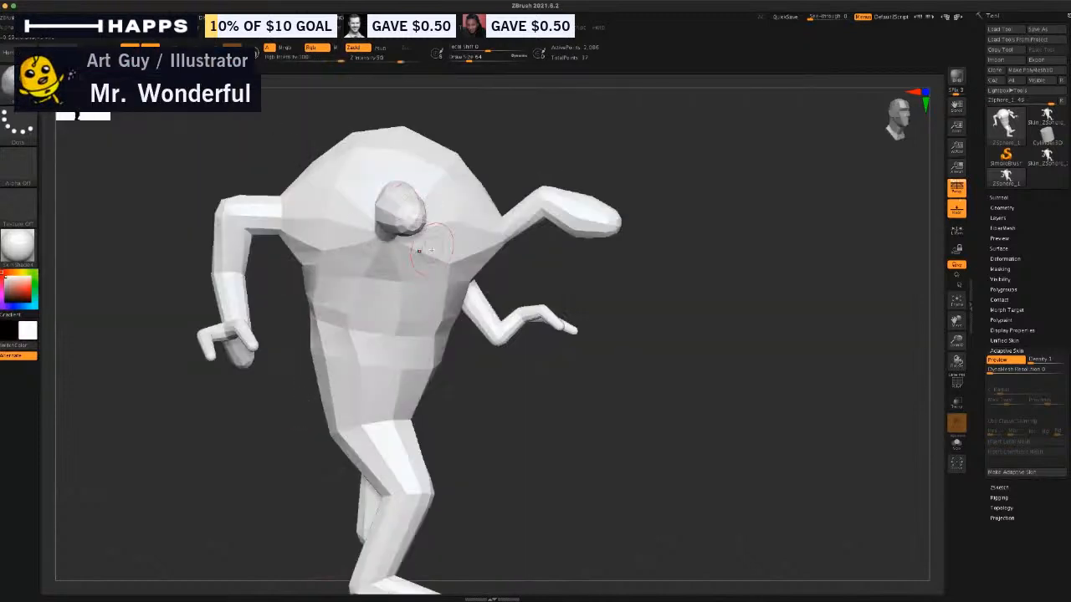
key("s")
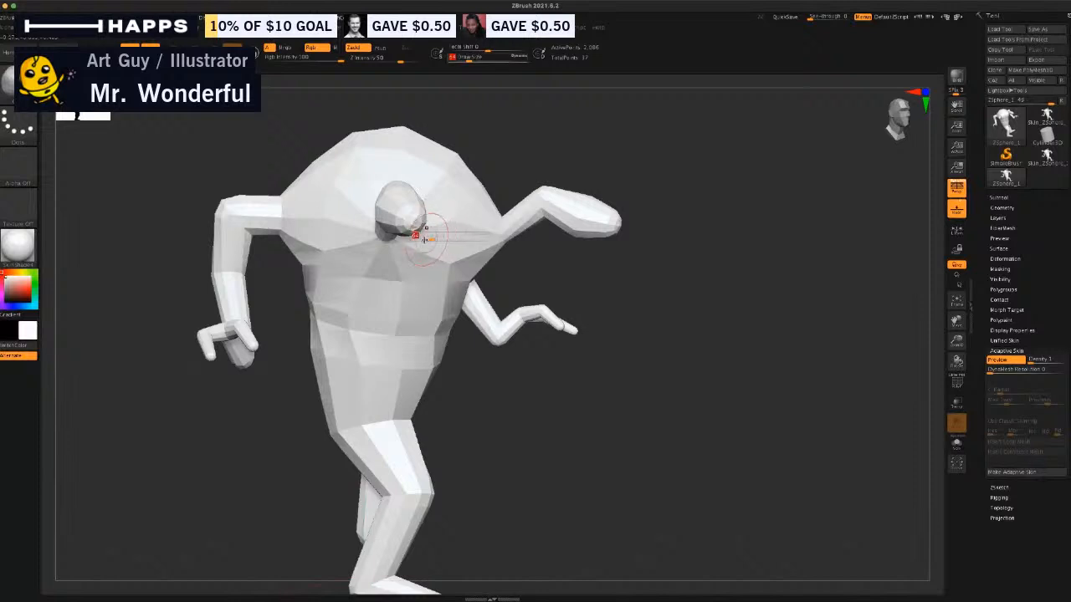
key("s")
left_click_drag(576, 407, 572, 410)
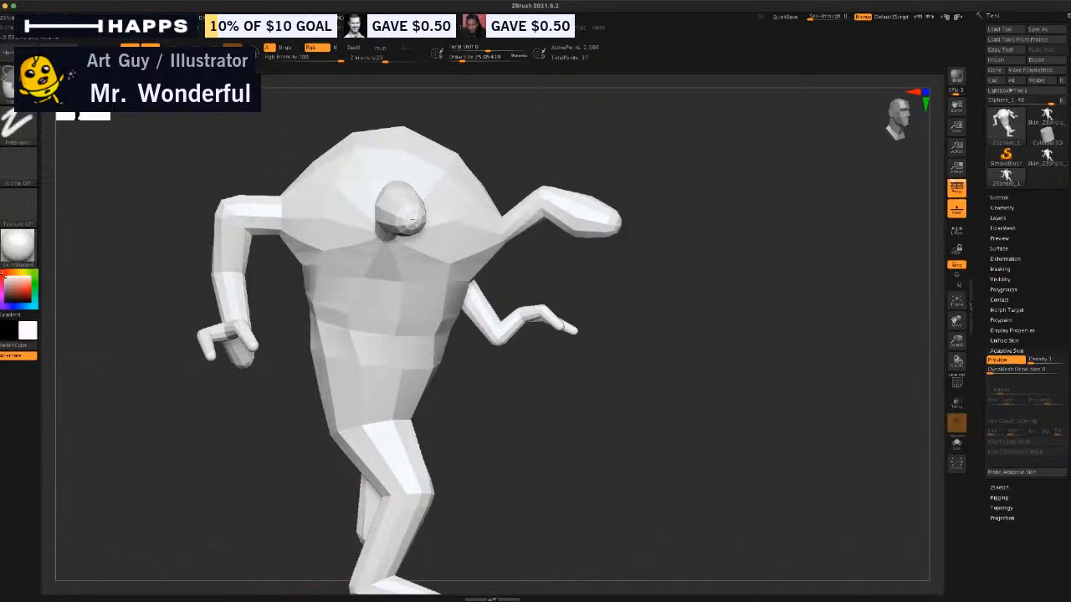
Try short masking strokes on the stalk tip and, with a larger brush, on the upper torso of the skin preview.
left_click_drag(415, 221, 408, 223, "ctrl")
left_click_drag(289, 375, 297, 388, "ctrl")
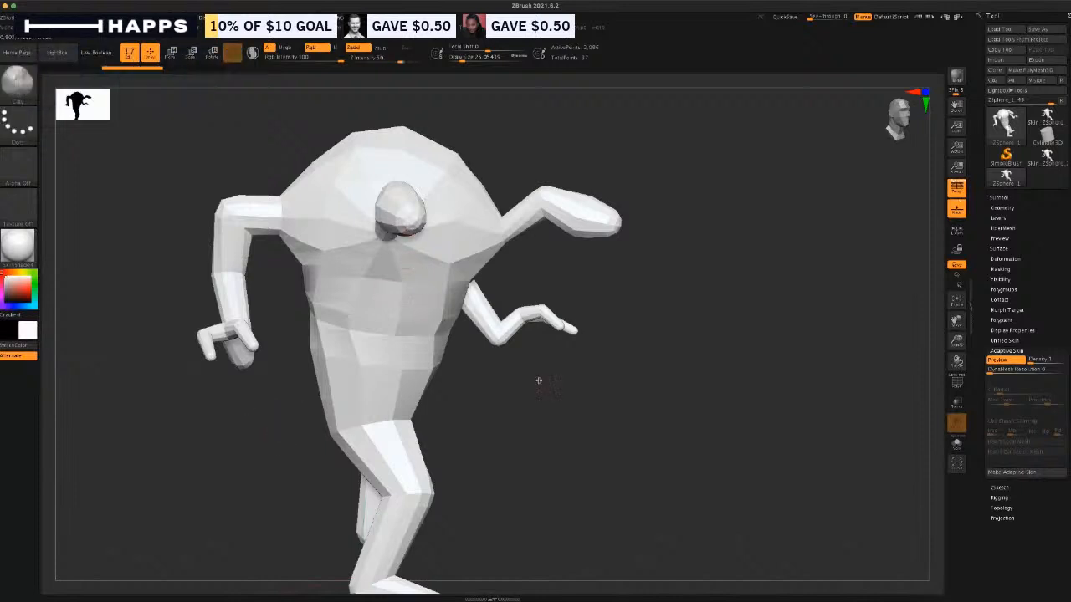
left_click_drag(538, 377, 659, 247)
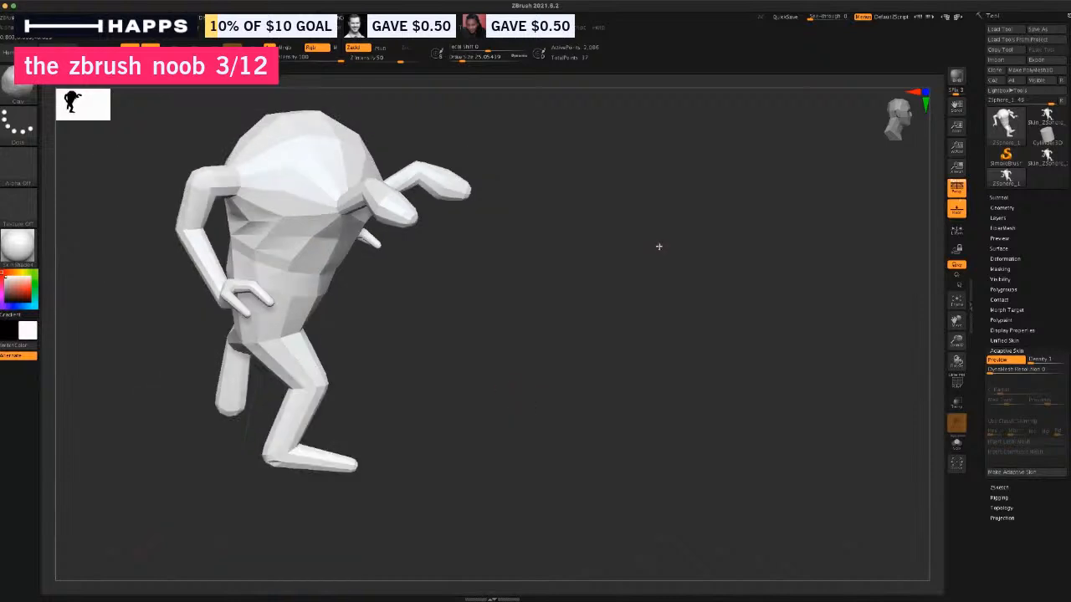
left_click_drag(639, 148, 538, 279)
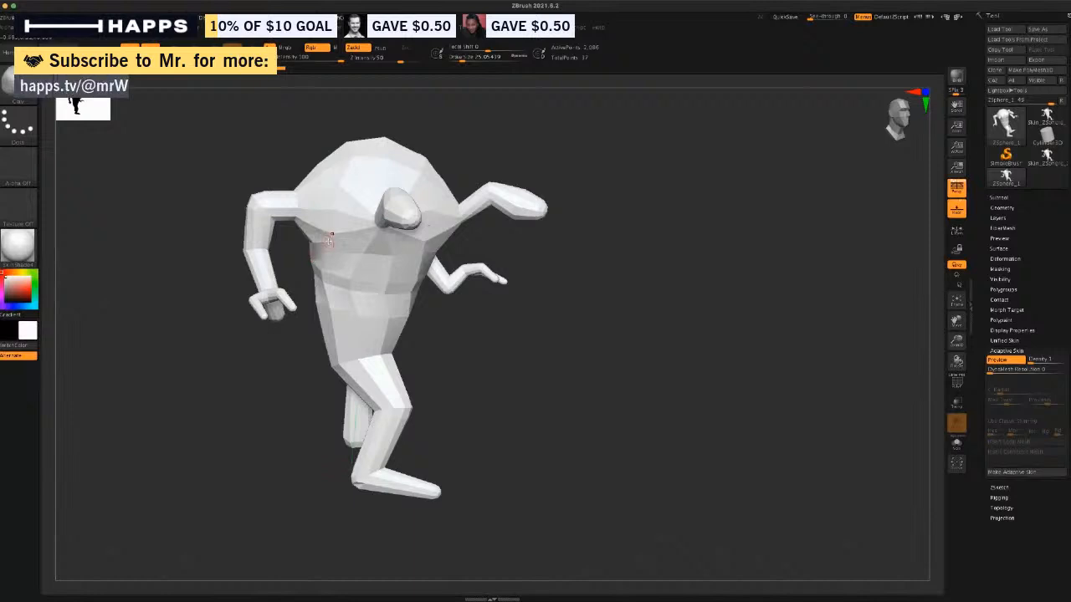
key("s")
mouse_move(344, 241)
left_mouse_down()
mouse_move(364, 242)
mouse_move(345, 253)
mouse_move(353, 265)
left_mouse_up()
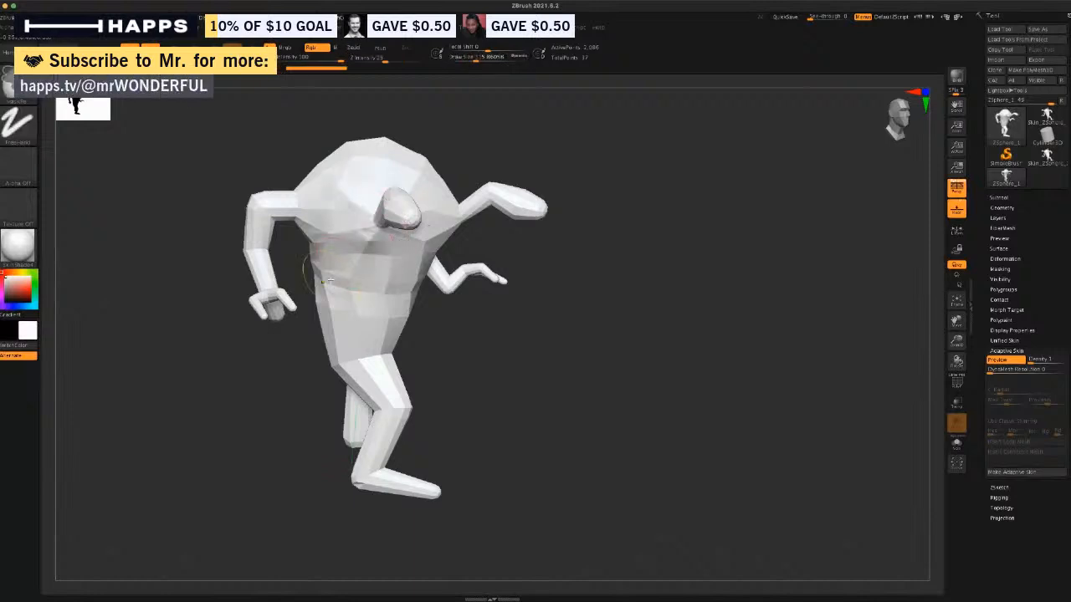
left_click_drag(272, 402, 574, 215)
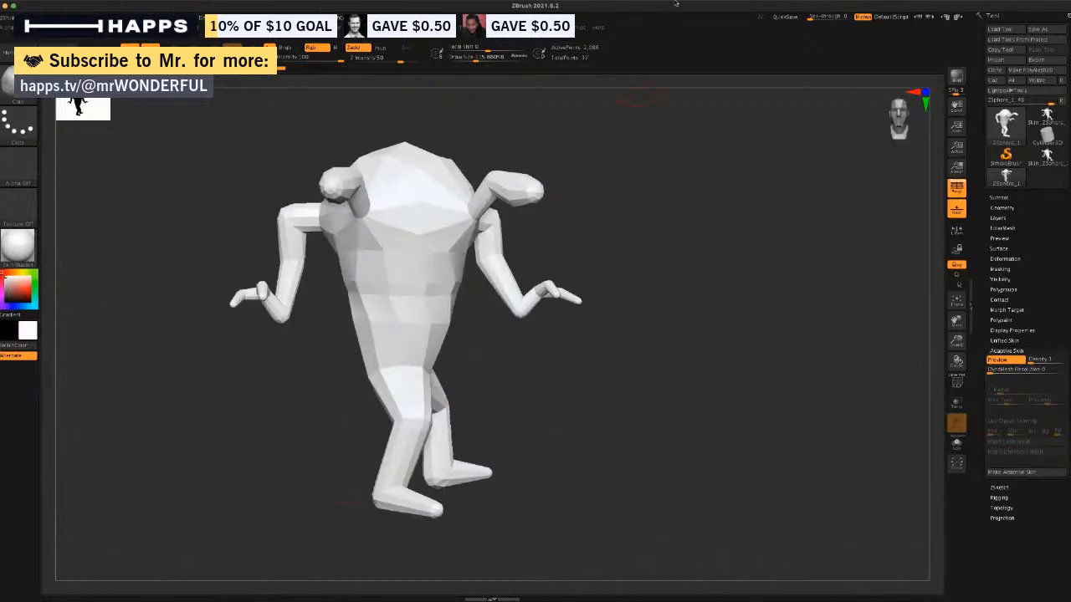
left_click(1000, 198)
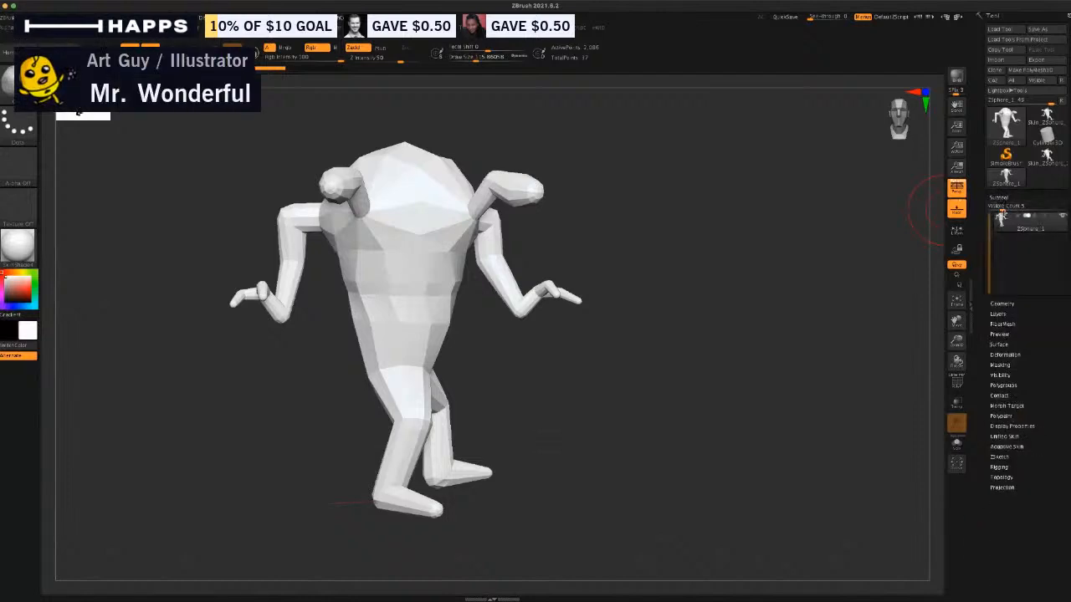
left_click(999, 199)
left_click(1003, 208)
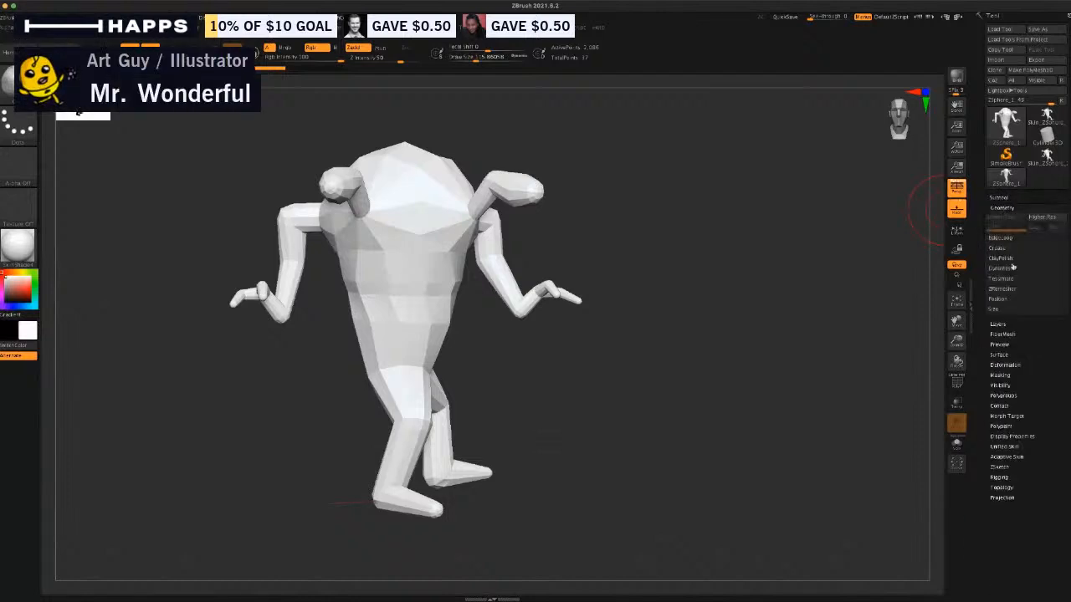
left_click(1002, 208)
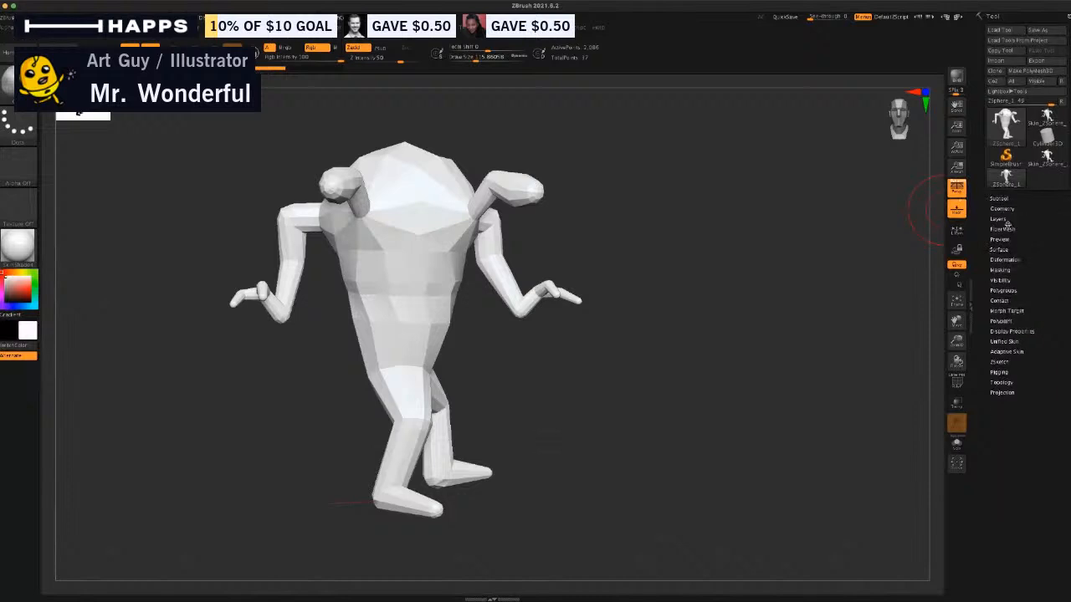
left_click(1003, 208)
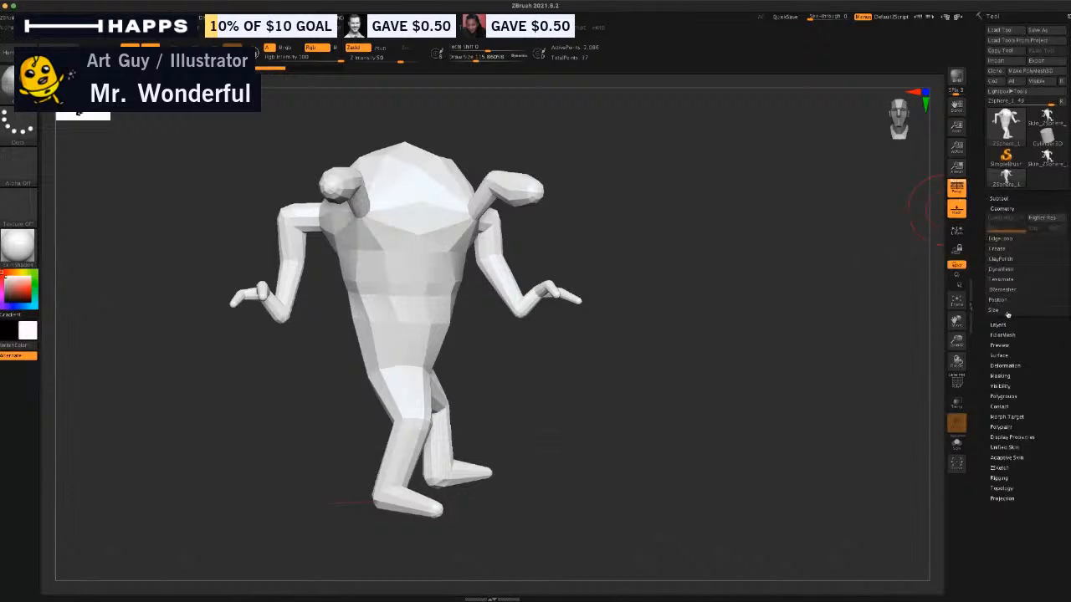
left_click(999, 355)
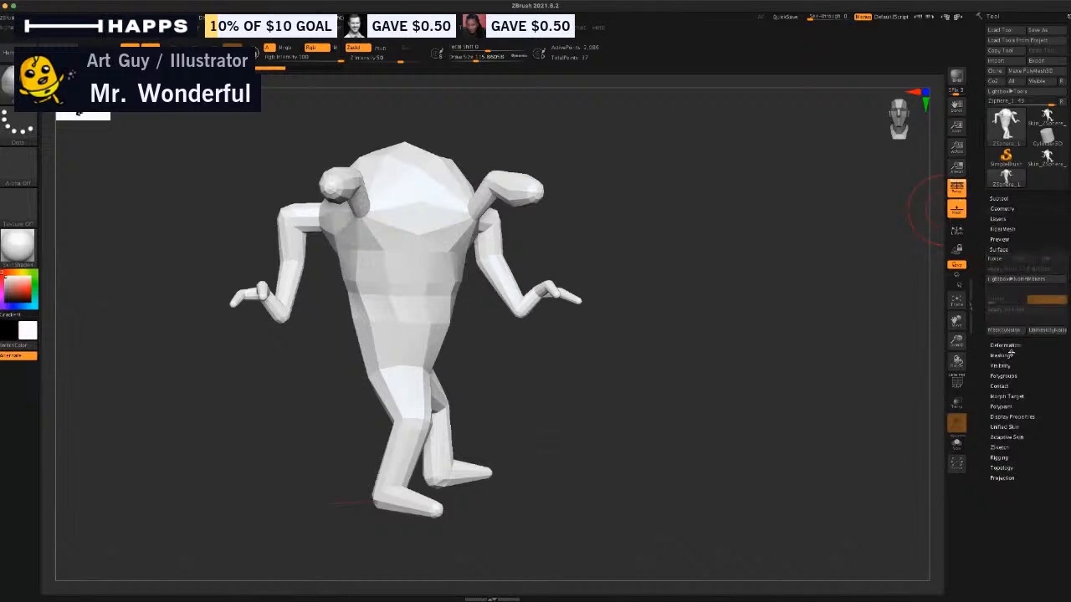
Show the polyframe on the creature and remesh it with DynaMesh at resolution 128.
left_click(1007, 207)
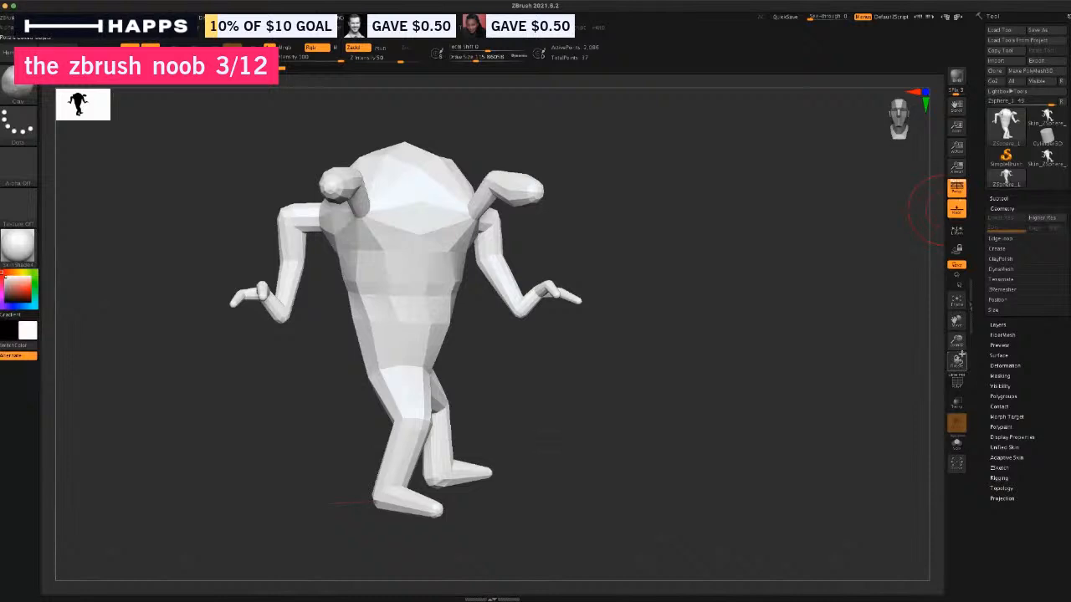
left_click(958, 382)
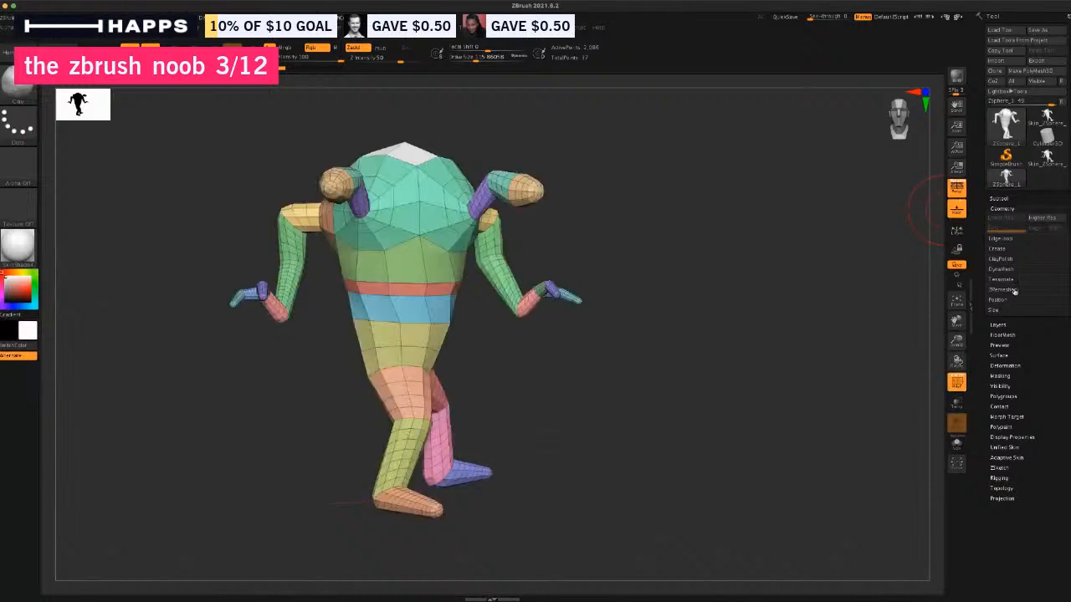
left_click(1014, 269)
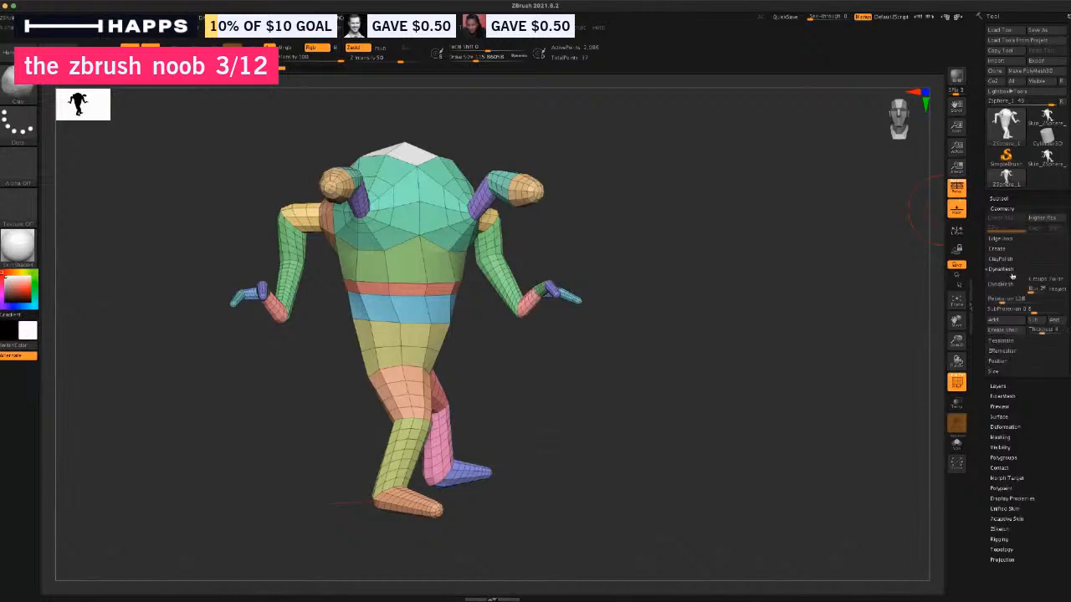
left_click(1010, 285)
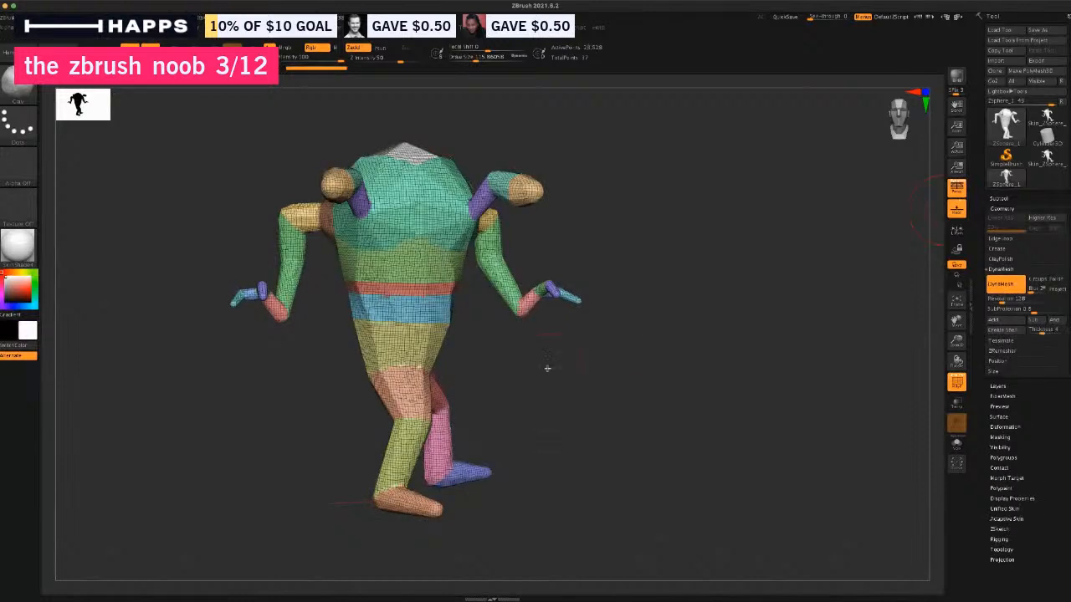
mouse_move(547, 371)
left_mouse_down()
mouse_move(573, 382)
mouse_move(555, 377)
left_mouse_up()
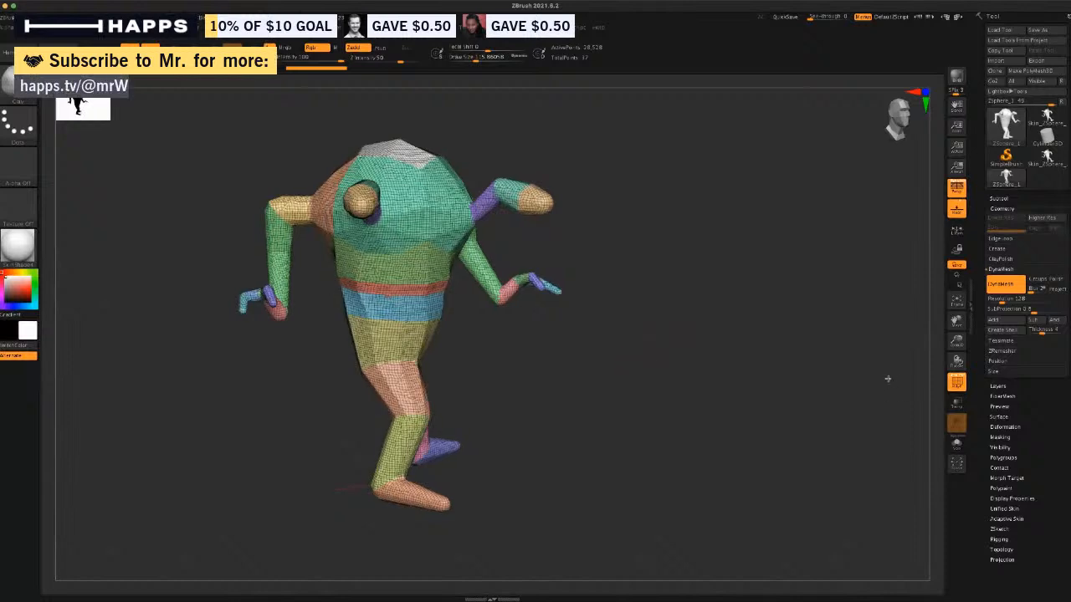
Hide the polyframe, convert the creature to a PolyMesh3D and subdivide it to level 2.
left_click(956, 382)
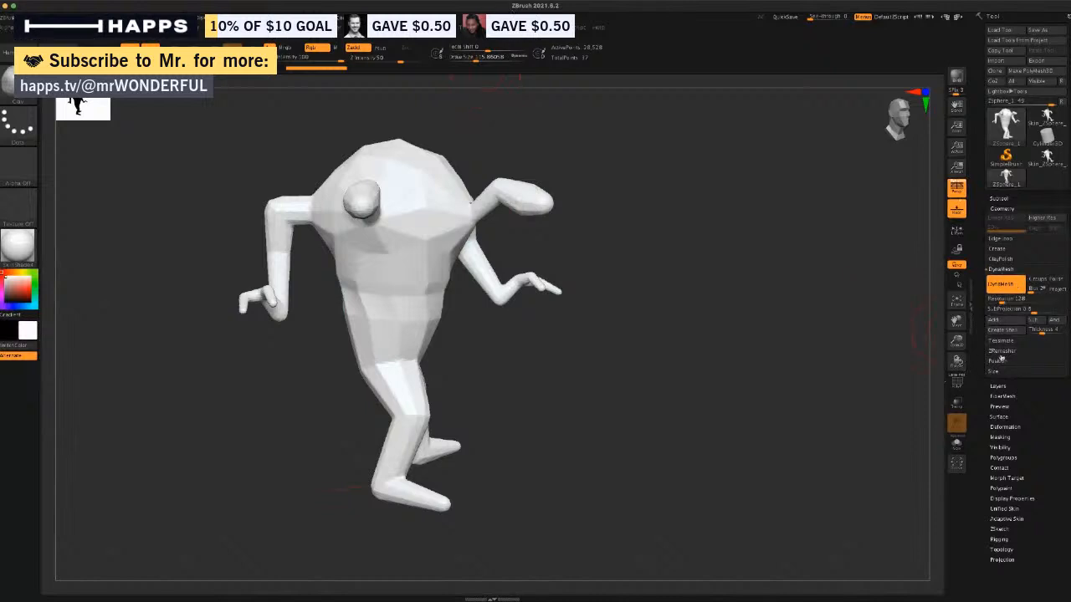
left_click(1015, 73)
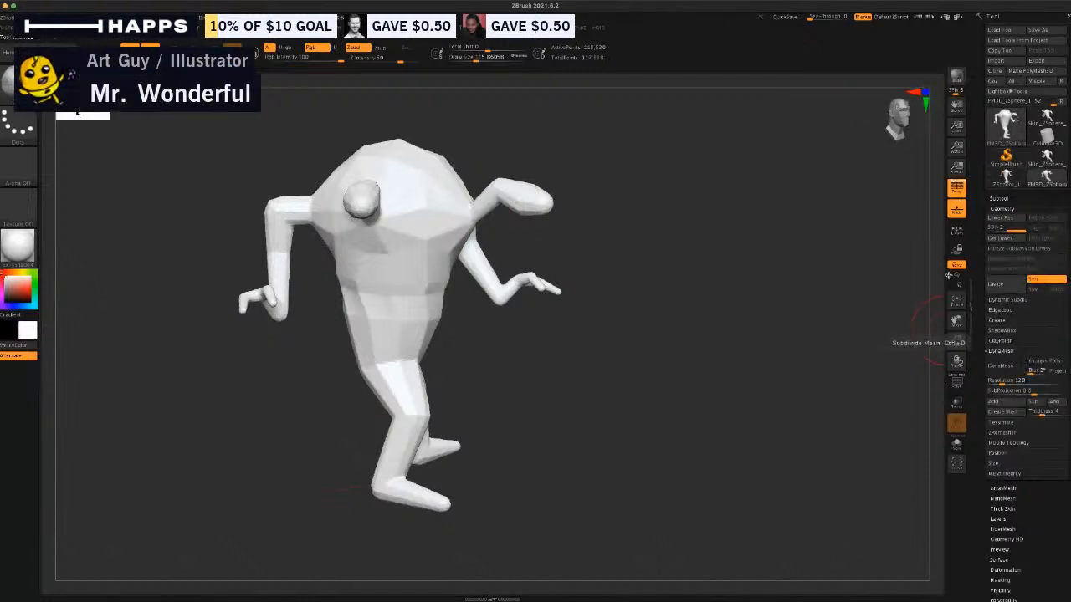
Reduce the Clay brush's Draw Size to about 25 and mask the tips of both stalks.
left_click_drag(588, 354, 657, 358, "alt")
left_click_drag(658, 358, 616, 350)
left_click_drag(629, 431, 615, 348, "alt")
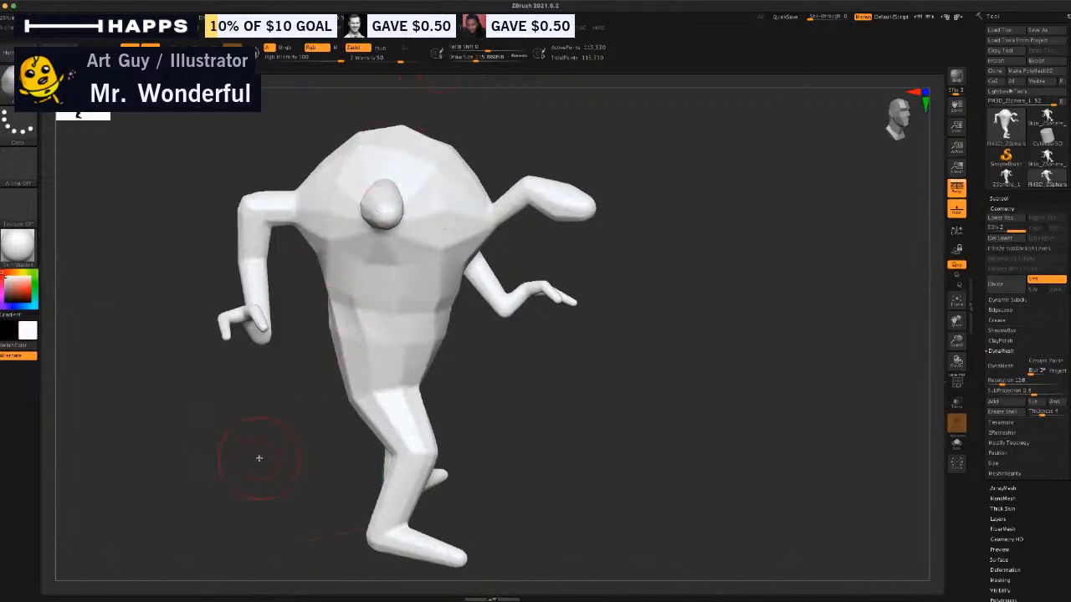
left_click_drag(254, 452, 329, 310)
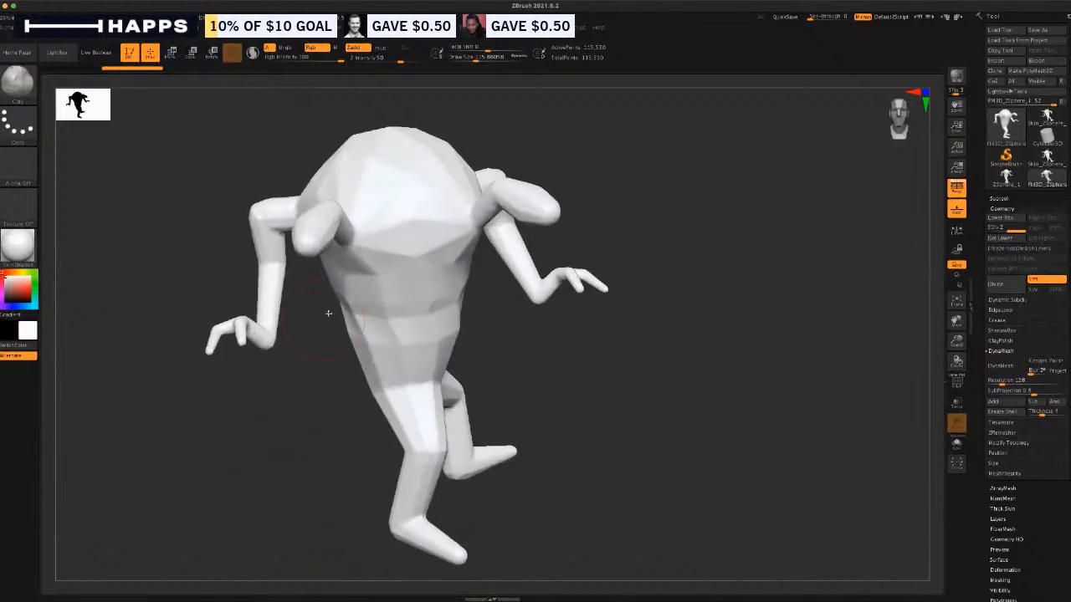
key("s")
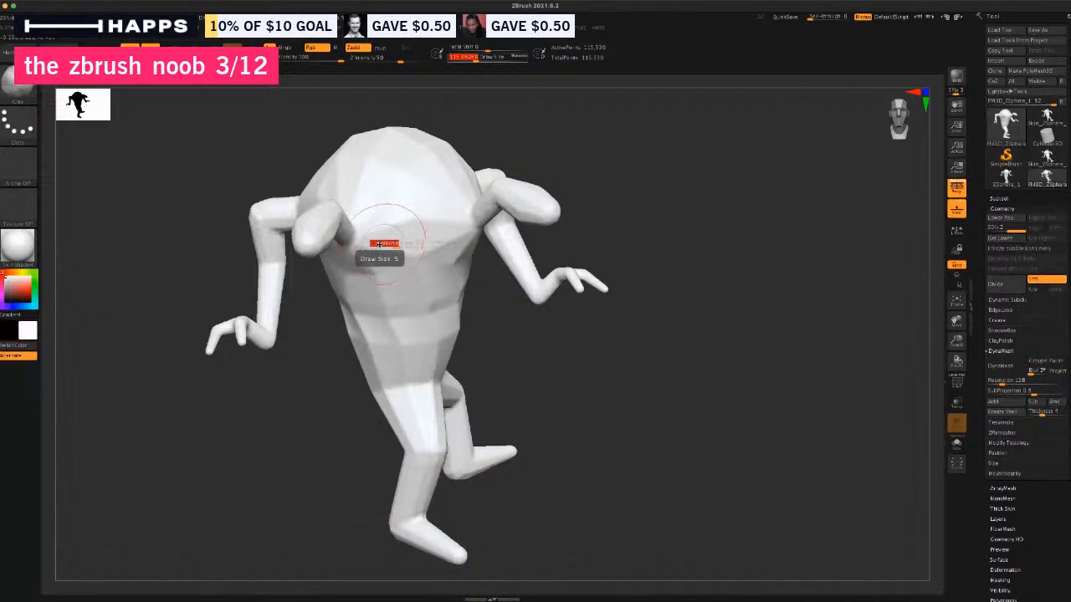
key("s")
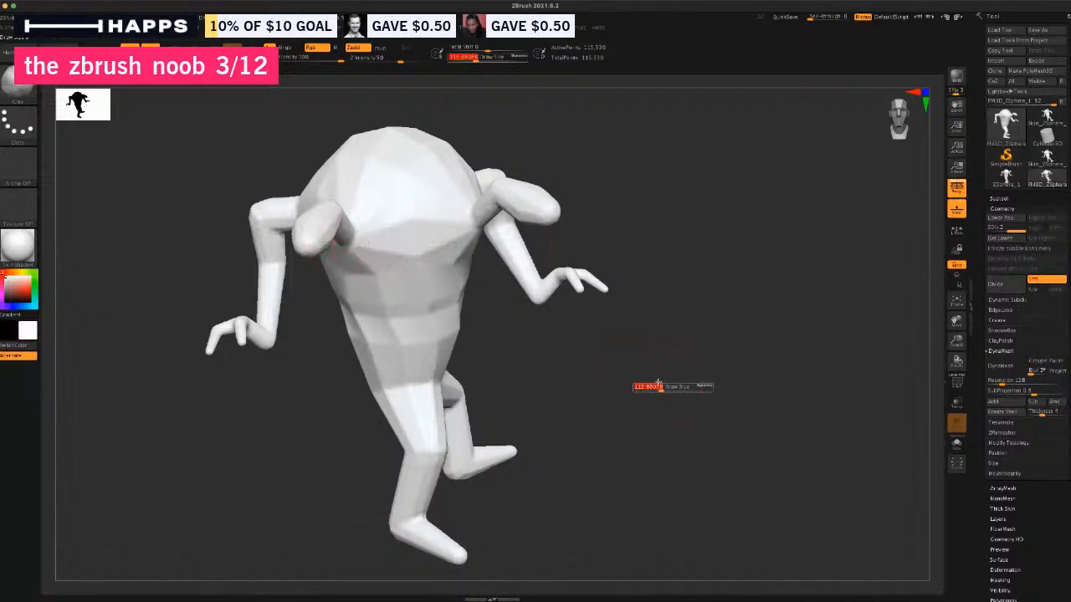
key("s")
left_click_drag(636, 375, 622, 376)
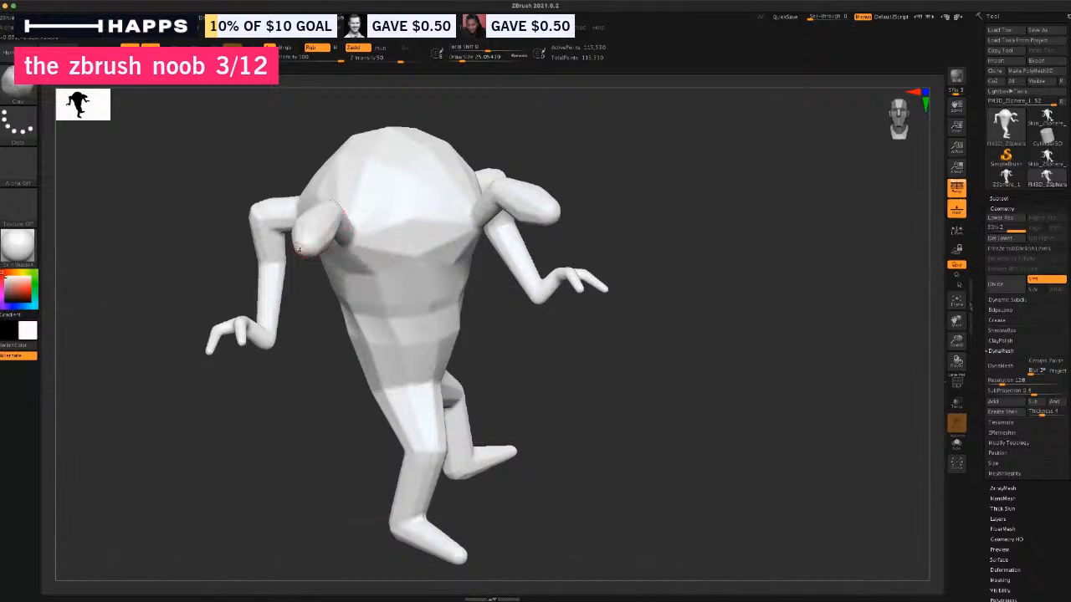
left_click_drag(299, 249, 304, 247, "ctrl")
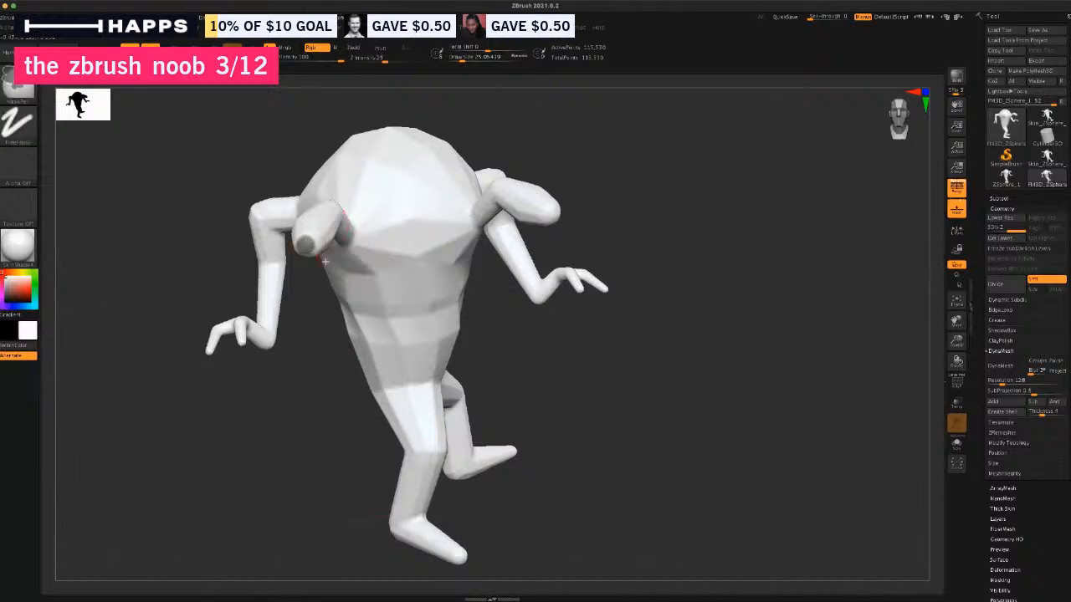
left_click_drag(557, 215, 551, 216, "ctrl")
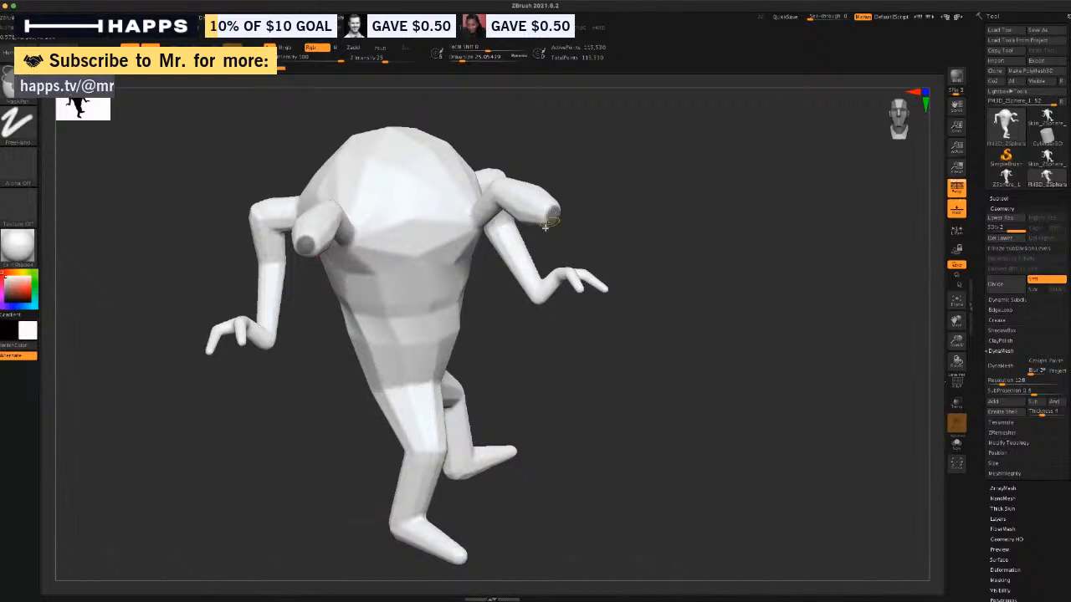
Scale the unmasked body slightly with the gizmo to hollow out the stalk tips, clear the mask and return to Draw mode.
left_click_drag(259, 397, 251, 362)
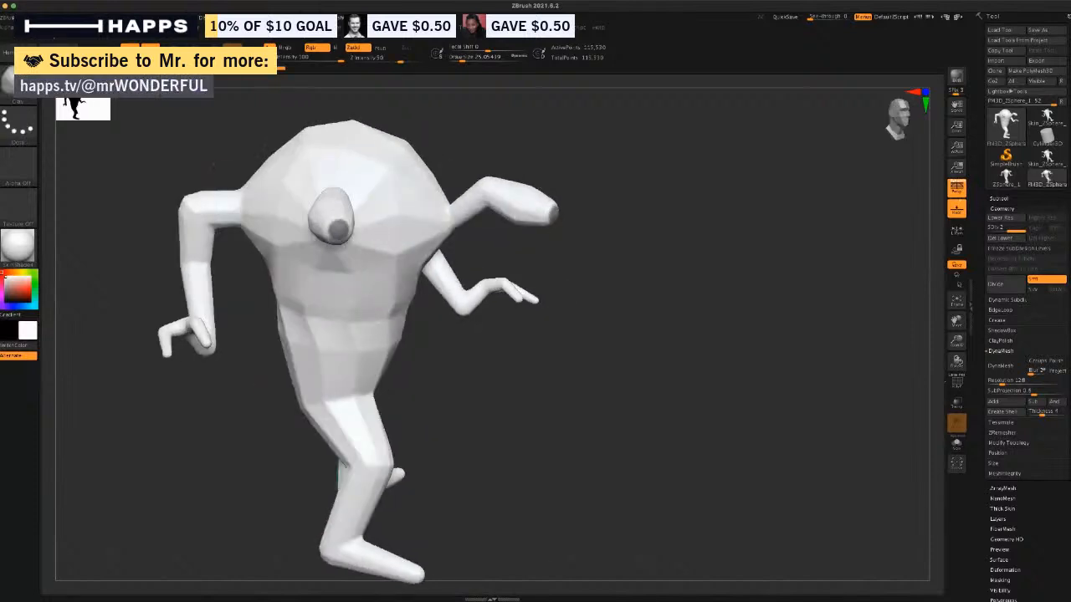
key("w")
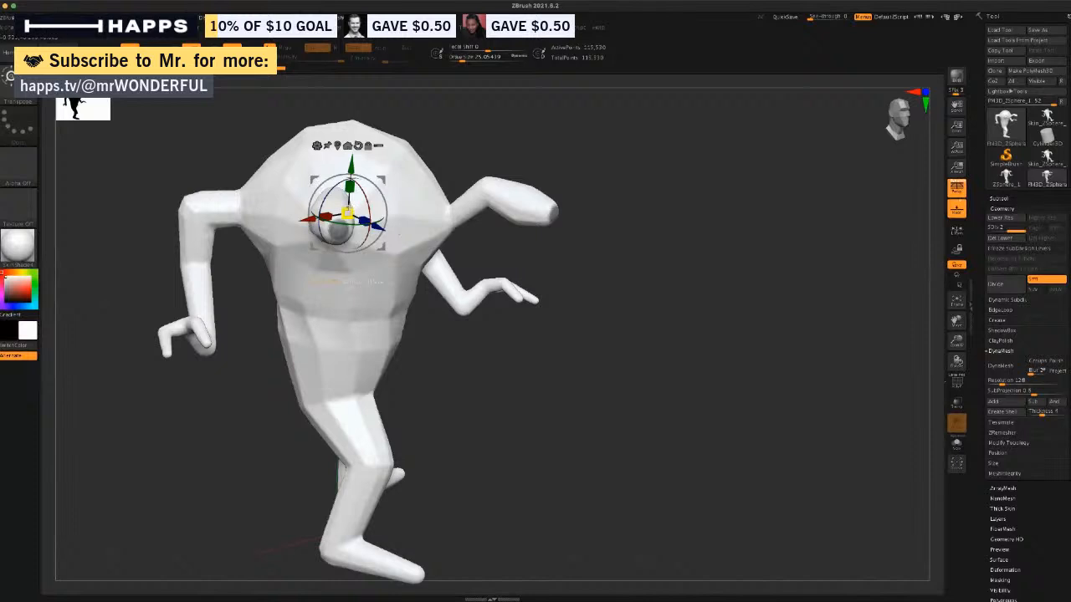
left_click_drag(348, 212, 318, 285)
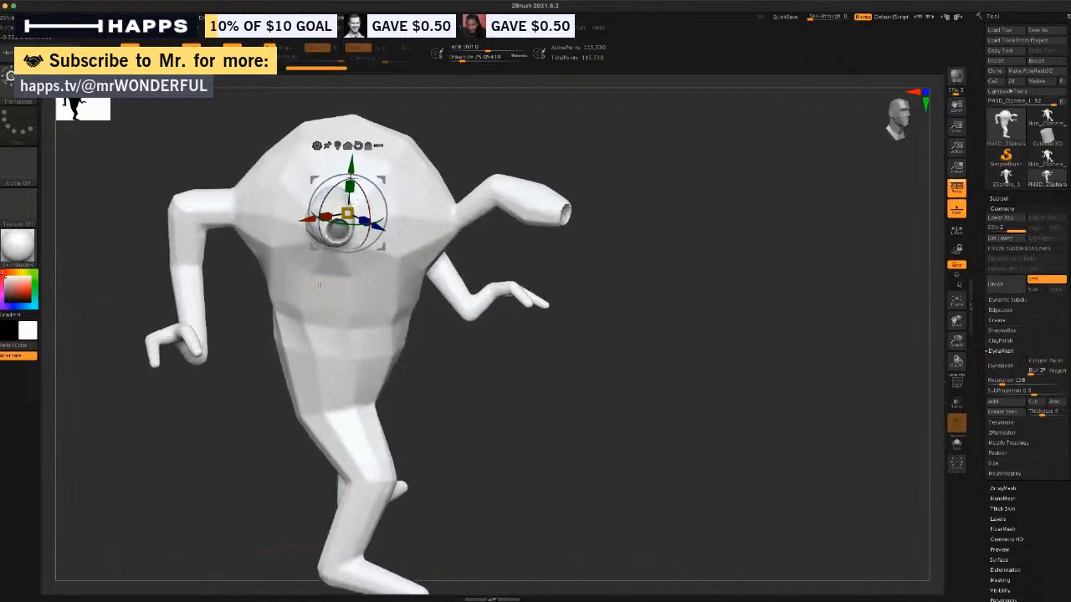
left_click(235, 405, "ctrl")
left_click_drag(239, 417, 277, 409, "alt")
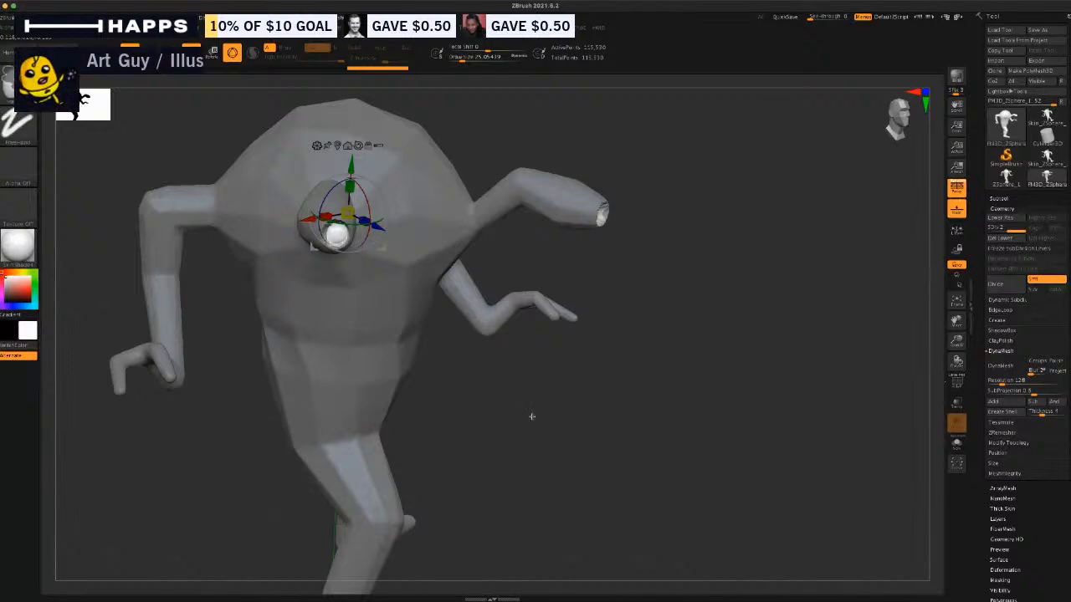
left_click_drag(531, 416, 548, 444, "ctrl")
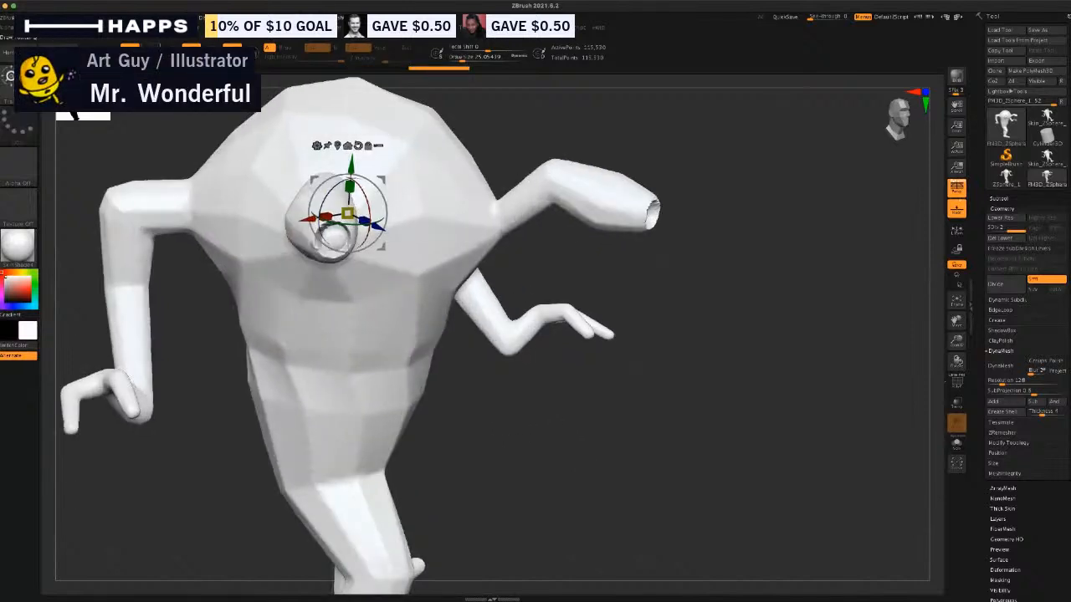
key("q")
left_click_drag(631, 410, 577, 413, "alt")
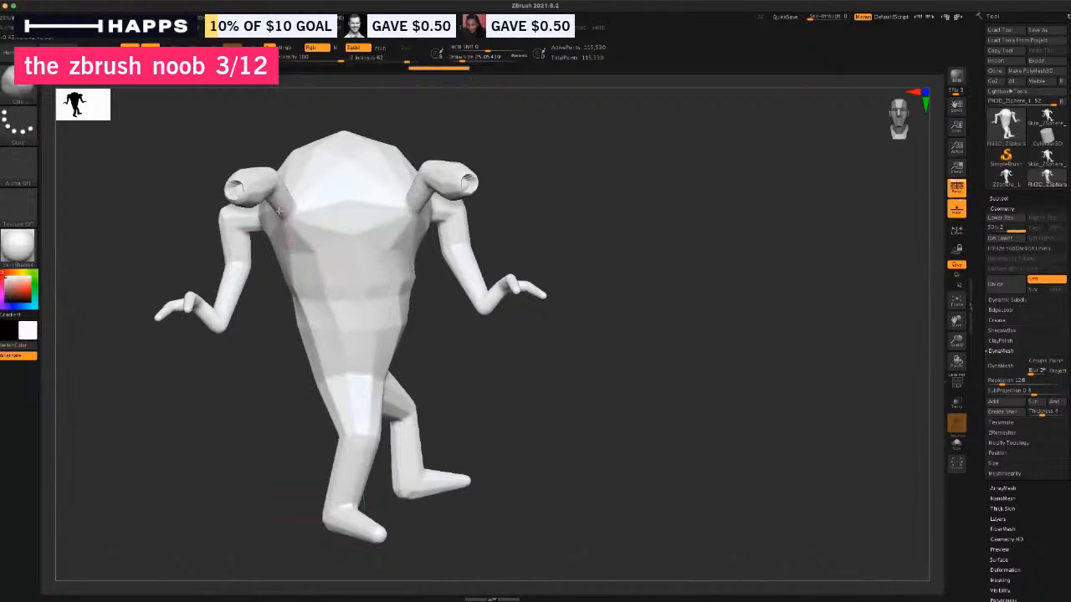
Add a short clay stroke where the stalk joins the head.
left_click_drag(275, 195, 282, 199)
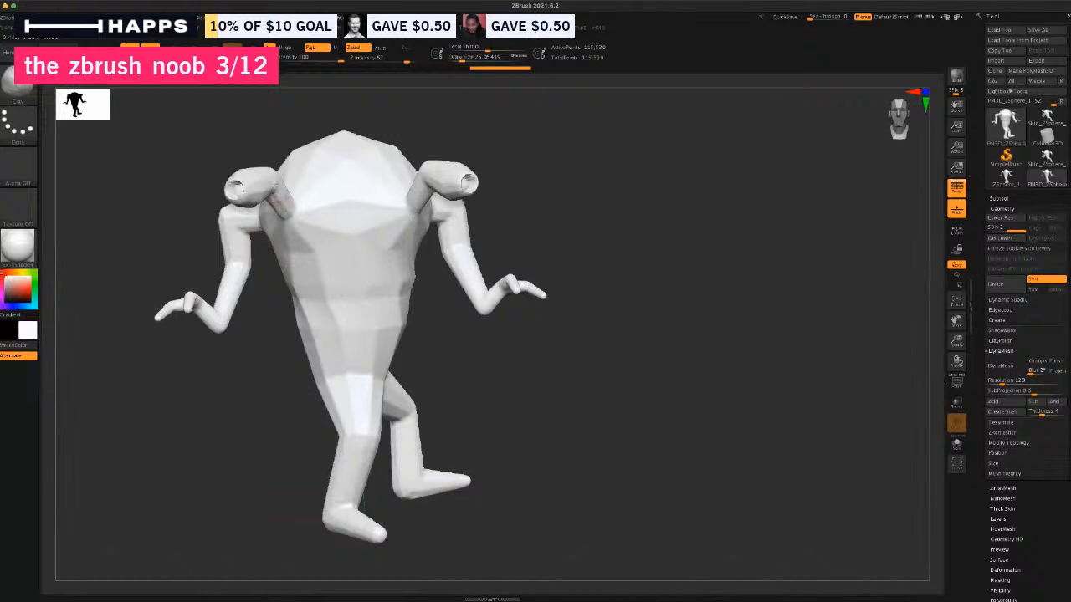
left_click_drag(252, 352, 259, 399)
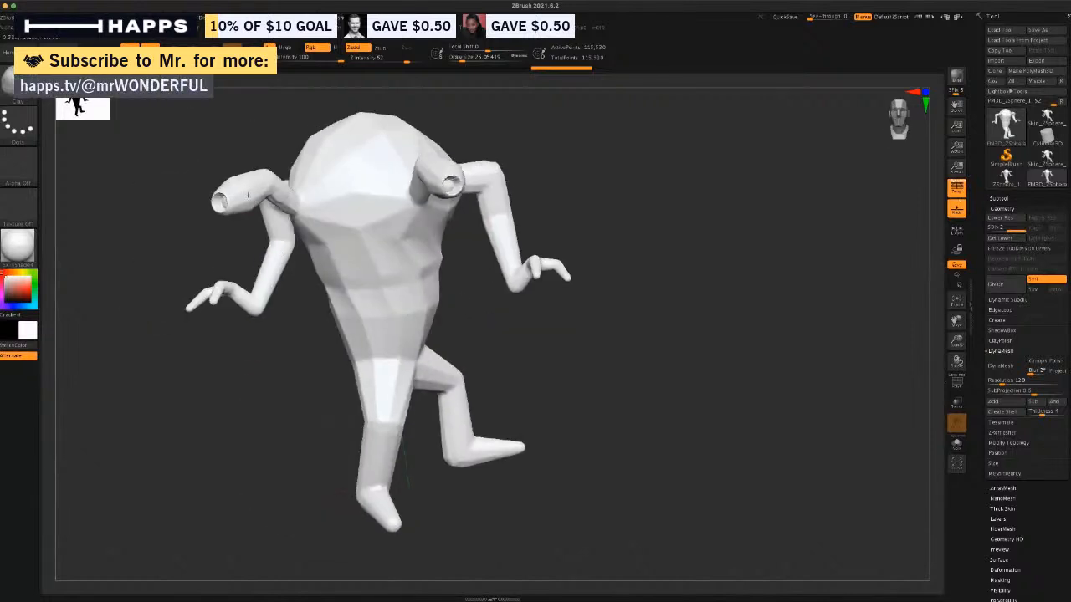
left_click_drag(280, 363, 255, 254)
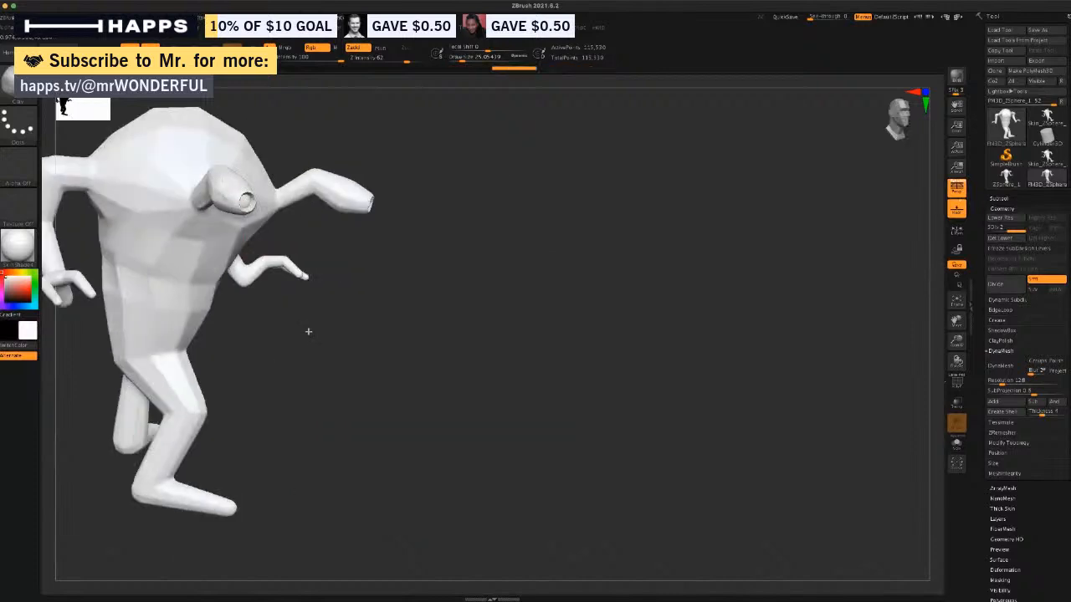
left_click_drag(308, 332, 275, 307)
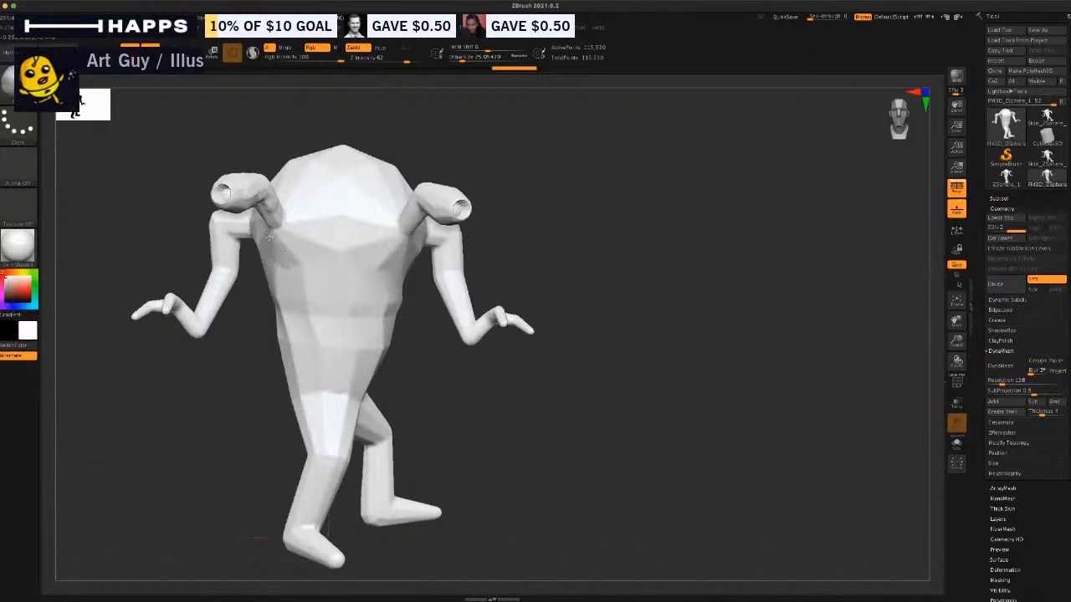
left_click_drag(221, 377, 313, 344)
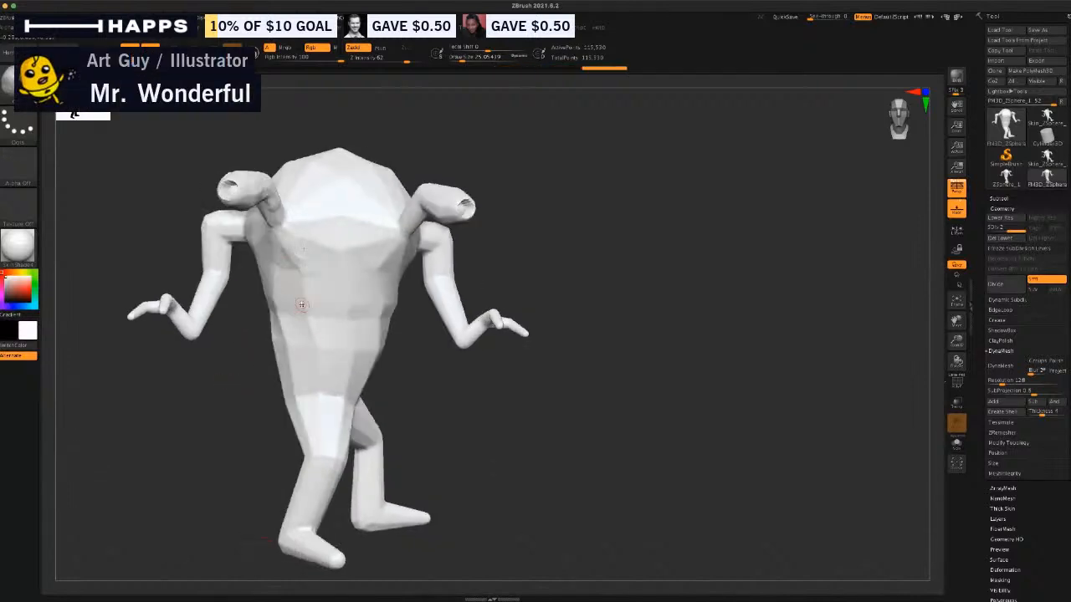
Increase the Draw Size to about 41 and build up clay on the forehead, upper arm and side of the torso.
key("space")
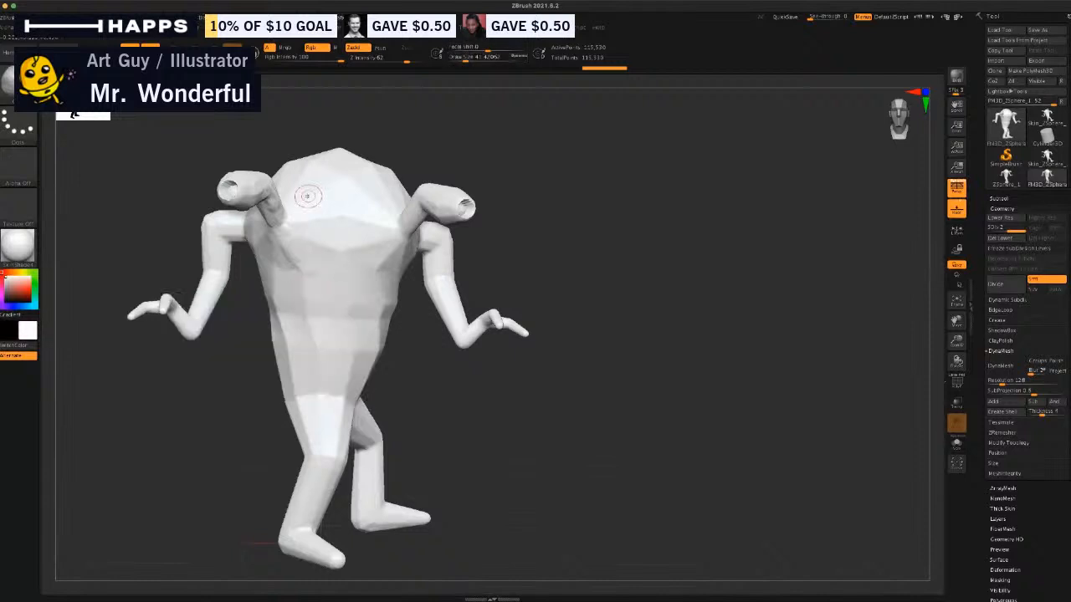
left_click_drag(336, 204, 343, 198)
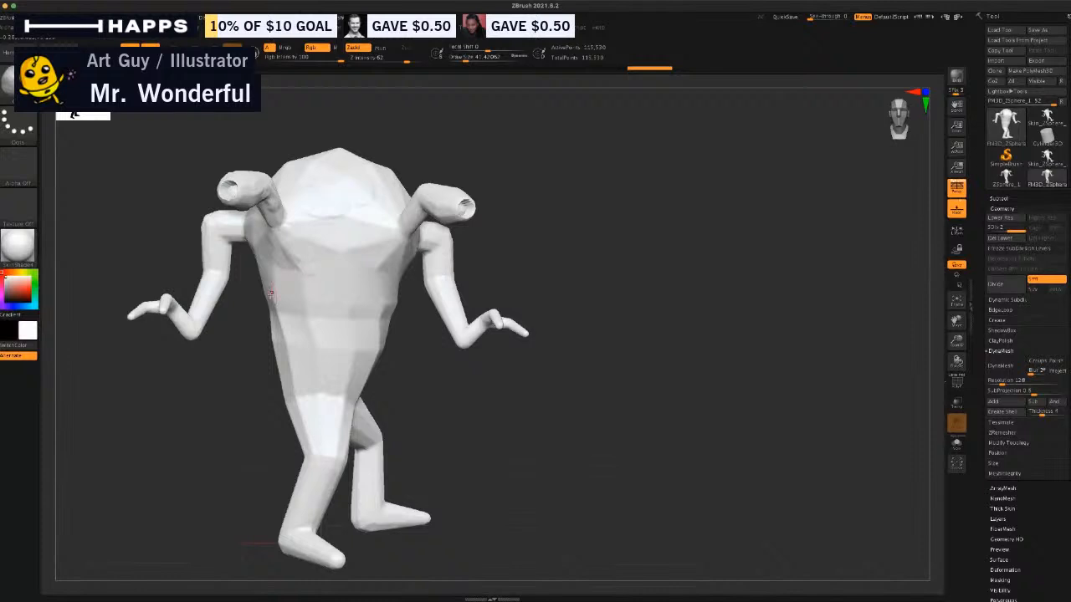
mouse_move(104, 251)
left_mouse_down()
mouse_move(184, 234)
mouse_move(179, 213)
mouse_move(149, 227)
mouse_move(145, 266)
left_mouse_up()
left_click_drag(143, 402, 210, 394)
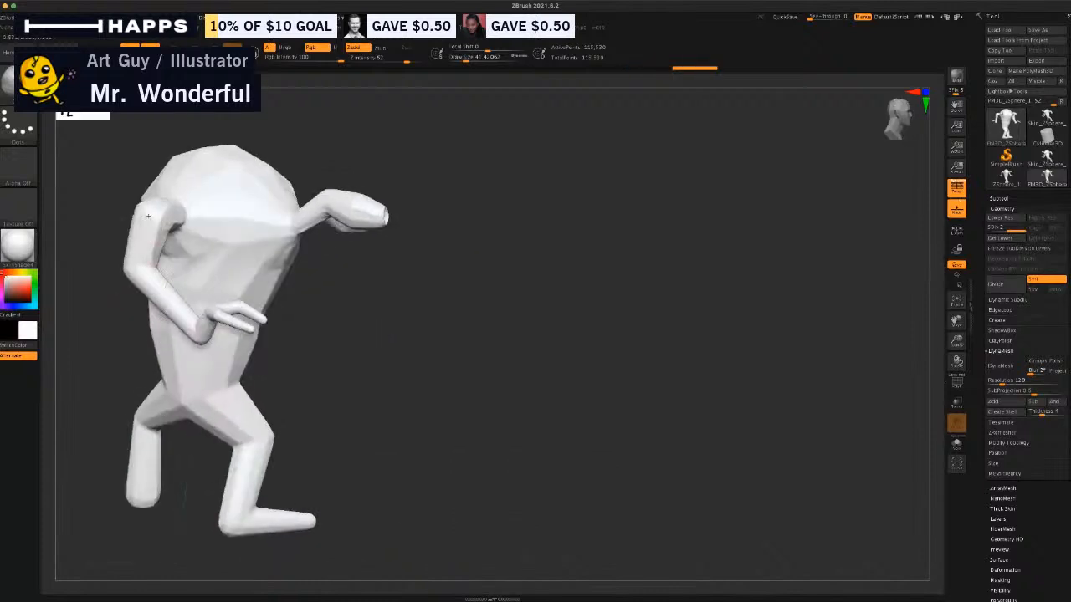
left_click_drag(144, 219, 144, 268)
left_click_drag(143, 347, 115, 347)
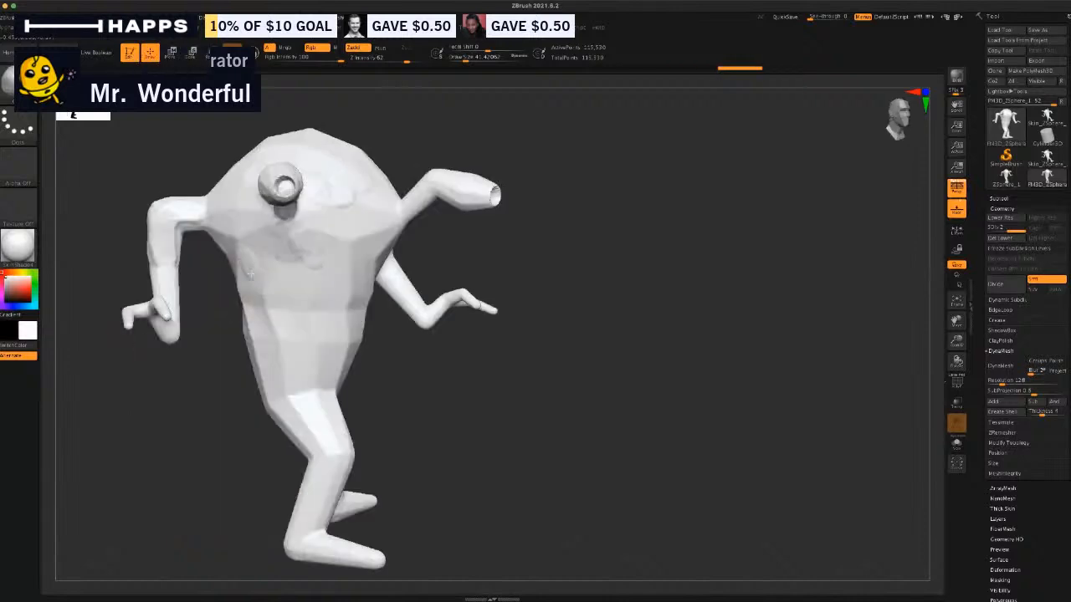
left_click_drag(240, 251, 246, 276)
Undo the last clay stroke on the torso and build up the shoulder and upper arm with clay.
mouse_move(415, 399)
left_mouse_down()
mouse_move(382, 285)
mouse_move(314, 288)
mouse_move(310, 363)
mouse_move(278, 270)
left_mouse_up()
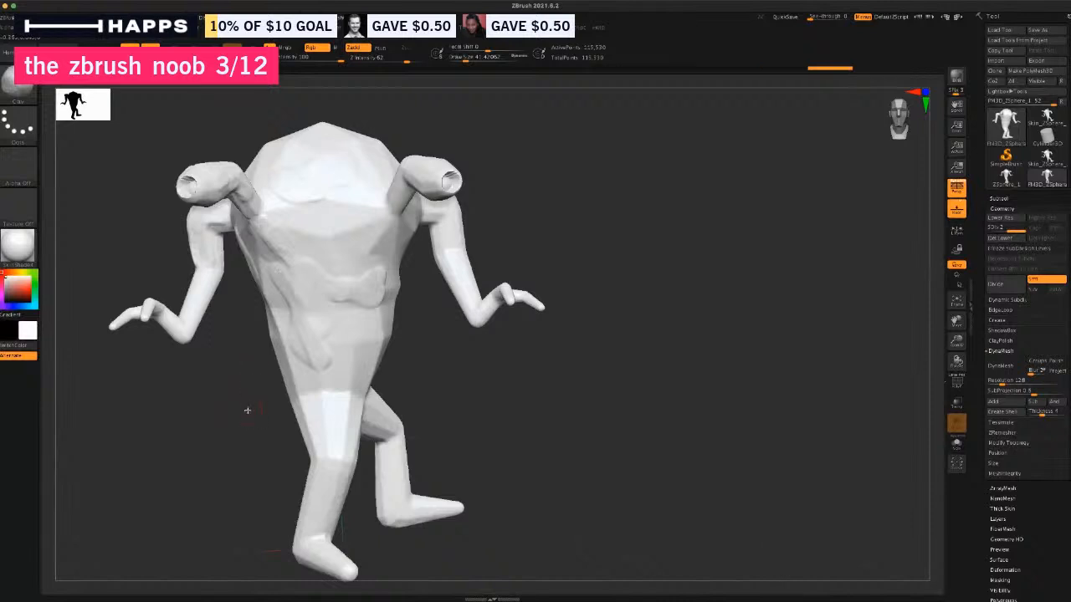
key("super+z")
left_click_drag(235, 434, 211, 435)
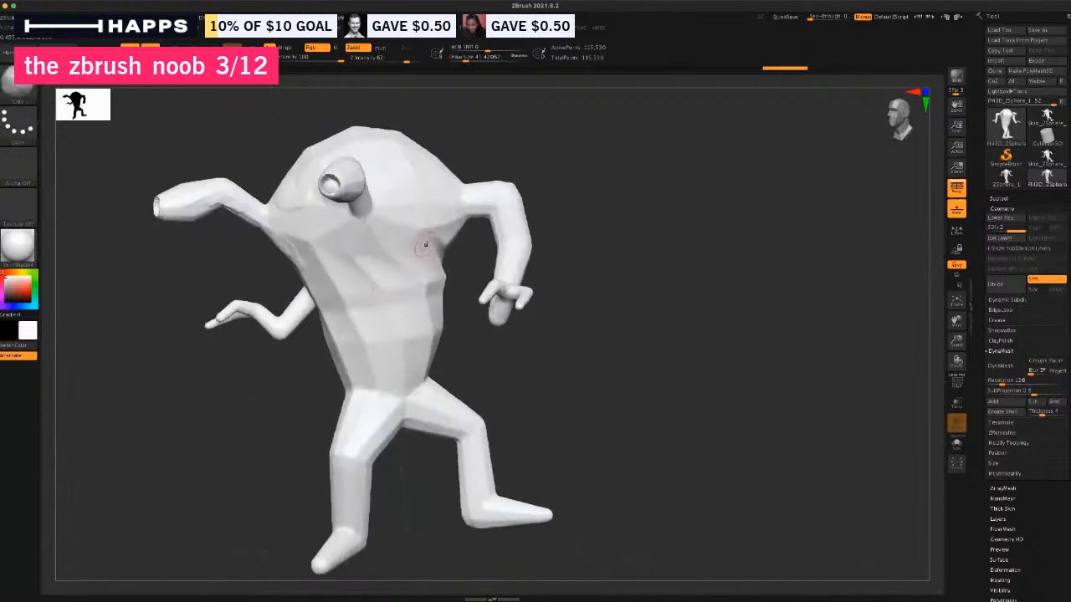
mouse_move(459, 206)
left_mouse_down()
mouse_move(497, 211)
mouse_move(509, 242)
left_mouse_up()
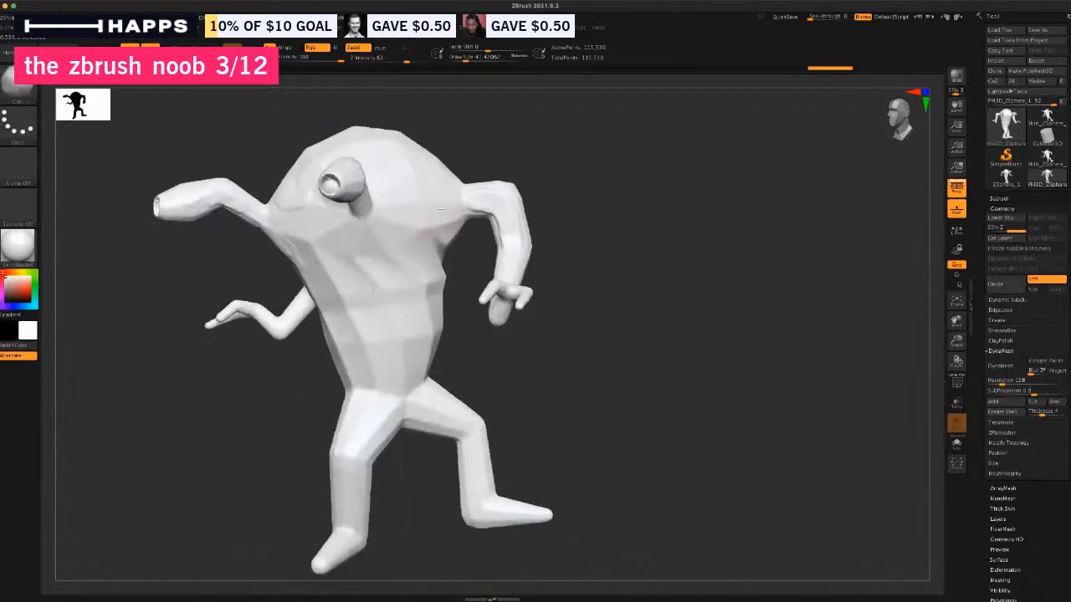
mouse_move(591, 217)
left_mouse_down()
mouse_move(564, 270)
mouse_move(605, 254)
mouse_move(588, 240)
mouse_move(602, 239)
mouse_move(577, 251)
left_mouse_up()
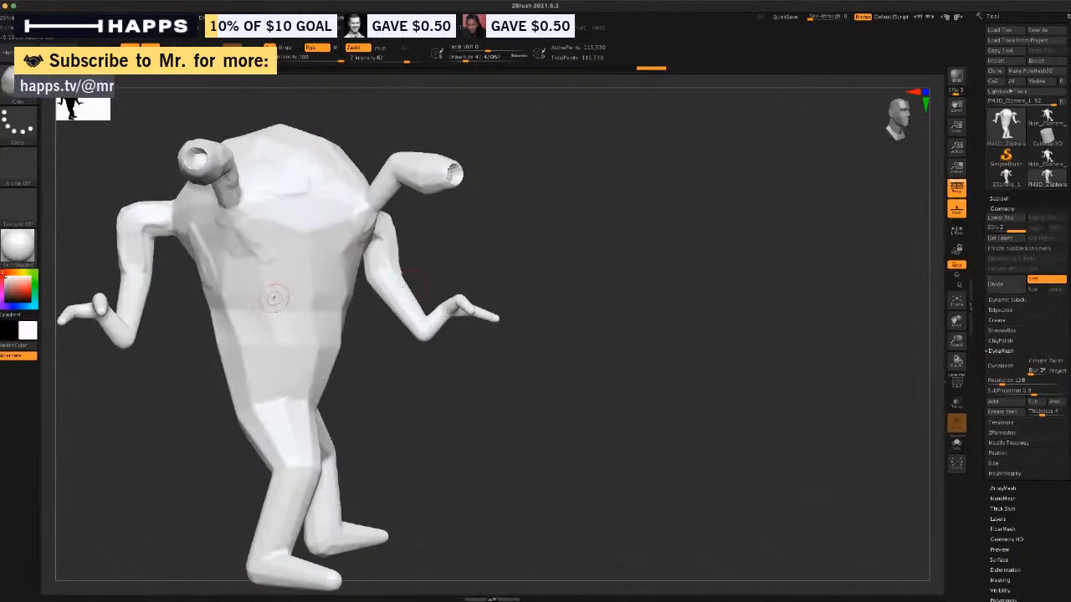
Build up clay across the belly, then mask a small round spot on the chest and clear that mask.
left_click_drag(247, 305, 323, 328)
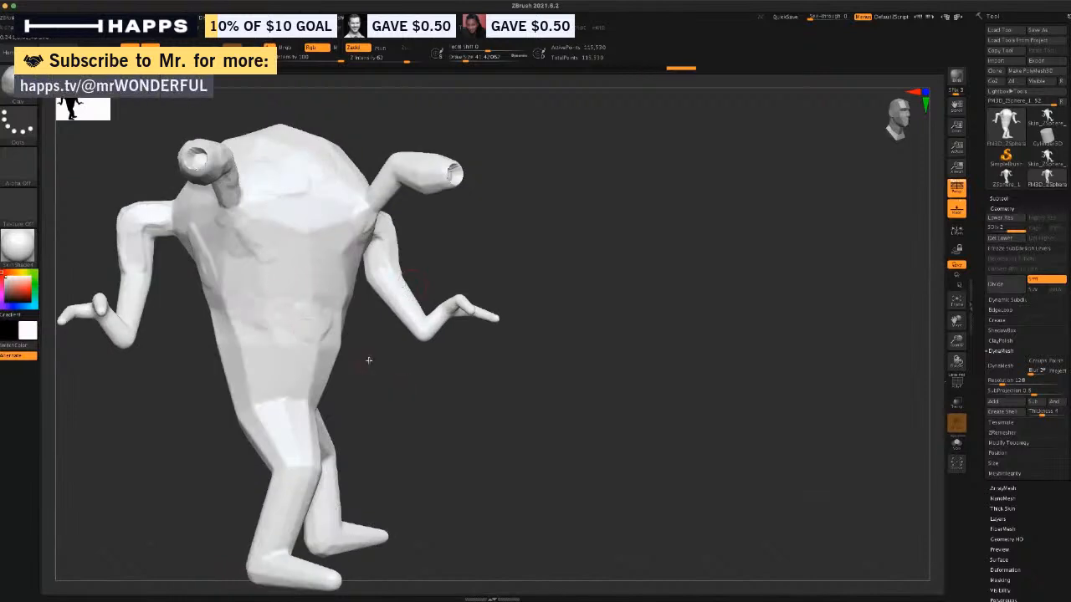
left_click_drag(294, 277, 288, 281, "ctrl")
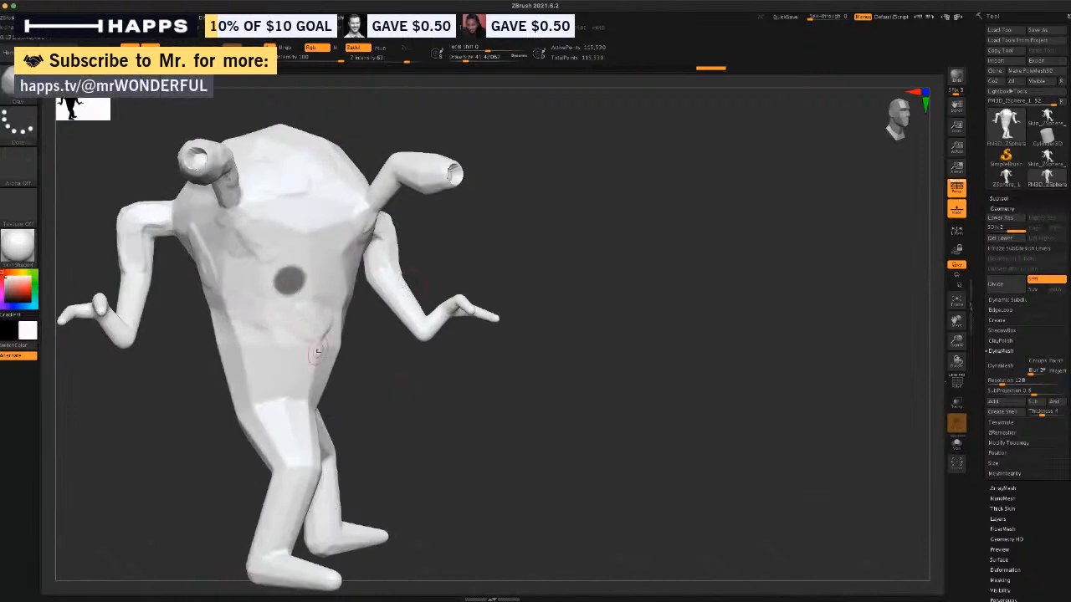
left_click_drag(361, 368, 373, 375, "ctrl")
Add clay to the lower side of the torso just above the hip.
mouse_move(432, 411)
left_mouse_down()
mouse_move(418, 418)
mouse_move(454, 404)
mouse_move(480, 423)
mouse_move(564, 406)
mouse_move(452, 416)
left_mouse_up()
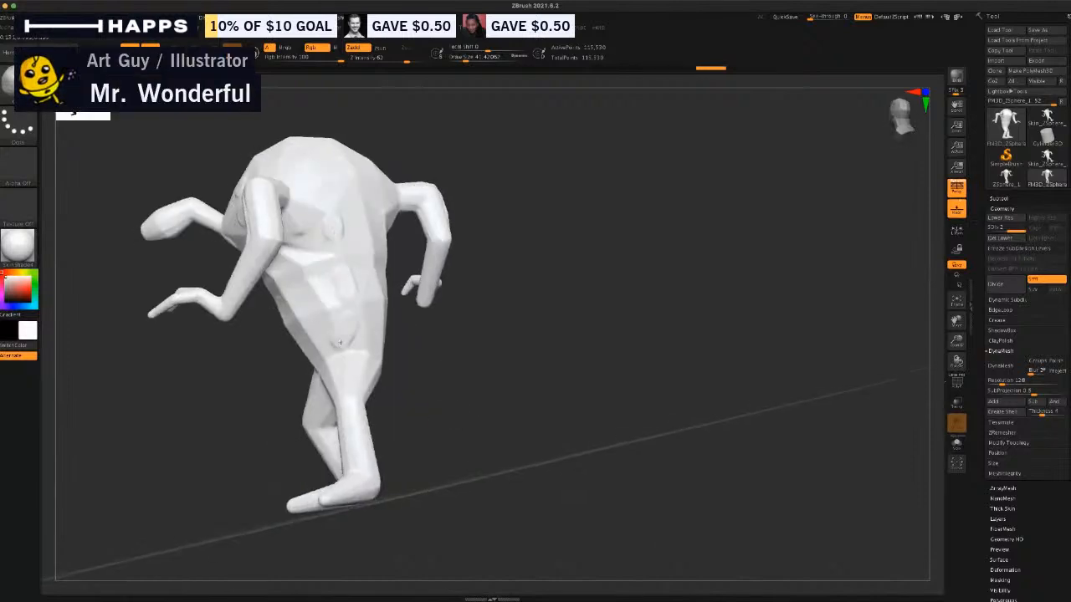
left_click_drag(397, 367, 470, 401)
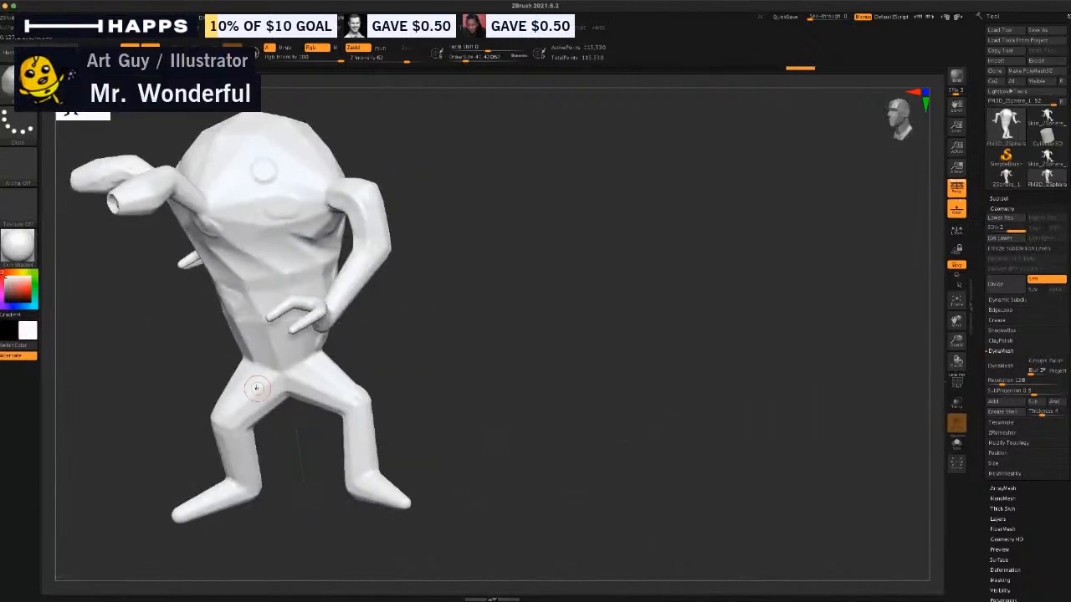
mouse_move(183, 389)
left_mouse_down()
mouse_move(223, 380)
mouse_move(206, 363)
left_mouse_up()
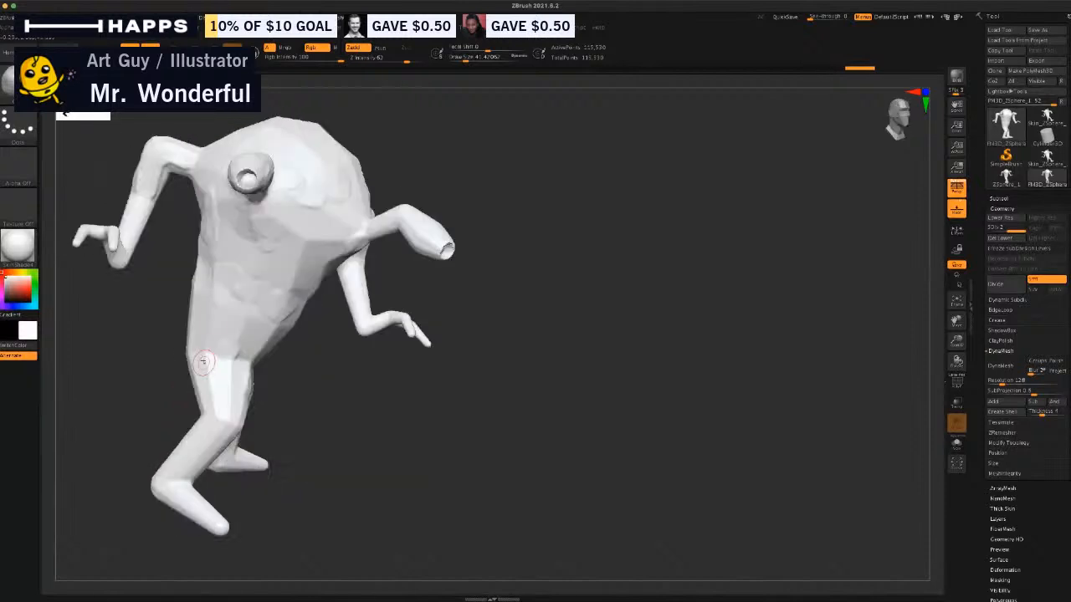
left_click_drag(211, 315, 211, 324)
mouse_move(159, 353)
left_mouse_down()
mouse_move(184, 356)
mouse_move(135, 347)
left_mouse_up()
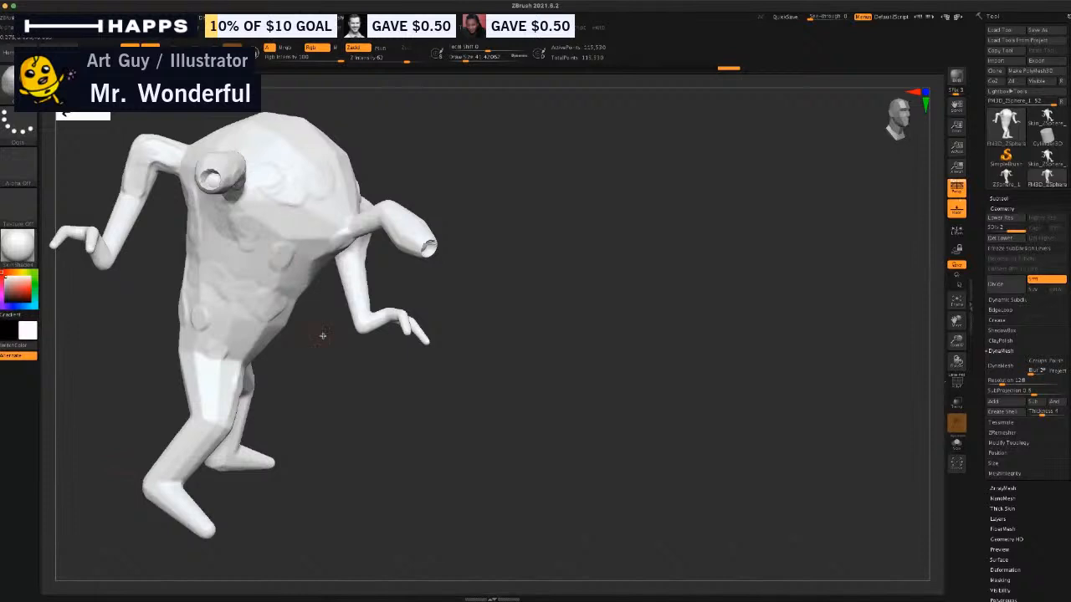
left_click_drag(337, 375, 383, 368)
Try a small mask spot on the chest, undo it and lay clay strokes down the front of the belly.
left_click_drag(284, 261, 281, 268, "ctrl")
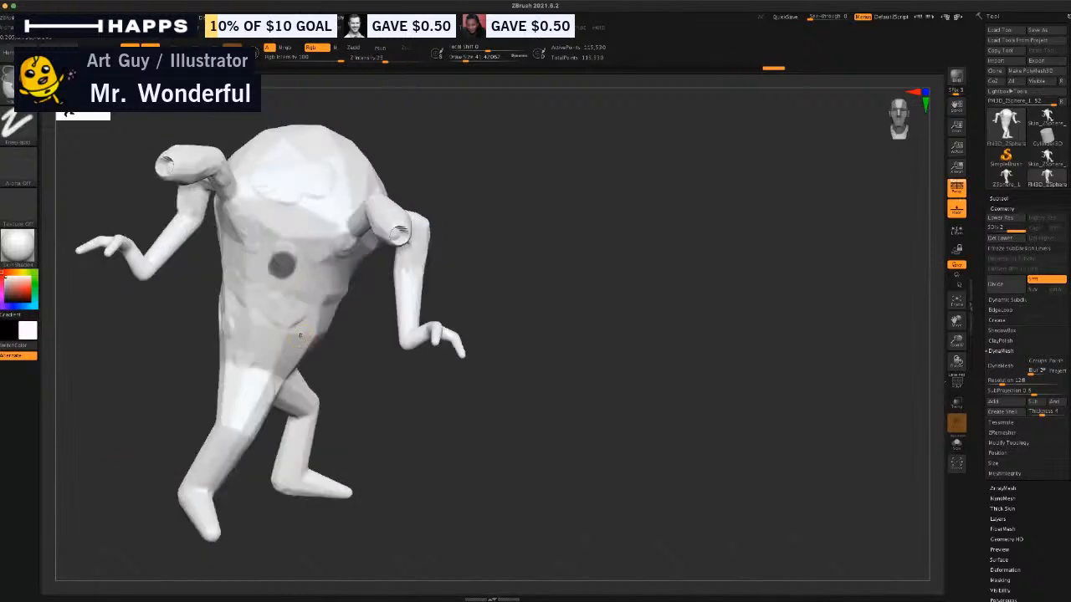
key("ctrl+z")
mouse_move(285, 312)
left_mouse_down()
mouse_move(265, 283)
mouse_move(264, 354)
left_mouse_up()
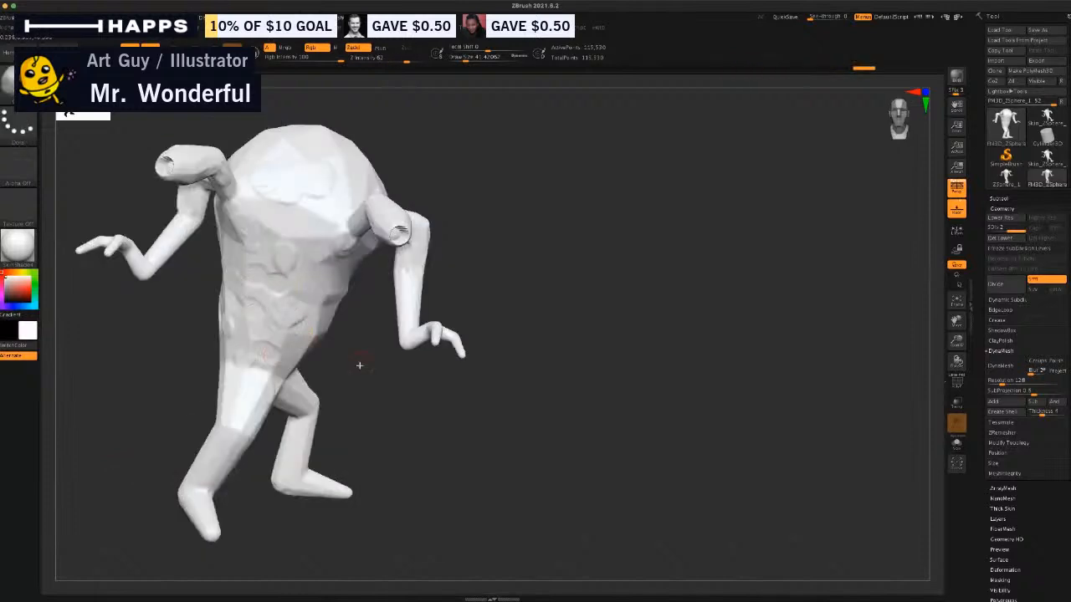
left_click_drag(360, 365, 411, 404)
mouse_move(569, 370)
left_mouse_down()
mouse_move(507, 413)
mouse_move(335, 342)
left_mouse_up()
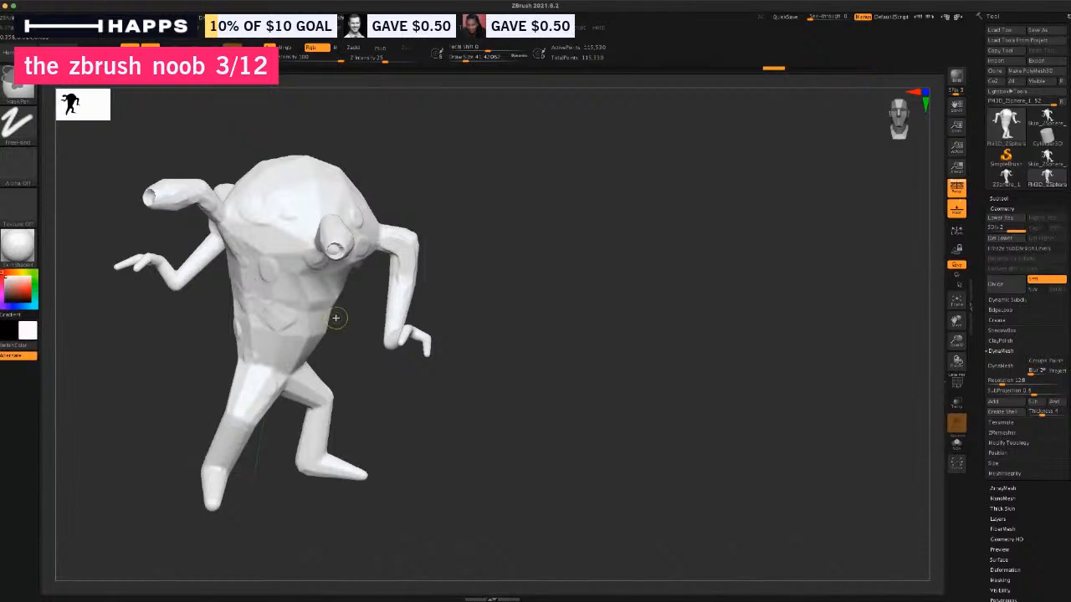
Choose a new active masking brush and skip its reminder note until the next restart.
key("b")
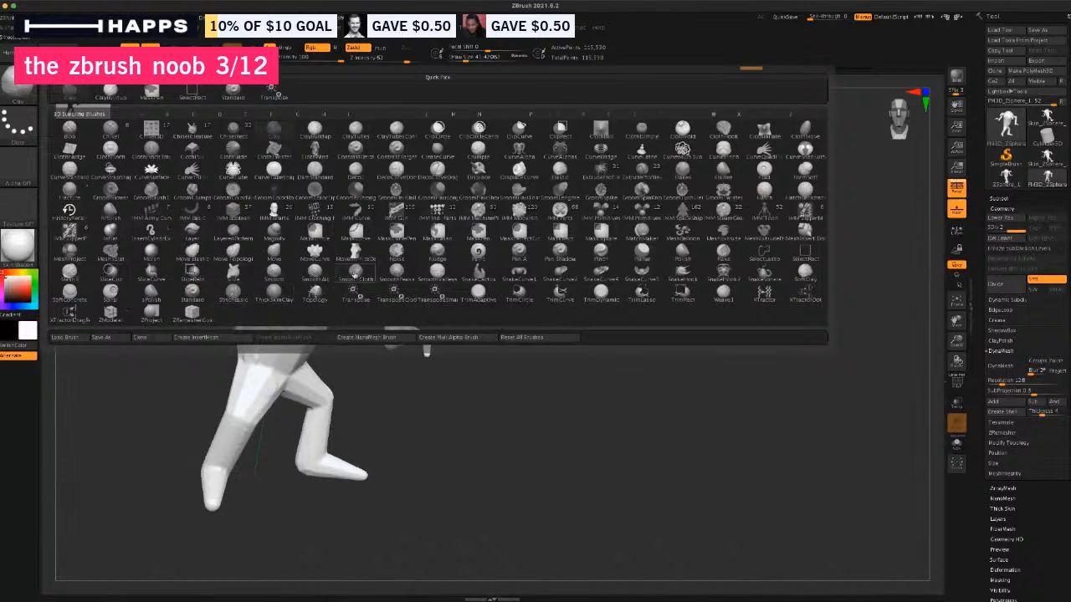
mouse_move(473, 218)
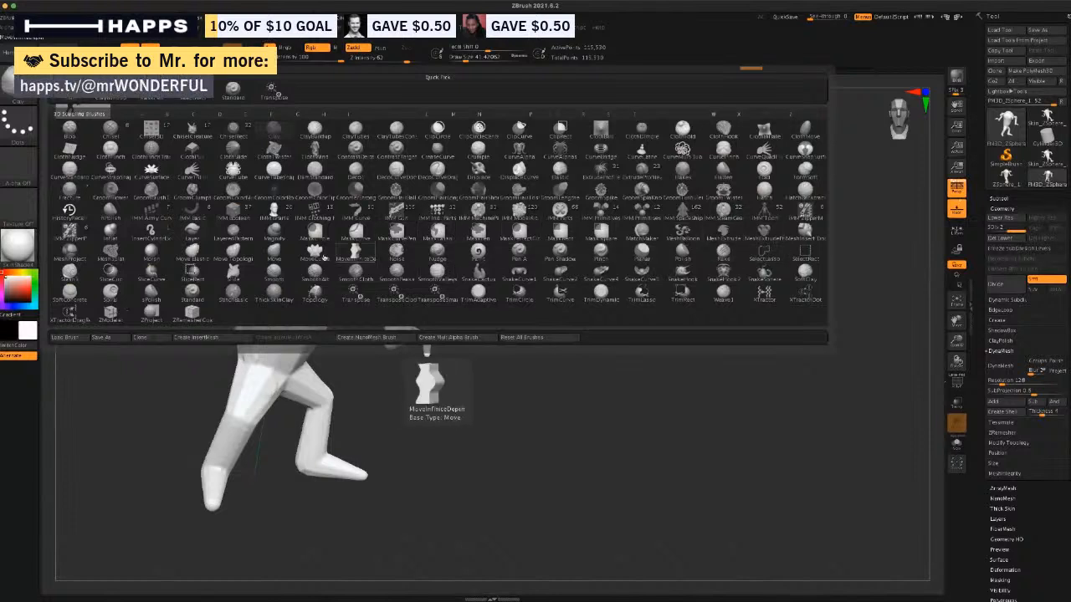
left_click(116, 254)
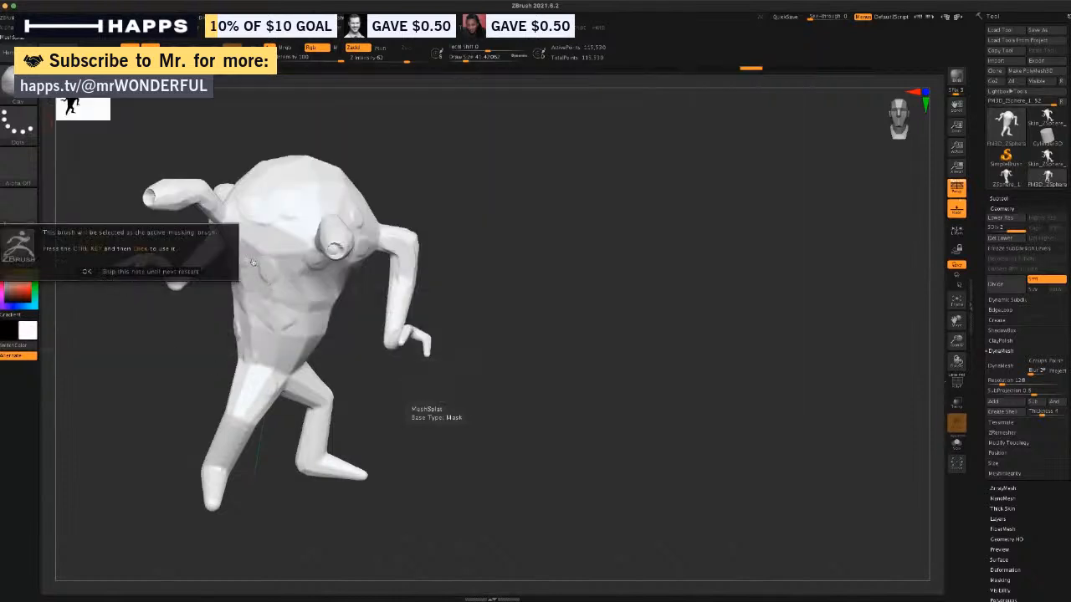
left_click(132, 274)
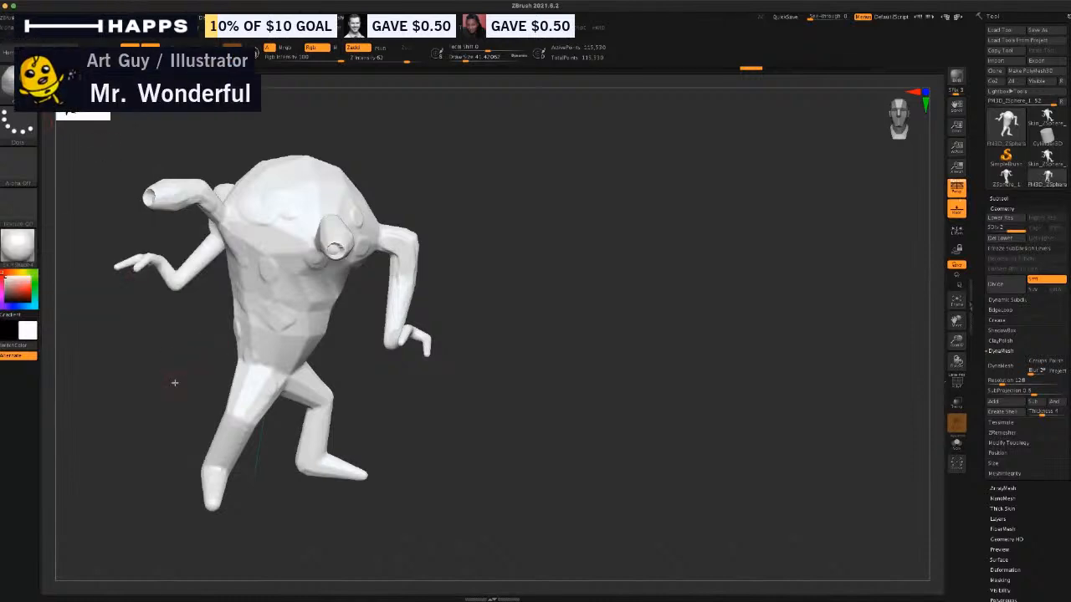
Try to isolate part of the torso with a visibility selection from the shoulder down to the hip.
left_click_drag(175, 382, 218, 173)
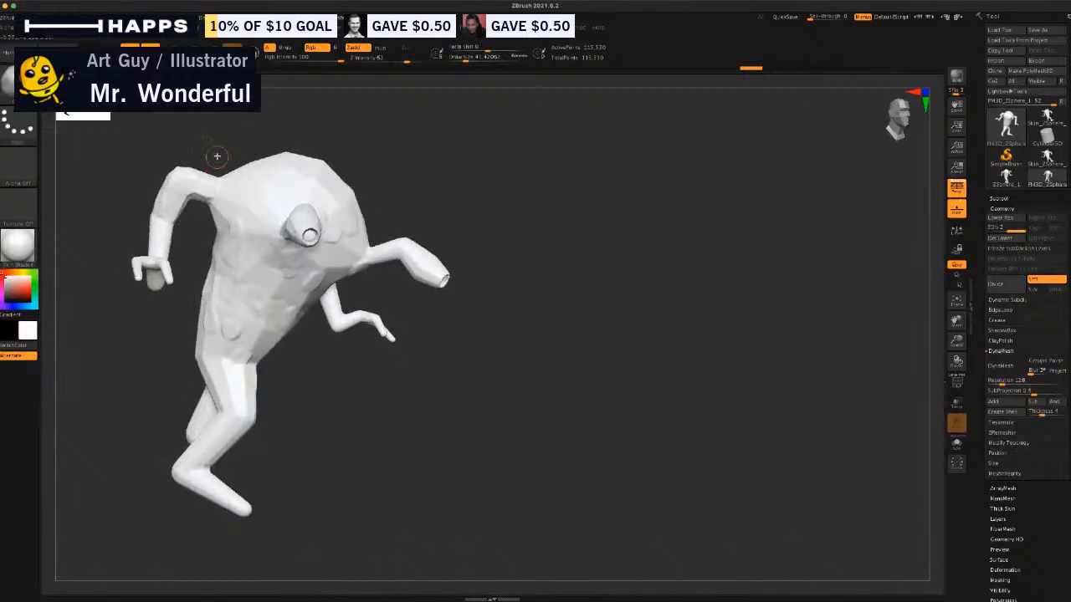
key("ctrl+shift")
mouse_move(221, 171)
left_mouse_down("ctrl+shift")
mouse_move(305, 180)
mouse_move(345, 219)
mouse_move(334, 297)
mouse_move(269, 342)
mouse_move(229, 398)
mouse_move(202, 353)
mouse_move(231, 371)
left_mouse_up("ctrl+shift")
left_click_drag(355, 436, 342, 419)
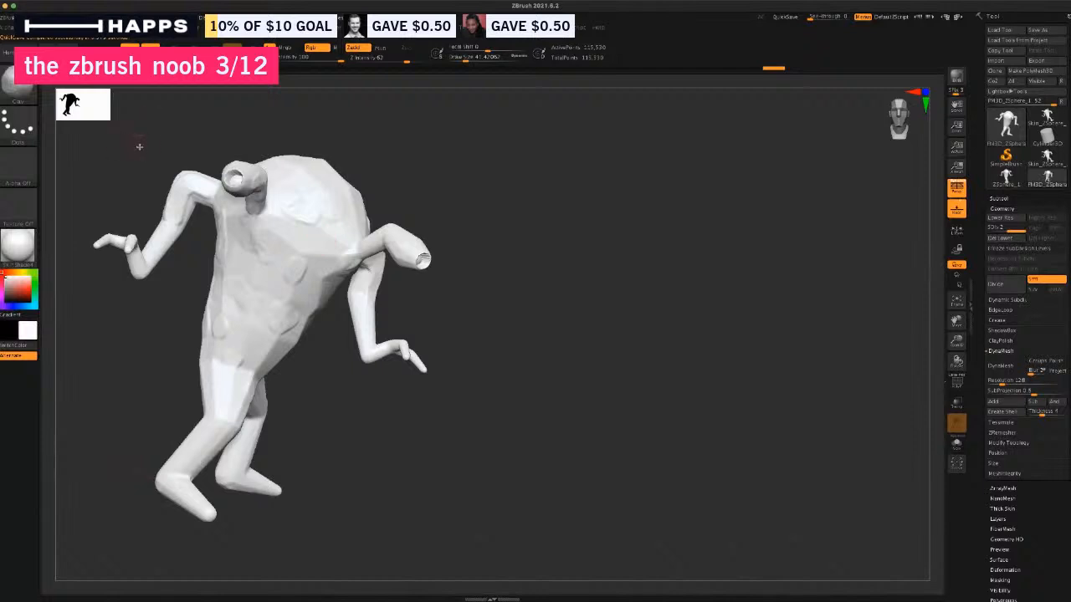
Set the masking brush to the lasso type and try to mask the hip area below the waist.
left_click(26, 96)
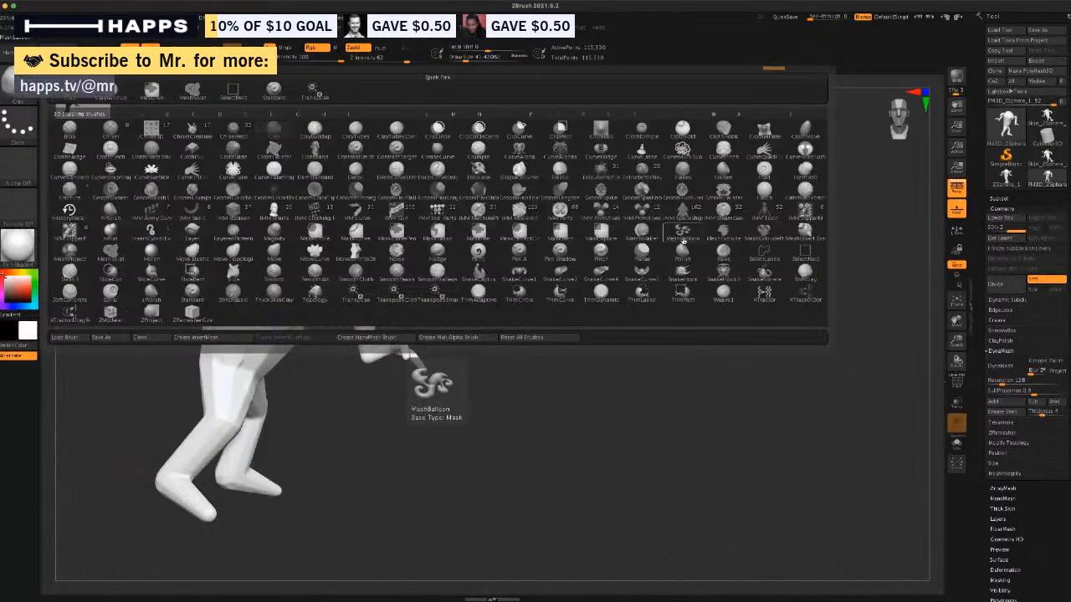
left_click(74, 253)
left_click_drag(164, 352, 215, 350)
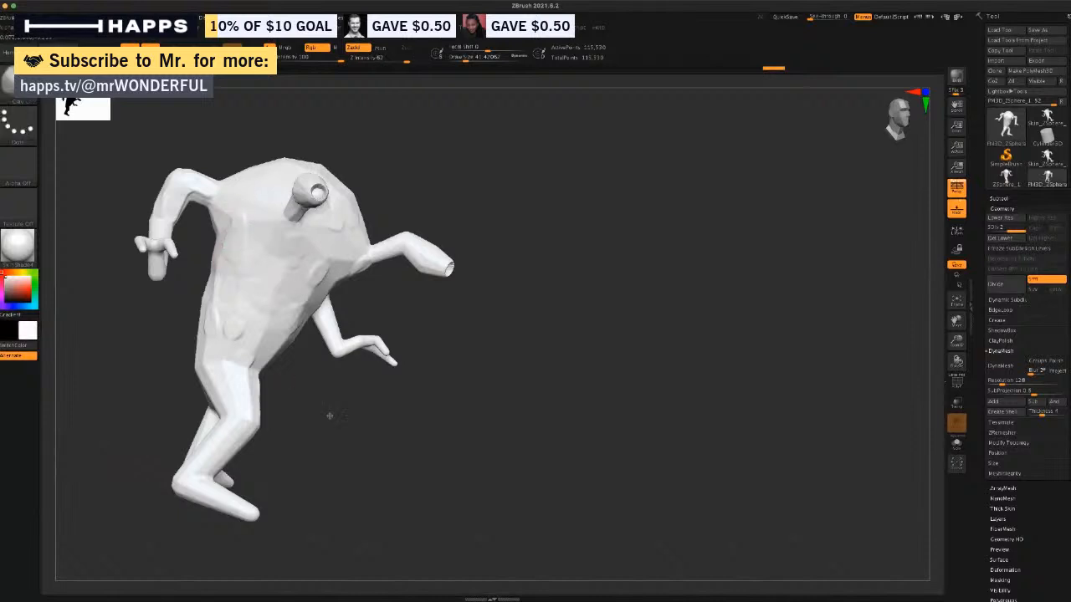
left_click_drag(330, 416, 217, 375)
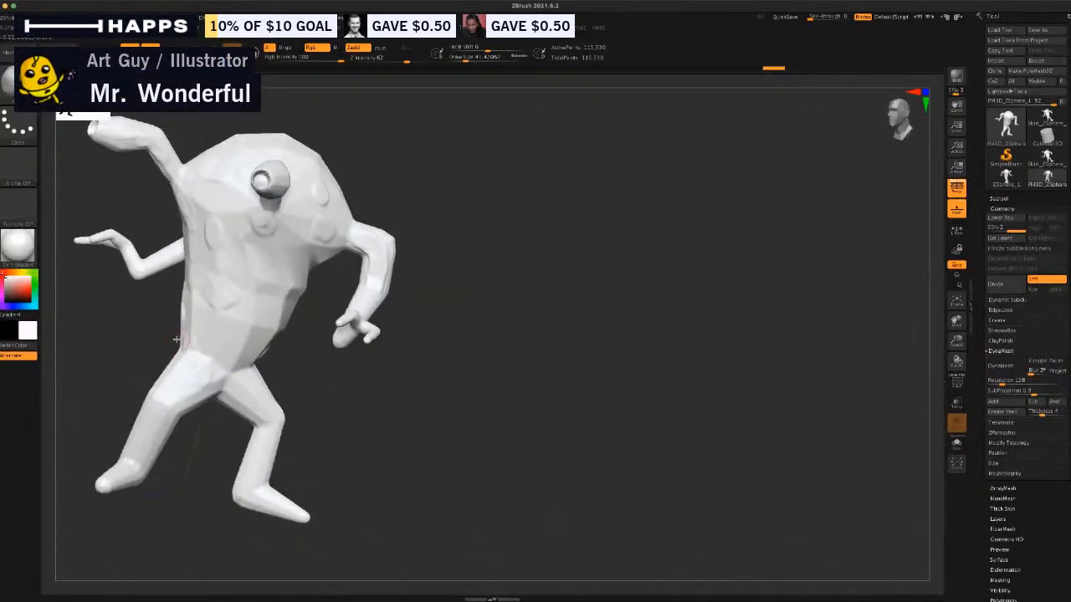
key("ctrl")
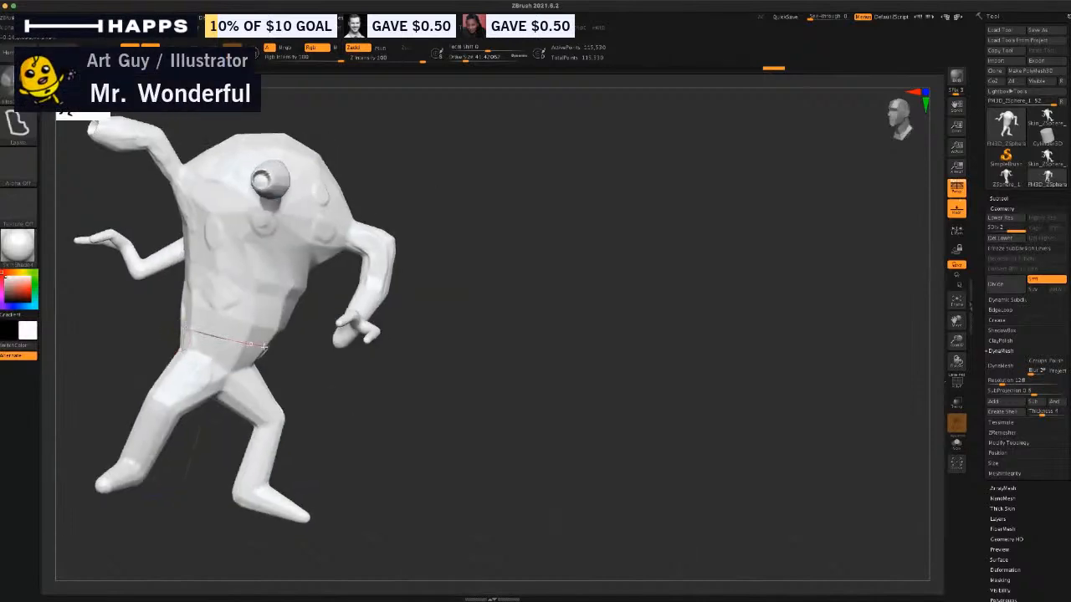
left_click_drag(280, 366, 277, 452, "ctrl")
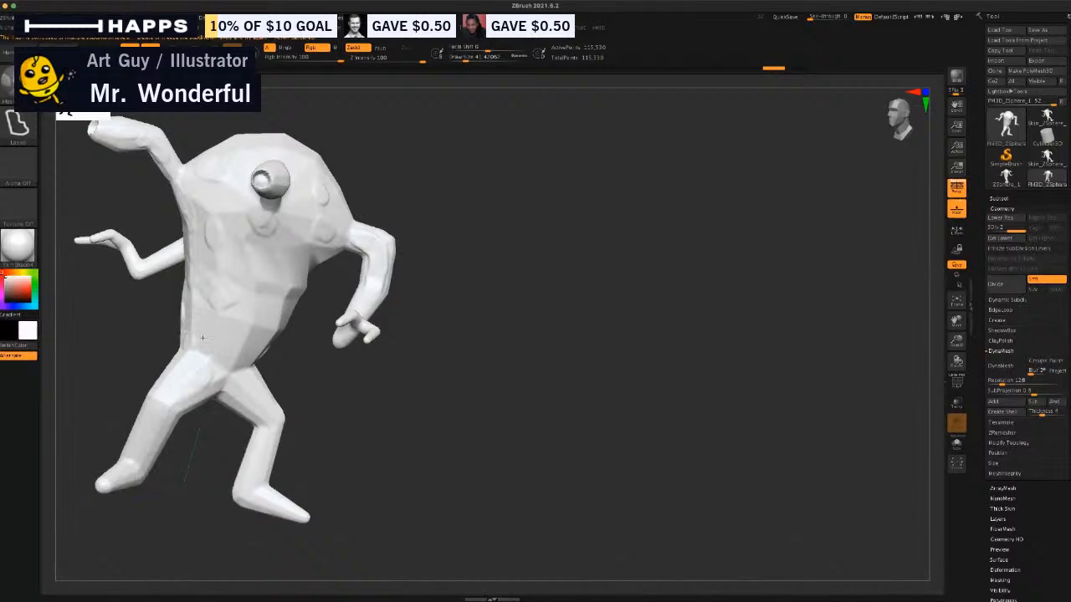
left_click_drag(284, 367, 313, 428, "ctrl")
Try to isolate the hip and lower torso with visibility selections and restore the whole body.
key("ctrl")
left_click_drag(284, 365, 297, 396, "ctrl+shift")
left_click(276, 389, "ctrl+shift")
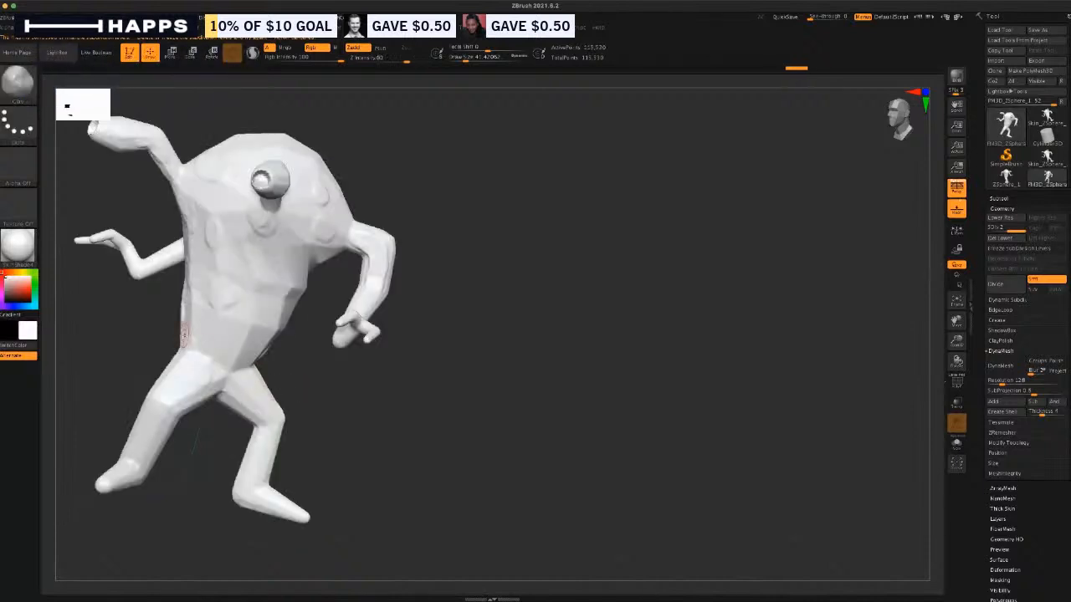
key("ctrl+shift")
mouse_move(258, 354)
left_mouse_down("ctrl+shift")
mouse_move(296, 378)
mouse_move(307, 419)
mouse_move(283, 453)
mouse_move(164, 418)
mouse_move(133, 368)
mouse_move(141, 337)
left_mouse_up("ctrl+shift")
key("ctrl+shift")
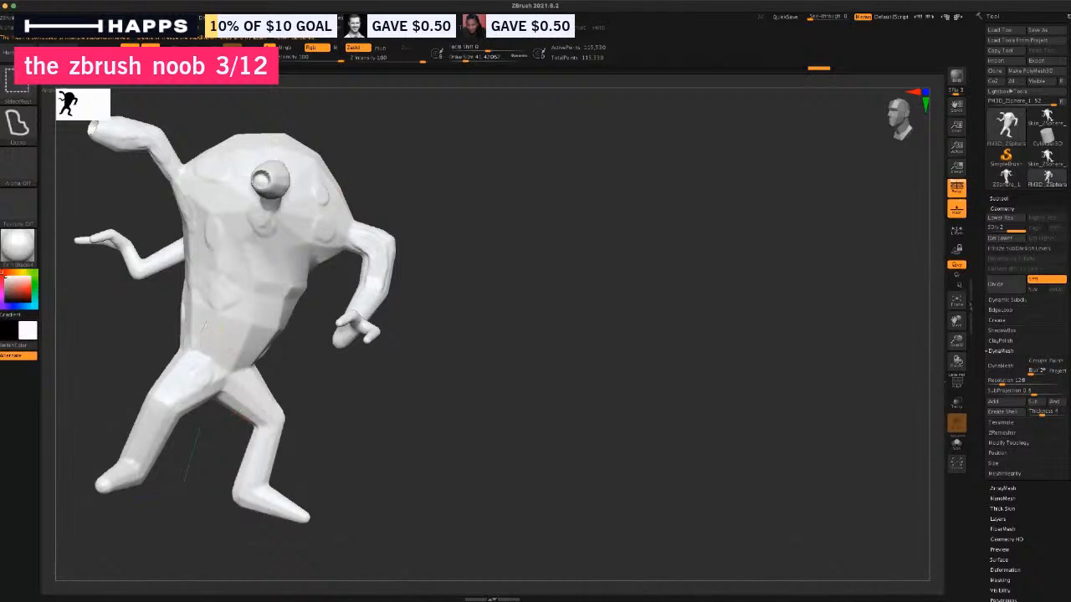
left_click(234, 316, "ctrl+shift")
left_click(245, 346, "ctrl+shift")
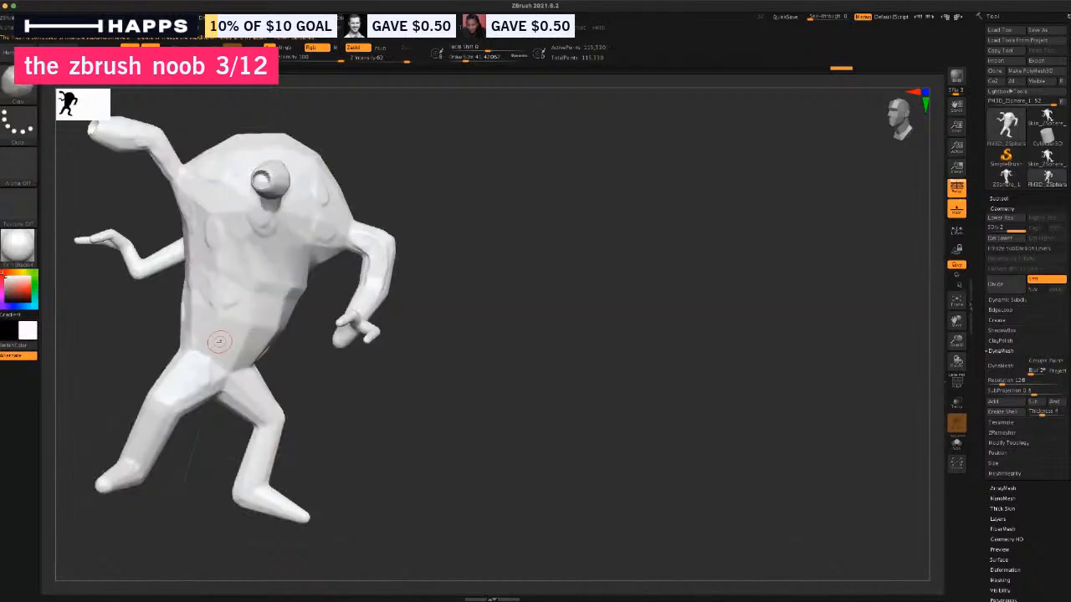
Try to extract a mesh patch from the front of the torso with the MeshProject lasso.
mouse_move(198, 341)
left_mouse_down("ctrl")
mouse_move(191, 313)
mouse_move(208, 331)
left_mouse_up("ctrl")
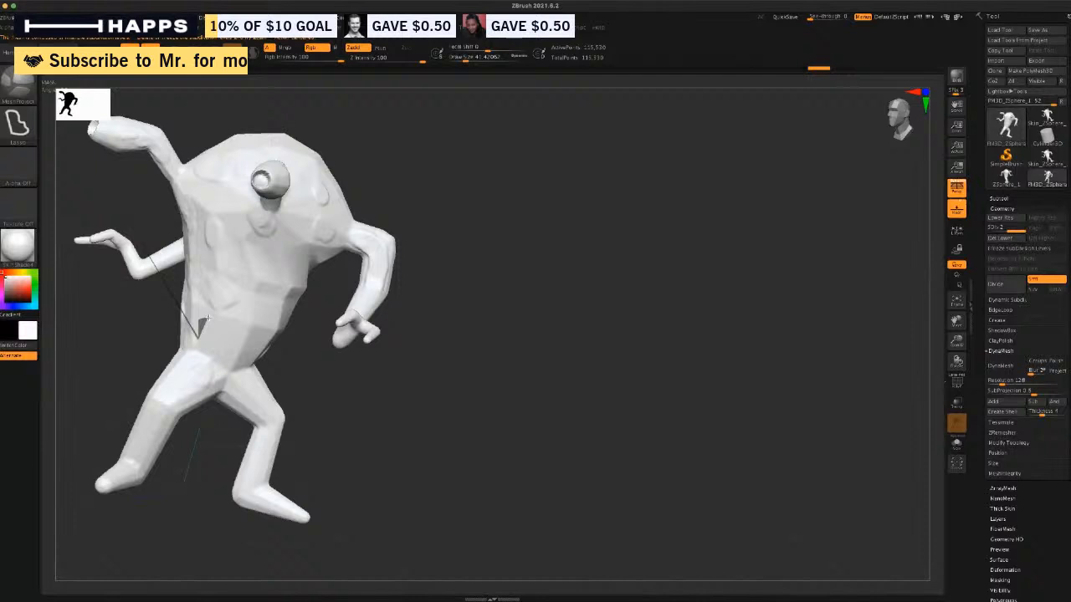
left_click(316, 389, "ctrl")
left_click(318, 391, "ctrl")
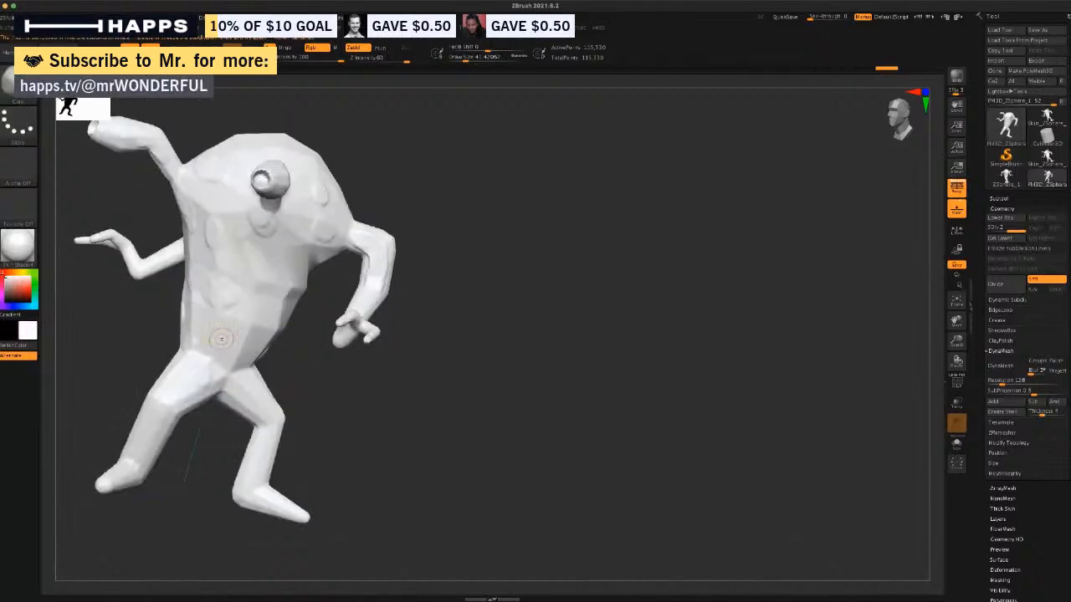
mouse_move(211, 303)
left_mouse_down("ctrl")
mouse_move(243, 338)
mouse_move(205, 342)
left_mouse_up("ctrl")
mouse_move(207, 425)
left_mouse_down()
mouse_move(242, 432)
mouse_move(224, 431)
left_mouse_up()
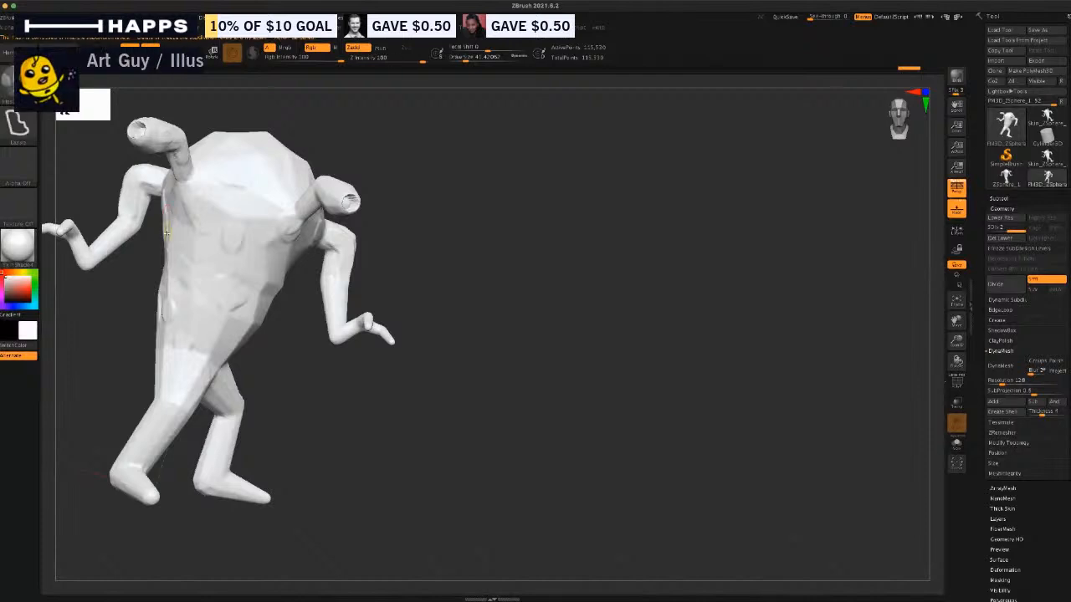
key("ctrl+shift")
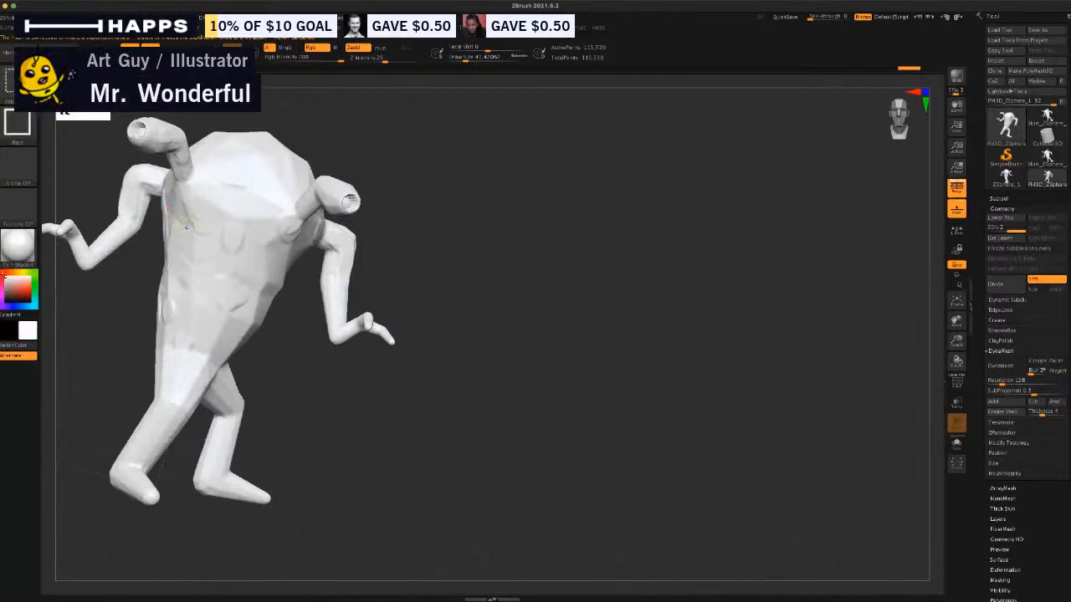
key("ctrl")
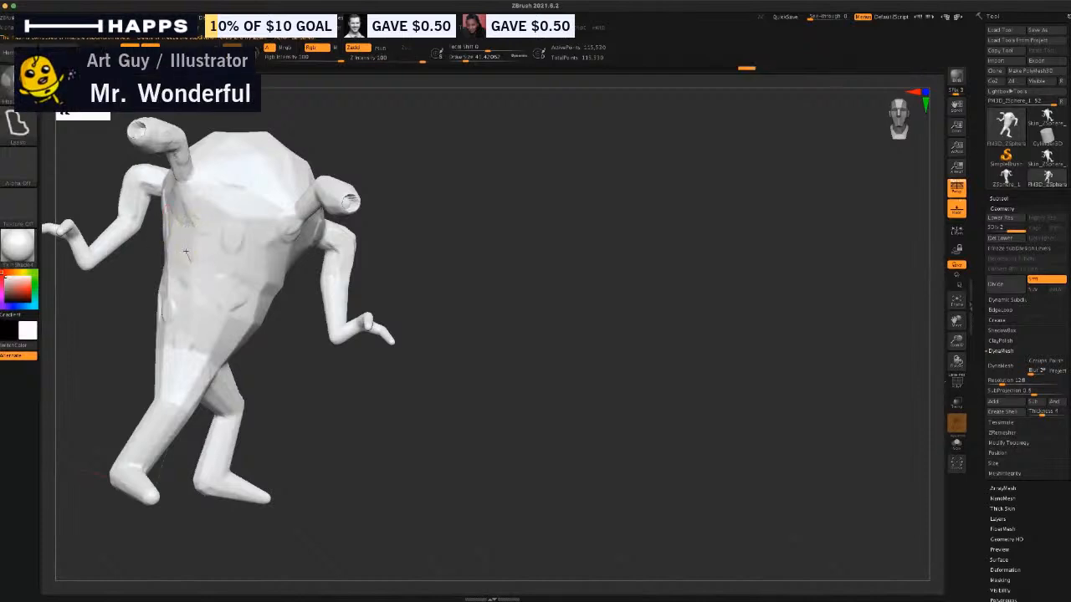
mouse_move(185, 322)
left_mouse_down("ctrl")
mouse_move(251, 265)
mouse_move(255, 295)
left_mouse_up("ctrl")
mouse_move(279, 355)
left_mouse_down()
mouse_move(318, 380)
mouse_move(304, 369)
left_mouse_up()
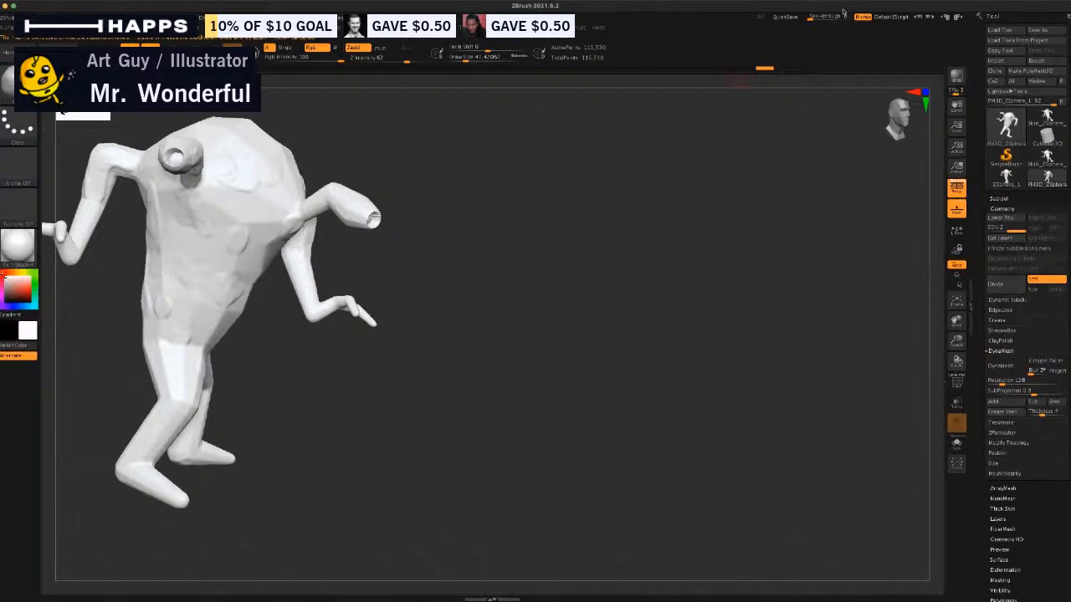
Show the subtool list and retry the lasso outline on the side of the torso.
left_click(999, 199)
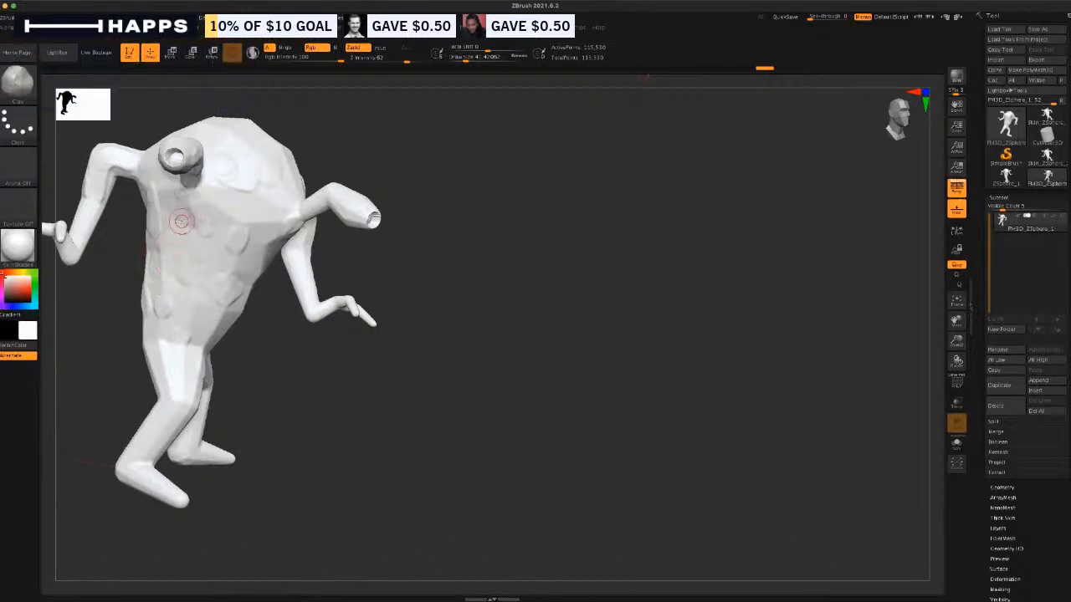
key("ctrl+shift")
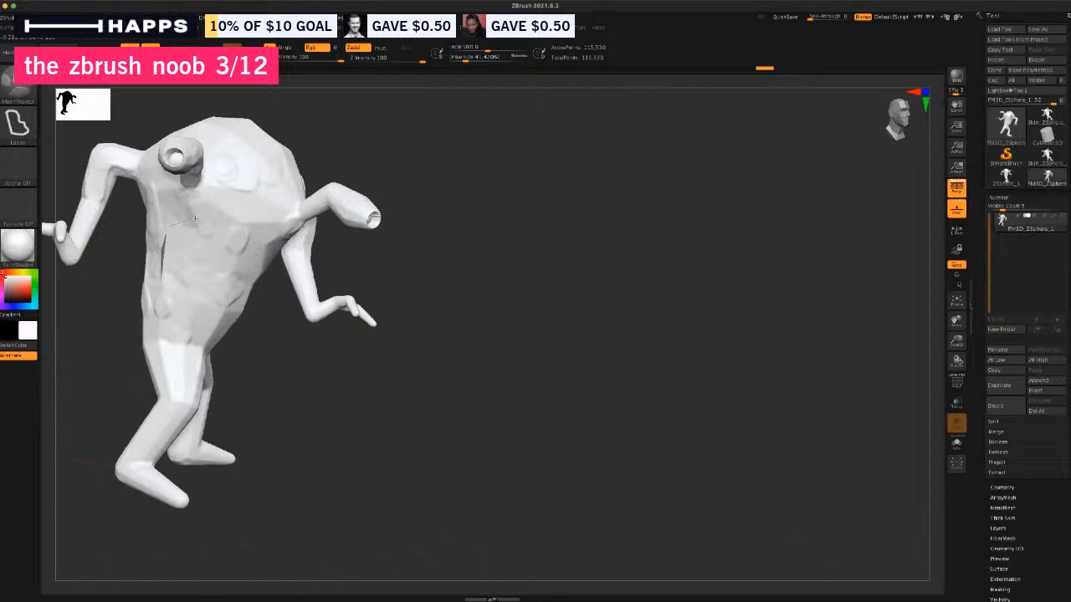
mouse_move(195, 218)
left_mouse_down("ctrl+shift")
mouse_move(239, 301)
mouse_move(210, 347)
left_mouse_up("ctrl+shift")
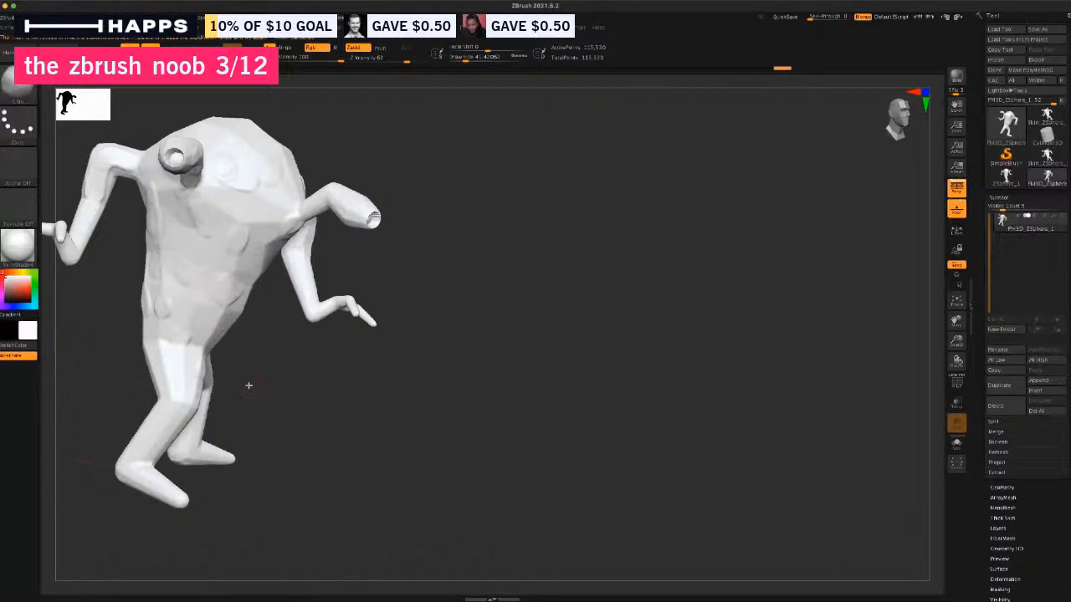
left_click_drag(276, 390, 128, 266)
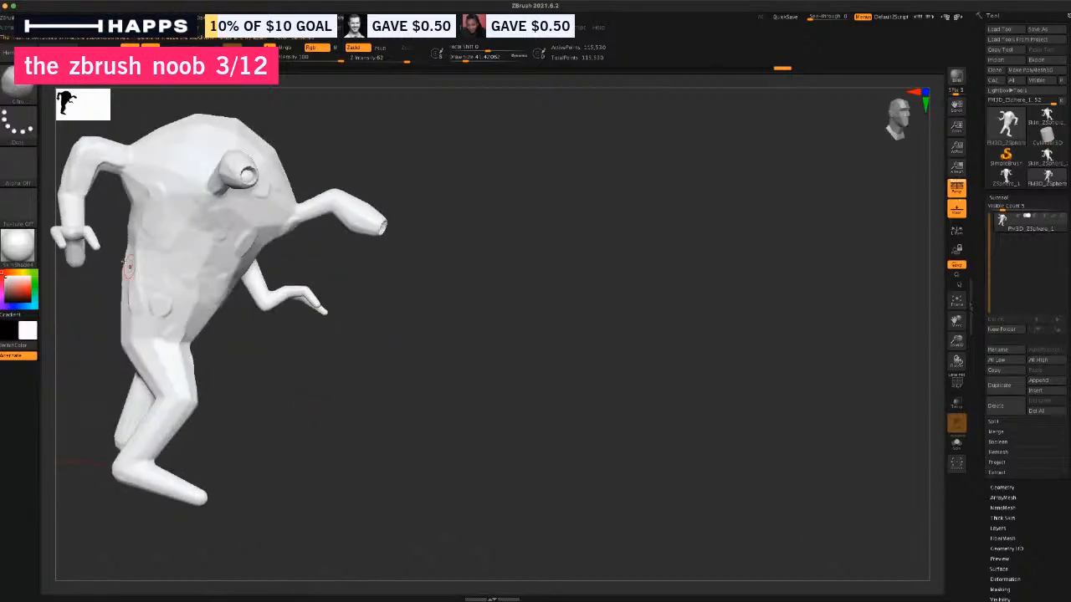
Browse the brush library and try the MeshProject brush on the head.
left_click(28, 87)
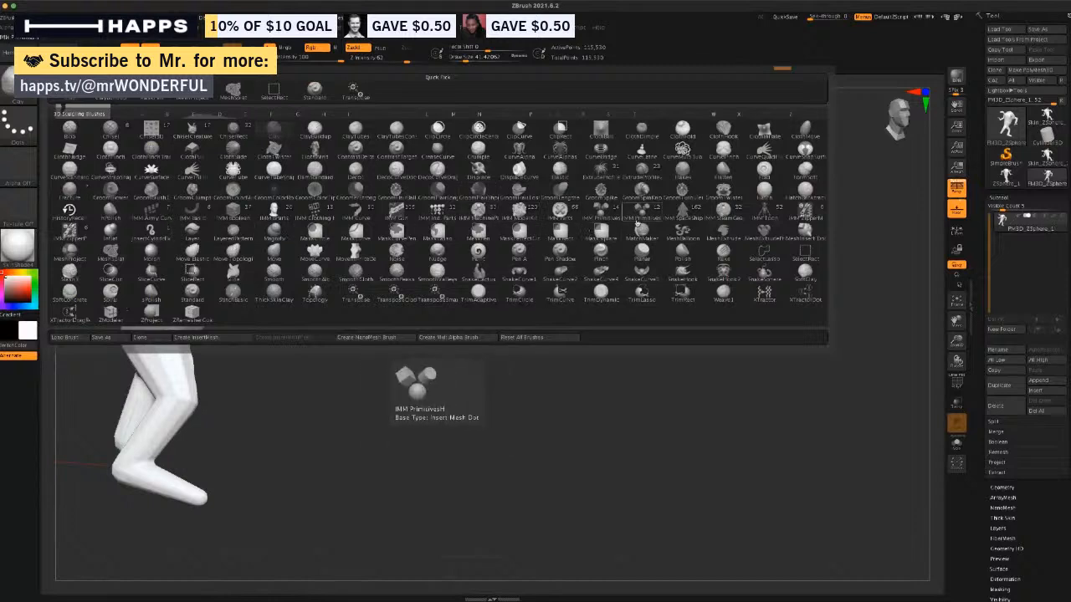
left_click(563, 273)
left_click_drag(344, 376, 327, 378)
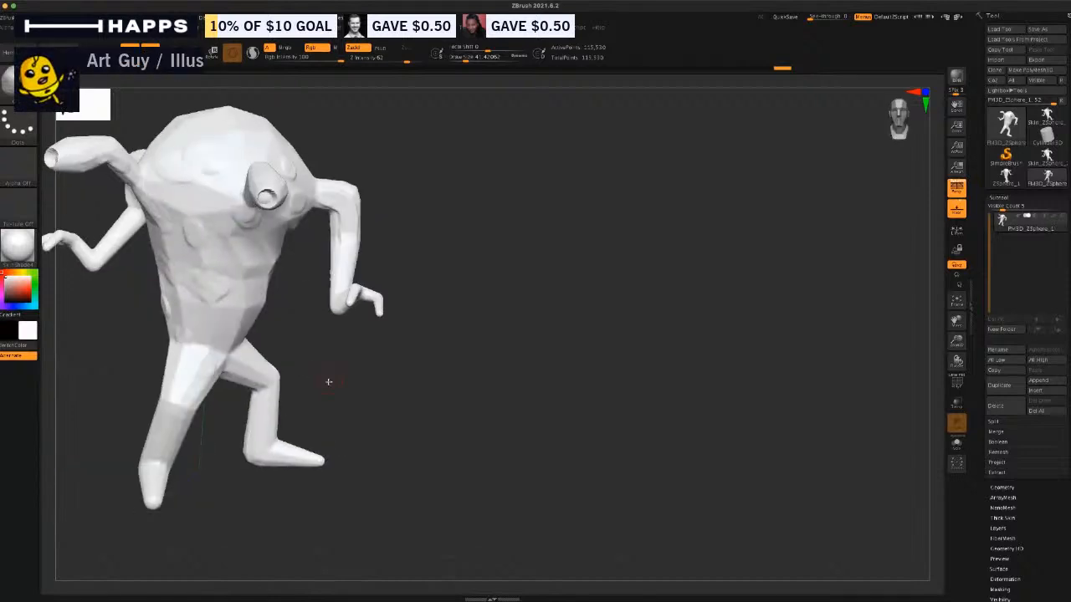
left_click(395, 401, "ctrl")
left_click_drag(396, 413, 389, 389, "alt")
left_click_drag(379, 300, 461, 353, "alt")
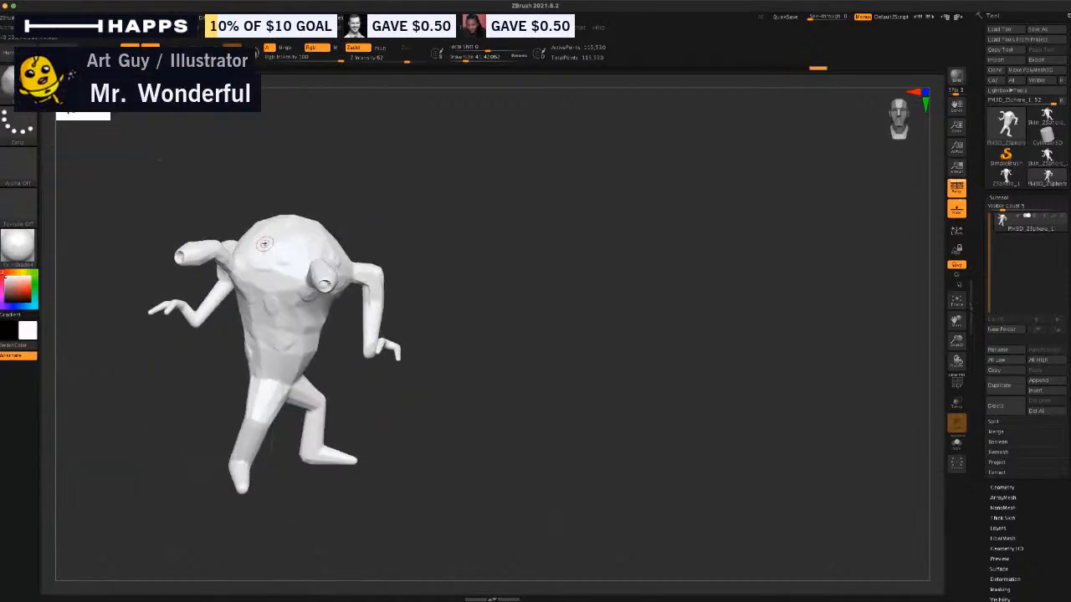
mouse_move(264, 243)
left_mouse_down("ctrl")
mouse_move(251, 219)
mouse_move(259, 175)
mouse_move(339, 243)
mouse_move(264, 243)
left_mouse_up("ctrl")
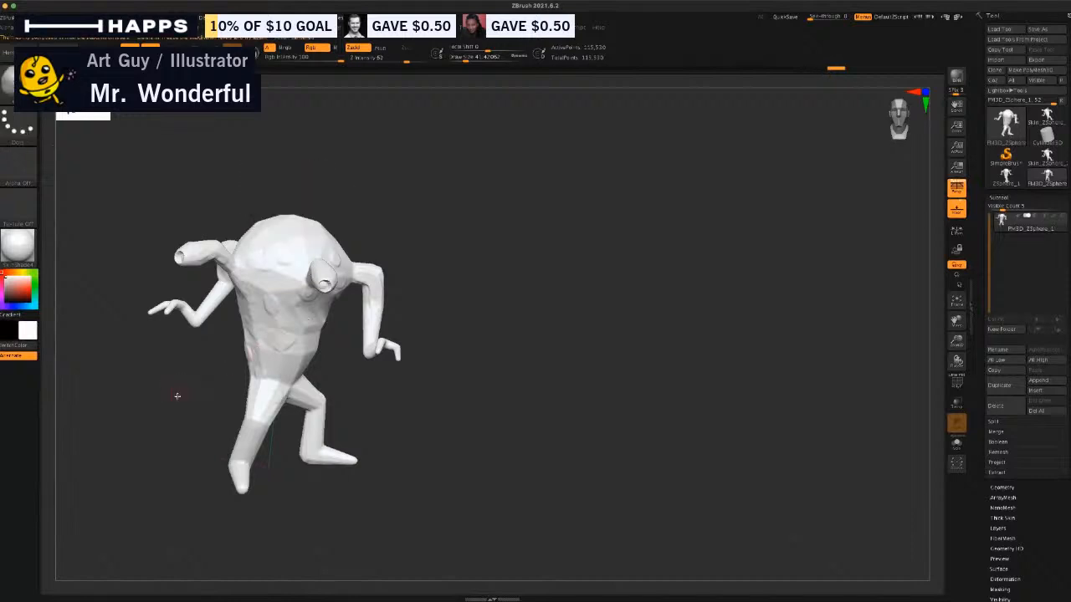
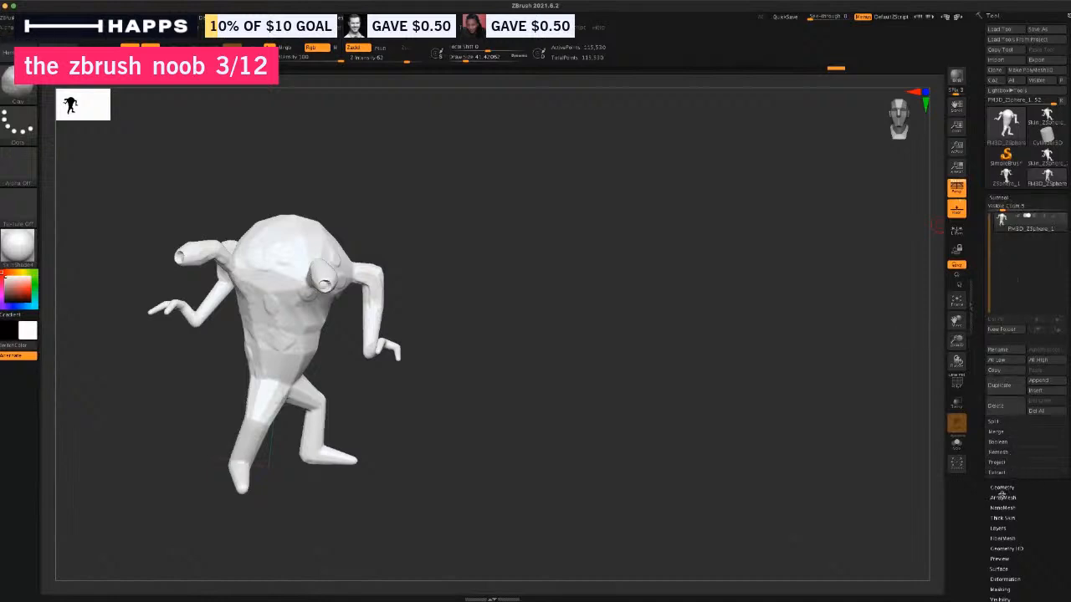
Turn on Freeze SubDivision Levels in the model's geometry settings.
left_click(1006, 488)
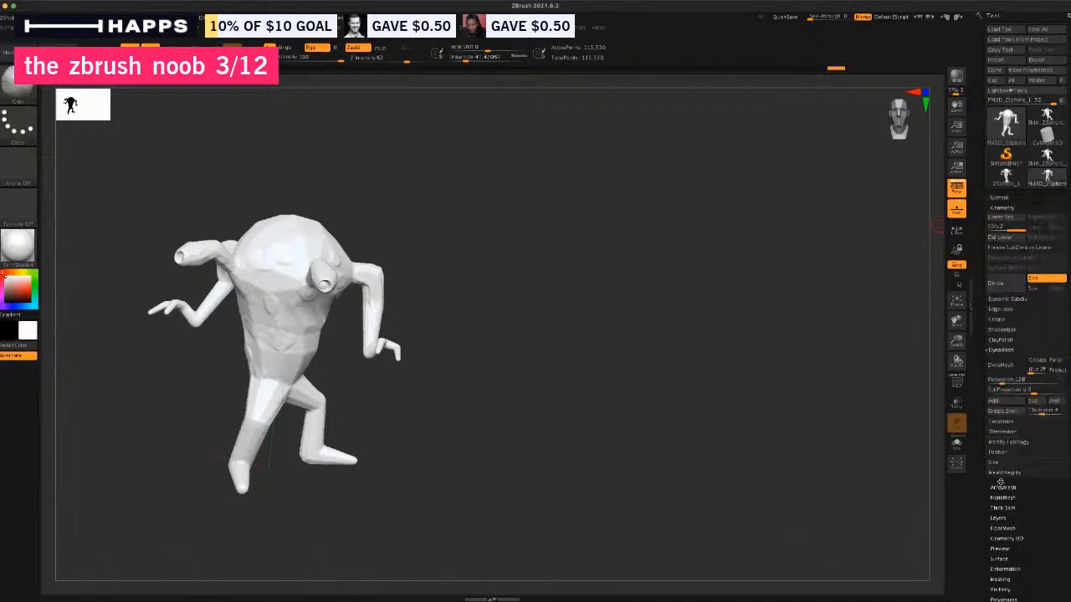
left_click(1022, 248)
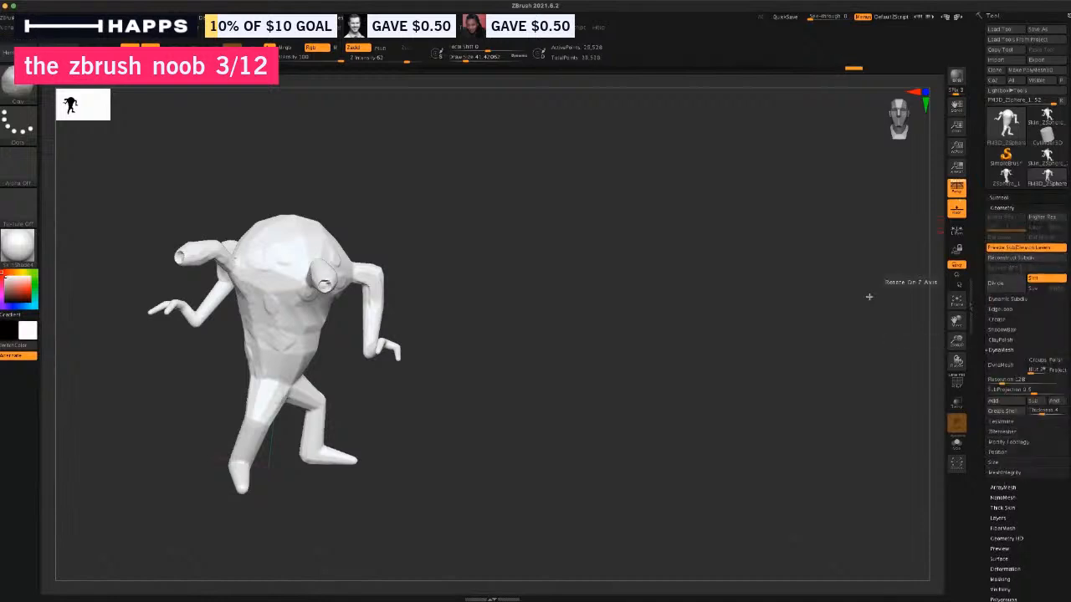
key("ctrl+shift")
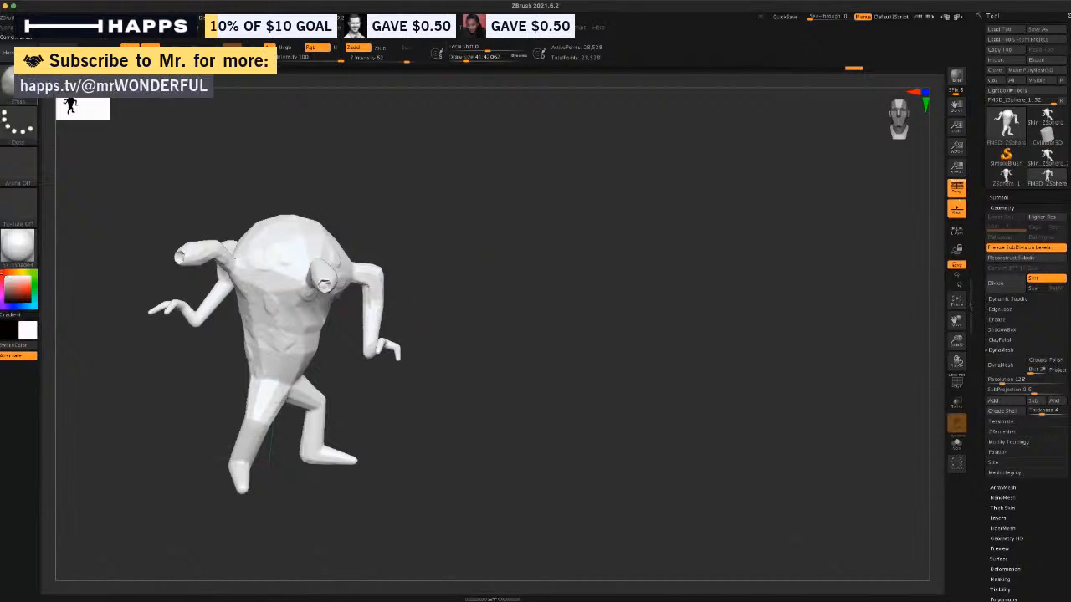
Try extracting a mesh patch from the front of the torso with MeshProject and undo it.
left_click(24, 101)
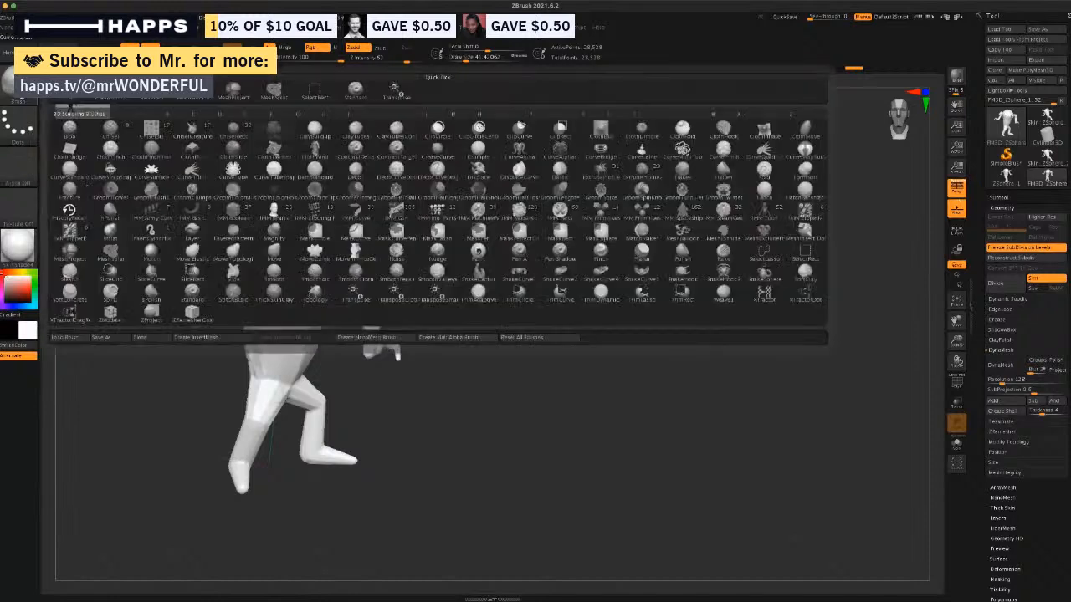
left_click(24, 98)
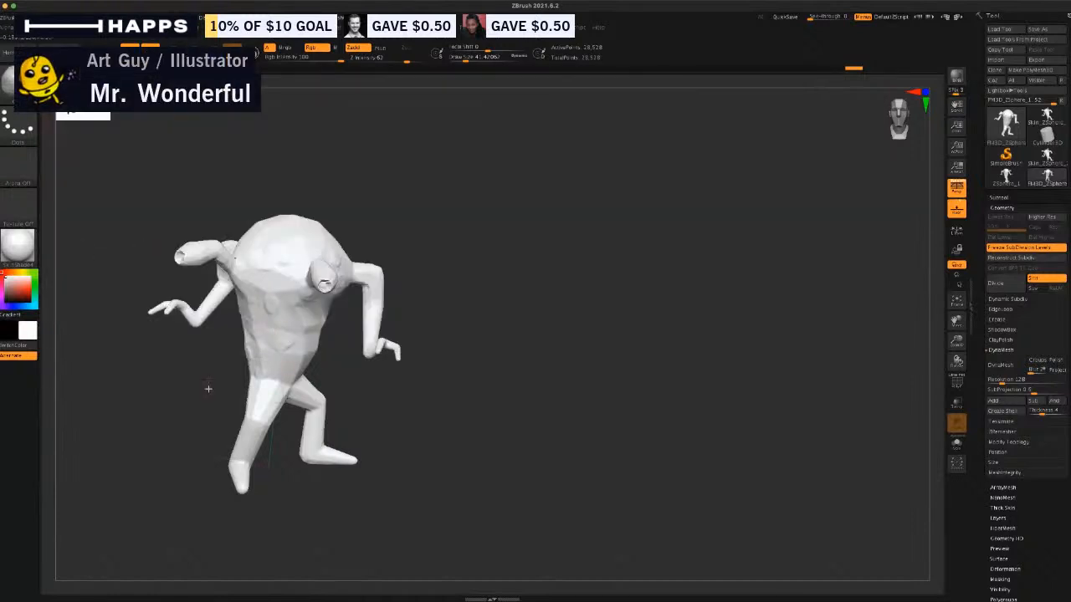
mouse_move(208, 388)
left_mouse_down()
mouse_move(286, 321)
mouse_move(258, 379)
left_mouse_up()
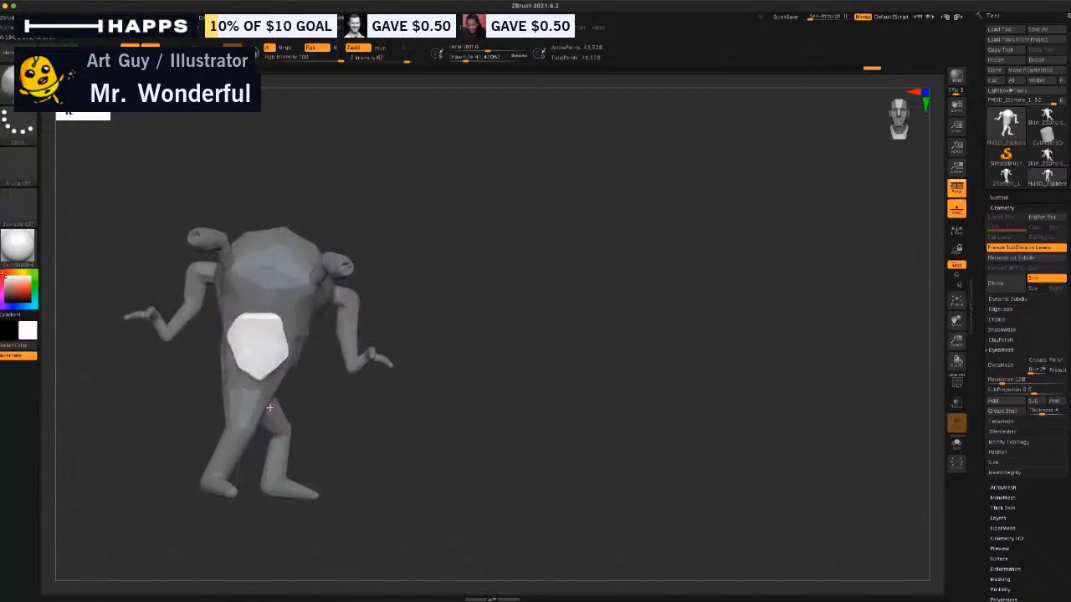
key("ctrl+z")
Adjust the brush's Z Intensity while turning the figure to its side.
left_click_drag(182, 382, 198, 394)
left_click_drag(309, 397, 294, 385)
left_click_drag(406, 61, 417, 63)
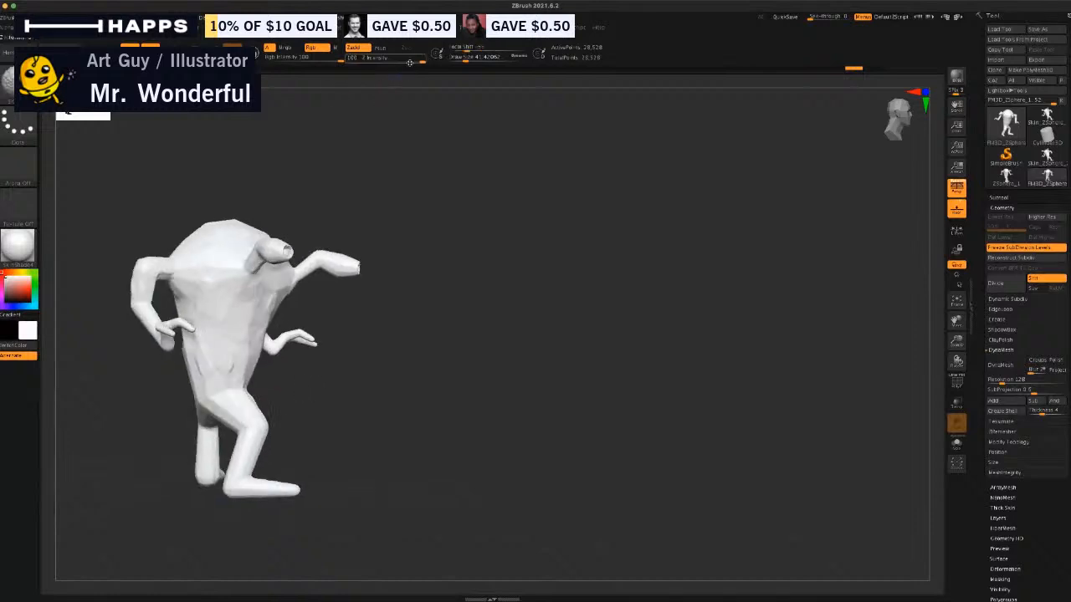
left_click(405, 63)
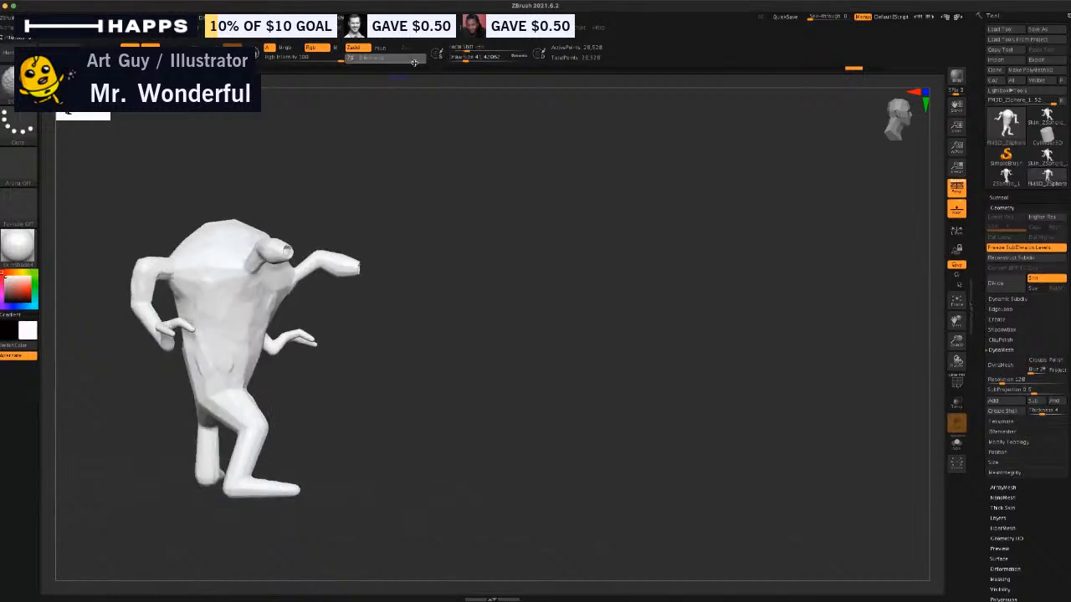
Isolate a small area at the figure's hip with a lasso selection and unhide the whole model again.
key("shift")
mouse_move(357, 366)
left_mouse_down()
mouse_move(347, 377)
mouse_move(304, 351)
left_mouse_up()
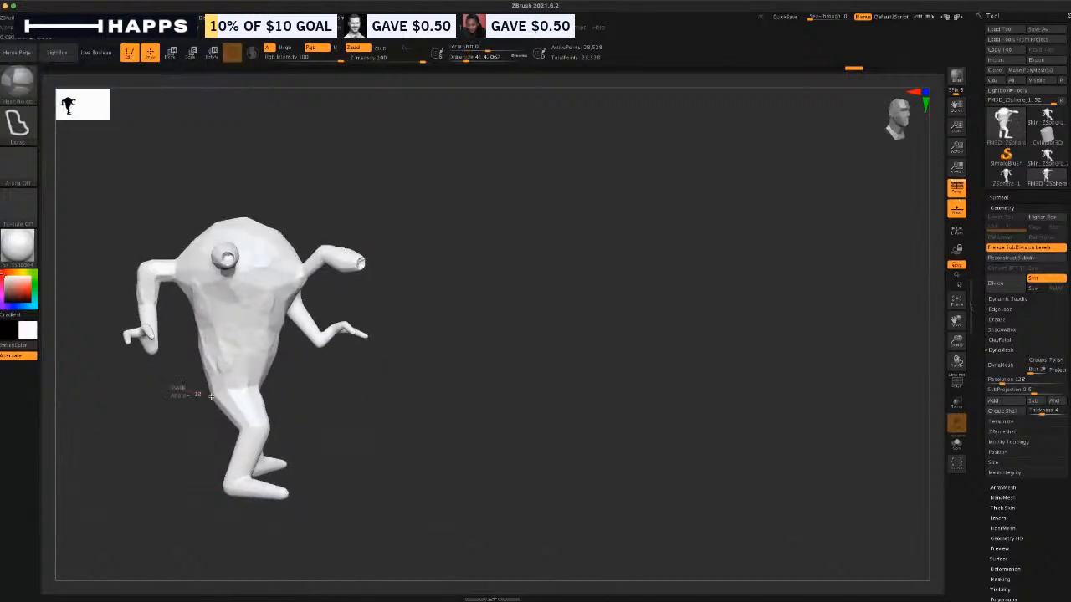
mouse_move(173, 397)
left_mouse_down()
mouse_move(179, 390)
mouse_move(203, 421)
mouse_move(192, 420)
mouse_move(195, 378)
left_mouse_up()
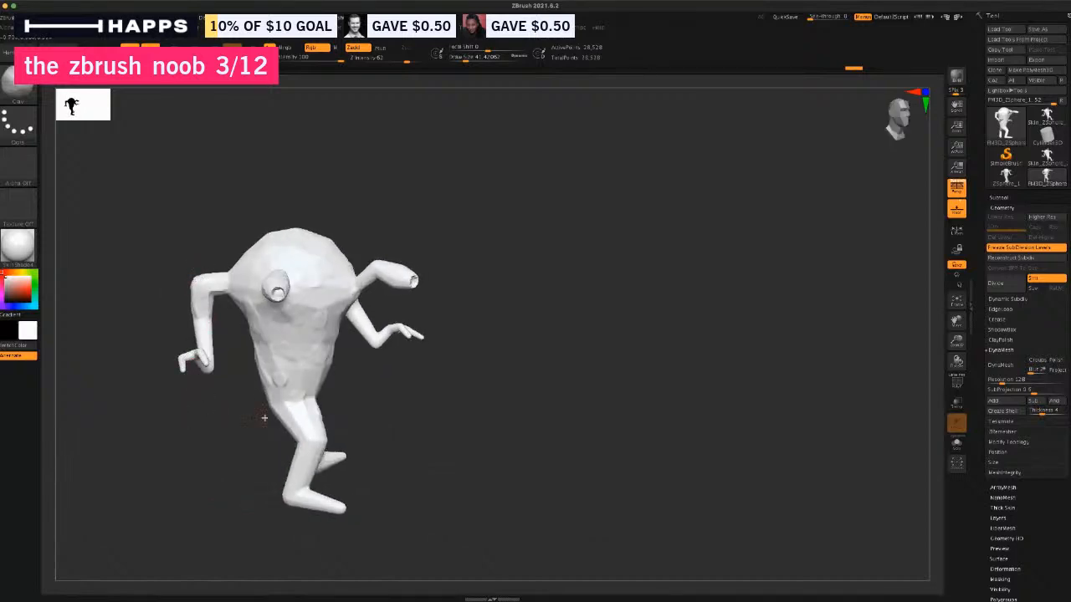
mouse_move(264, 418)
left_mouse_down()
mouse_move(229, 430)
mouse_move(311, 402)
left_mouse_up()
key("ctrl+shift")
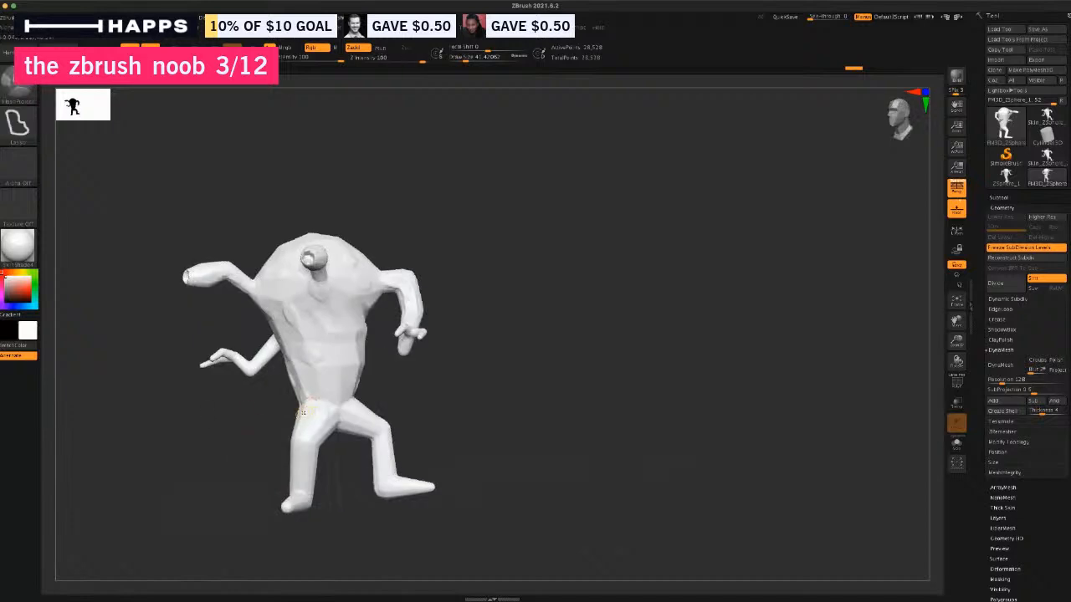
left_click_drag(305, 402, 319, 413, "ctrl+shift")
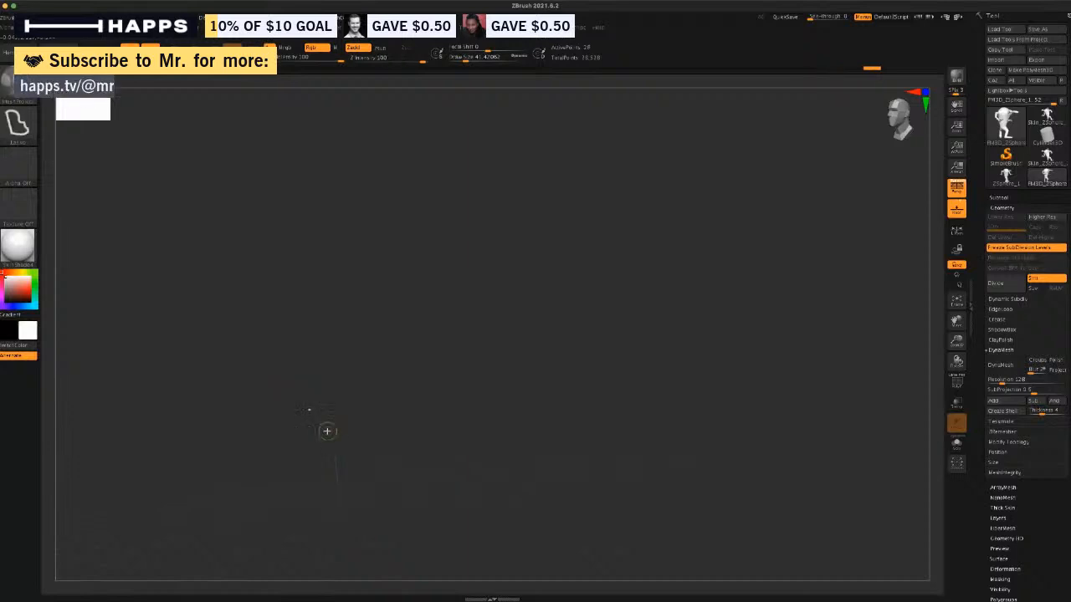
left_click(327, 431, "ctrl+shift")
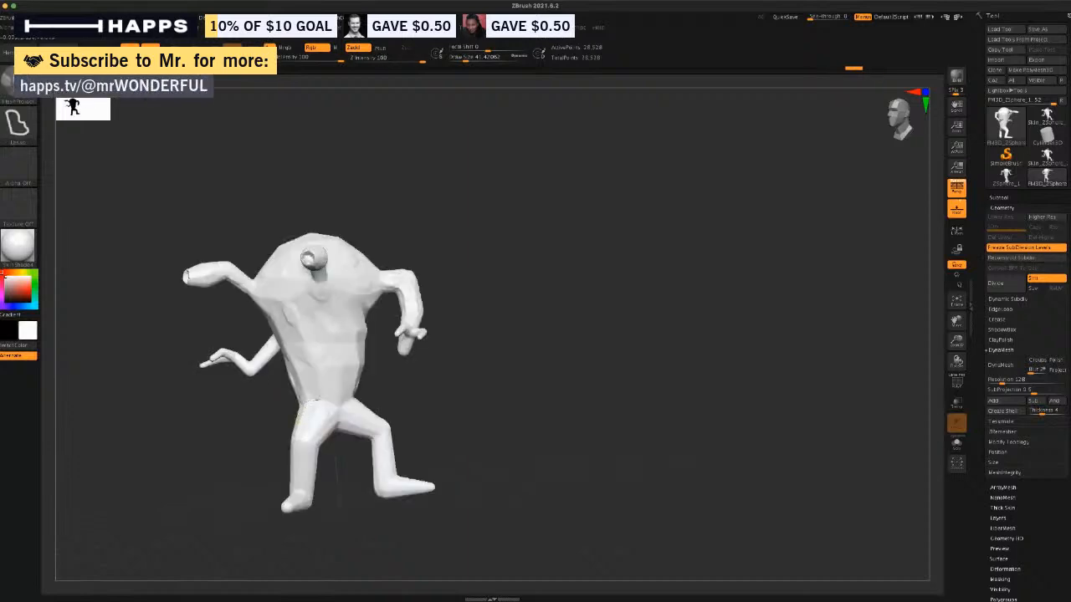
Try extracting MeshProject patches around the hips and back, and undo the thick back patch.
mouse_move(362, 392)
left_mouse_down("ctrl")
mouse_move(410, 412)
mouse_move(412, 444)
mouse_move(290, 464)
mouse_move(272, 430)
left_mouse_up("ctrl")
mouse_move(289, 394)
left_mouse_down("ctrl")
mouse_move(323, 390)
mouse_move(345, 408)
left_mouse_up("ctrl")
left_click_drag(423, 396, 357, 421)
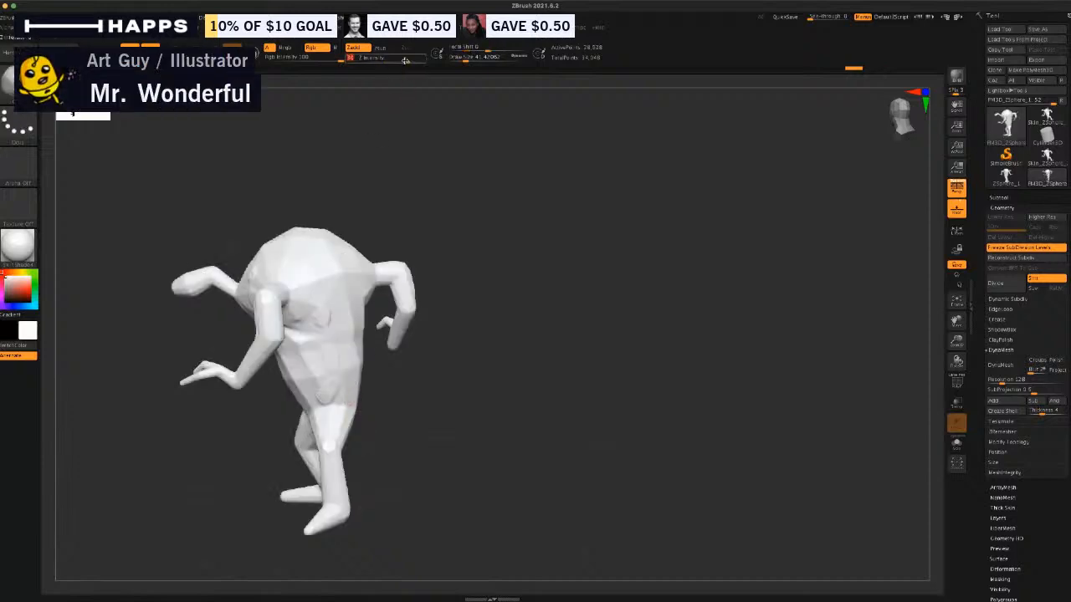
mouse_move(387, 419)
left_mouse_down()
mouse_move(366, 382)
mouse_move(410, 396)
mouse_move(268, 272)
mouse_move(265, 283)
mouse_move(319, 283)
mouse_move(327, 371)
mouse_move(300, 374)
left_mouse_up()
left_click(256, 440, "ctrl")
left_click_drag(256, 441, 270, 333)
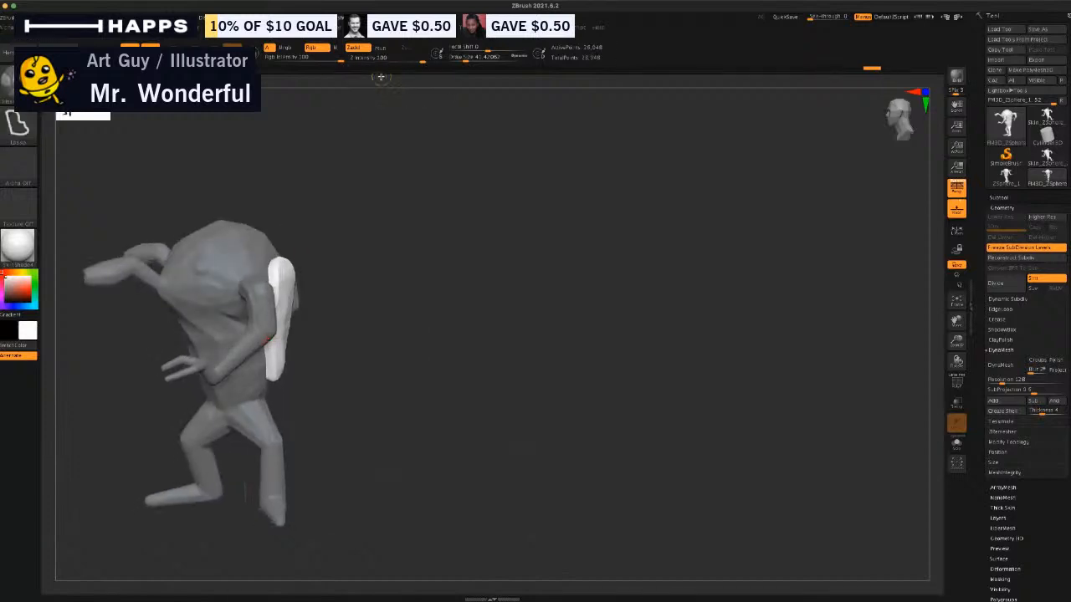
key("ctrl+z")
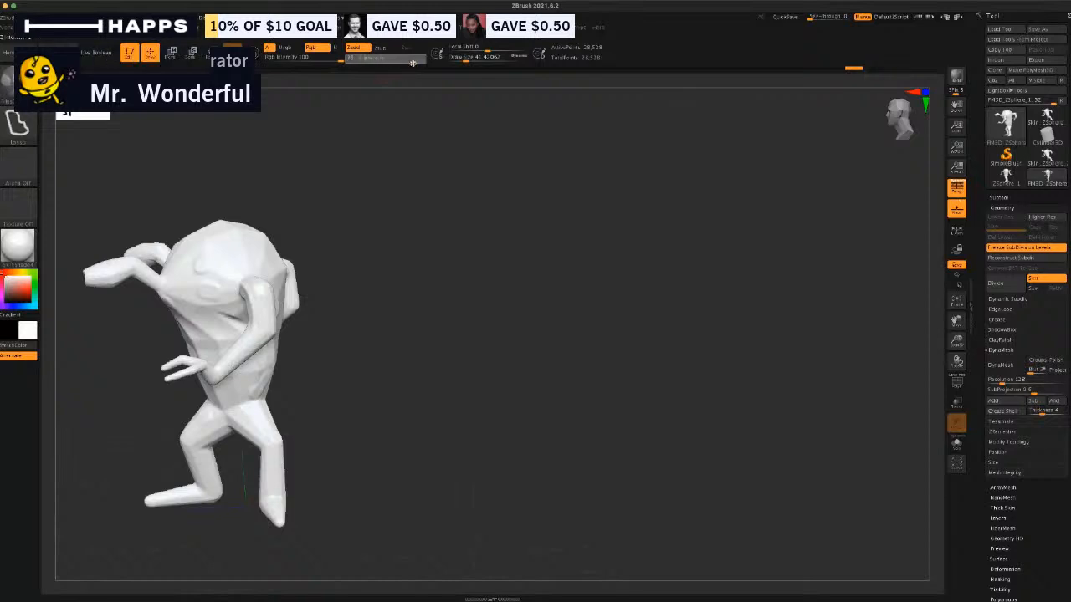
Extract a thin mesh patch from the figure's back with MeshProject at Z Intensity 21, and clear the mask.
mouse_move(370, 342)
left_mouse_down()
mouse_move(276, 366)
mouse_move(299, 283)
mouse_move(318, 334)
mouse_move(295, 366)
mouse_move(276, 369)
left_mouse_up()
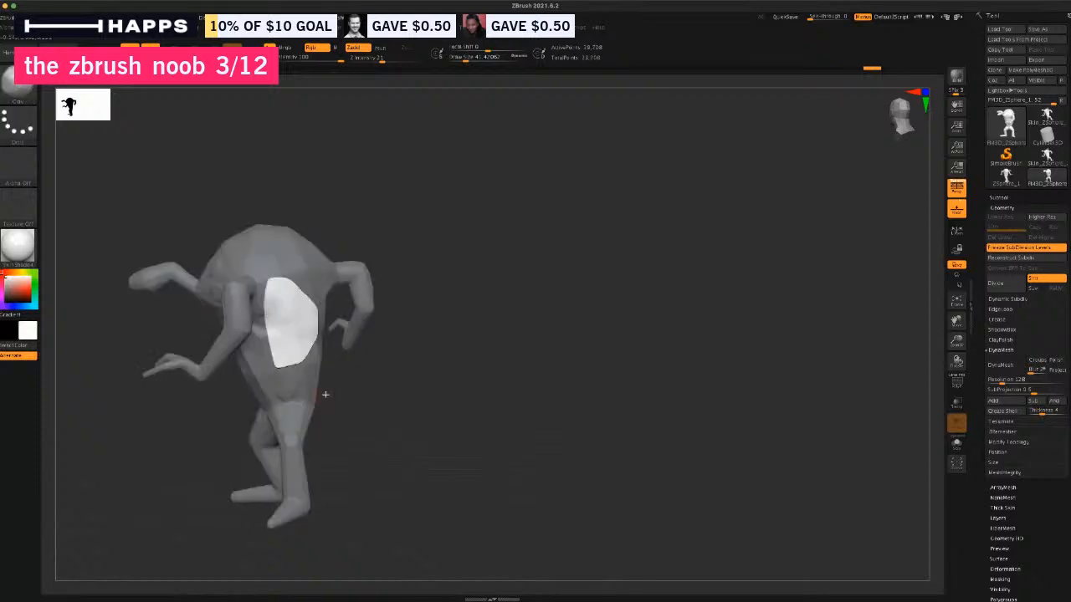
left_click_drag(326, 394, 394, 409)
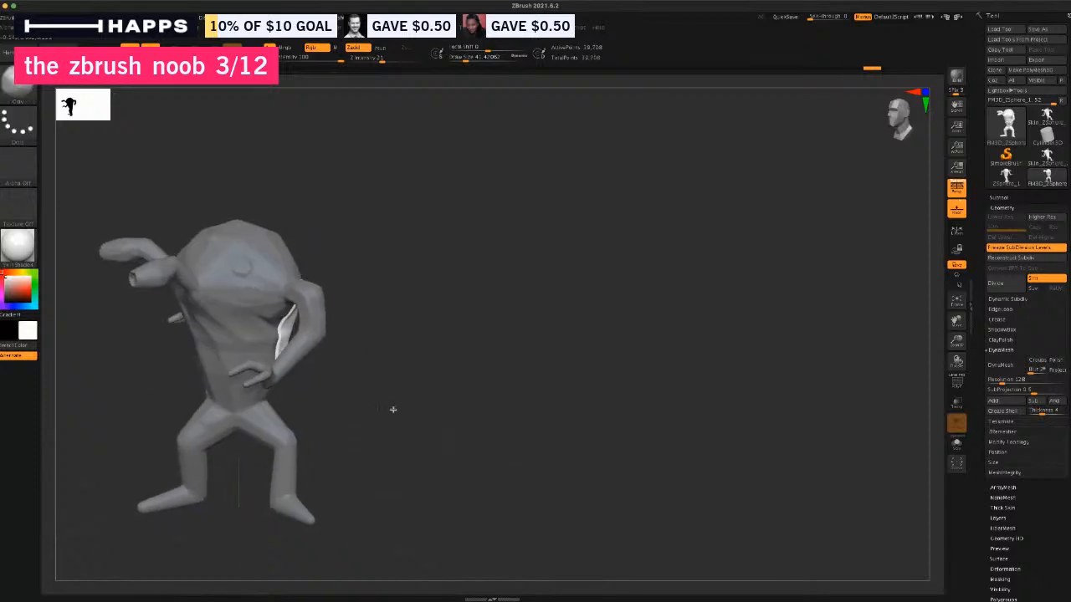
left_click_drag(373, 370, 440, 359)
left_click(574, 326, "ctrl")
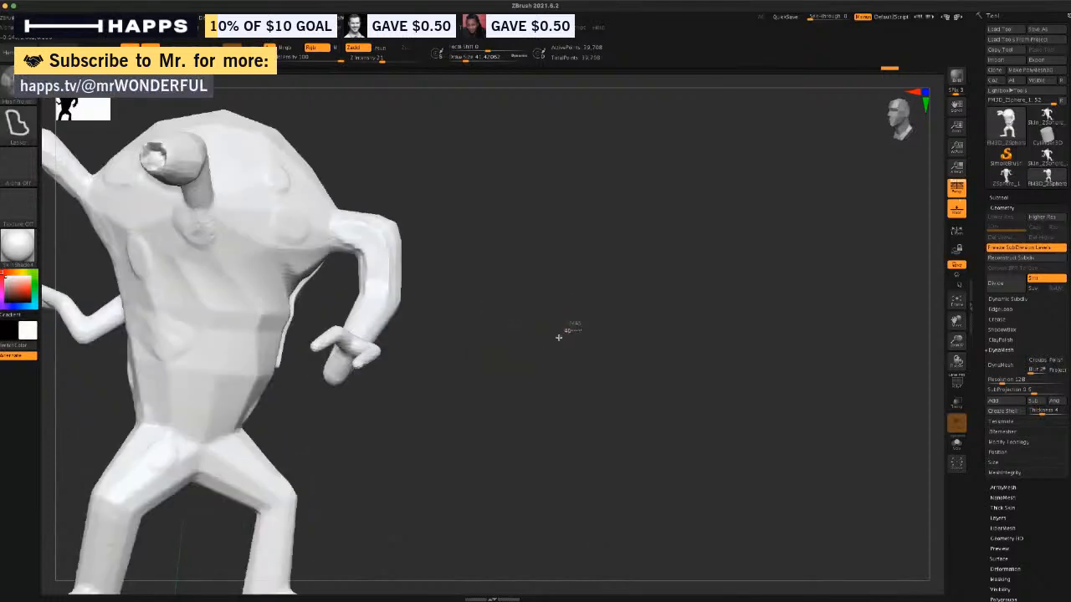
left_click(557, 337, "ctrl")
left_click_drag(549, 335, 507, 333)
left_click(505, 343, "ctrl")
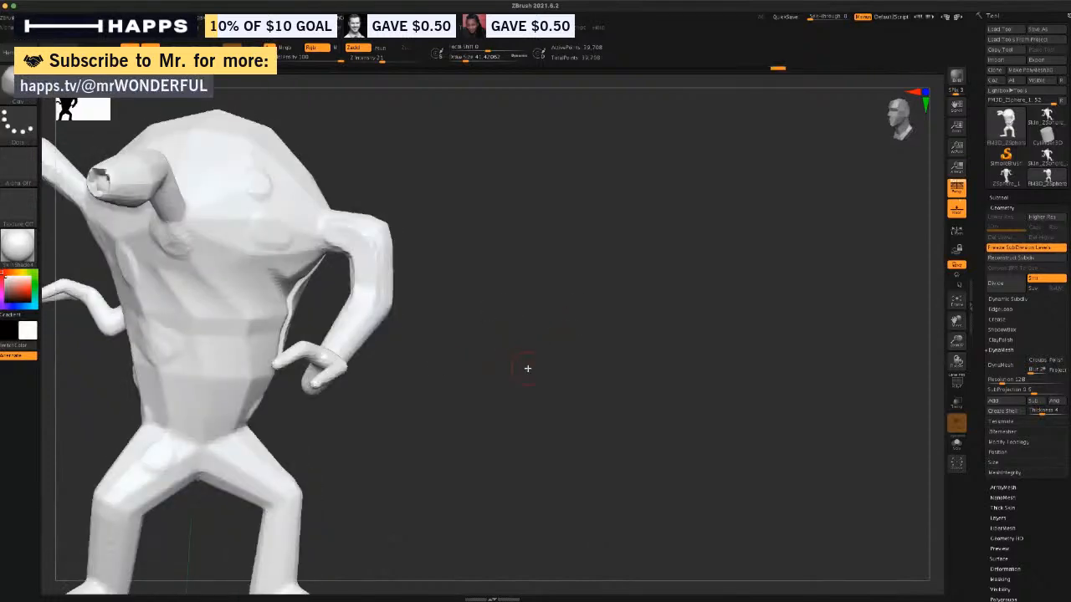
Extract a notched MeshProject patch from the top of the creature's rounded upper body.
left_click_drag(527, 368, 164, 316)
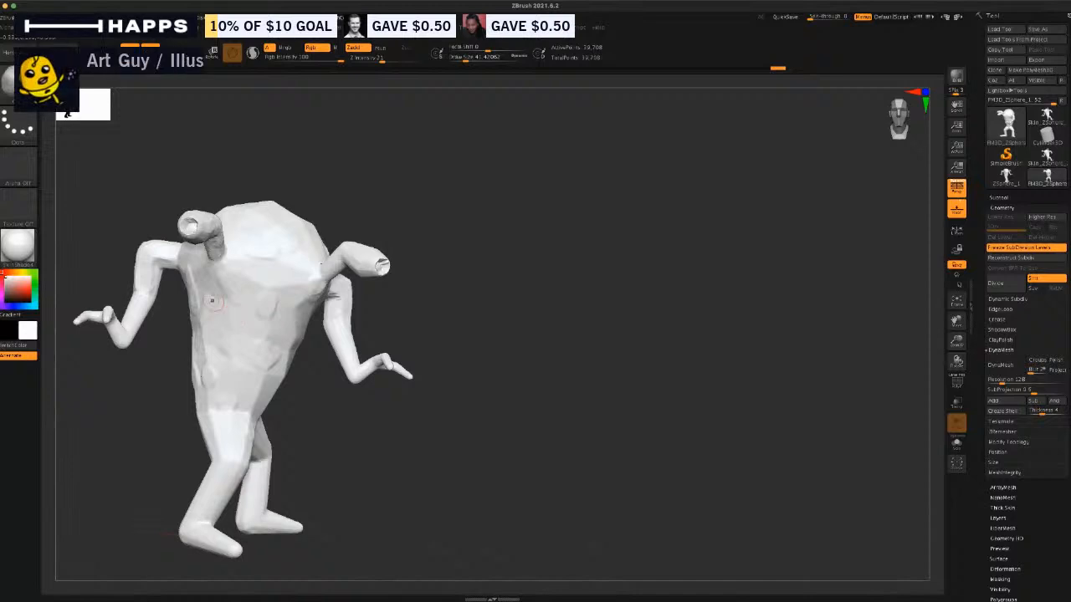
mouse_move(359, 240)
left_mouse_down()
mouse_move(407, 226)
mouse_move(230, 285)
mouse_move(251, 311)
mouse_move(236, 333)
left_mouse_up()
key("ctrl")
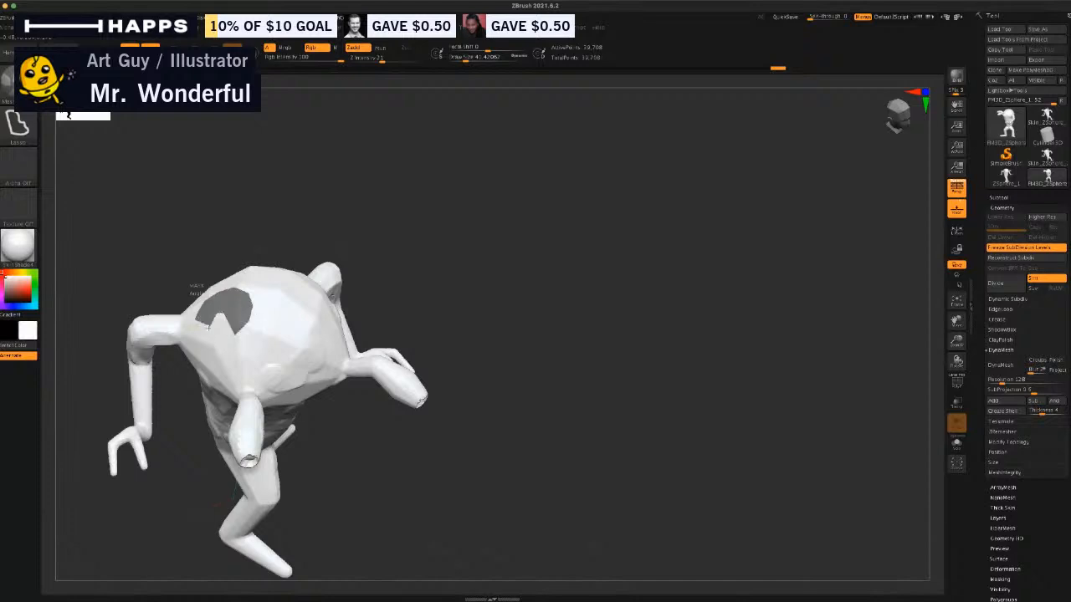
key("ctrl+i")
left_click_drag(378, 284, 208, 343)
key("ctrl")
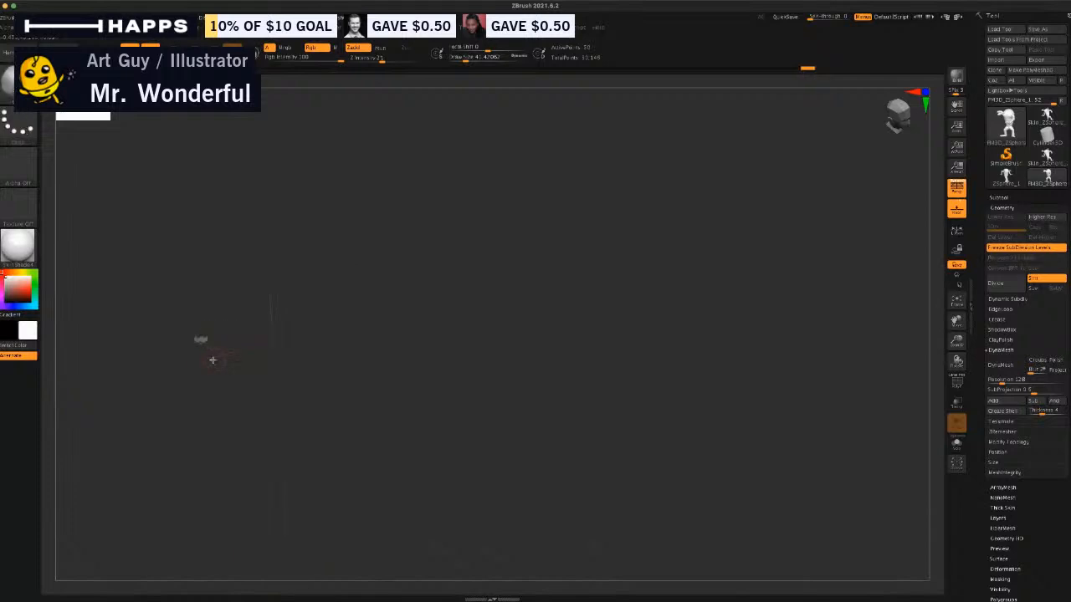
left_click(226, 340, "ctrl+shift")
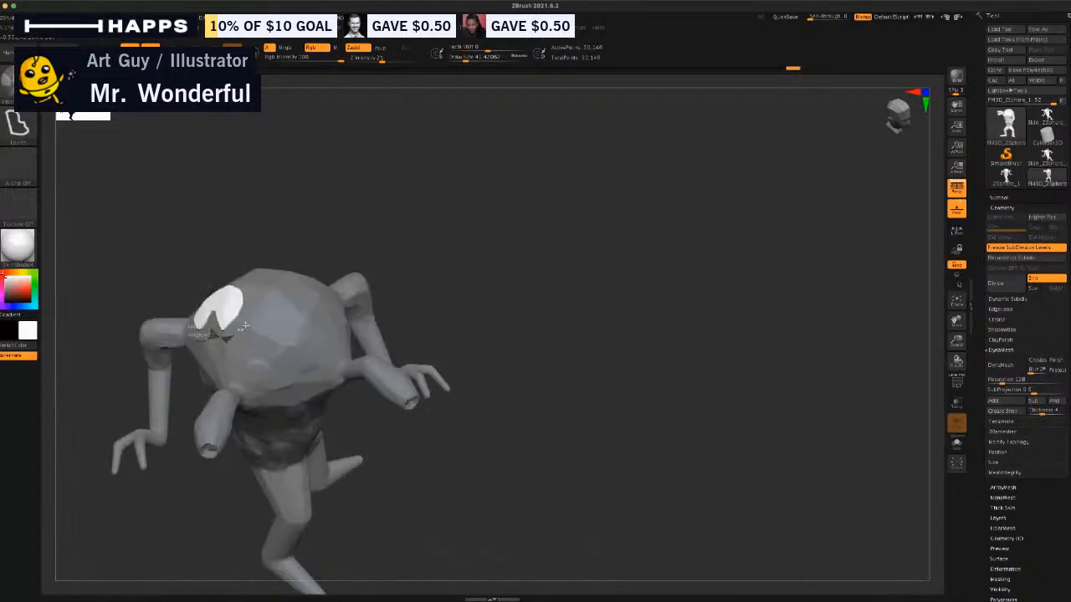
Extract a crescent-shaped patch next to the notched one and a small rounded patch near the front arm stump.
mouse_move(245, 327)
left_mouse_down("ctrl")
mouse_move(257, 287)
mouse_move(283, 298)
mouse_move(257, 364)
mouse_move(205, 358)
left_mouse_up("ctrl")
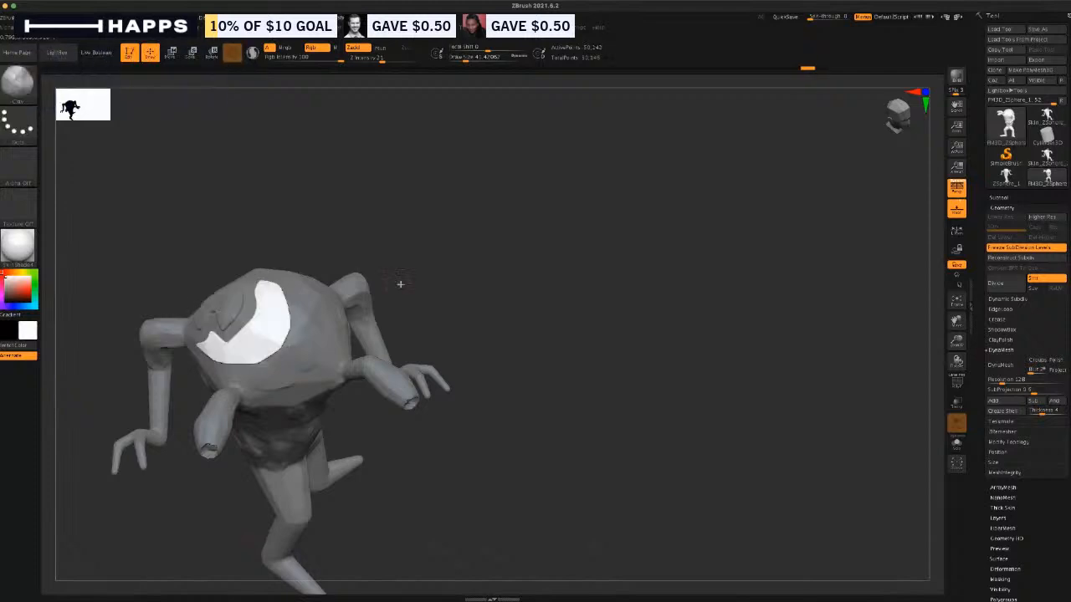
mouse_move(457, 266)
left_mouse_down()
mouse_move(437, 251)
mouse_move(463, 258)
mouse_move(444, 255)
mouse_move(449, 266)
left_mouse_up()
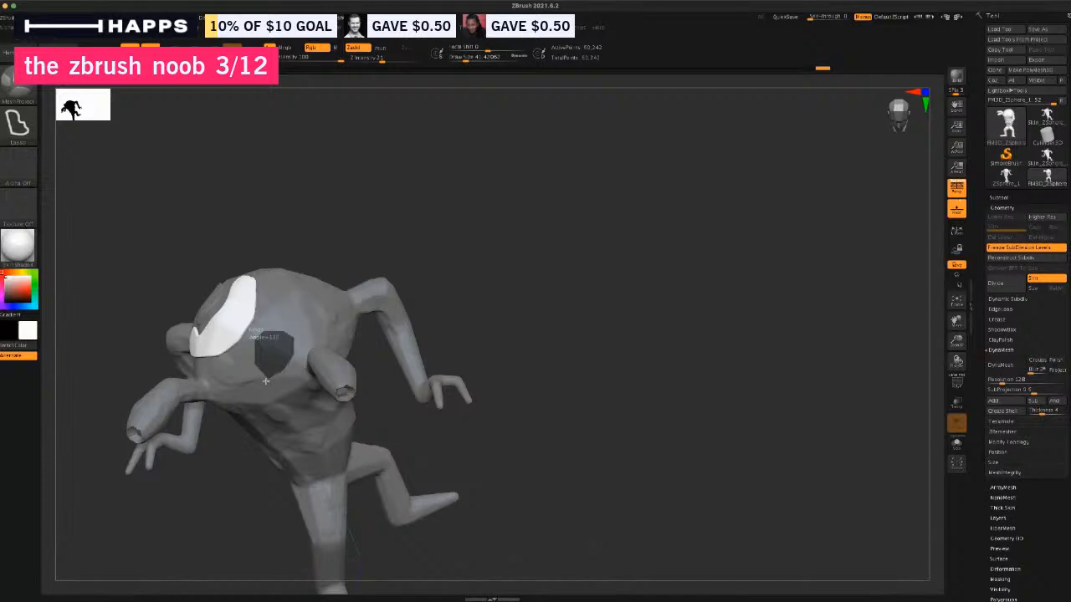
left_click_drag(266, 381, 261, 376, "ctrl")
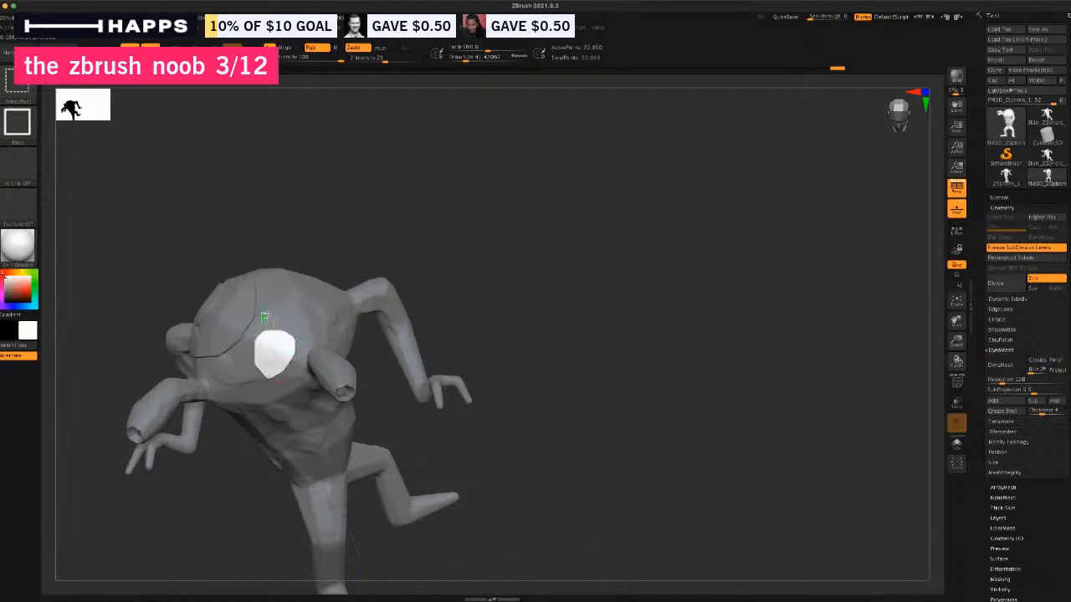
Try extracting a patch between the rounded patch and the arm stump, and undo the attempts.
left_click_drag(266, 316, 270, 323, "ctrl+shift")
key("ctrl+z")
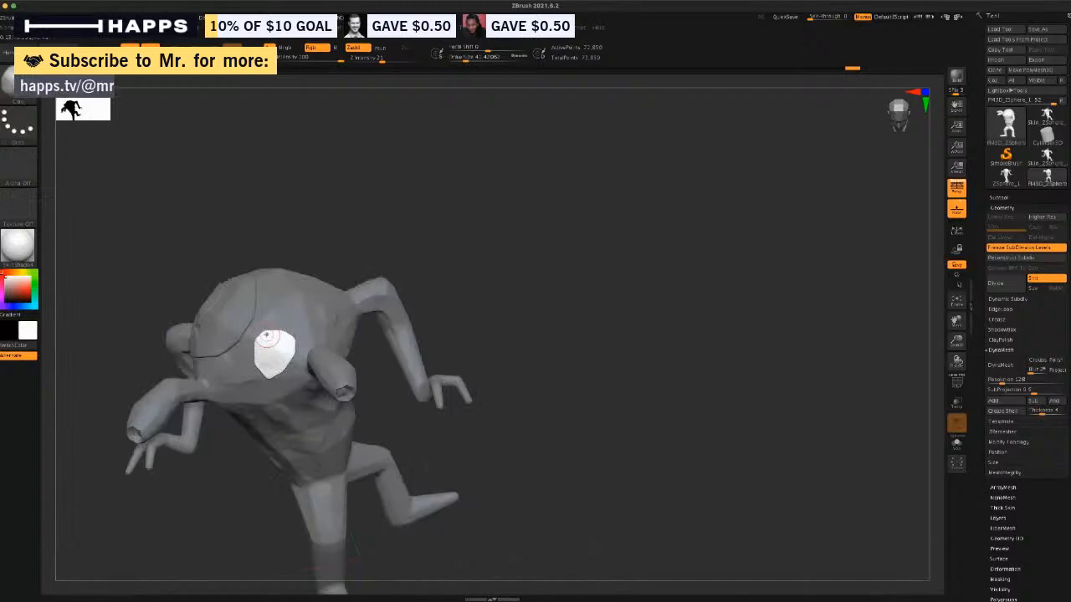
key("ctrl+shift")
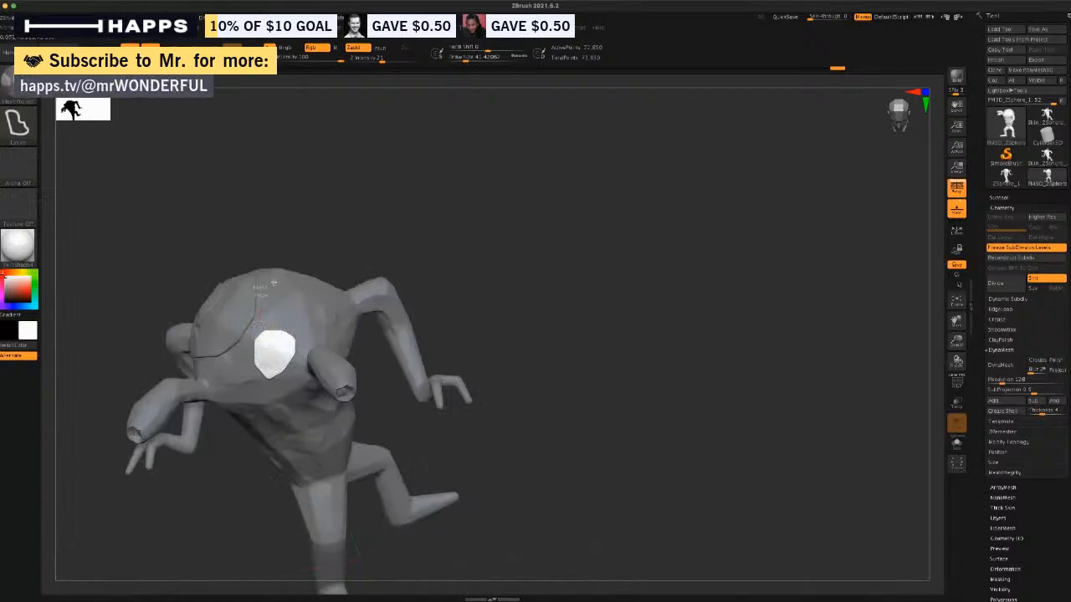
mouse_move(311, 284)
left_mouse_down("ctrl+shift")
mouse_move(348, 309)
mouse_move(352, 347)
mouse_move(307, 366)
mouse_move(318, 330)
mouse_move(280, 326)
left_mouse_up("ctrl+shift")
mouse_move(466, 316)
left_mouse_down()
mouse_move(481, 297)
mouse_move(446, 280)
mouse_move(436, 333)
mouse_move(435, 296)
mouse_move(452, 310)
mouse_move(438, 320)
left_mouse_up()
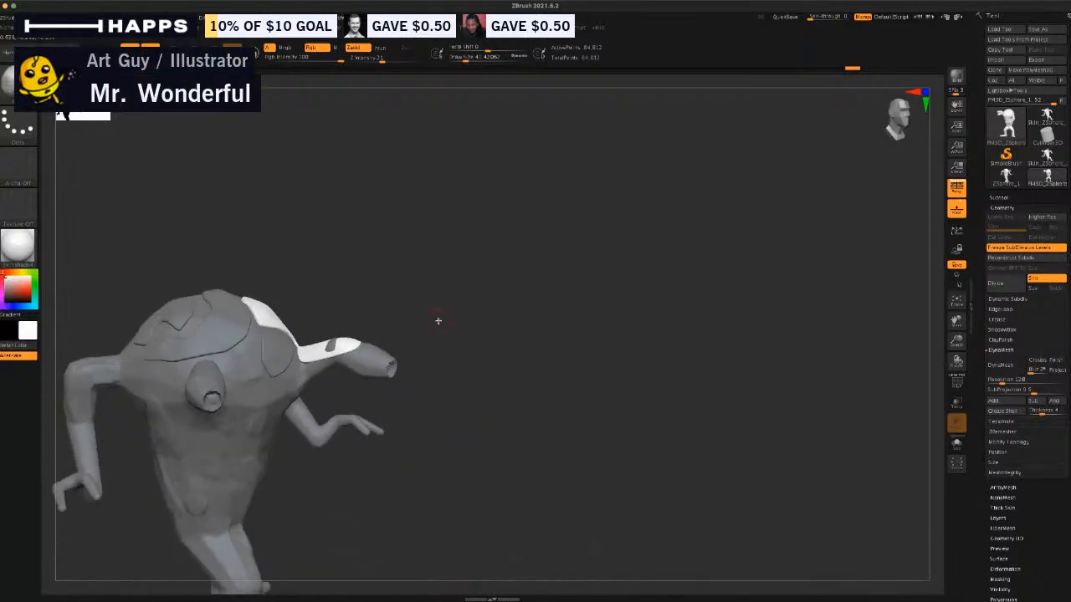
mouse_move(411, 271)
left_mouse_down()
mouse_move(401, 271)
mouse_move(426, 282)
mouse_move(411, 318)
mouse_move(458, 235)
mouse_move(461, 251)
mouse_move(276, 226)
left_mouse_up()
key("ctrl+shift")
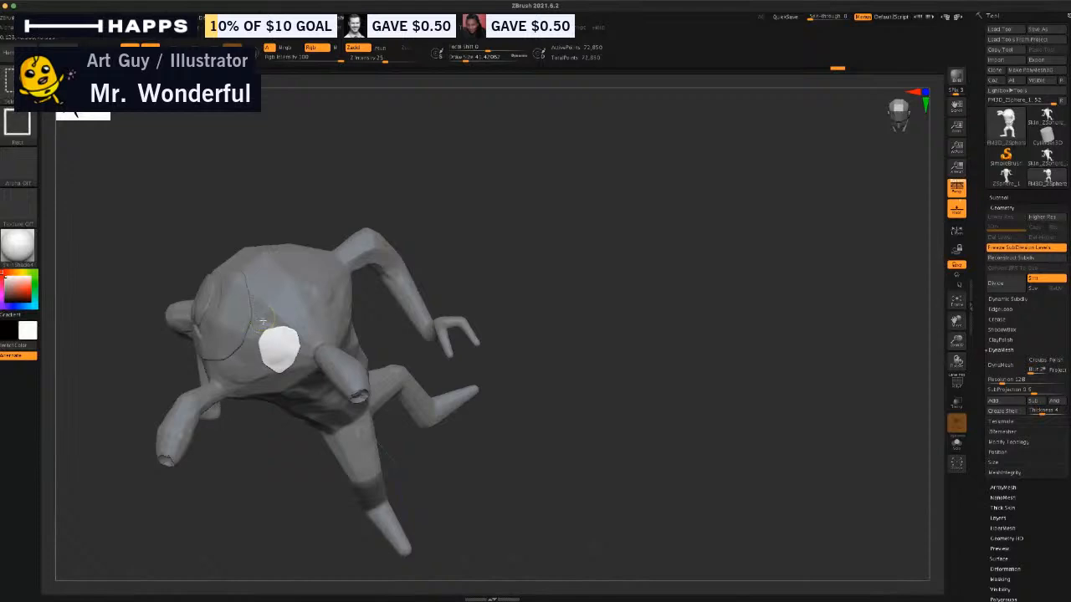
left_click_drag(263, 297, 277, 316, "ctrl+shift")
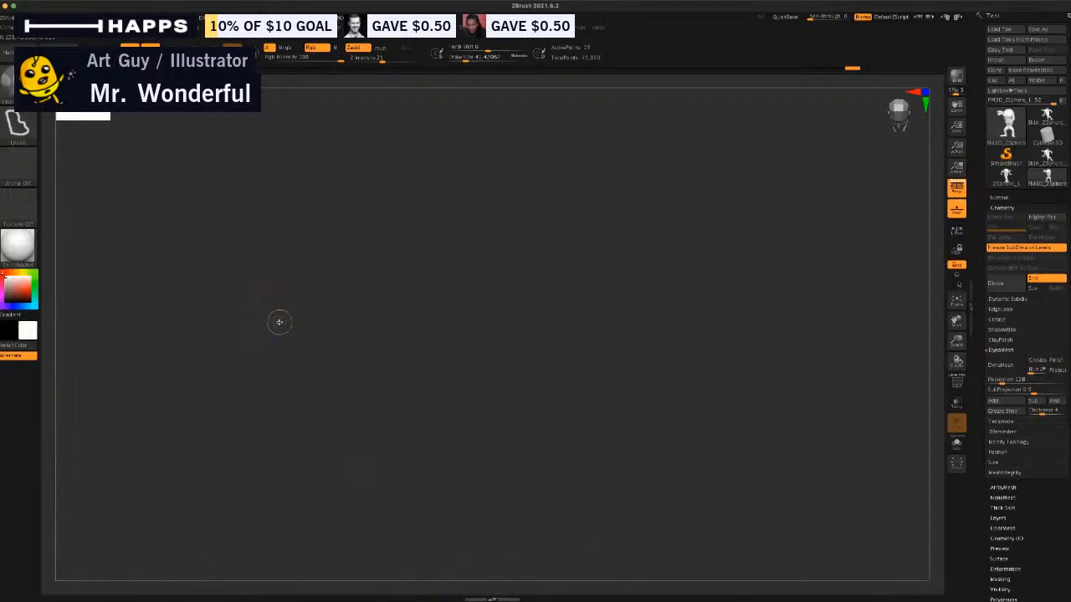
key("ctrl+z")
Try extracting a large patch across the upper body above the small rounded patch, and undo it.
key("ctrl+shift")
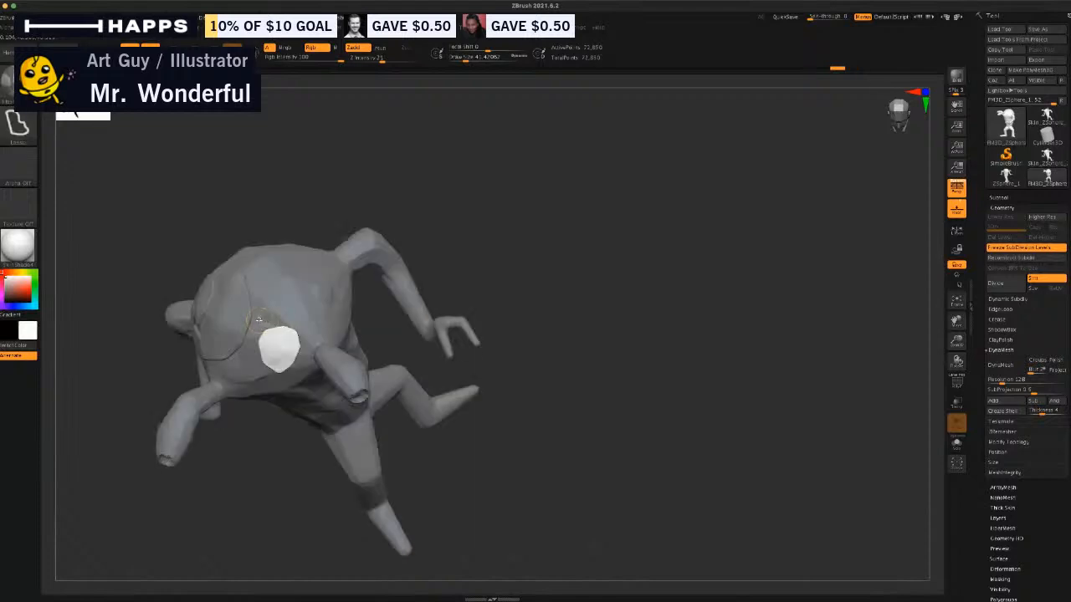
left_click_drag(253, 268, 281, 317, "ctrl+shift")
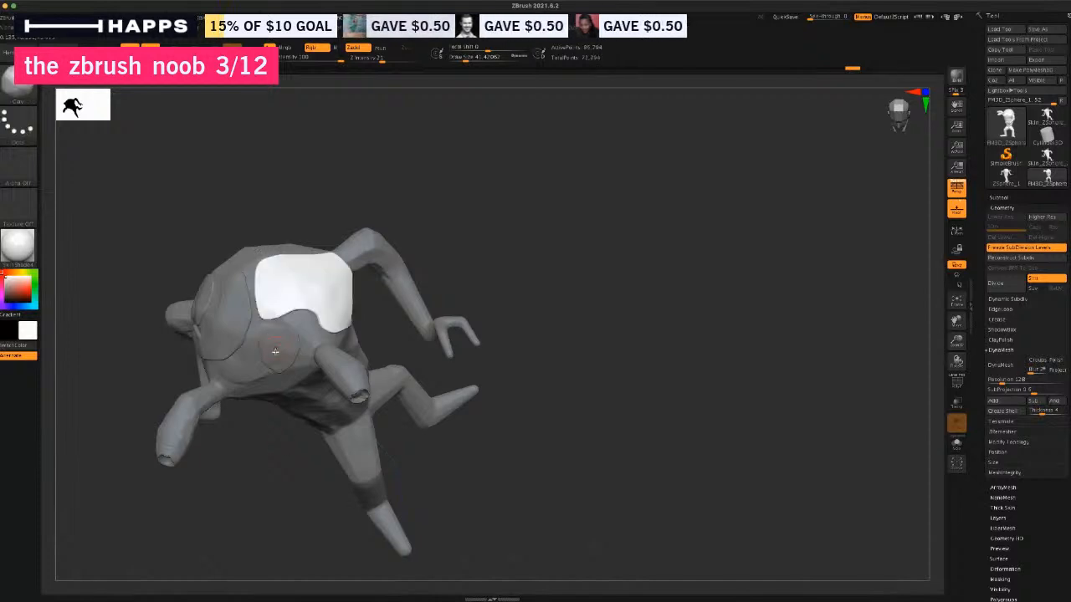
left_click_drag(282, 461, 283, 426)
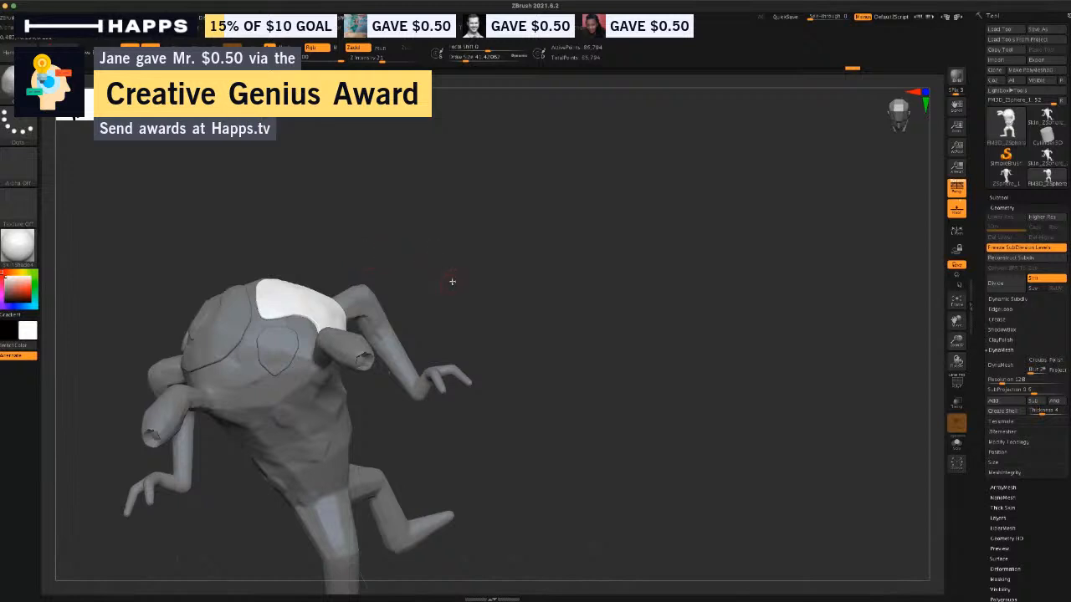
left_click_drag(459, 266, 364, 350)
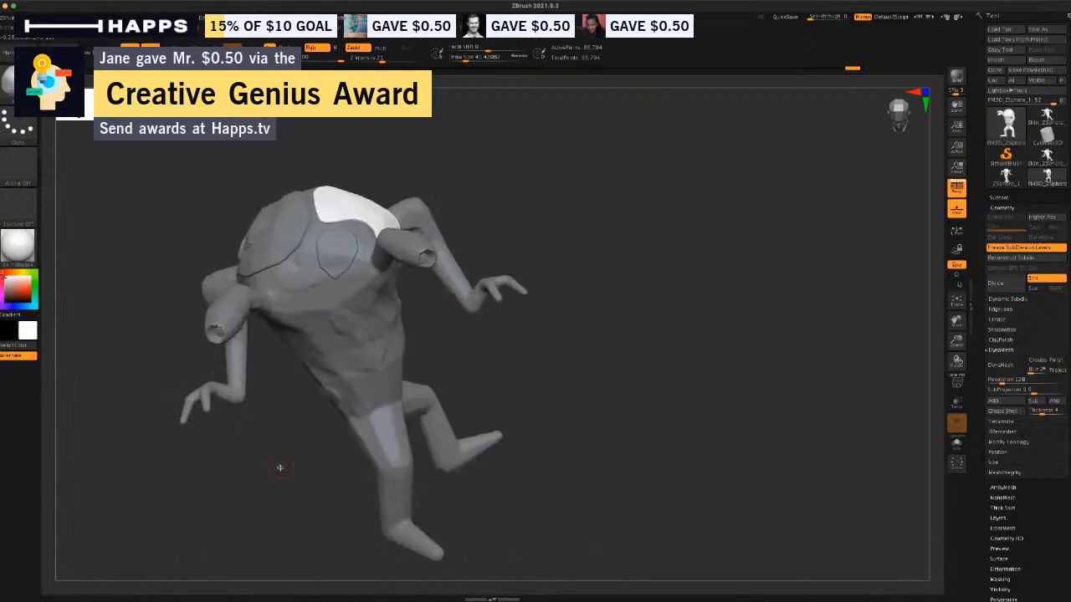
mouse_move(280, 468)
left_mouse_down()
mouse_move(321, 444)
mouse_move(325, 459)
mouse_move(283, 447)
mouse_move(305, 454)
mouse_move(327, 433)
mouse_move(277, 447)
mouse_move(336, 441)
mouse_move(327, 433)
mouse_move(329, 502)
mouse_move(270, 452)
mouse_move(284, 485)
left_mouse_up()
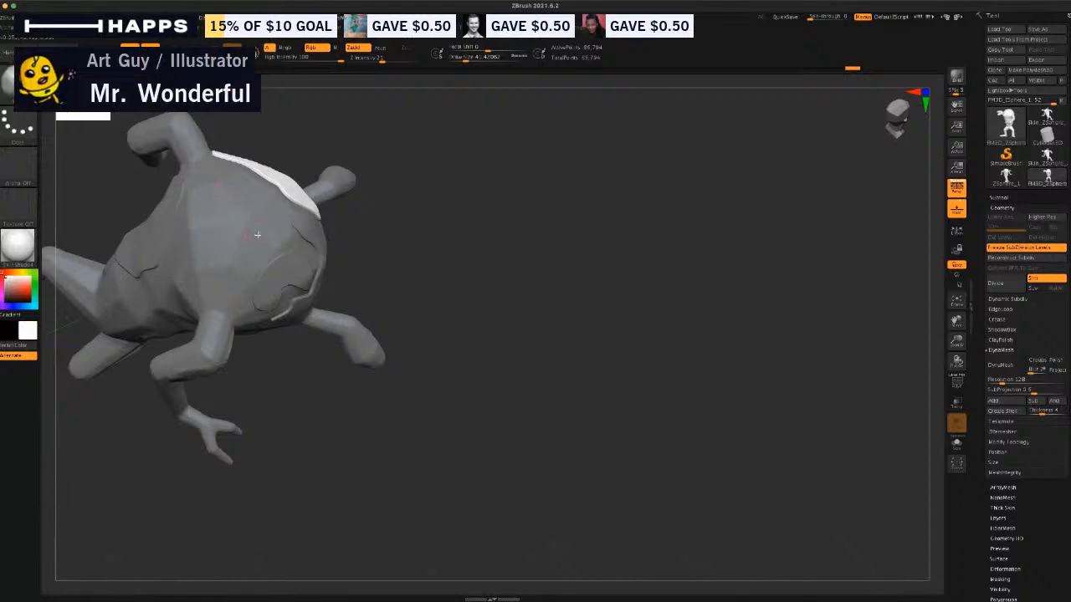
key("ctrl+z")
Extract a smaller patch on top of the upper body, adjoining the small rounded patch.
left_click_drag(301, 243, 455, 296)
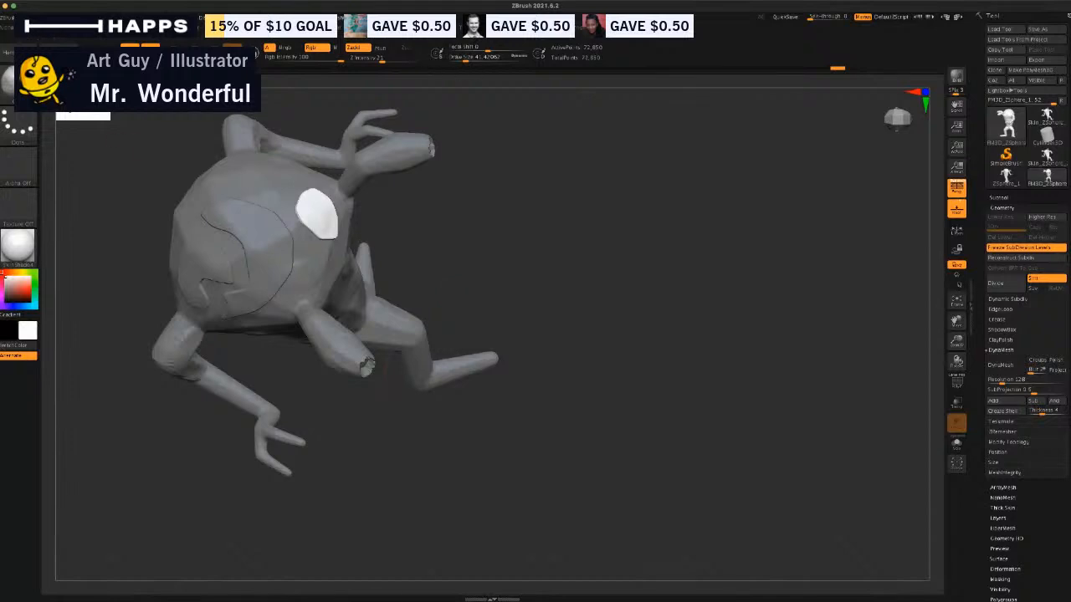
key("ctrl")
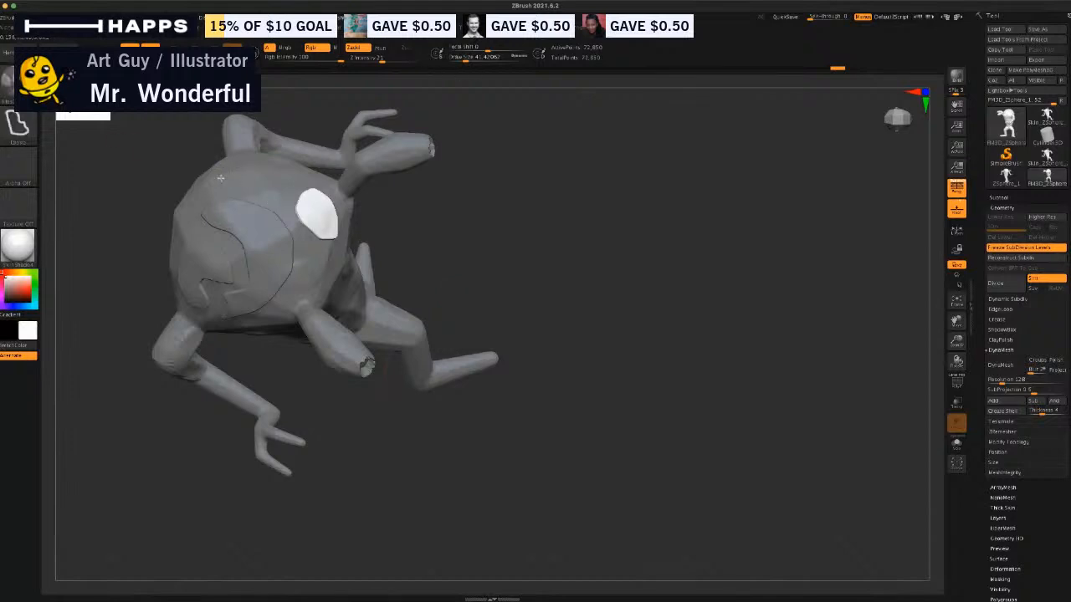
mouse_move(233, 164)
left_mouse_down("ctrl")
mouse_move(310, 173)
mouse_move(328, 199)
mouse_move(281, 186)
mouse_move(245, 200)
left_mouse_up("ctrl")
Extract a large irregular patch from the upper back, bordering the existing top patches.
left_click_drag(410, 244, 268, 204)
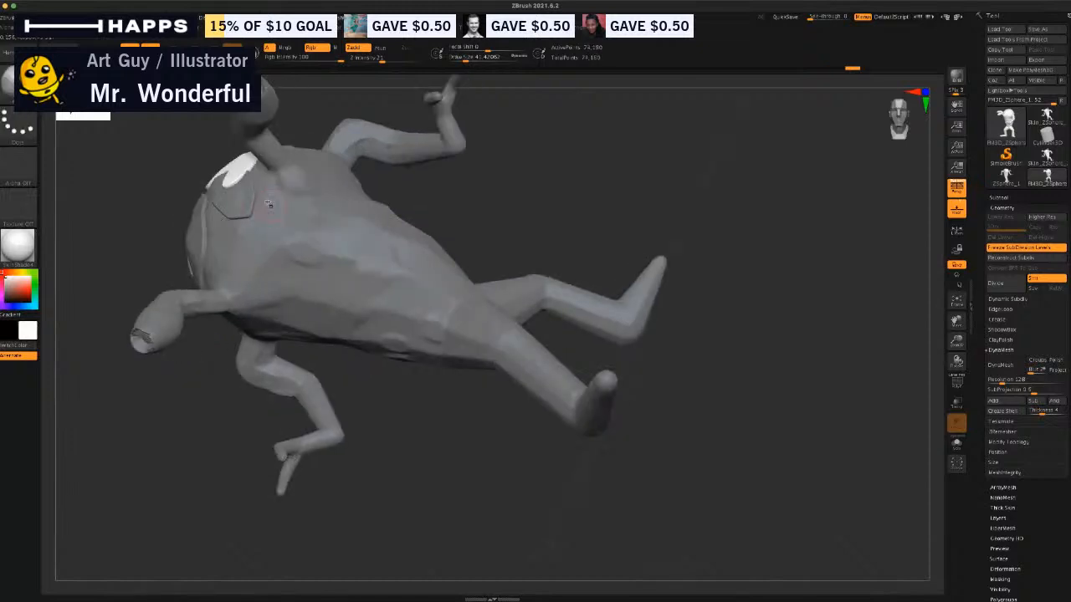
mouse_move(185, 424)
left_mouse_down()
mouse_move(230, 418)
mouse_move(259, 437)
mouse_move(210, 385)
left_mouse_up()
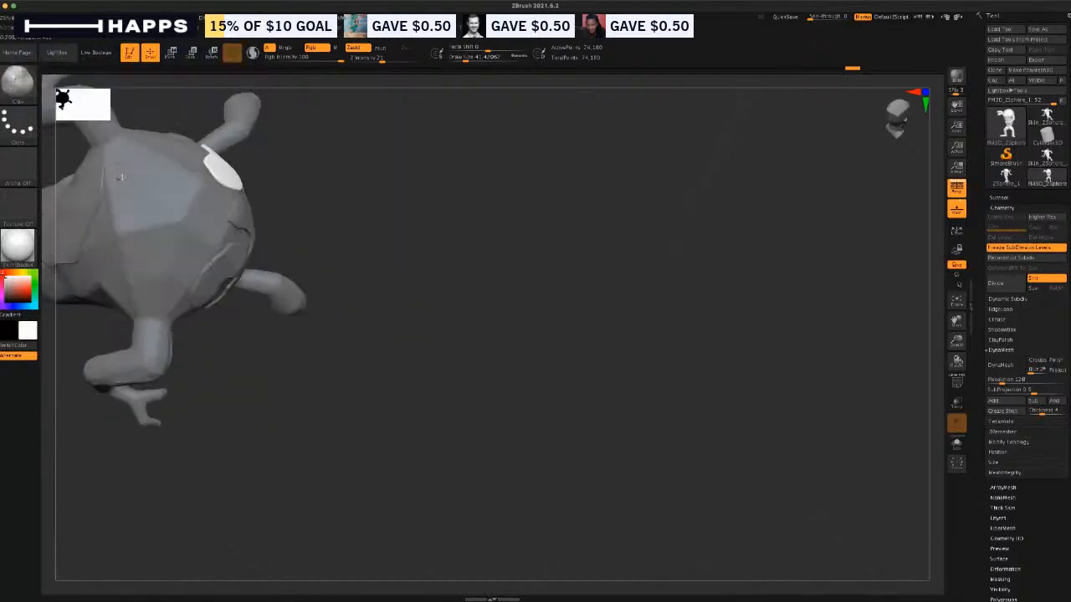
mouse_move(117, 159)
left_mouse_down("ctrl+shift")
mouse_move(138, 143)
mouse_move(194, 143)
mouse_move(231, 233)
mouse_move(192, 266)
mouse_move(126, 280)
mouse_move(156, 219)
mouse_move(123, 239)
left_mouse_up("ctrl+shift")
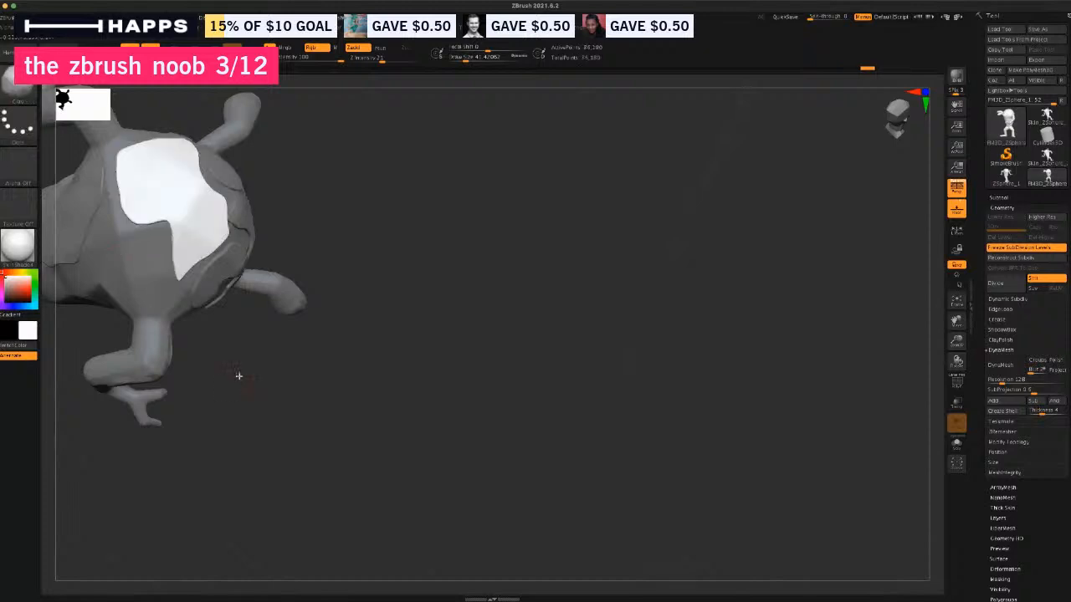
Extract a curved strip from the torso's side, running below the existing patches from the arm to the front stump.
left_click_drag(272, 417, 282, 383)
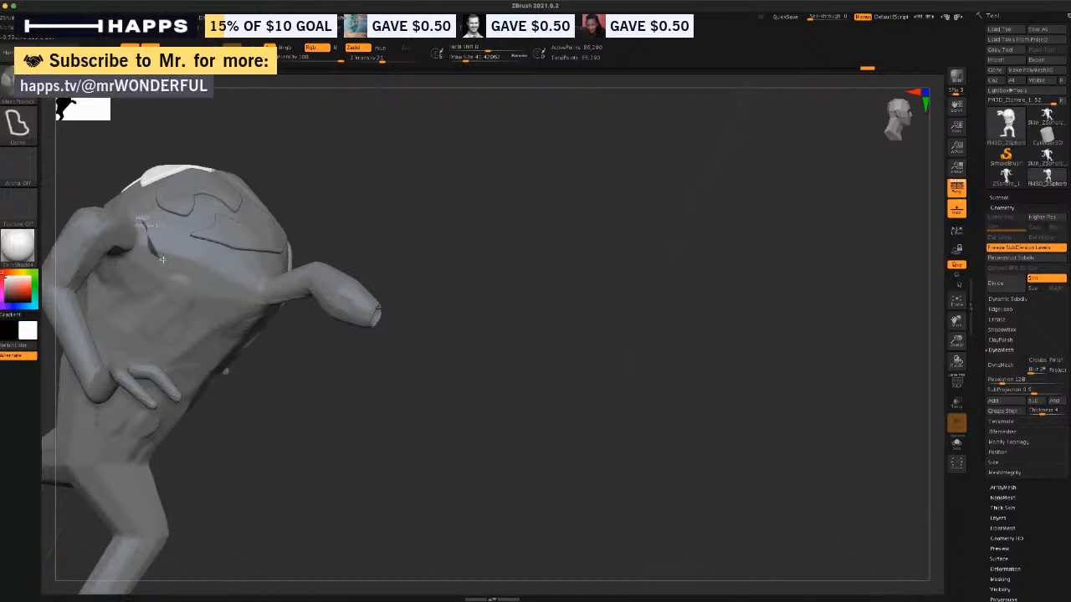
mouse_move(214, 306)
left_mouse_down("ctrl")
mouse_move(260, 309)
mouse_move(258, 272)
mouse_move(212, 261)
left_mouse_up("ctrl")
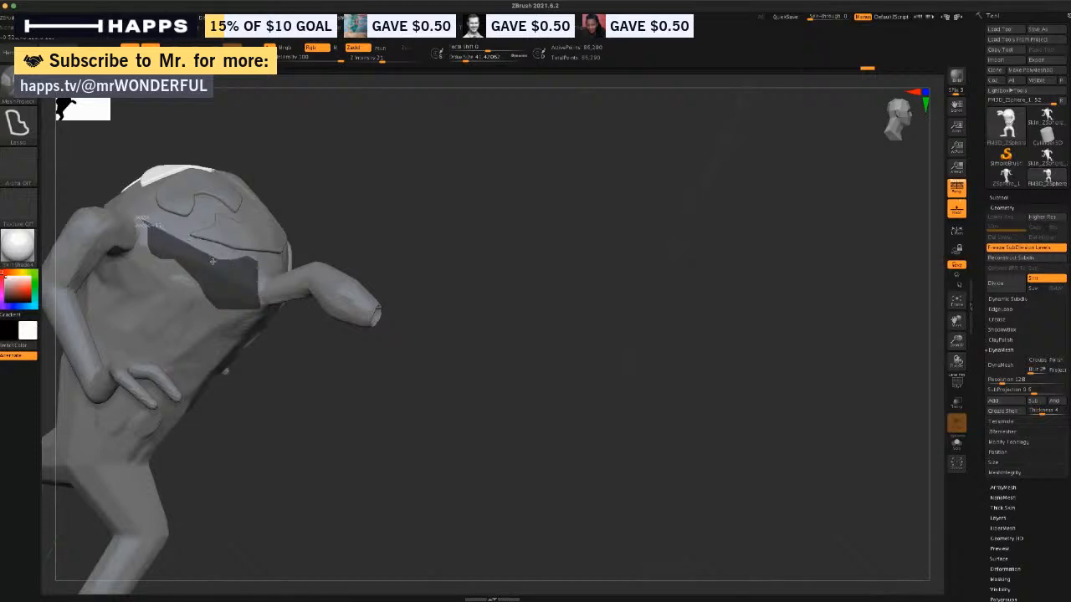
left_click_drag(151, 218, 165, 264, "ctrl")
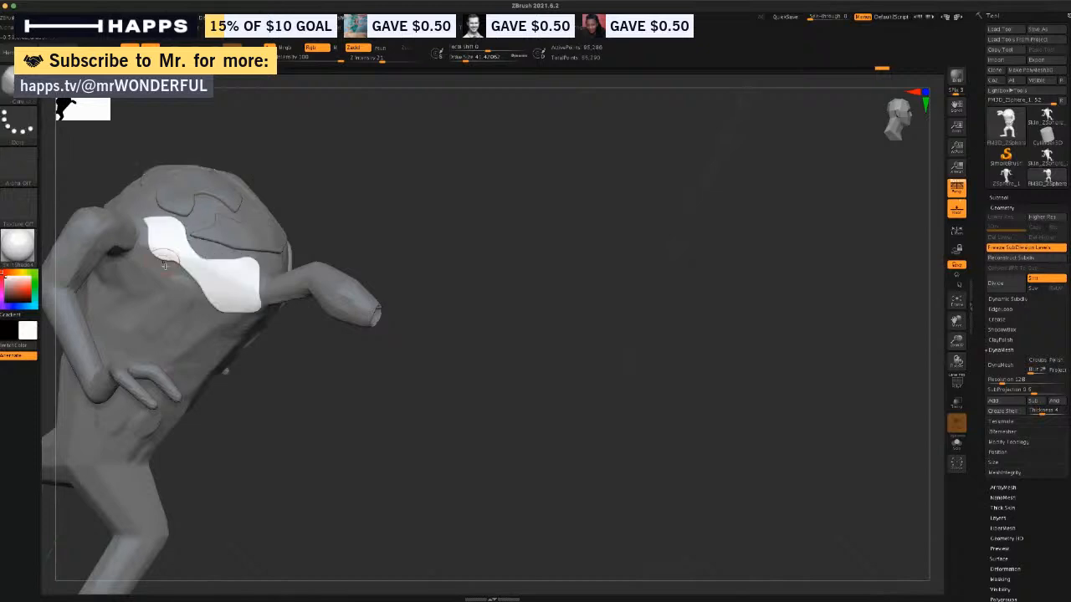
Extract an S-shaped patch from the chest between the two front stumps, wrapping under the rounded patch, and clear the mask.
left_click_drag(330, 443, 207, 310)
key("ctrl")
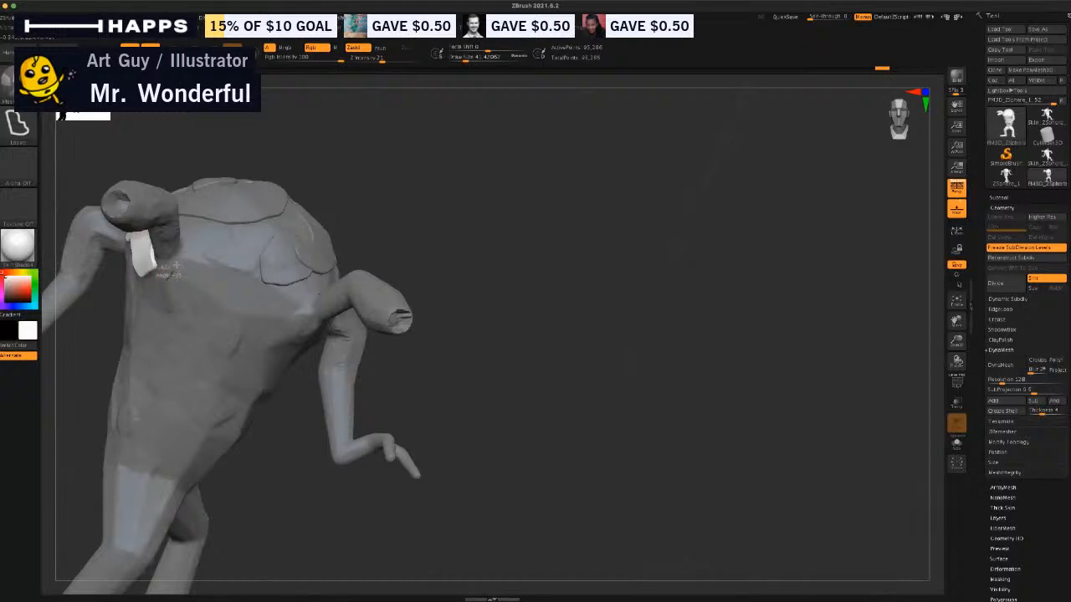
mouse_move(210, 231)
left_mouse_down("ctrl")
mouse_move(258, 235)
mouse_move(245, 284)
mouse_move(270, 306)
left_mouse_up("ctrl")
mouse_move(284, 306)
left_mouse_down()
mouse_move(298, 331)
mouse_move(250, 345)
mouse_move(203, 286)
mouse_move(167, 289)
left_mouse_up()
left_click_drag(314, 486, 312, 452)
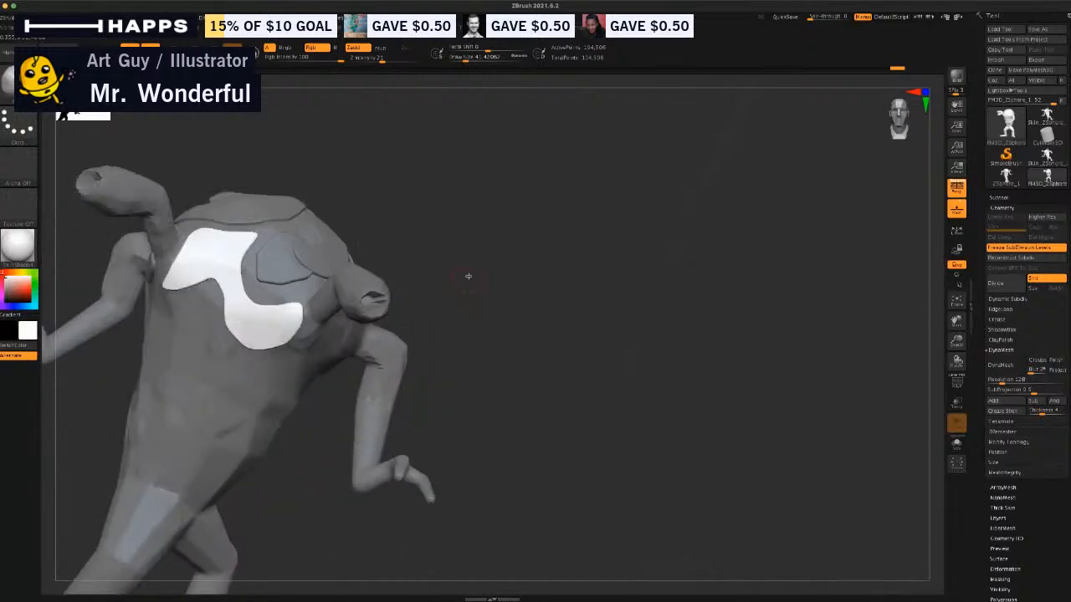
left_click_drag(468, 276, 485, 310)
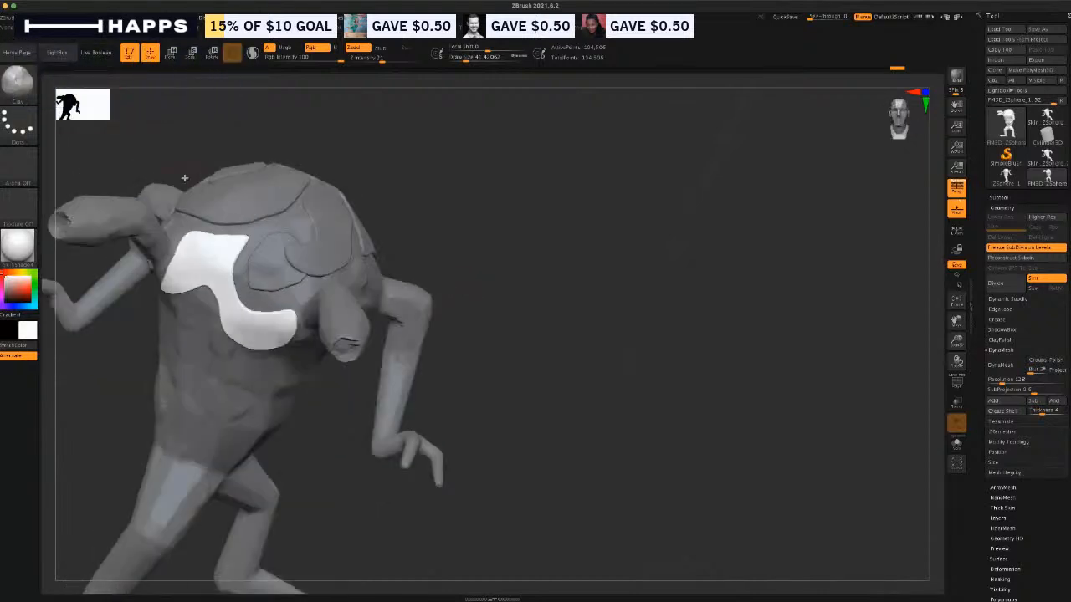
left_click_drag(488, 225, 494, 230, "ctrl")
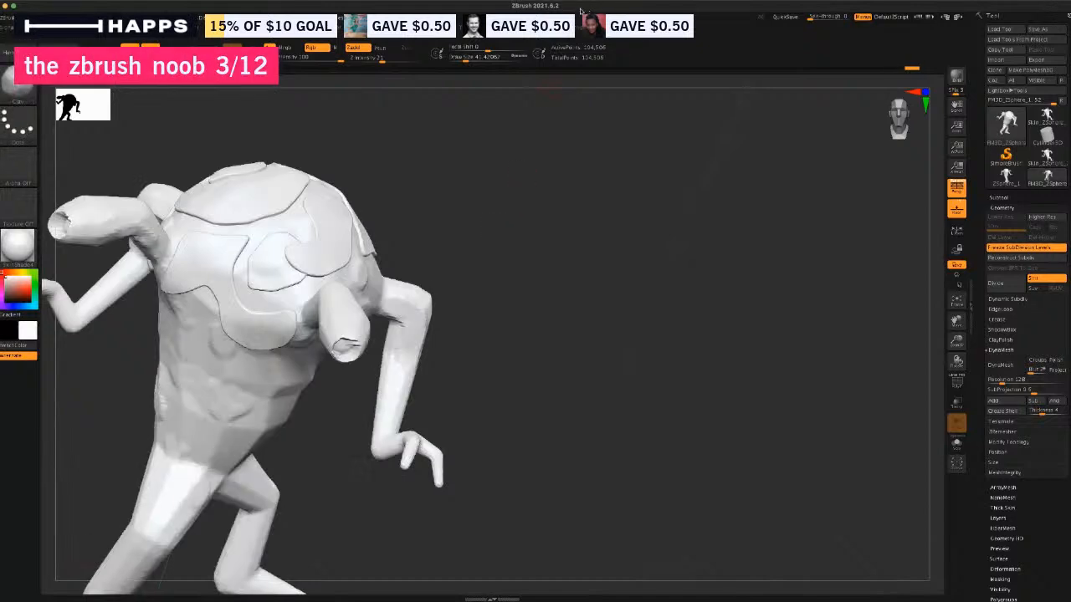
Extract a wide, notched patch from the opposite side of the torso between the front stump and the arm, and clear the mask.
left_click_drag(469, 281, 309, 306)
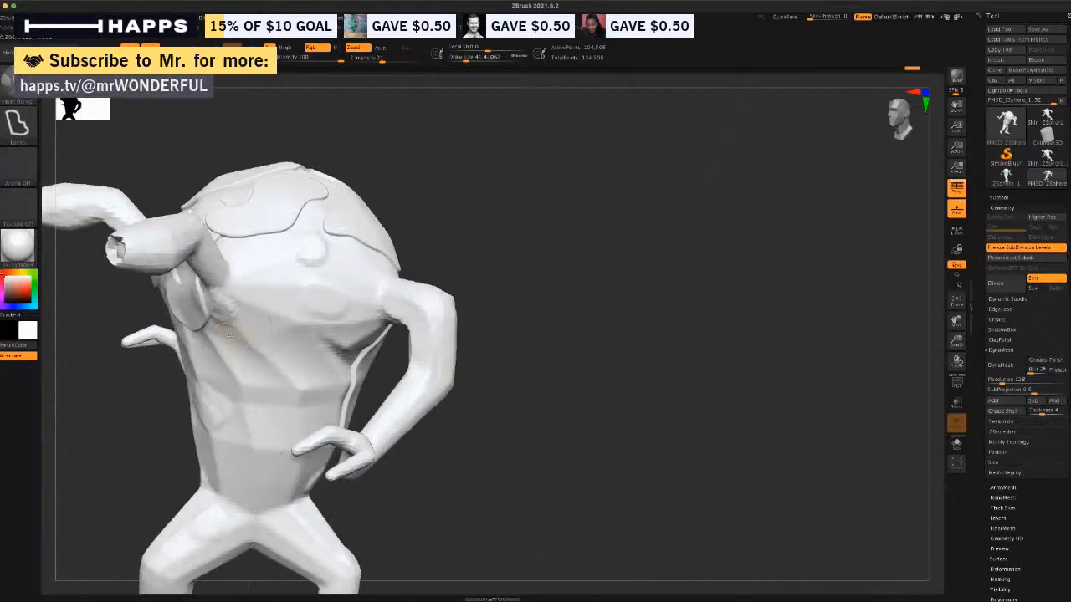
key("ctrl+shift")
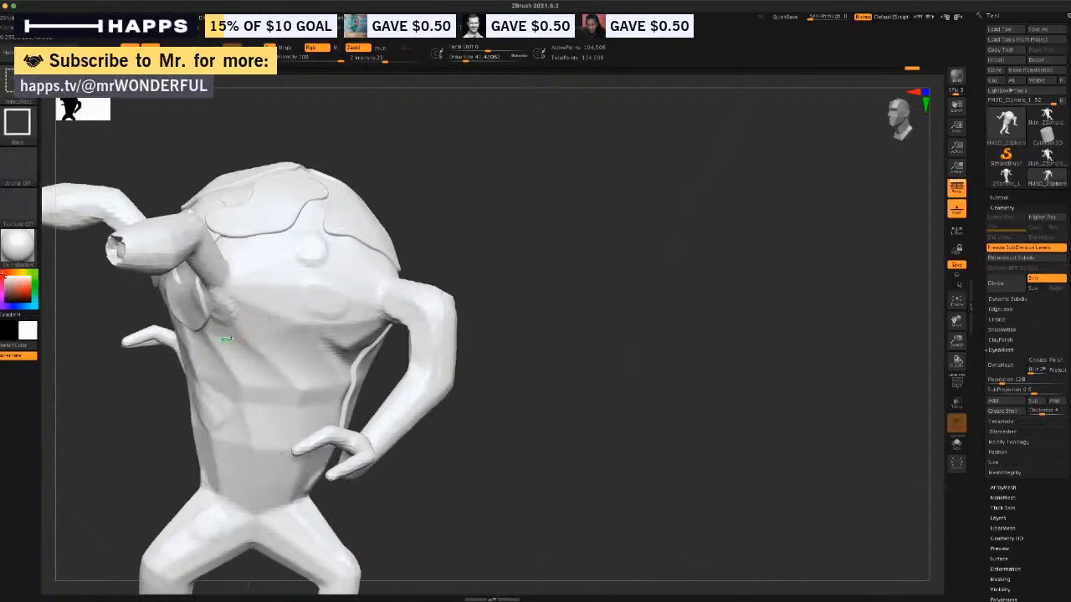
key("ctrl")
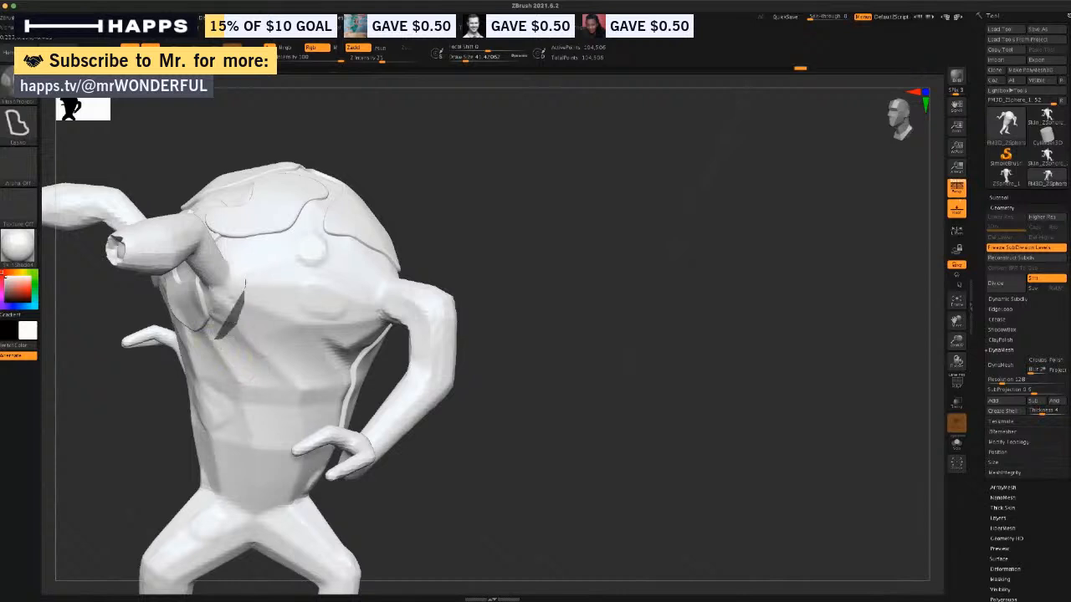
mouse_move(240, 255)
left_mouse_down("ctrl")
mouse_move(313, 226)
mouse_move(382, 281)
mouse_move(350, 336)
mouse_move(322, 334)
mouse_move(306, 299)
mouse_move(273, 344)
mouse_move(228, 343)
left_mouse_up("ctrl")
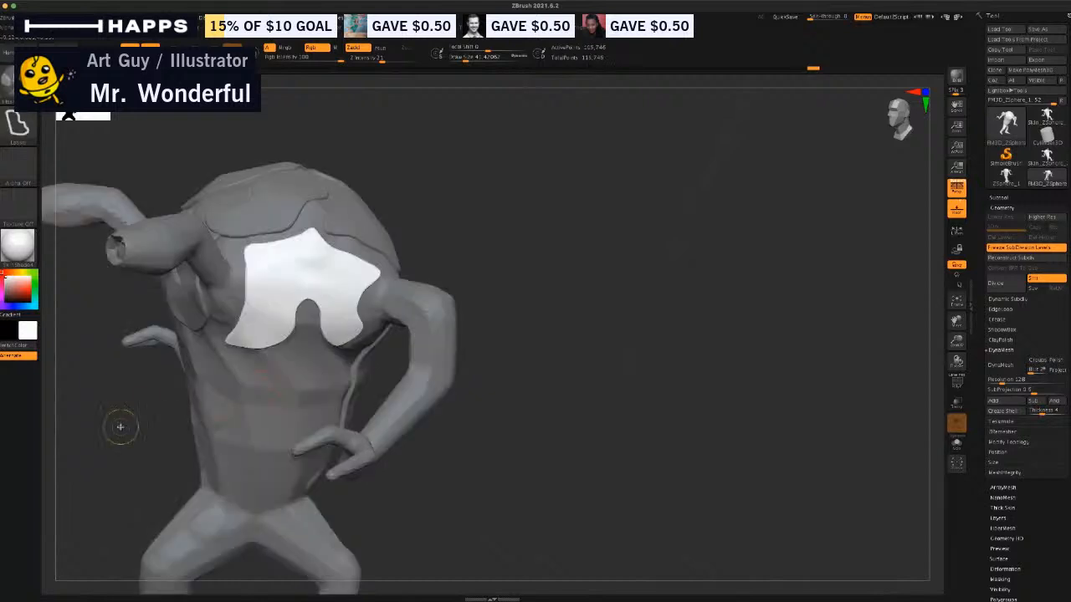
mouse_move(120, 428)
left_mouse_down("ctrl")
mouse_move(133, 441)
mouse_move(301, 452)
left_mouse_up("ctrl")
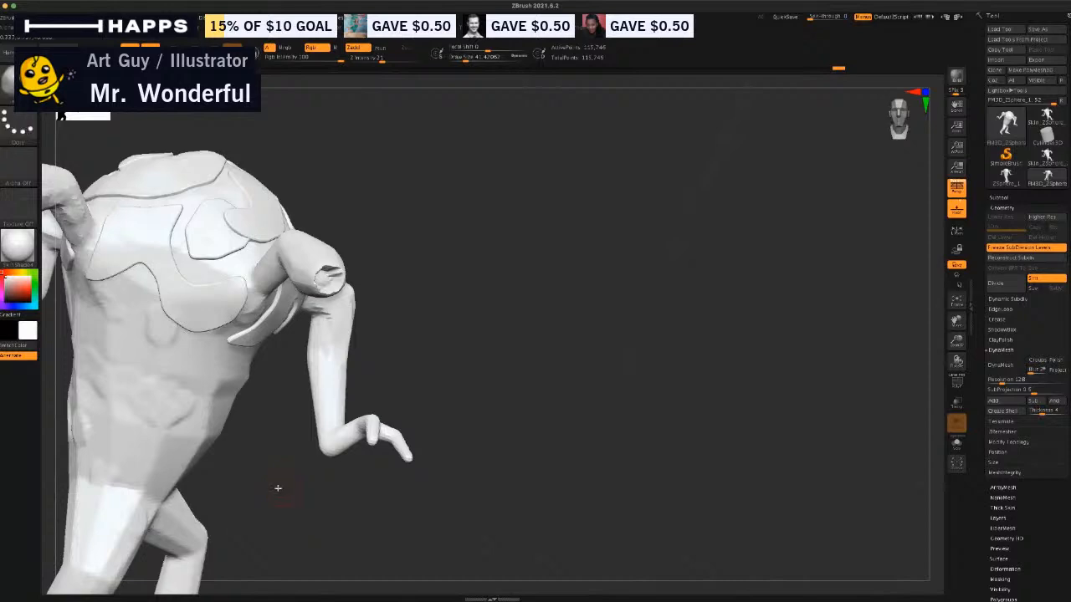
mouse_move(277, 488)
left_mouse_down("alt")
mouse_move(401, 423)
mouse_move(359, 435)
mouse_move(426, 432)
mouse_move(593, 322)
left_mouse_up("alt")
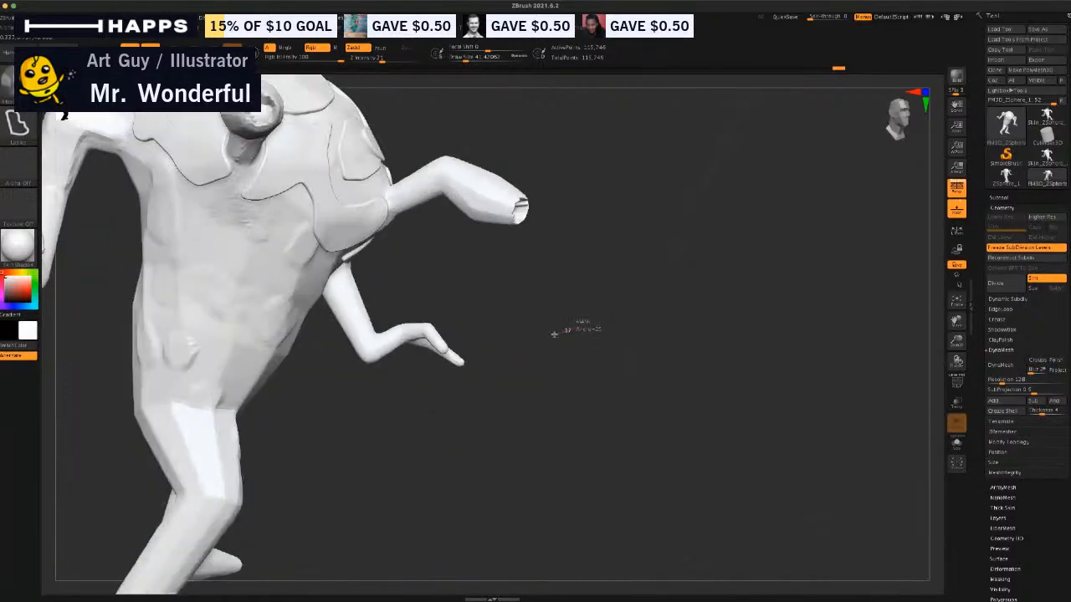
Extract a wide angular patch from the back beside the arm, just below the top patches.
mouse_move(538, 394)
left_mouse_down("alt")
mouse_move(423, 435)
mouse_move(394, 432)
mouse_move(442, 427)
mouse_move(430, 442)
mouse_move(416, 423)
mouse_move(385, 430)
mouse_move(442, 442)
mouse_move(463, 466)
mouse_move(418, 433)
mouse_move(490, 488)
mouse_move(507, 487)
left_mouse_up("alt")
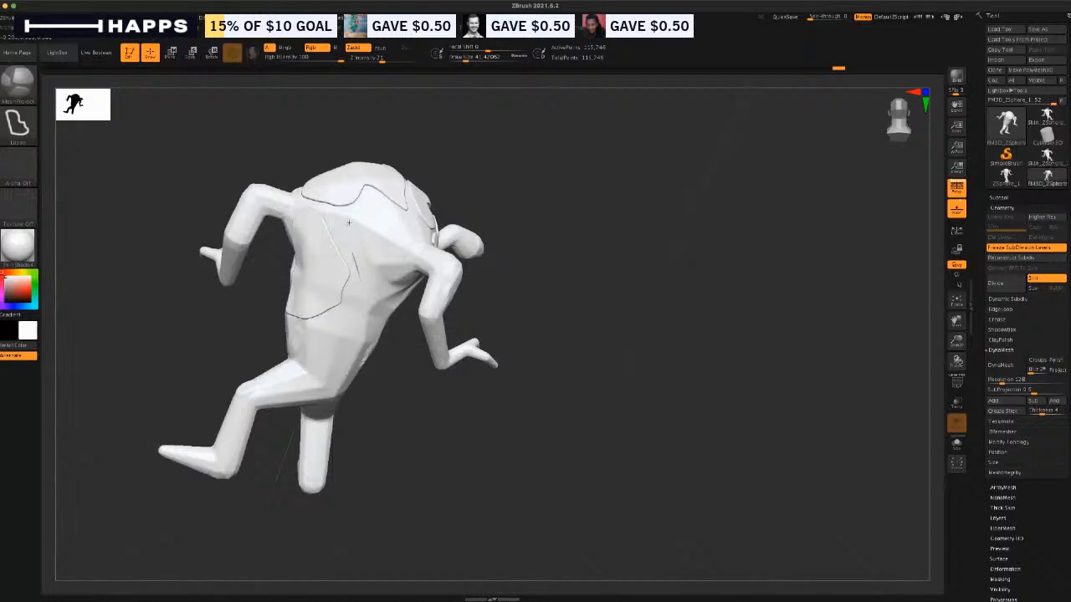
mouse_move(362, 281)
left_mouse_down("ctrl")
mouse_move(365, 205)
mouse_move(437, 251)
left_mouse_up("ctrl")
left_click_drag(392, 292, 388, 293, "ctrl")
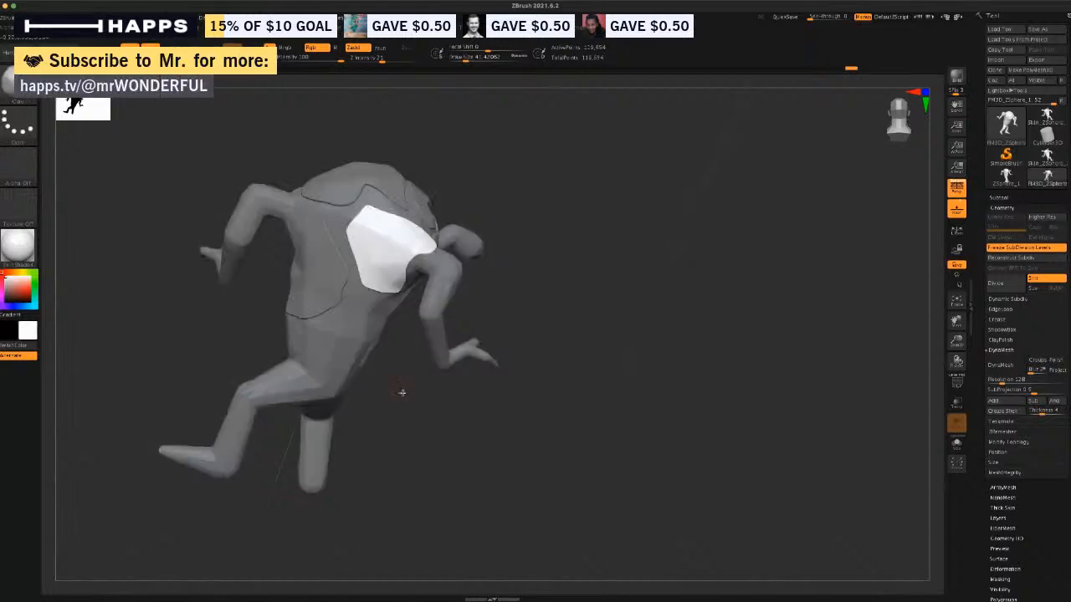
Extract a large patch with a deep side notch from the front of the belly, below the chest patches.
mouse_move(426, 440)
left_mouse_down()
mouse_move(413, 447)
mouse_move(348, 420)
mouse_move(371, 323)
left_mouse_up()
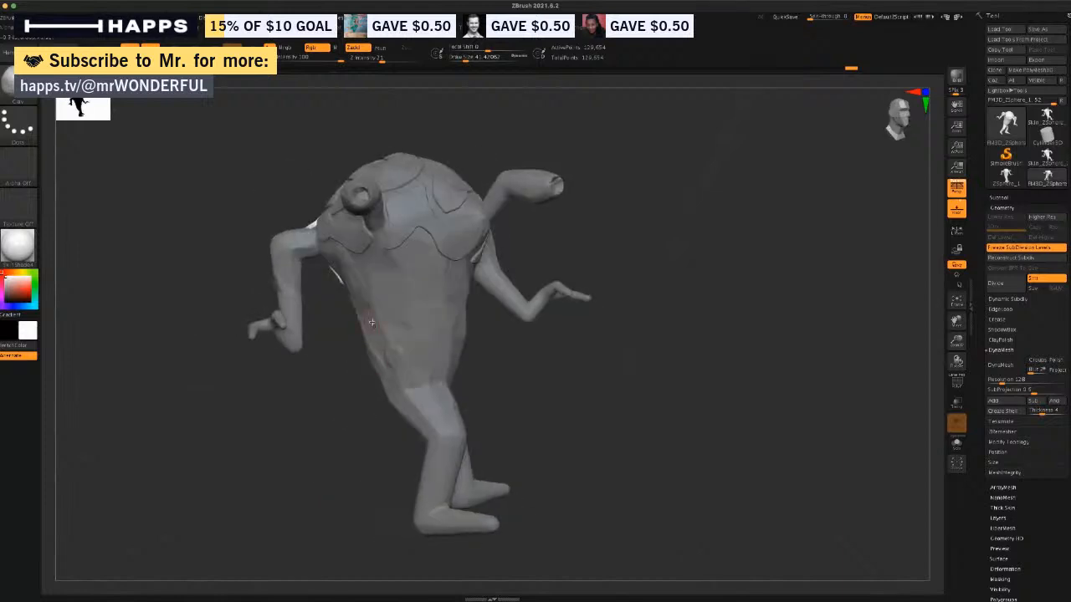
left_click_drag(329, 381, 334, 335)
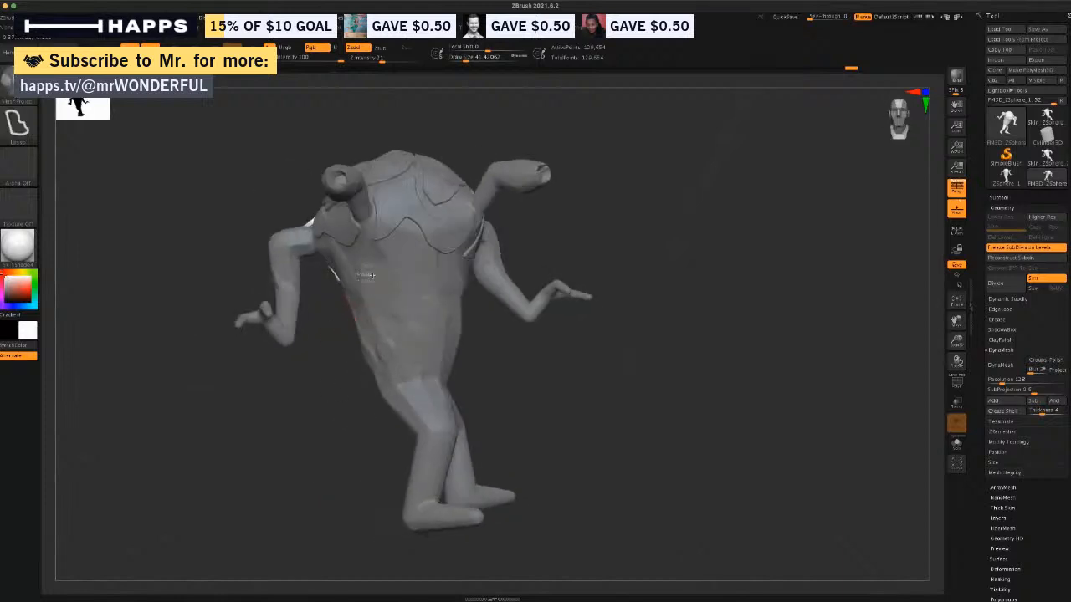
mouse_move(395, 259)
left_mouse_down("ctrl")
mouse_move(408, 245)
mouse_move(452, 282)
mouse_move(443, 330)
mouse_move(414, 361)
mouse_move(372, 327)
mouse_move(388, 311)
mouse_move(345, 294)
left_mouse_up("ctrl")
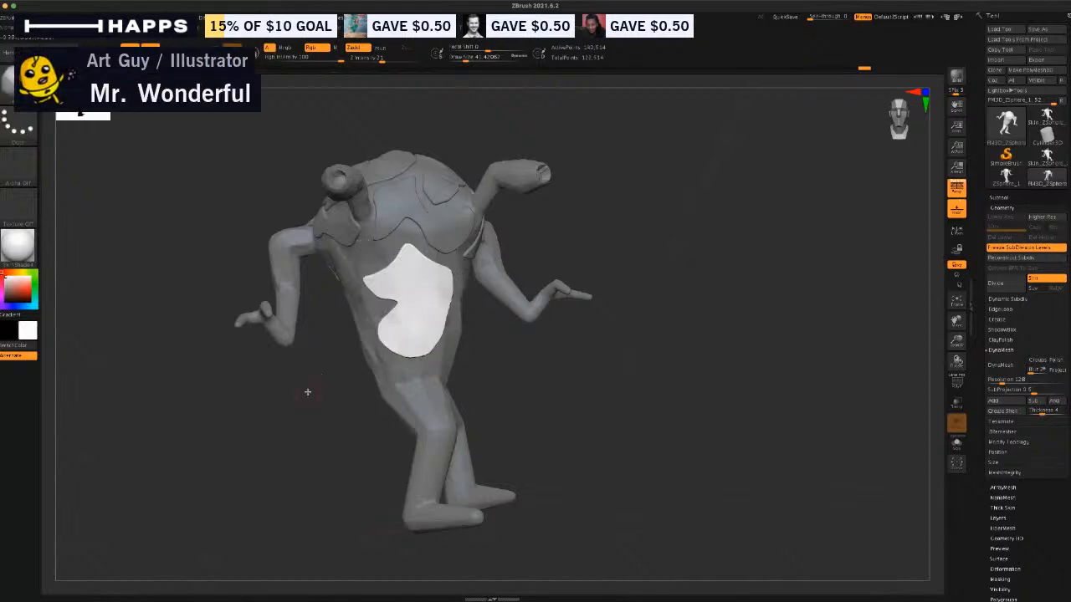
Extract a pointed, roughly triangular patch from the torso's flank beneath the arm.
mouse_move(306, 390)
left_mouse_down()
mouse_move(277, 416)
mouse_move(282, 426)
mouse_move(306, 426)
mouse_move(338, 361)
left_mouse_up()
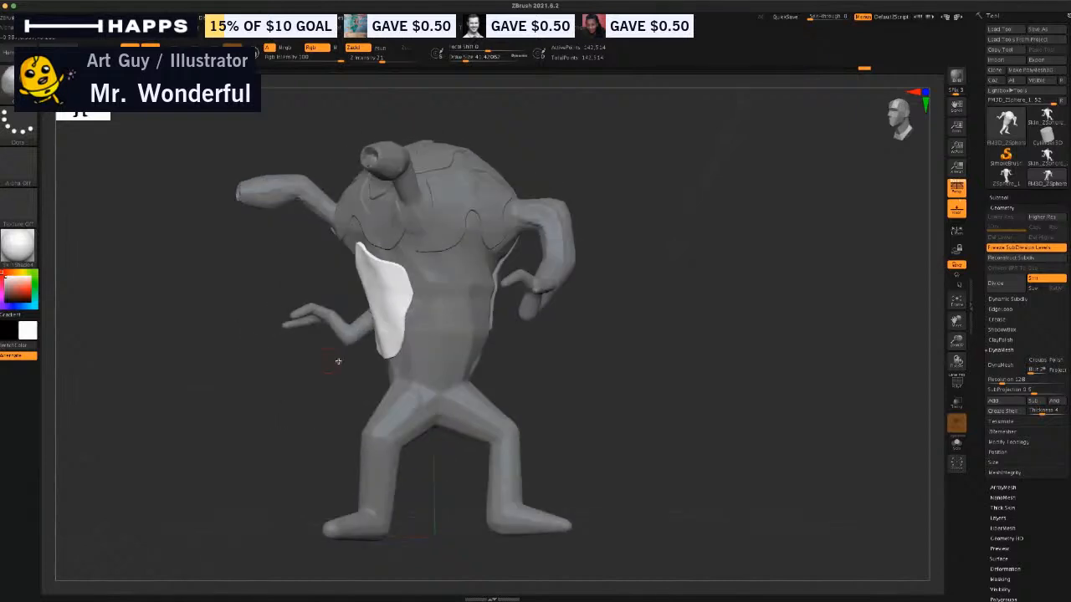
mouse_move(532, 406)
left_mouse_down()
mouse_move(417, 342)
mouse_move(405, 255)
mouse_move(473, 251)
mouse_move(483, 266)
mouse_move(477, 346)
mouse_move(465, 358)
mouse_move(445, 342)
mouse_move(405, 358)
left_mouse_up()
mouse_move(289, 406)
left_mouse_down()
mouse_move(318, 425)
mouse_move(352, 412)
mouse_move(295, 253)
mouse_move(365, 236)
mouse_move(342, 273)
left_mouse_up()
key("ctrl")
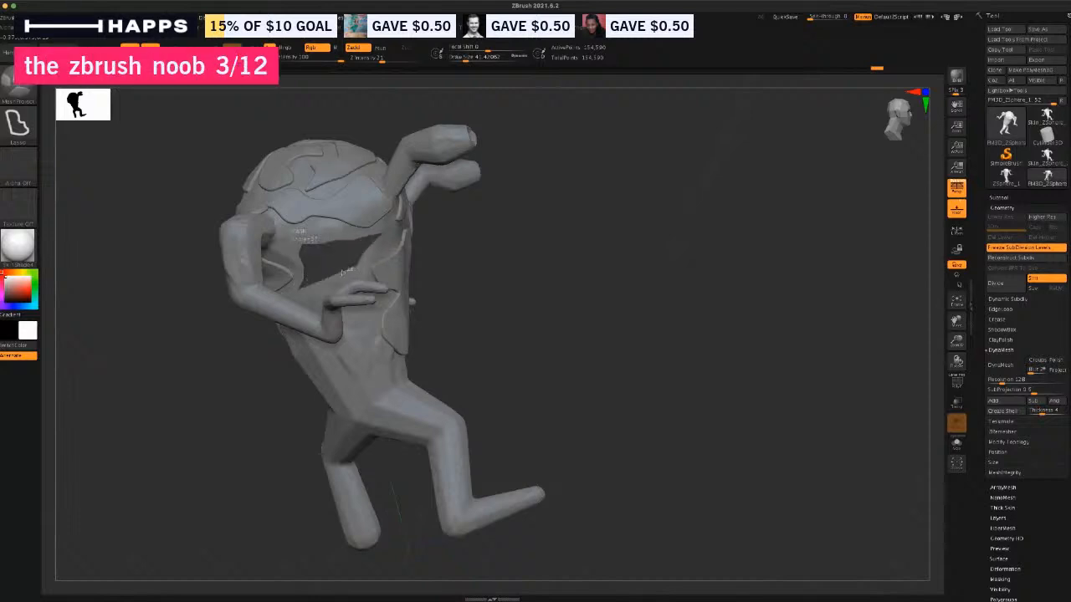
mouse_move(258, 430)
left_mouse_down()
mouse_move(248, 421)
mouse_move(253, 438)
mouse_move(263, 399)
left_mouse_up()
key("ctrl")
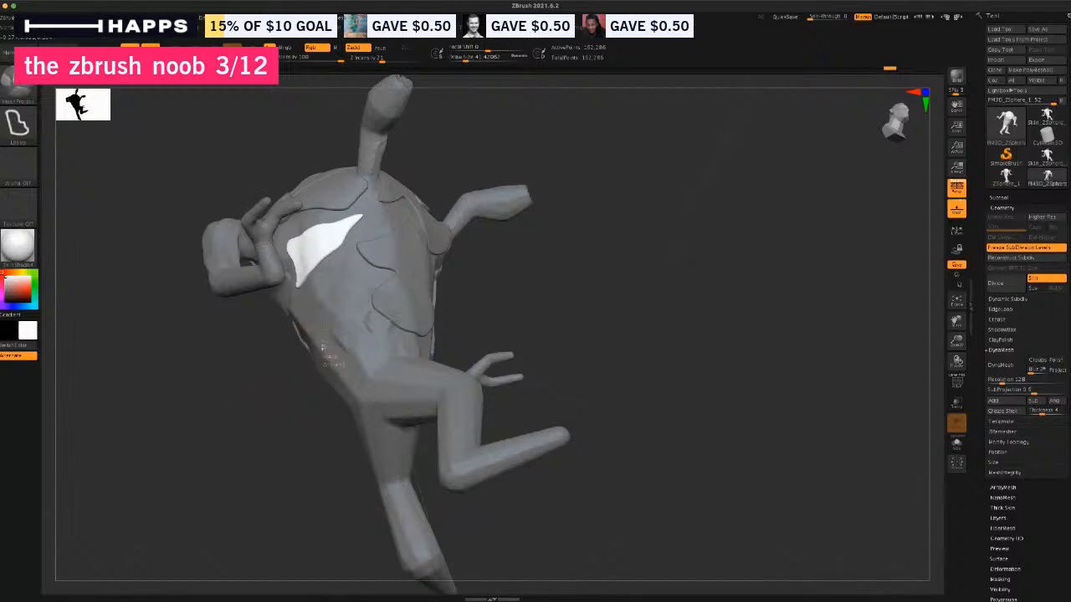
Extract a long, jagged patch from the lower flank between the armpit patch and the hip, and clear the mask.
mouse_move(324, 348)
left_mouse_down("ctrl")
mouse_move(303, 292)
mouse_move(352, 264)
mouse_move(381, 343)
mouse_move(366, 354)
left_mouse_up("ctrl")
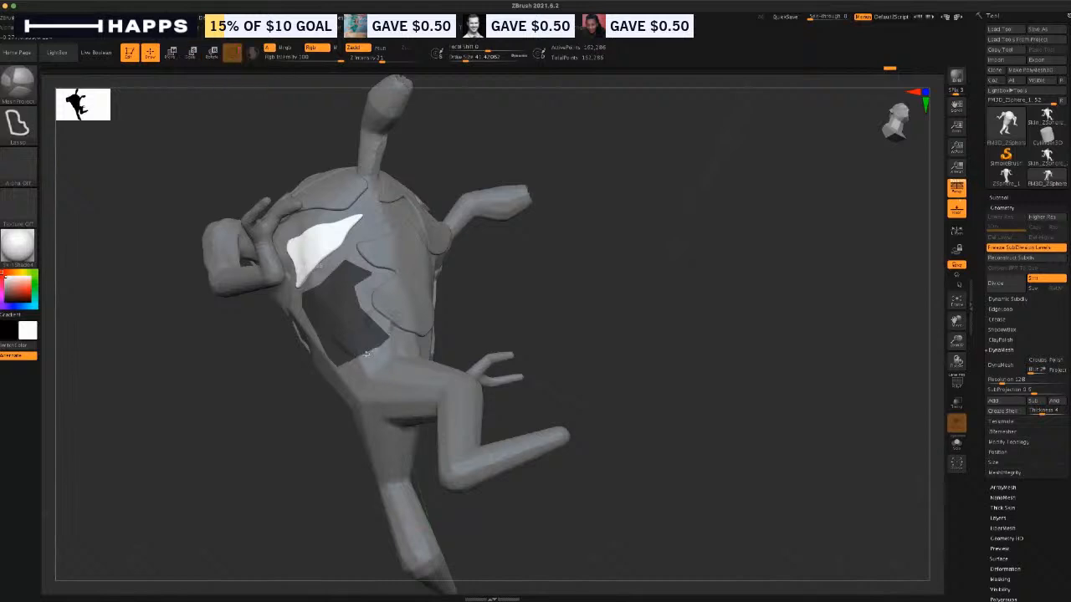
mouse_move(301, 419)
left_mouse_down()
mouse_move(270, 471)
mouse_move(284, 486)
mouse_move(561, 385)
mouse_move(545, 390)
mouse_move(547, 406)
mouse_move(523, 413)
mouse_move(540, 423)
mouse_move(515, 423)
left_mouse_up()
left_click_drag(522, 347, 519, 376)
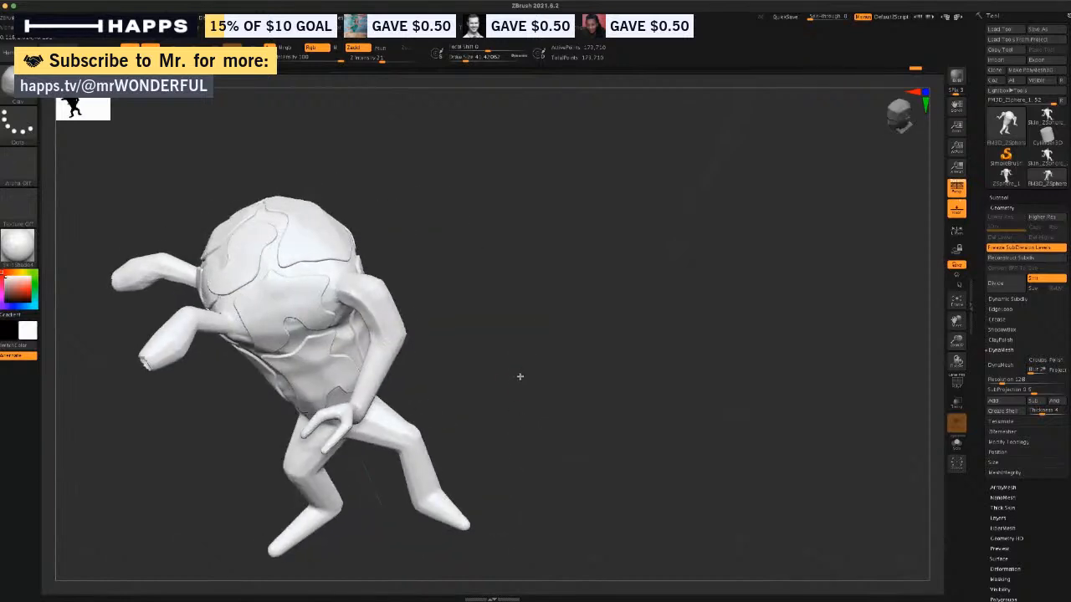
Extract a raised, E-shaped patch with rounded ends from the outer side of the upper arm.
mouse_move(469, 296)
left_mouse_down()
mouse_move(487, 299)
mouse_move(458, 266)
mouse_move(471, 255)
mouse_move(447, 268)
mouse_move(467, 260)
mouse_move(514, 277)
mouse_move(376, 203)
left_mouse_up()
left_click_drag(444, 213, 479, 240)
left_click_drag(559, 312, 502, 306)
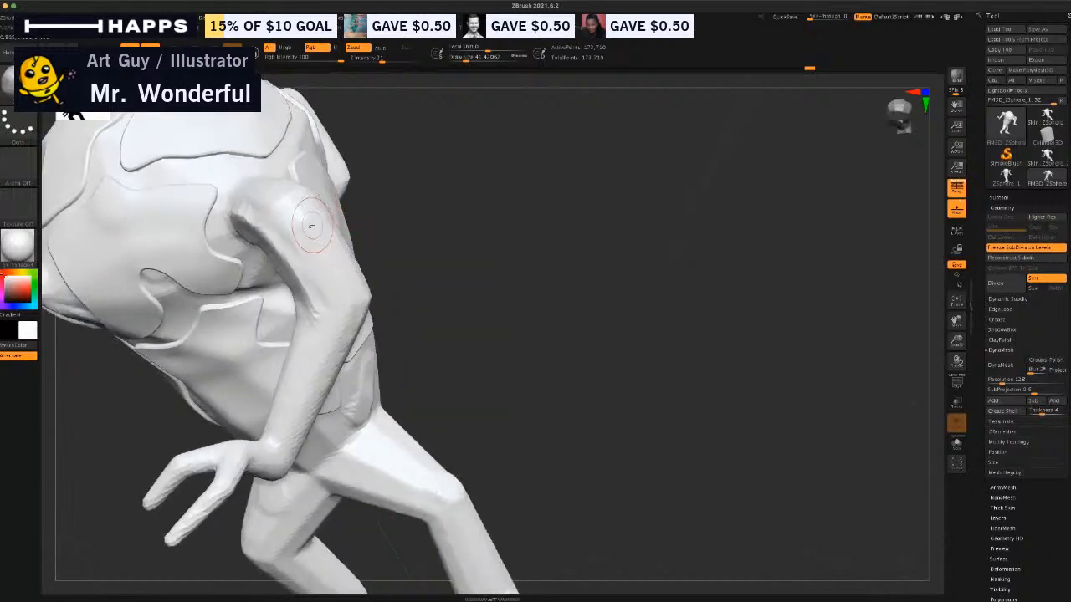
key("ctrl+shift")
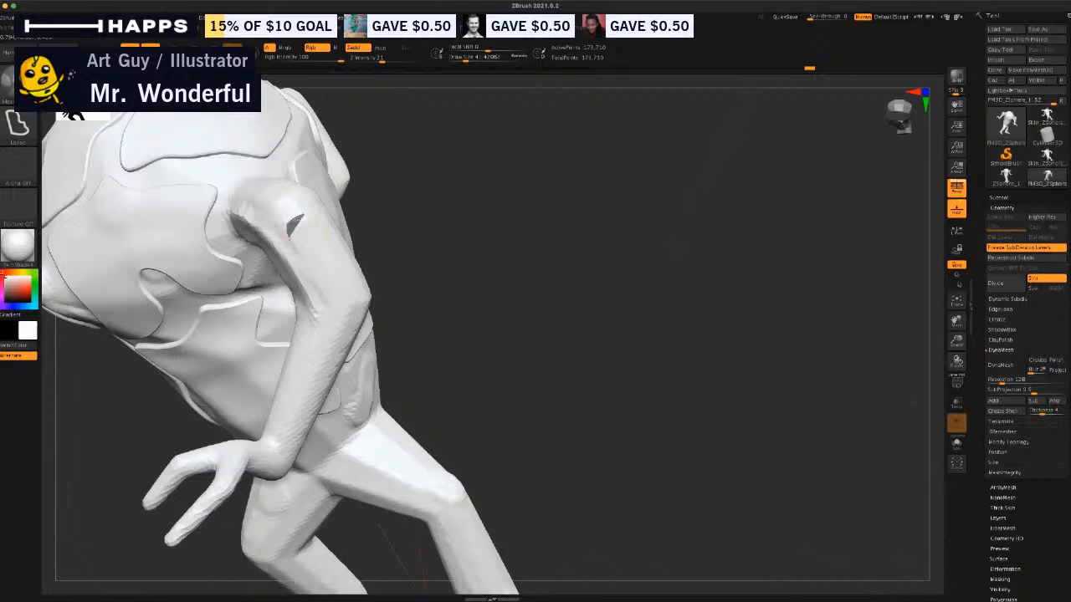
mouse_move(304, 244)
left_mouse_down("ctrl+shift")
mouse_move(348, 284)
mouse_move(329, 273)
left_mouse_up("ctrl+shift")
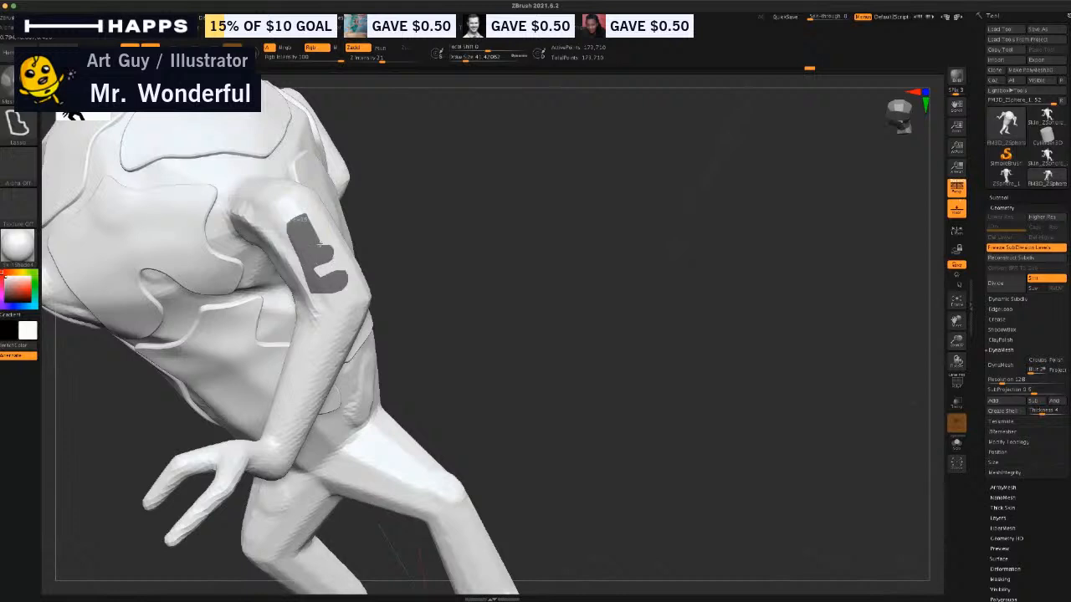
left_click_drag(309, 246, 321, 223, "ctrl+shift")
mouse_move(458, 347)
left_mouse_down()
mouse_move(487, 309)
mouse_move(343, 336)
left_mouse_up()
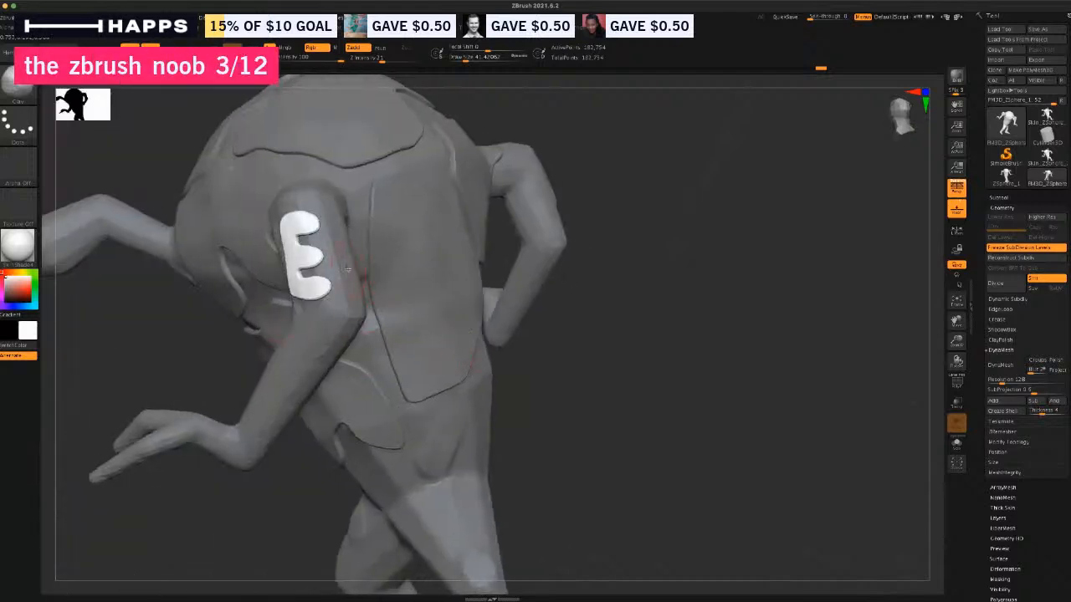
Examine the E-shaped arm plate up close and the torso plates from several sides and distances.
left_click_drag(546, 342, 624, 369)
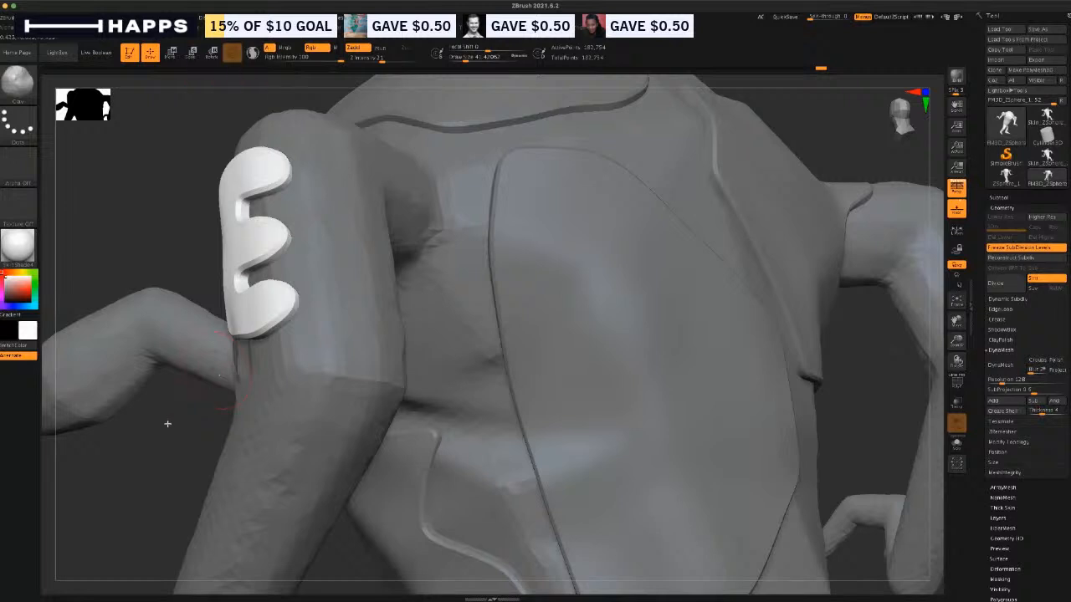
left_click_drag(168, 424, 244, 440)
left_click_drag(632, 292, 110, 414)
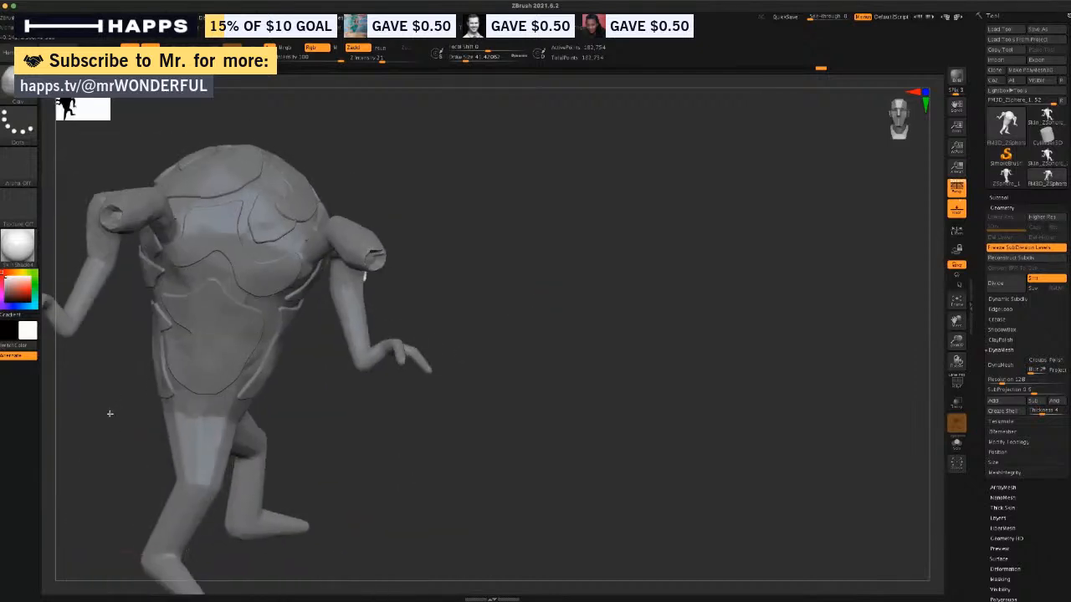
mouse_move(374, 443)
left_mouse_down()
mouse_move(407, 461)
mouse_move(246, 363)
mouse_move(237, 396)
left_mouse_up()
left_click_drag(473, 461, 465, 418)
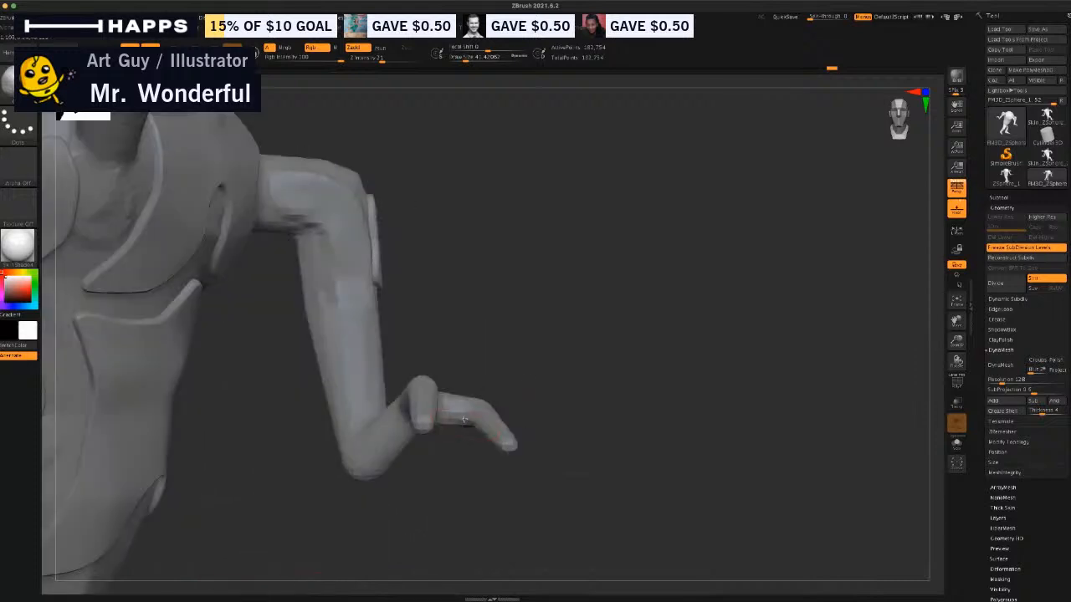
left_click_drag(562, 339, 412, 304)
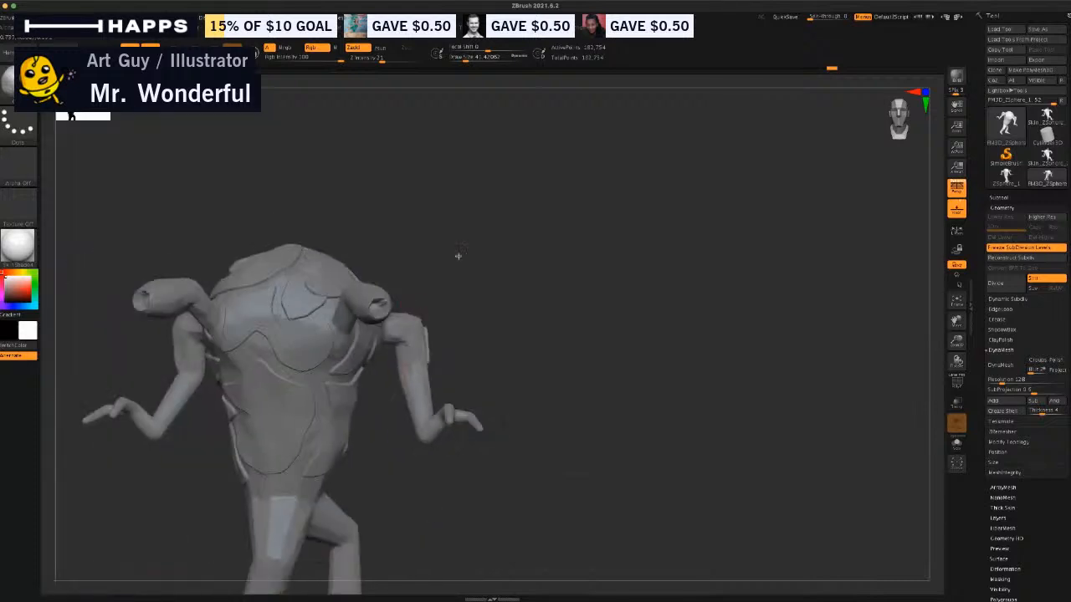
left_click_drag(458, 256, 444, 404)
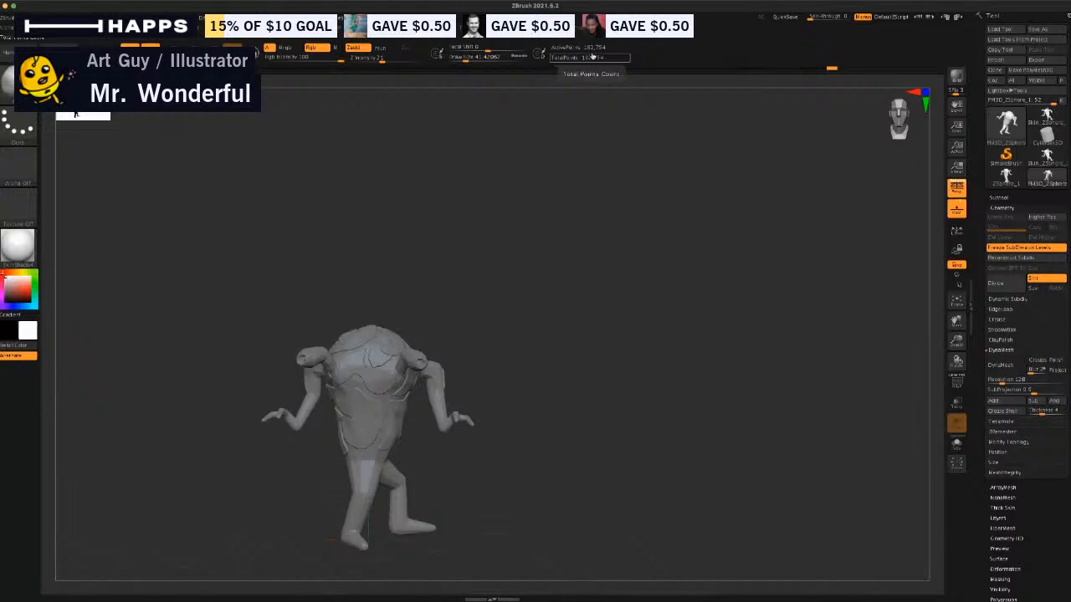
left_click_drag(469, 296, 411, 204, "alt")
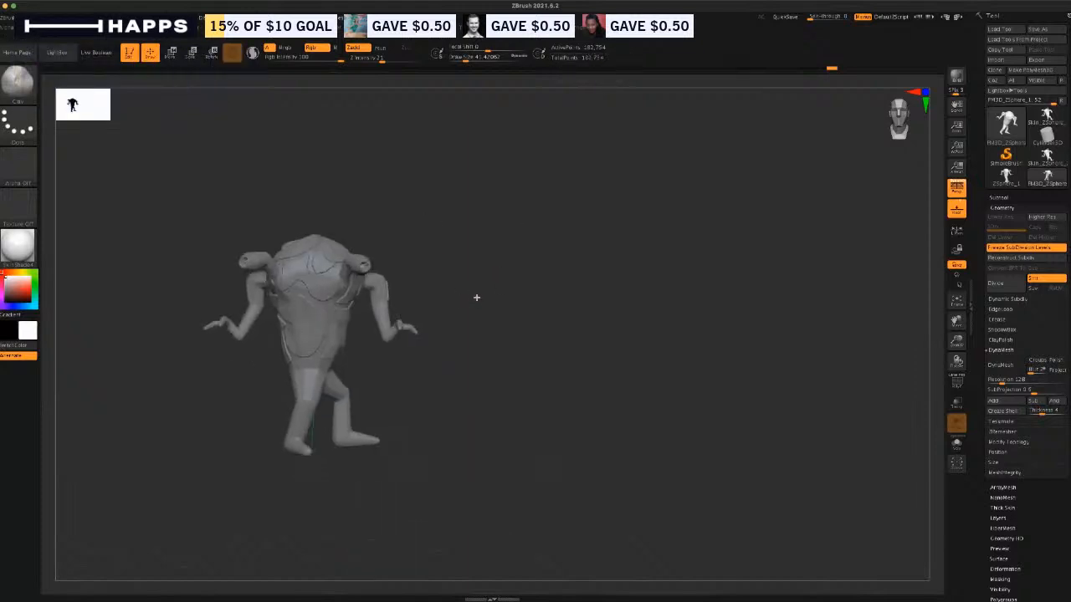
left_click_drag(477, 298, 502, 352)
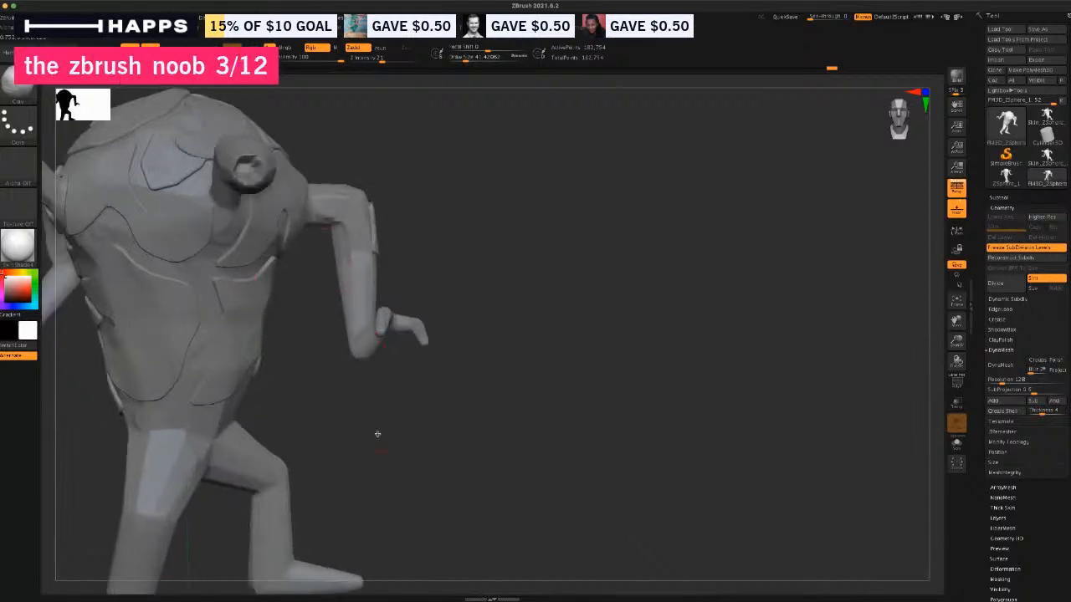
left_click_drag(377, 434, 335, 449, "alt")
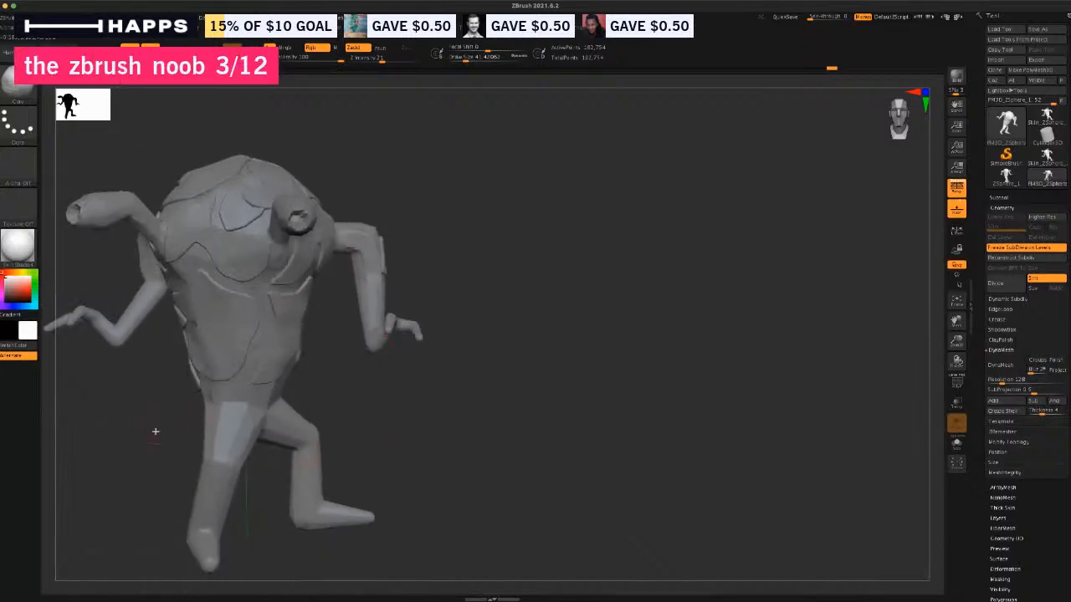
mouse_move(135, 458)
left_mouse_down()
mouse_move(162, 461)
mouse_move(180, 425)
left_mouse_up()
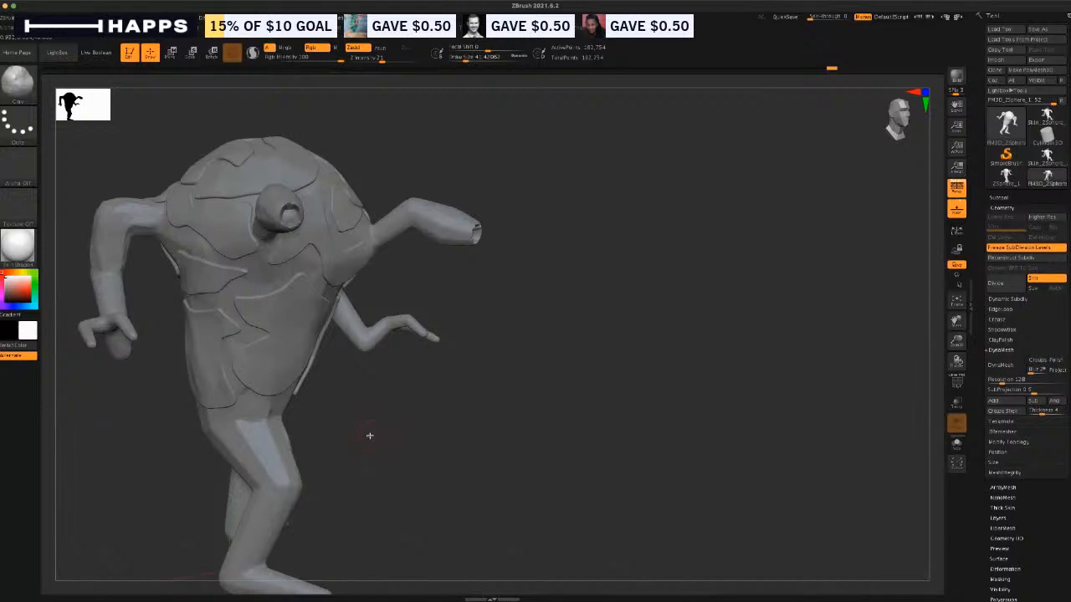
mouse_move(368, 440)
left_mouse_down()
mouse_move(385, 438)
mouse_move(373, 423)
left_mouse_up()
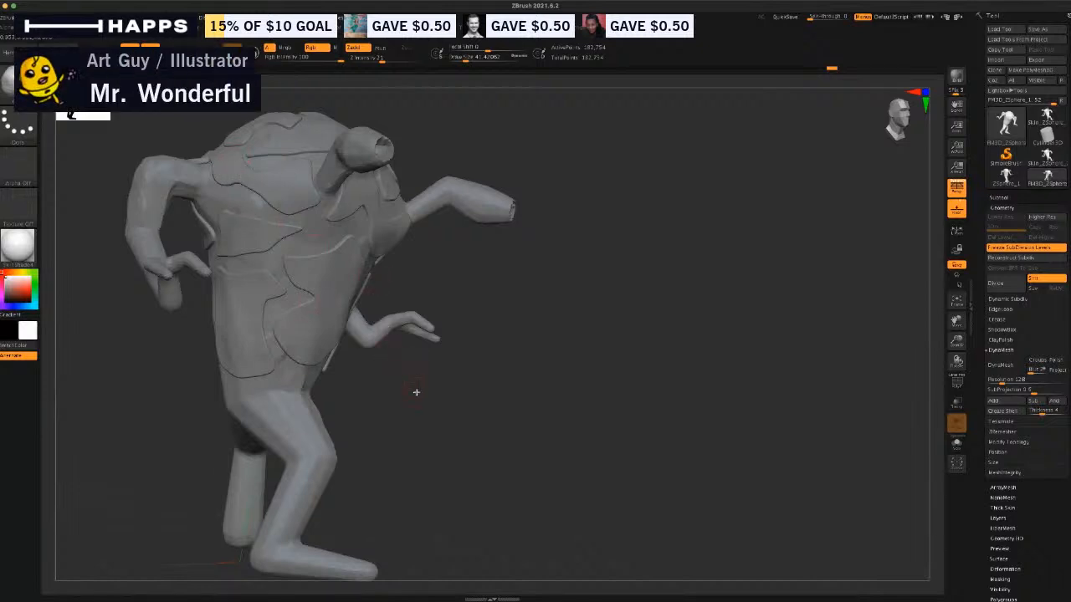
mouse_move(429, 427)
left_mouse_down()
mouse_move(416, 433)
mouse_move(426, 438)
mouse_move(422, 429)
left_mouse_up()
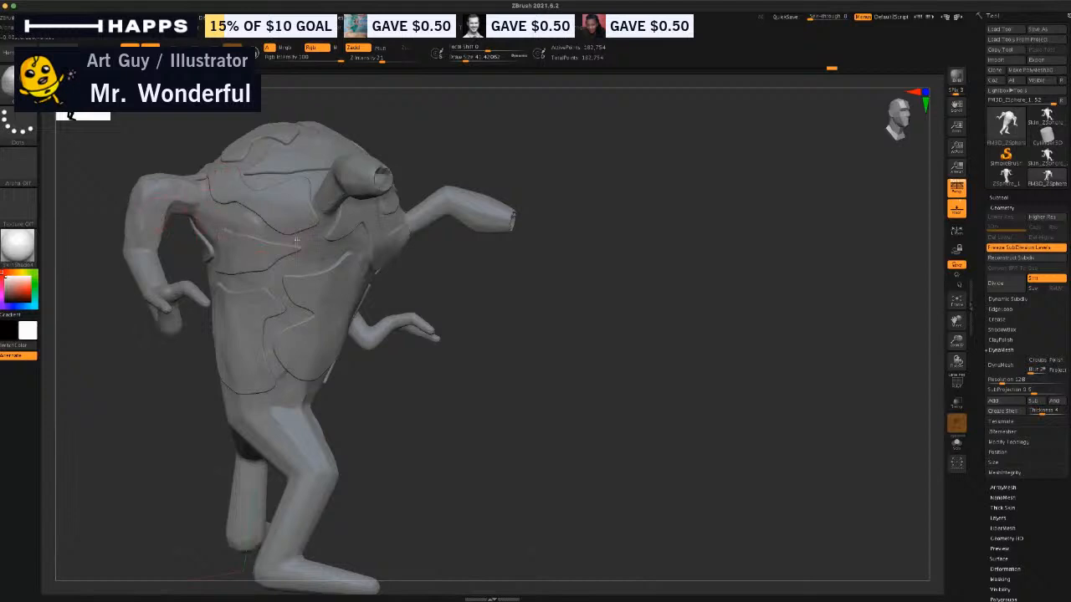
left_click_drag(177, 403, 145, 298)
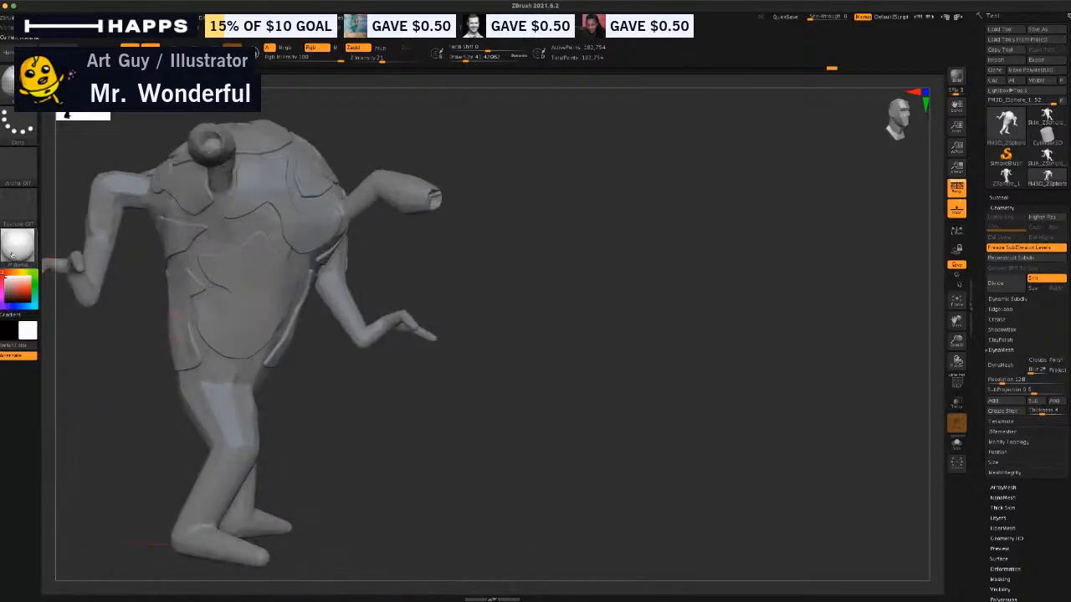
left_click_drag(385, 393, 371, 411)
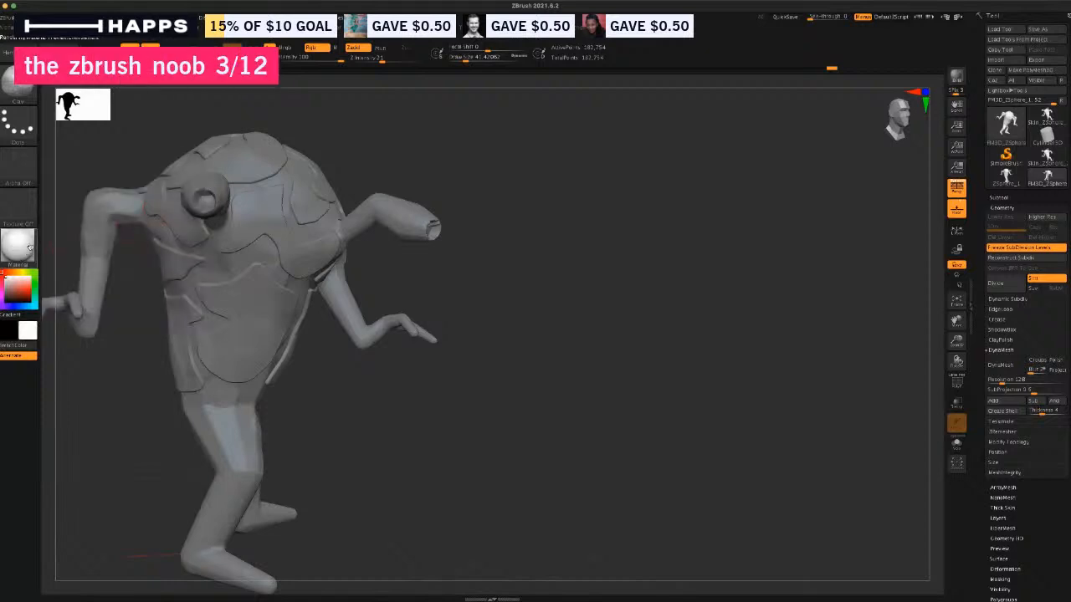
Try the MatCap Red Wax material on the creature.
left_click(29, 249)
left_click(87, 273)
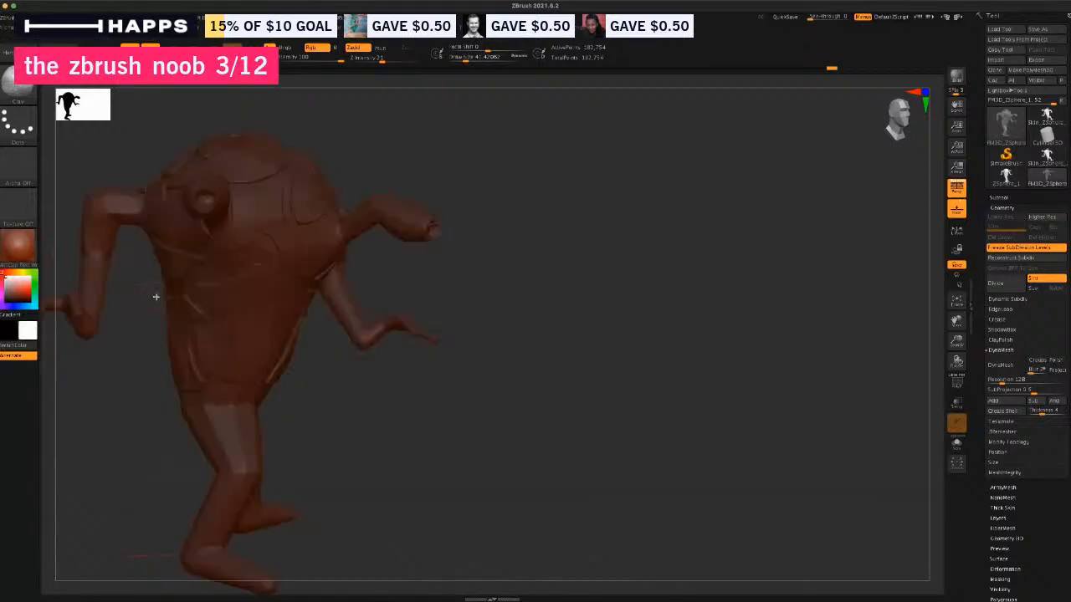
left_click(23, 249)
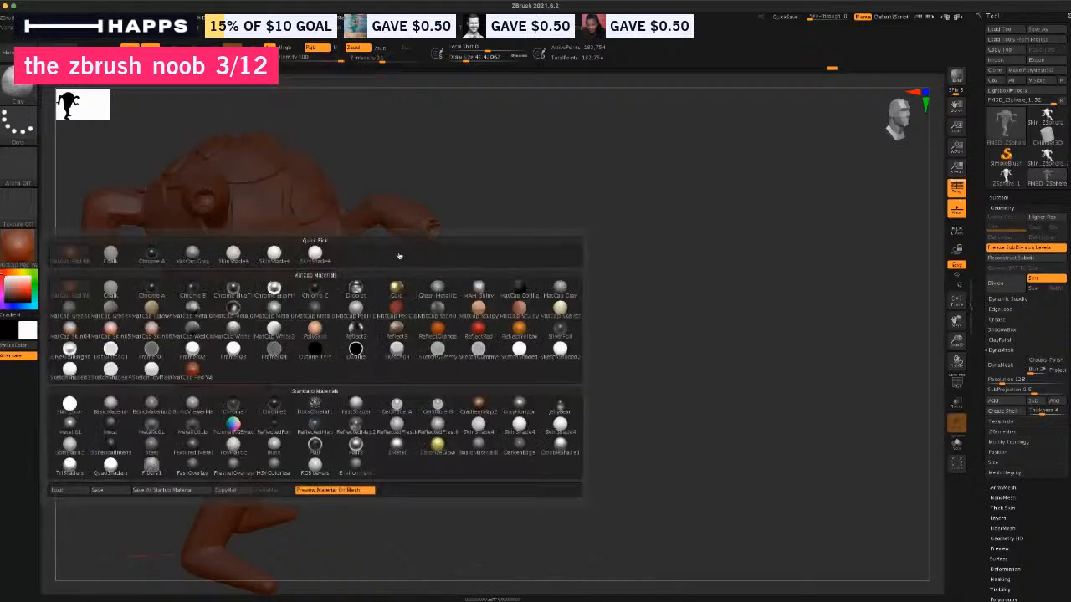
left_click(397, 282)
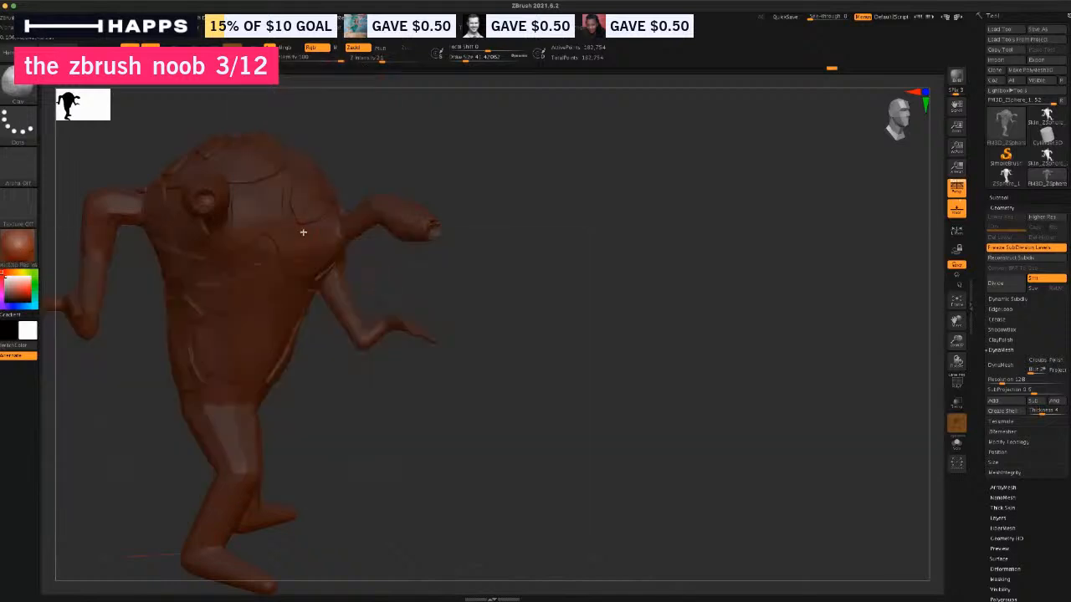
Try the Gold material on the plated creature and switch back to MatCap Red Wax.
left_click(18, 250)
left_click(396, 288)
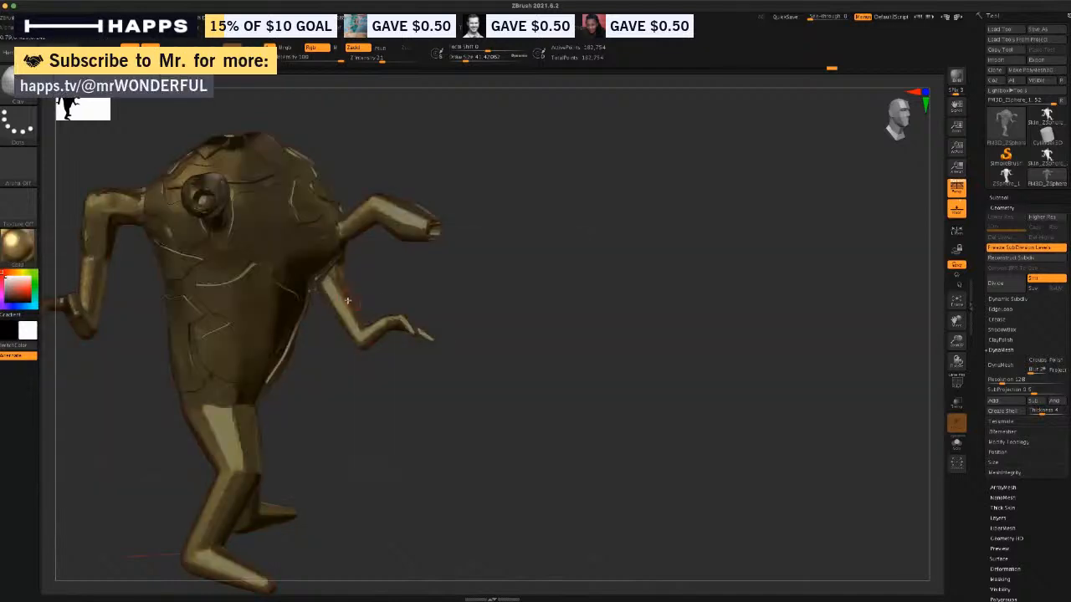
mouse_move(138, 389)
left_mouse_down()
mouse_move(167, 390)
mouse_move(151, 400)
mouse_move(132, 387)
left_mouse_up()
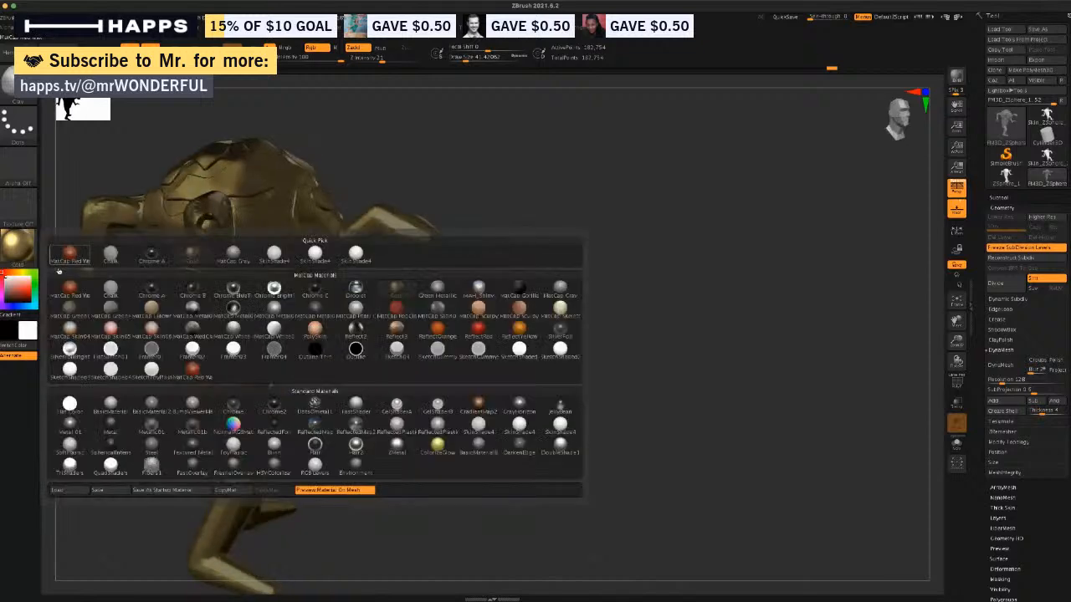
left_click(18, 249)
left_click(69, 288)
Return the creature to the light SkinShade4 material and check its plates from the front.
left_click(18, 248)
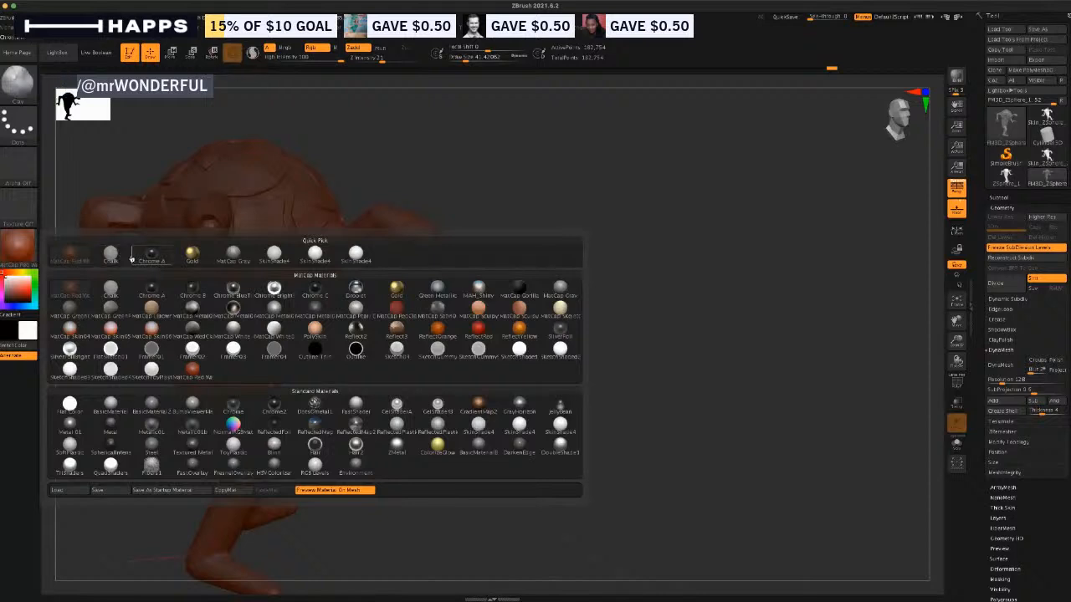
left_click(203, 335)
mouse_move(156, 411)
left_mouse_down()
mouse_move(142, 421)
mouse_move(139, 404)
left_mouse_up()
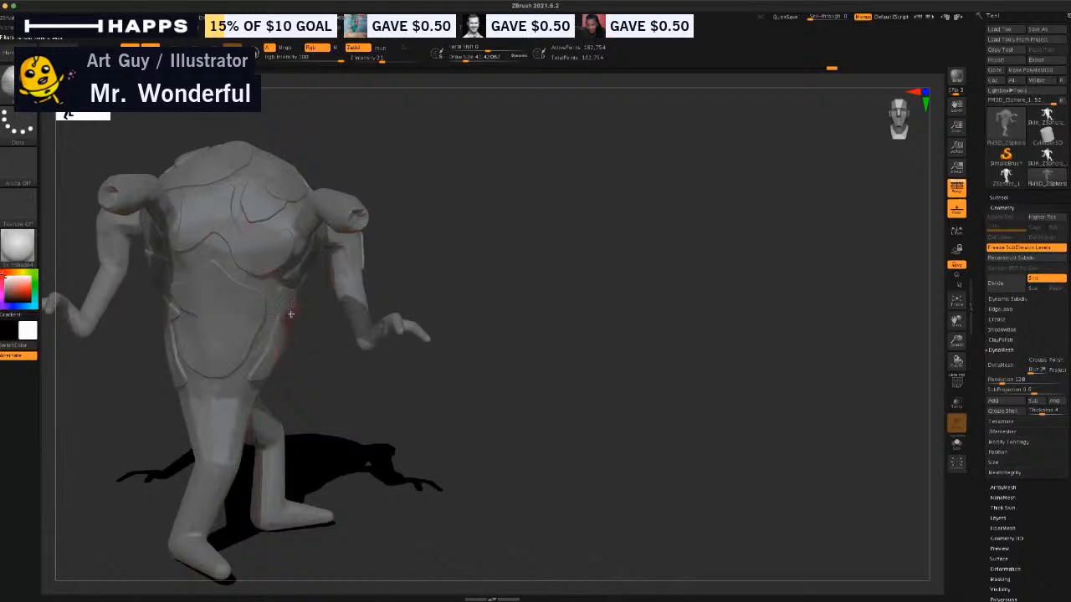
left_click(466, 287)
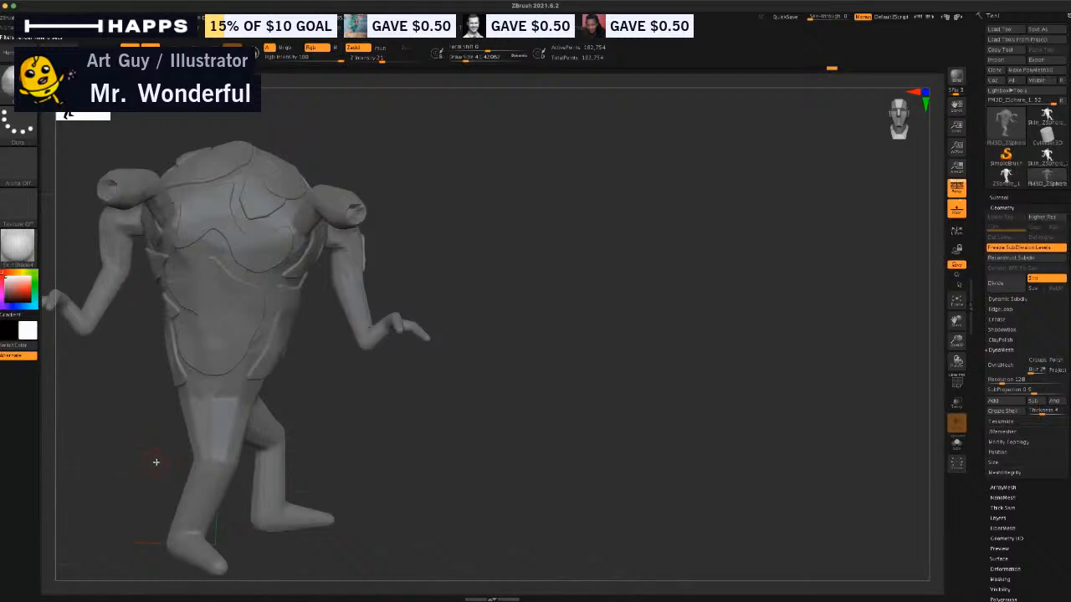
Extract a long, narrow plate with a wavy edge down the outer side of the arm using the MeshProject lasso.
left_click_drag(144, 455, 178, 464)
mouse_move(478, 411)
left_mouse_down("alt")
mouse_move(435, 430)
mouse_move(421, 424)
mouse_move(476, 396)
mouse_move(449, 411)
mouse_move(452, 421)
mouse_move(388, 432)
mouse_move(421, 426)
mouse_move(433, 383)
mouse_move(469, 419)
mouse_move(442, 444)
mouse_move(457, 438)
mouse_move(480, 455)
mouse_move(466, 433)
mouse_move(492, 430)
mouse_move(450, 441)
mouse_move(464, 444)
mouse_move(456, 423)
left_mouse_up("alt")
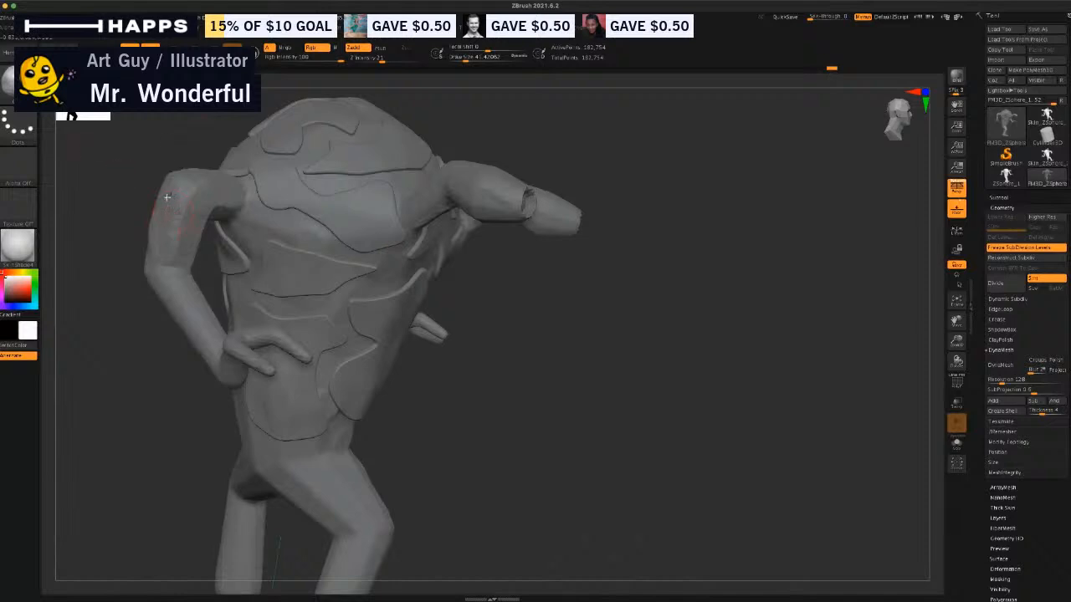
key("ctrl")
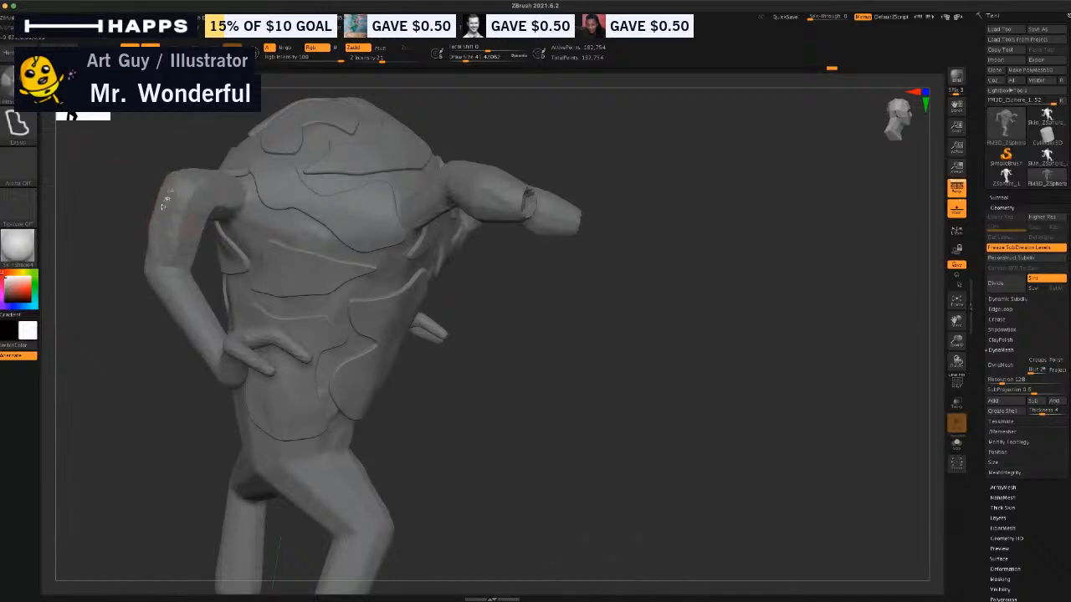
mouse_move(158, 252)
left_mouse_down("ctrl")
mouse_move(167, 201)
mouse_move(188, 316)
mouse_move(211, 345)
mouse_move(181, 278)
mouse_move(180, 179)
mouse_move(159, 297)
left_mouse_up("ctrl")
left_click_drag(170, 398, 128, 395)
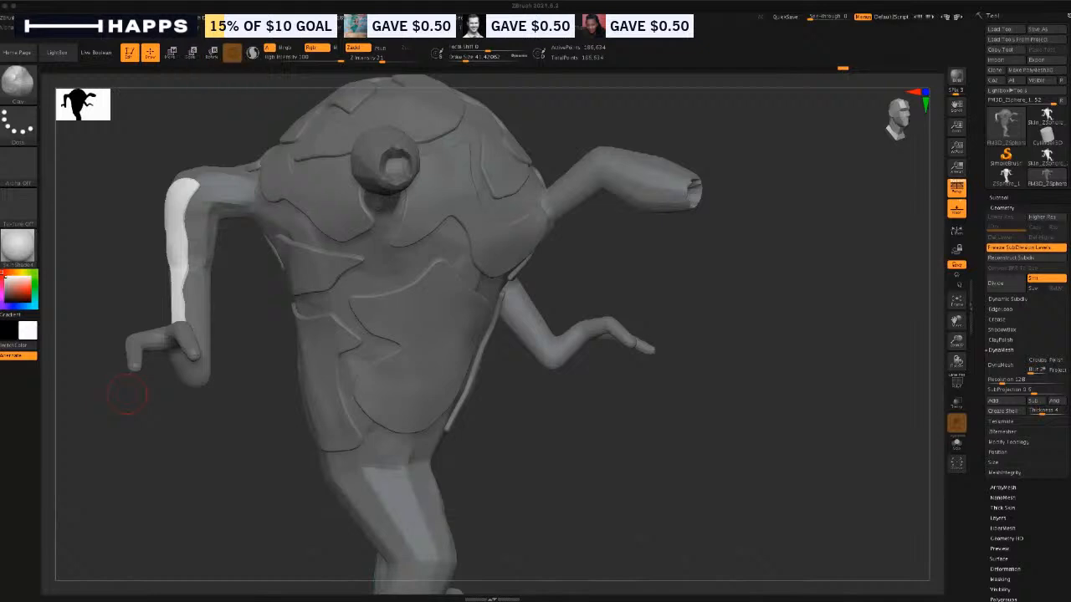
Clear the mask and extract an irregular plate over the lower back, just above the legs, with the MeshProject lasso.
left_click_drag(249, 447, 480, 372)
left_click_drag(549, 378, 542, 398)
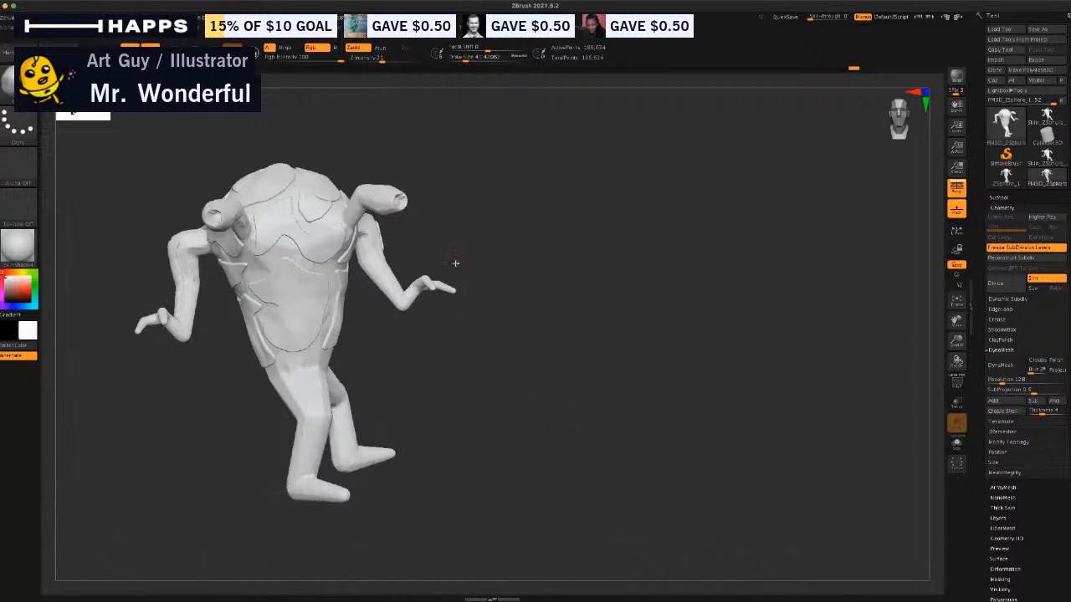
left_click_drag(487, 248, 576, 277)
left_click_drag(423, 318, 347, 398)
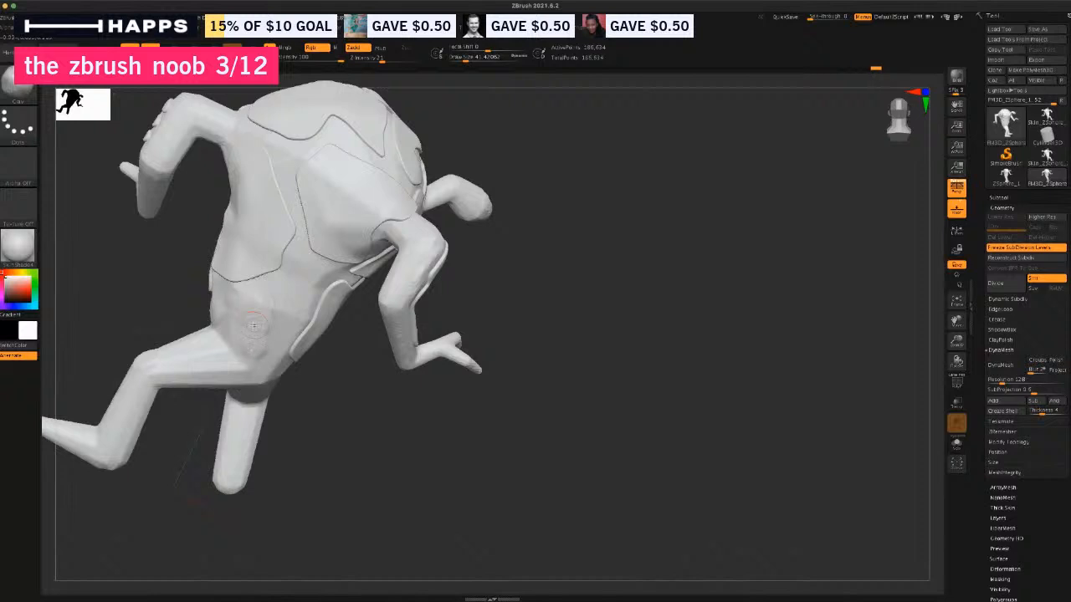
key("ctrl+shift")
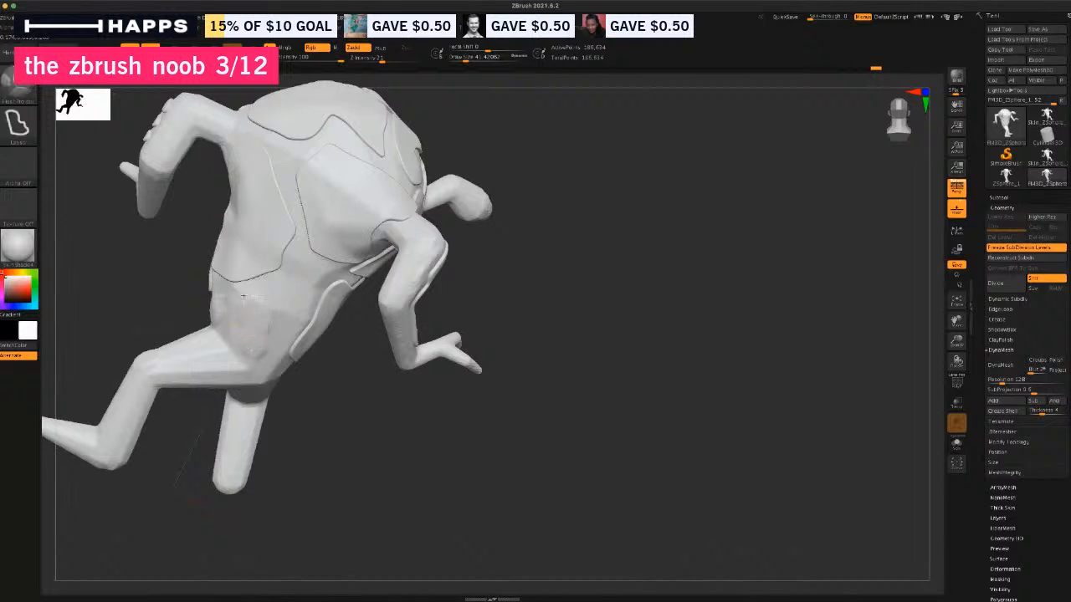
mouse_move(264, 292)
left_mouse_down("ctrl")
mouse_move(302, 250)
mouse_move(341, 270)
mouse_move(275, 366)
mouse_move(222, 366)
mouse_move(211, 301)
left_mouse_up("ctrl")
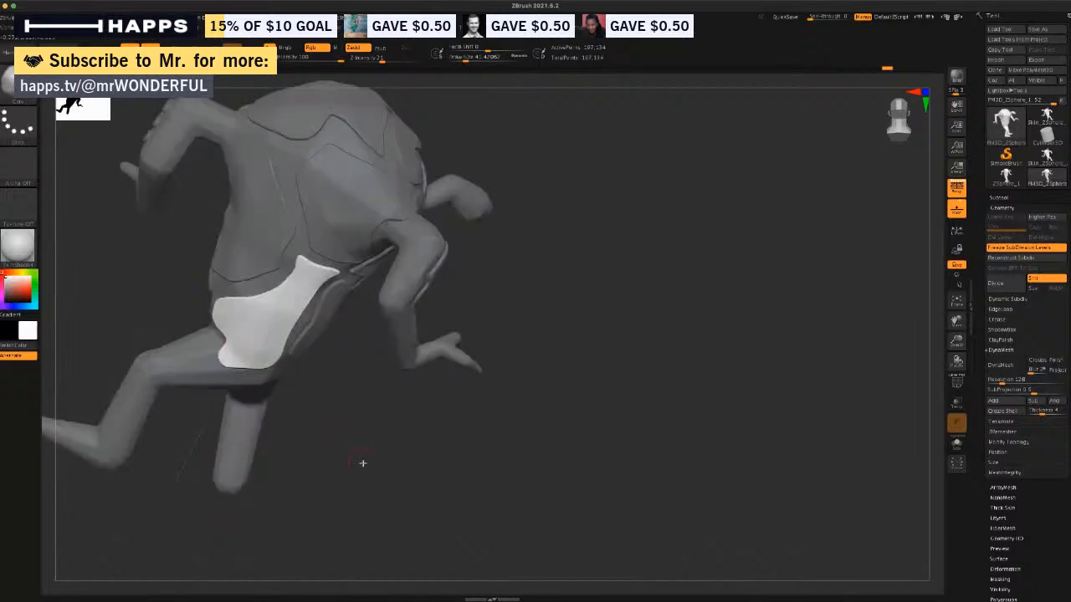
mouse_move(363, 462)
left_mouse_down()
mouse_move(330, 463)
mouse_move(296, 415)
mouse_move(323, 402)
mouse_move(397, 433)
mouse_move(407, 471)
mouse_move(452, 469)
left_mouse_up()
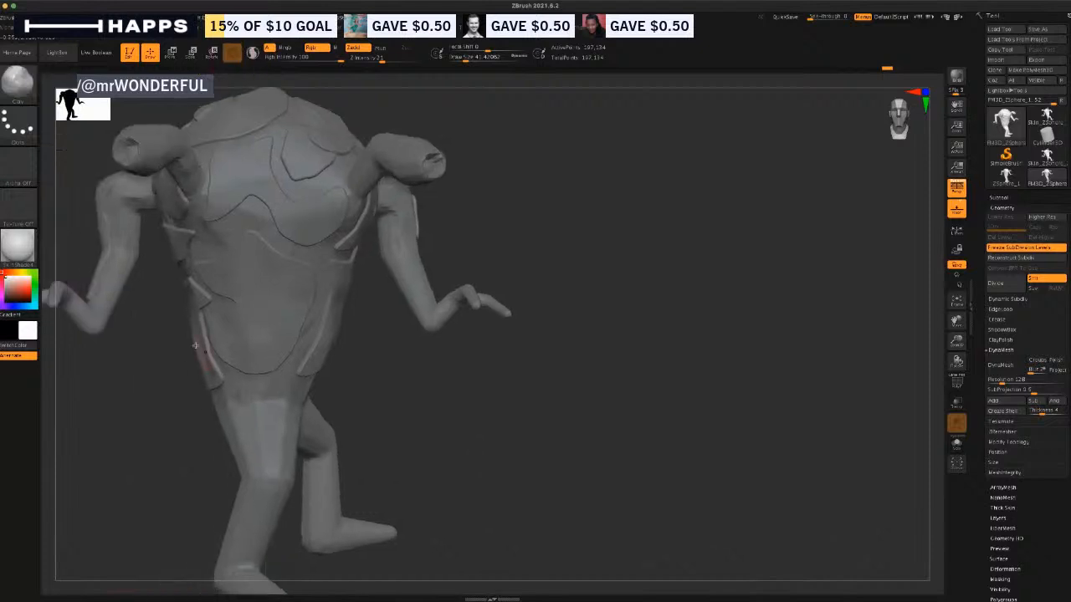
Switch the MeshProject brush to the Circle stroke, reduce the draw size to about 21.6 and extract a small round stud on the belly plate.
left_click(20, 138)
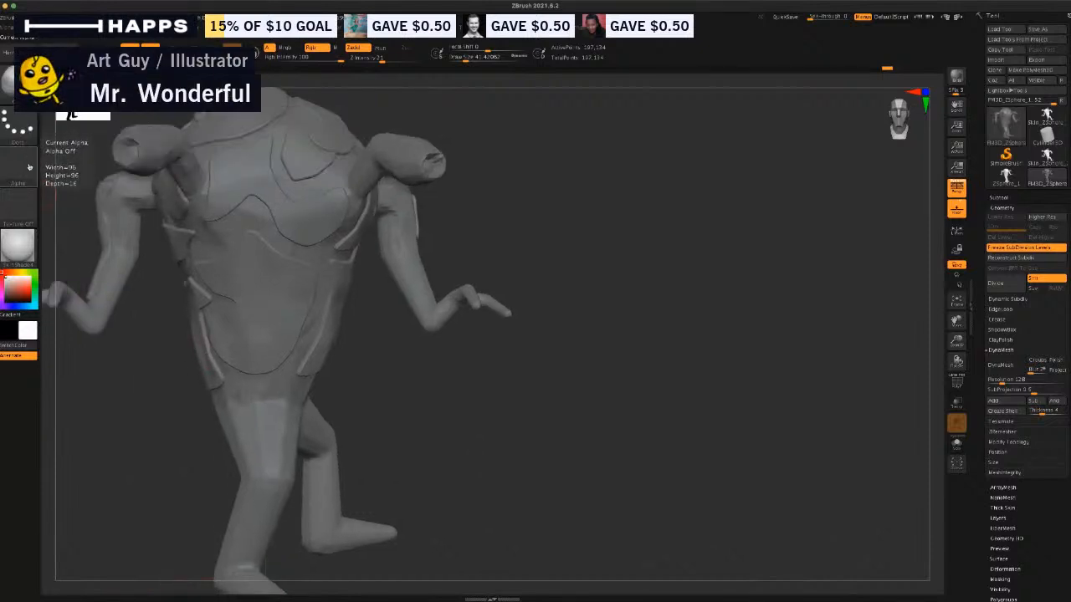
left_click(30, 130)
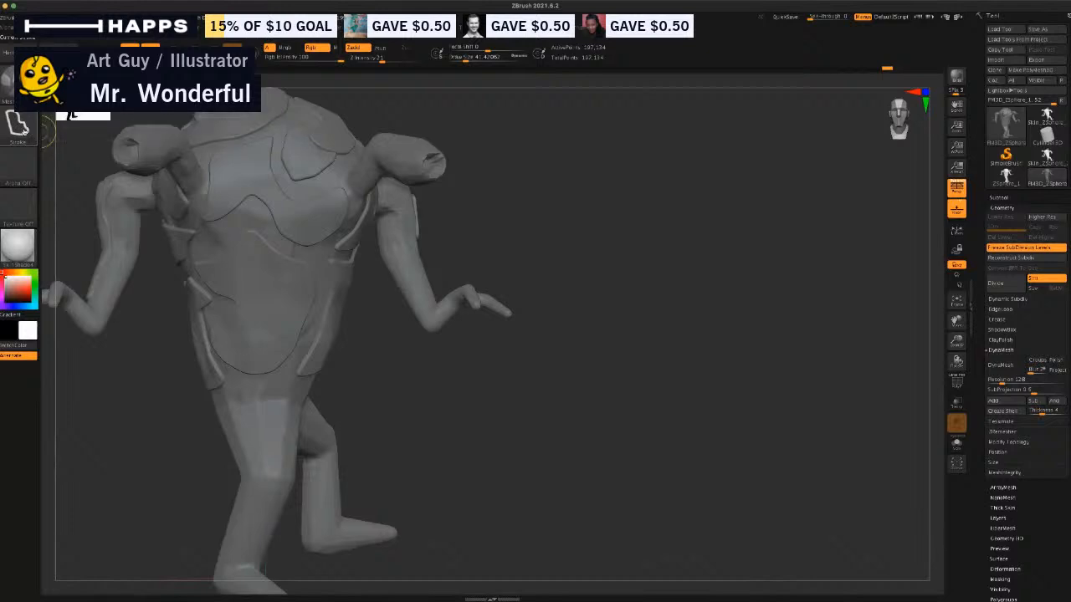
left_click(25, 133)
left_click(70, 153)
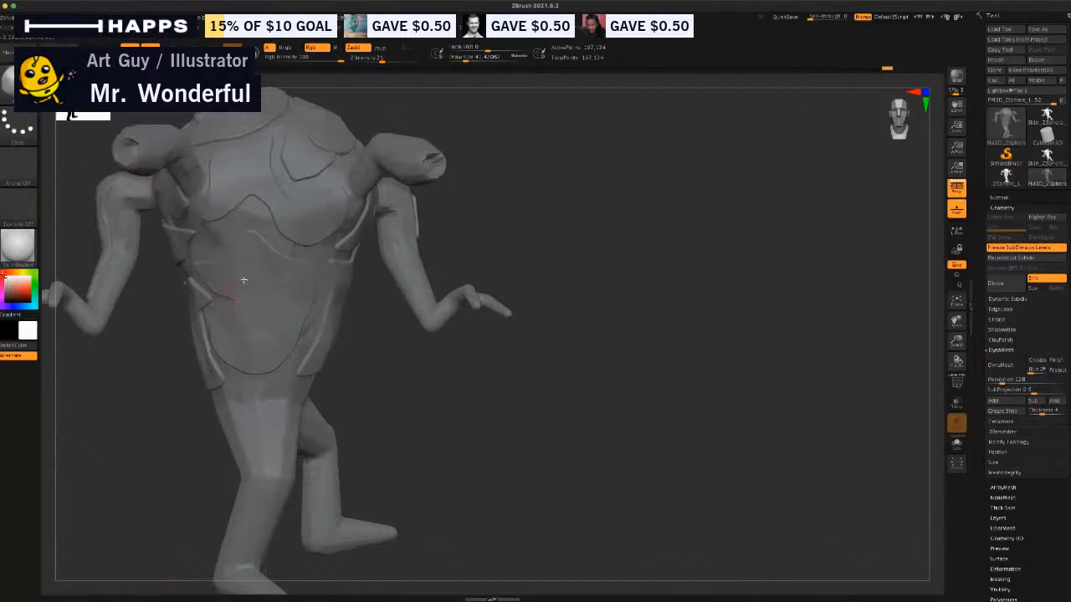
key("s")
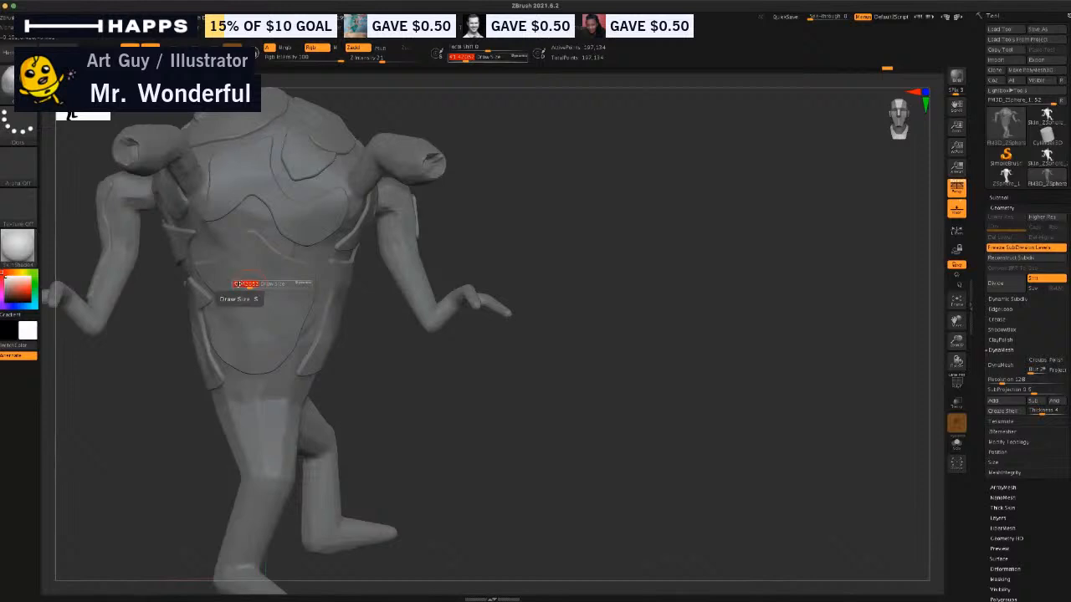
key("s")
key("s")
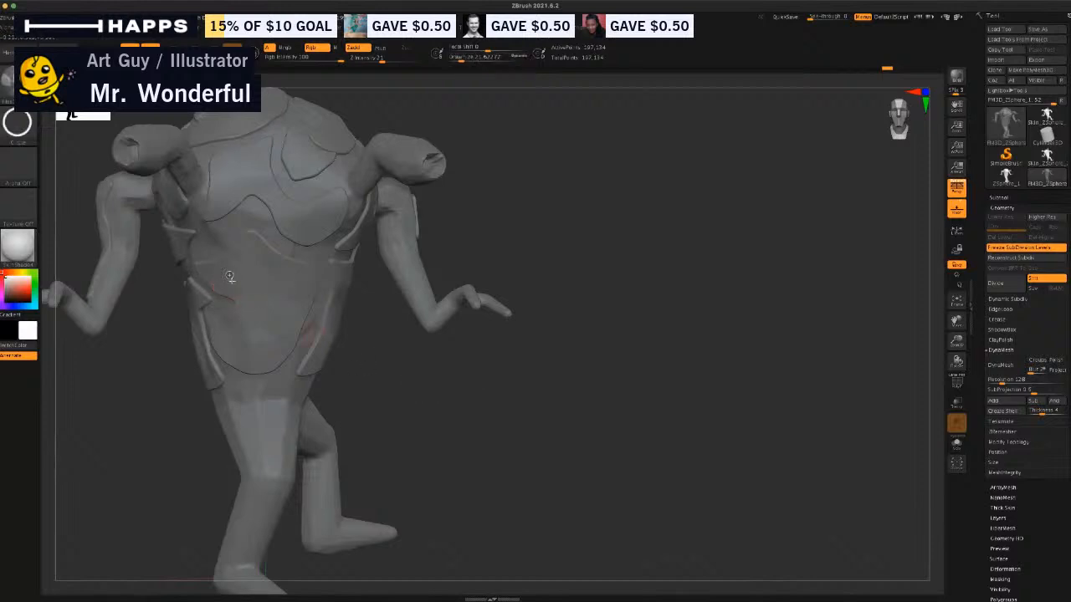
key("ctrl+shift+z")
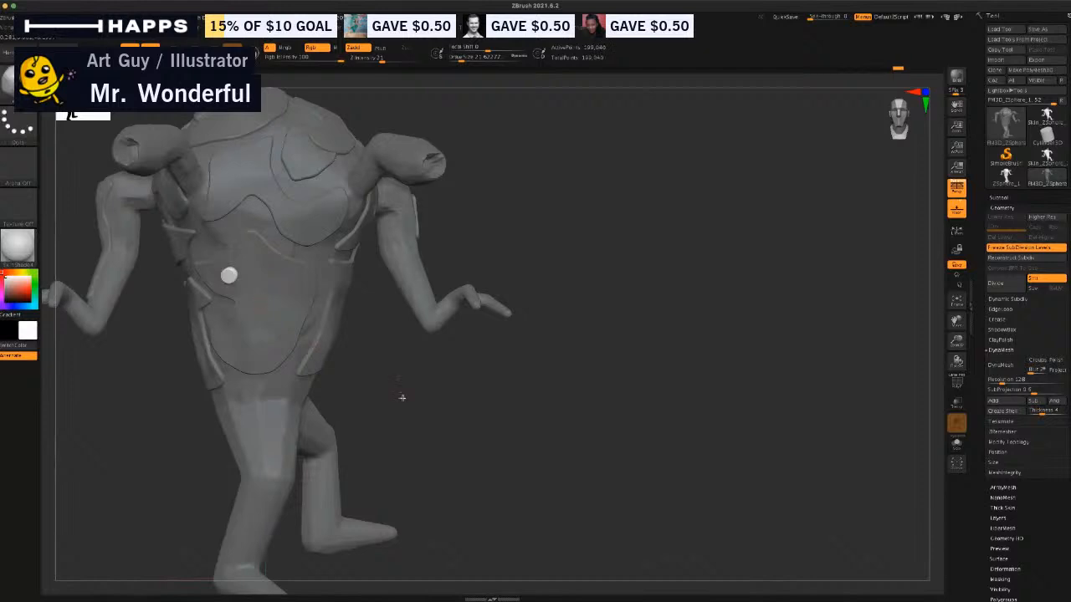
Scatter more round studs of varying size over the belly plate and the front chest plate above it.
mouse_move(402, 399)
left_mouse_down()
mouse_move(406, 414)
mouse_move(383, 403)
mouse_move(395, 385)
left_mouse_up()
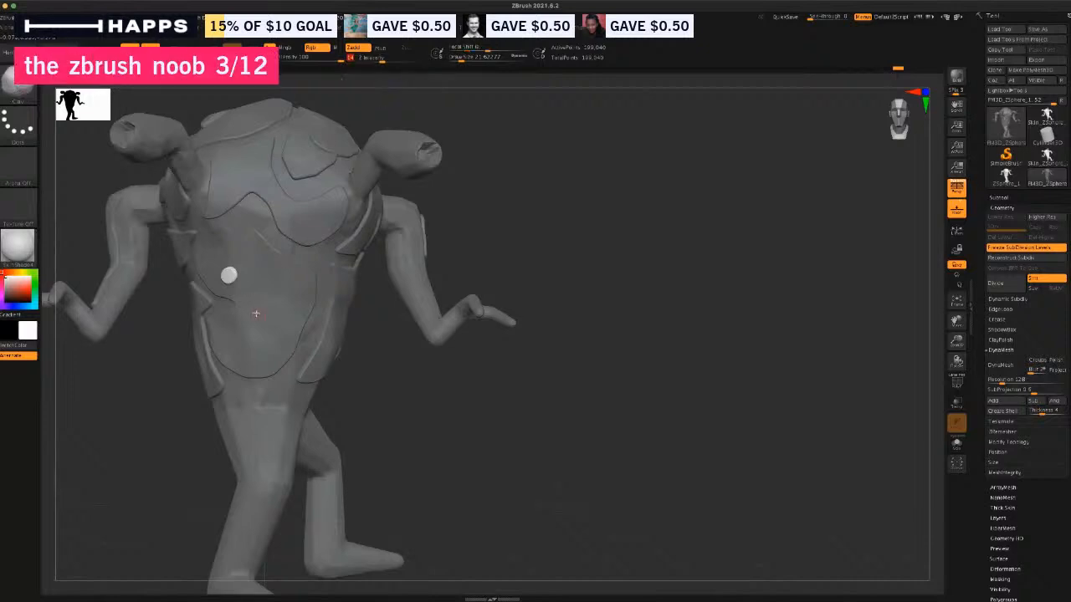
left_click_drag(256, 313, 257, 322, "ctrl")
left_click_drag(276, 278, 277, 287, "ctrl")
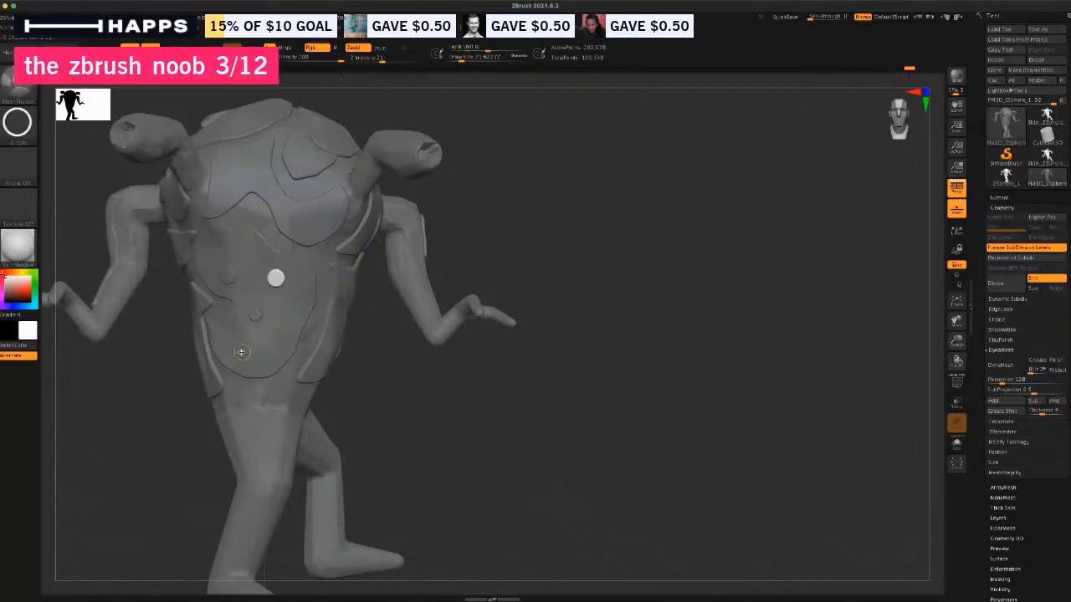
mouse_move(238, 354)
left_mouse_down("ctrl")
mouse_move(270, 360)
mouse_move(282, 334)
mouse_move(232, 346)
left_mouse_up("ctrl")
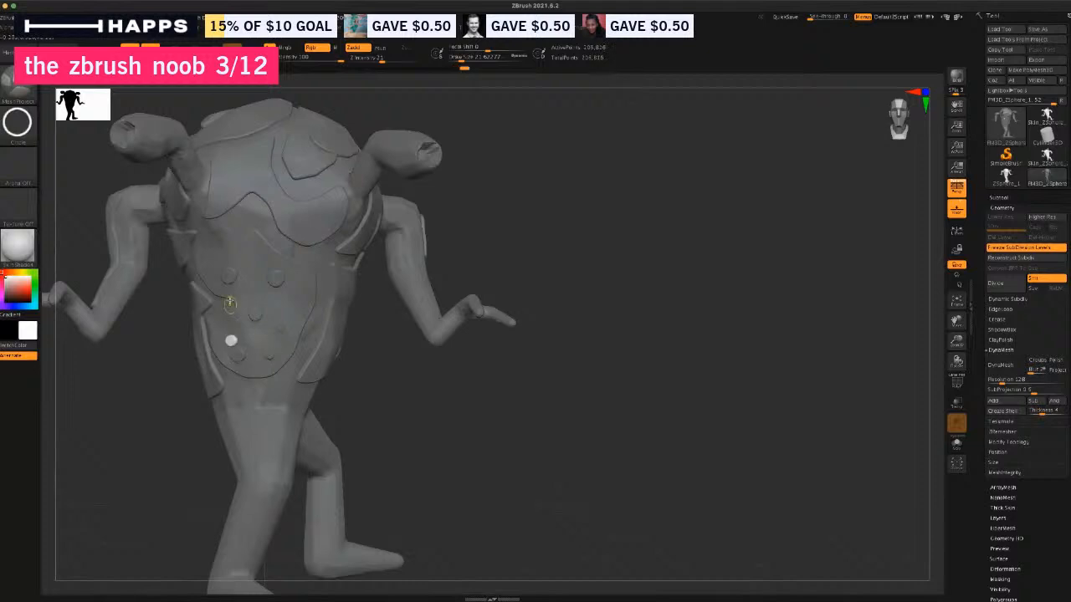
left_click_drag(244, 168, 245, 171, "ctrl")
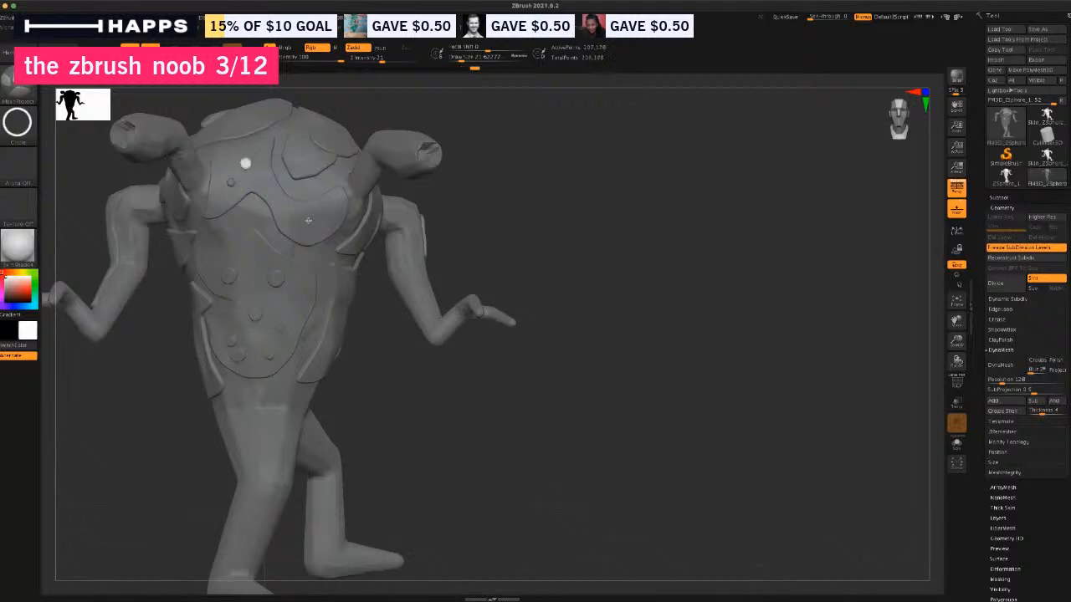
Add round studs to the rib and chest plates on the side and one near the upper edge of the belly plate.
mouse_move(383, 373)
left_mouse_down()
mouse_move(410, 378)
mouse_move(418, 399)
left_mouse_up()
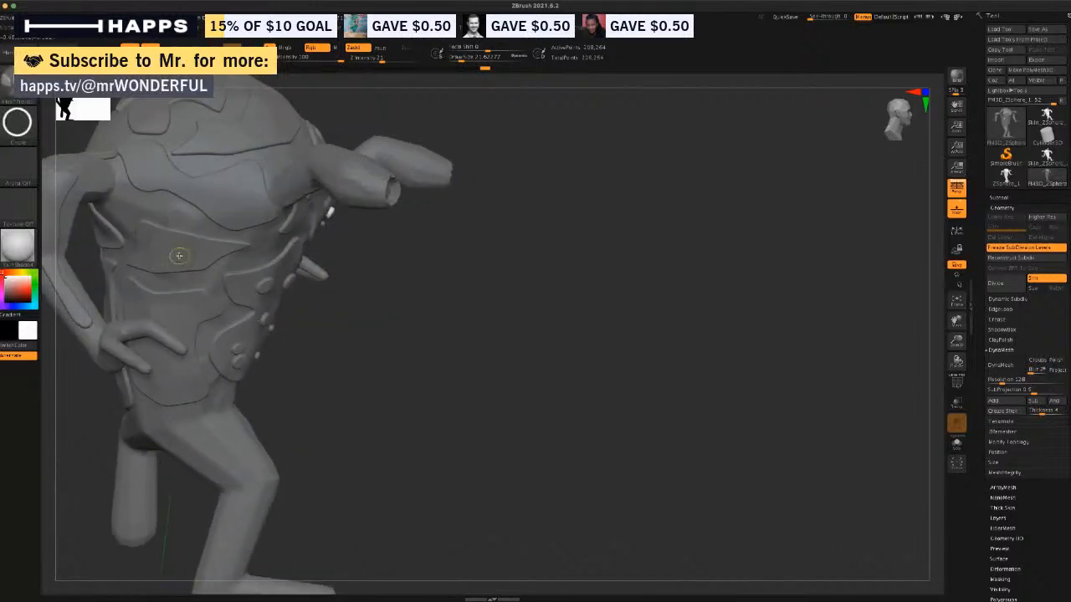
left_click_drag(180, 257, 160, 254, "ctrl")
mouse_move(233, 207)
left_mouse_down("ctrl")
mouse_move(215, 190)
mouse_move(238, 185)
left_mouse_up("ctrl")
mouse_move(385, 376)
left_mouse_down()
mouse_move(411, 388)
mouse_move(396, 371)
mouse_move(394, 386)
mouse_move(352, 313)
left_mouse_up()
left_click_drag(337, 273, 338, 277, "ctrl")
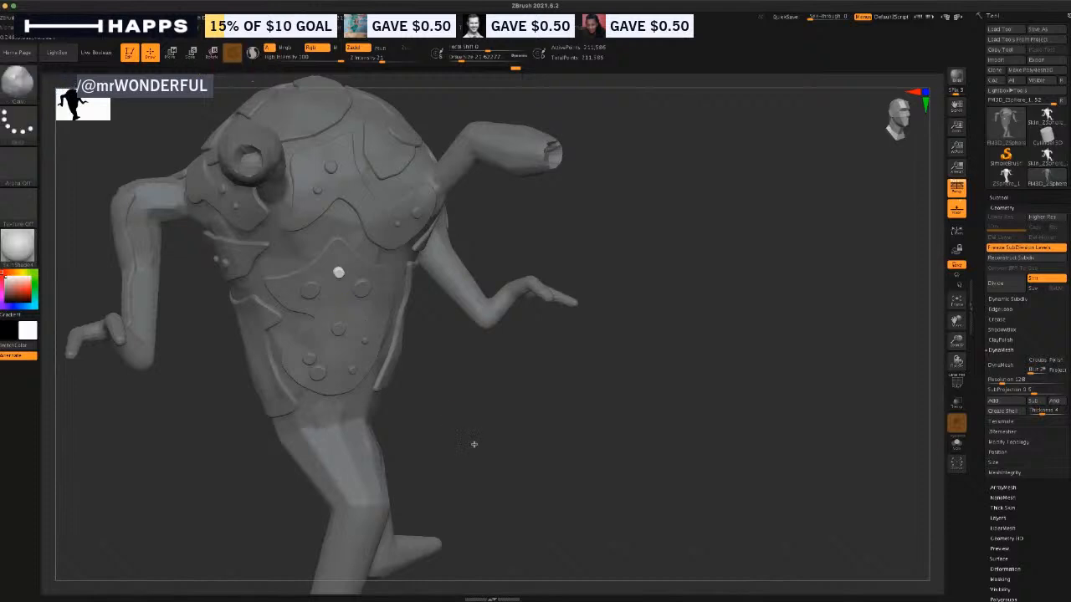
Scatter round studs of different sizes over the large flank plate on the creature's opposite side.
left_click_drag(473, 445, 458, 288)
left_click(452, 281)
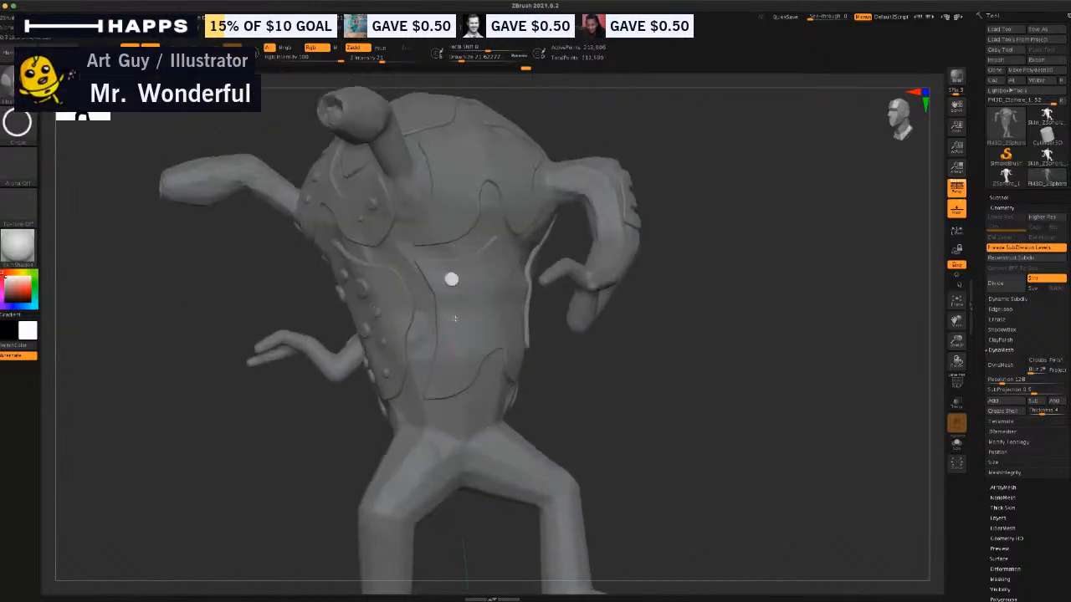
left_click(456, 320)
left_click(454, 358)
left_click(477, 330)
left_click(480, 298)
left_click(498, 323)
left_click(491, 265)
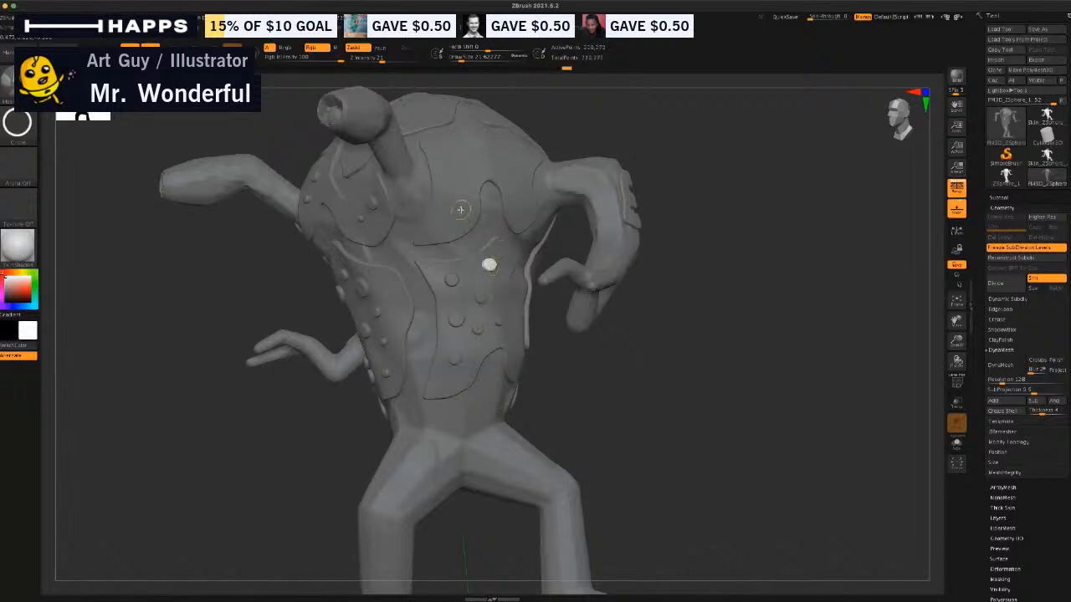
Scatter round studs over the upper torso plates above that flank plate, including the one beside the shoulder.
left_click(458, 176)
left_click(512, 195)
left_click(445, 222)
left_click(449, 146)
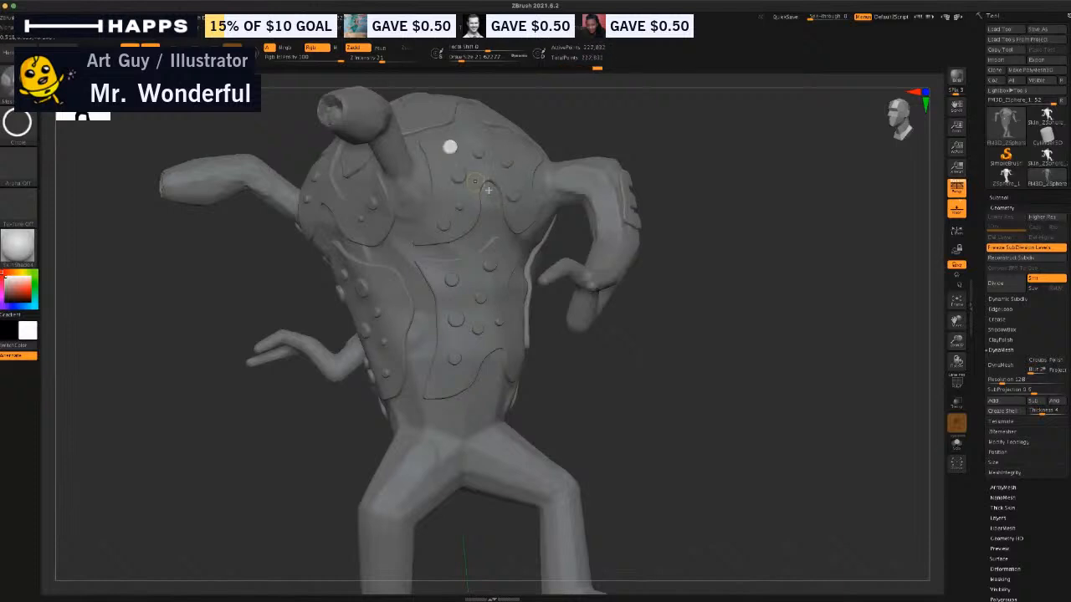
left_click(522, 177)
left_click(522, 220)
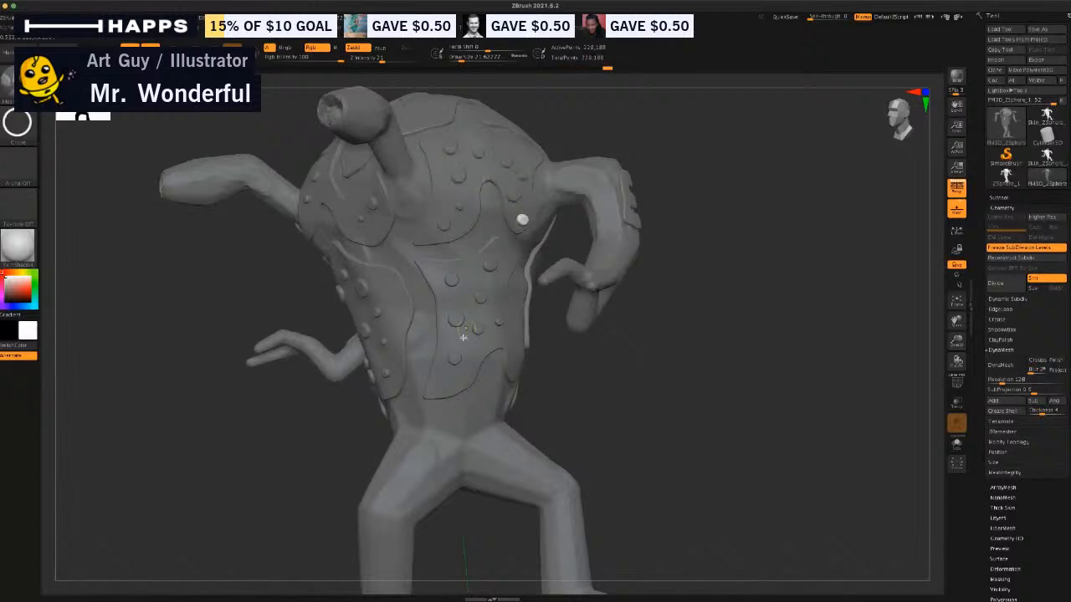
Add a stud at the lower end of the flank plate and further round studs on the front chest plates.
left_click(443, 387)
mouse_move(583, 402)
left_mouse_down()
mouse_move(574, 407)
mouse_move(527, 359)
left_mouse_up()
mouse_move(320, 374)
left_mouse_down()
mouse_move(338, 390)
mouse_move(390, 335)
left_mouse_up()
left_click(489, 244)
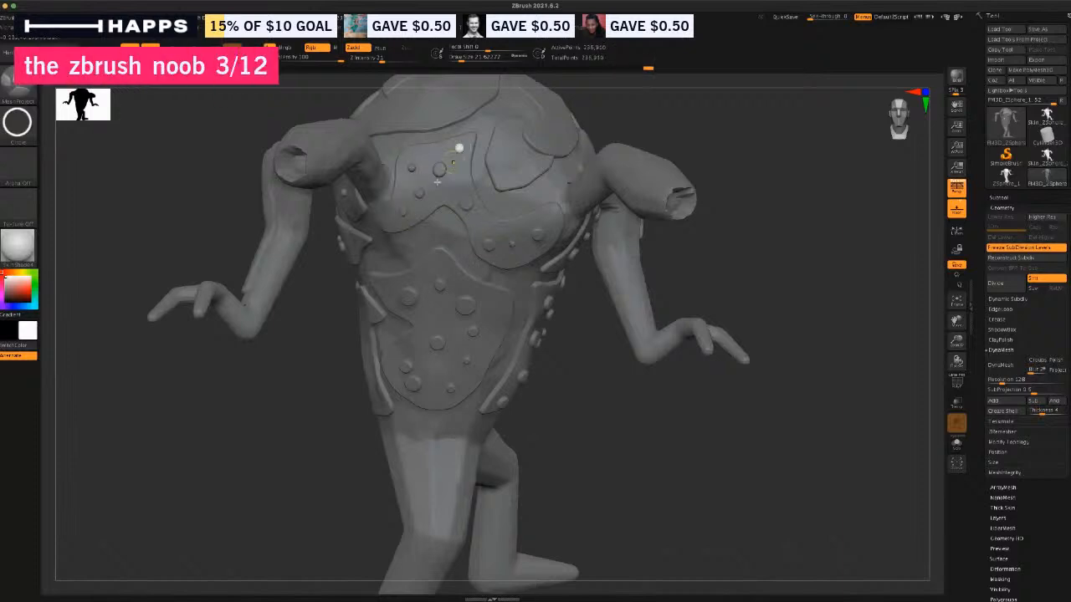
Cover the lower side plate above the hip with round studs and add another stud to the rib plate above it.
left_click_drag(274, 392, 268, 318)
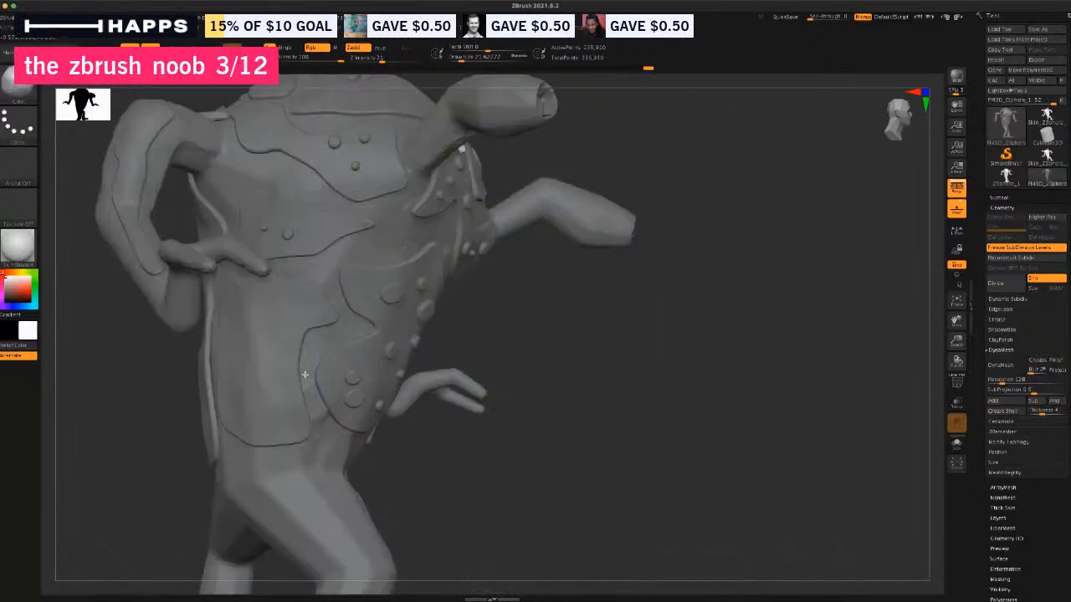
left_click(297, 306)
left_click(262, 353)
left_click(240, 328)
left_click(248, 386)
left_click(273, 408)
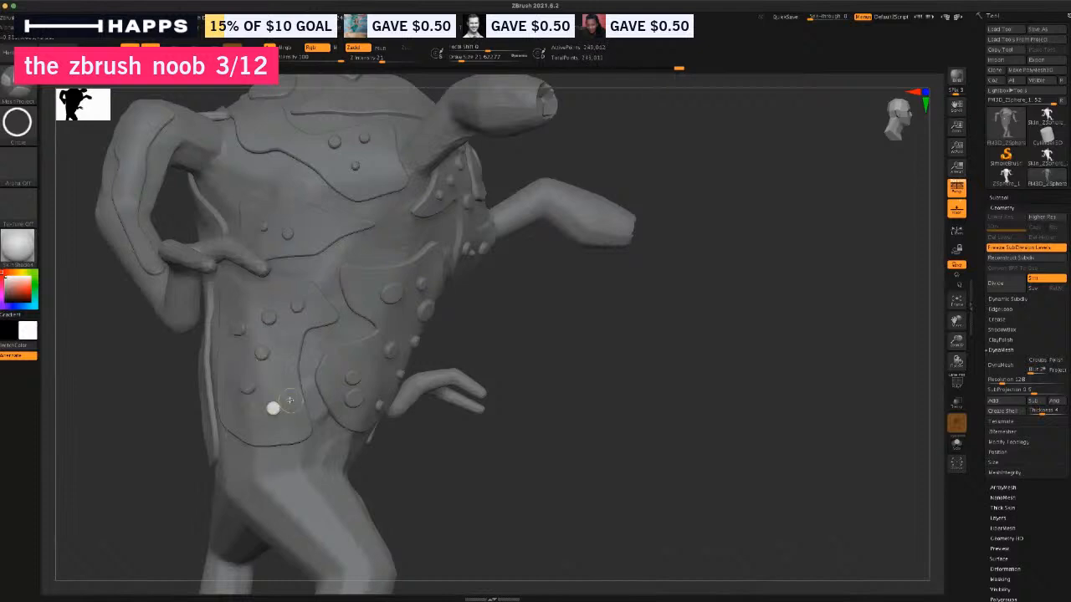
left_click(283, 392)
left_click(244, 417)
left_click(285, 434)
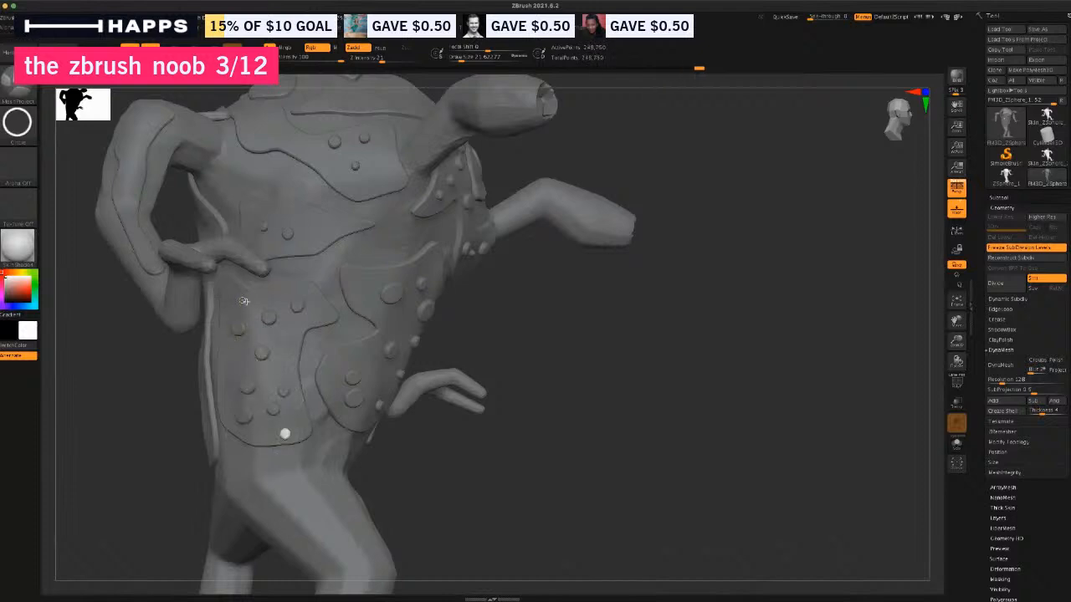
left_click(310, 229)
Place a row of small round studs along the long plate on the outer arm.
left_click_drag(122, 407, 138, 420)
left_click(146, 131)
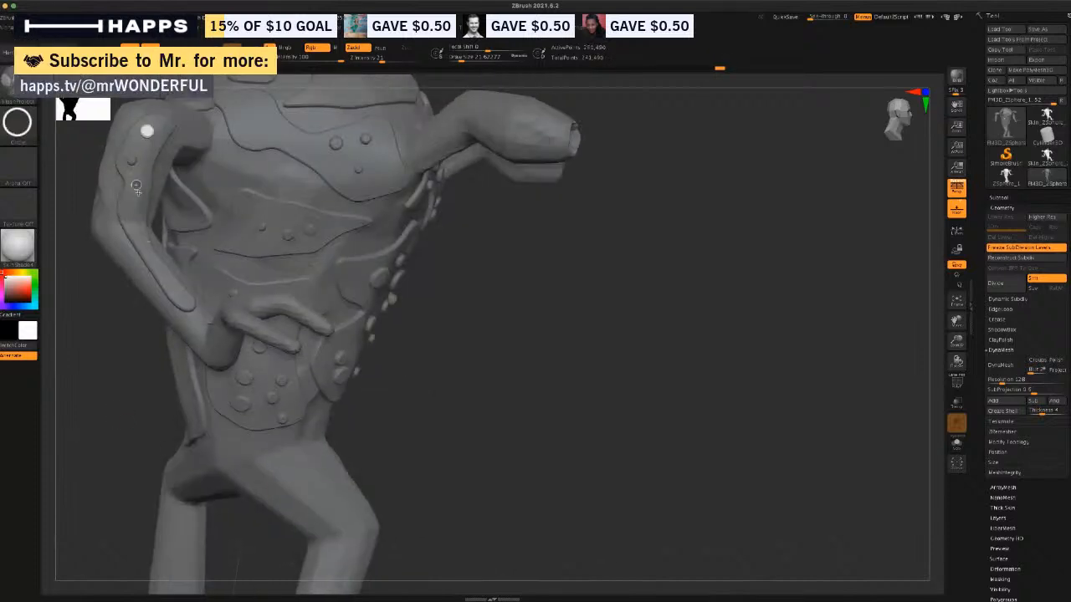
left_click(137, 186)
left_click(135, 216)
left_click(151, 255)
left_click(176, 287)
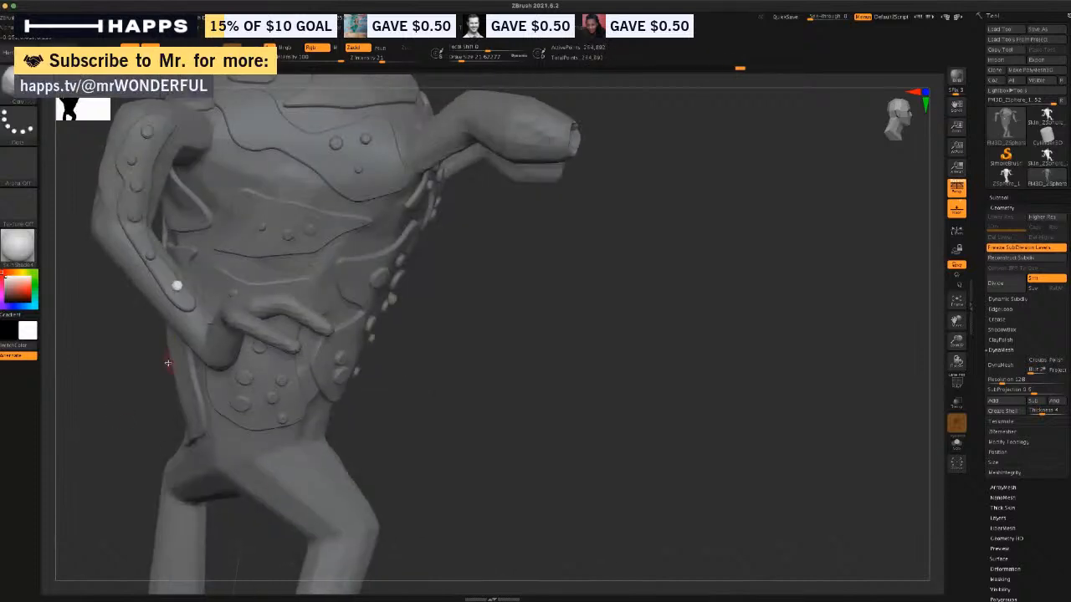
Add round studs along the upper chest plate beside the shoulder and a few more on the rib plate below.
mouse_move(168, 362)
left_mouse_down()
mouse_move(156, 376)
mouse_move(160, 354)
left_mouse_up()
left_click(264, 133)
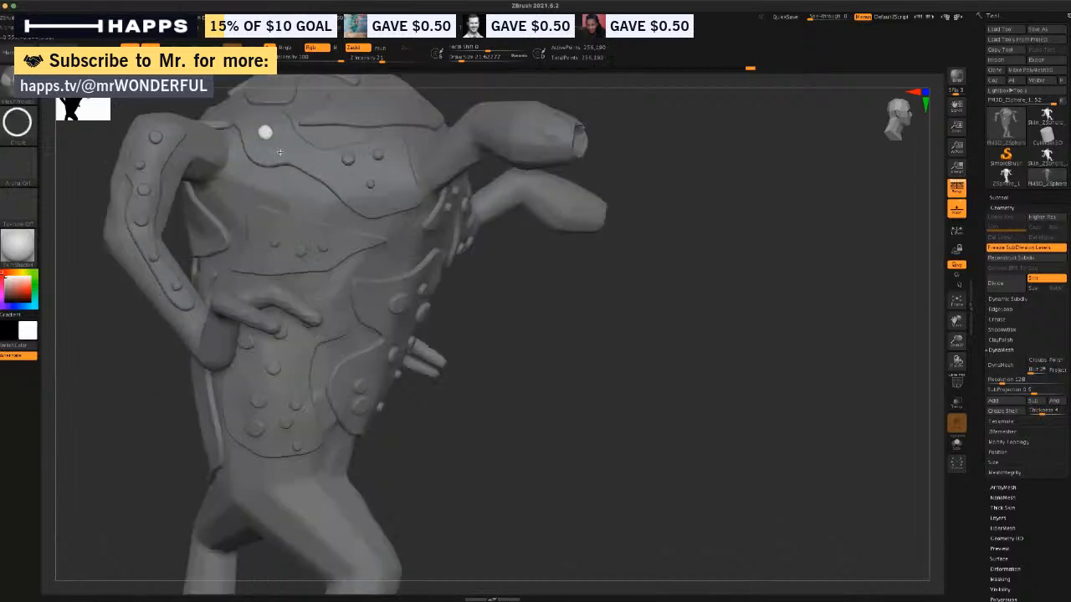
left_click(310, 156)
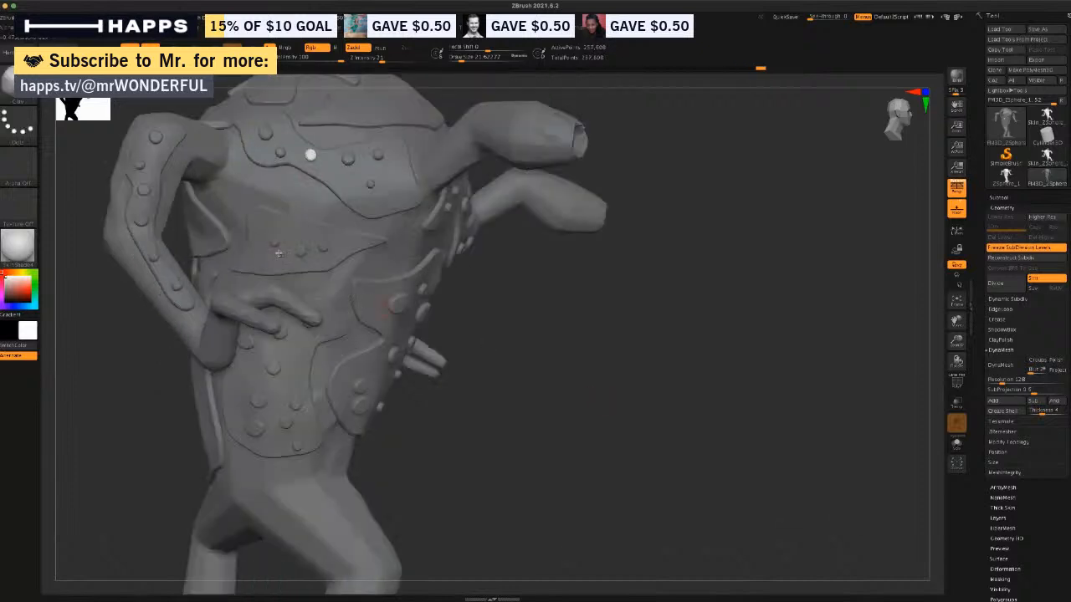
key("ctrl")
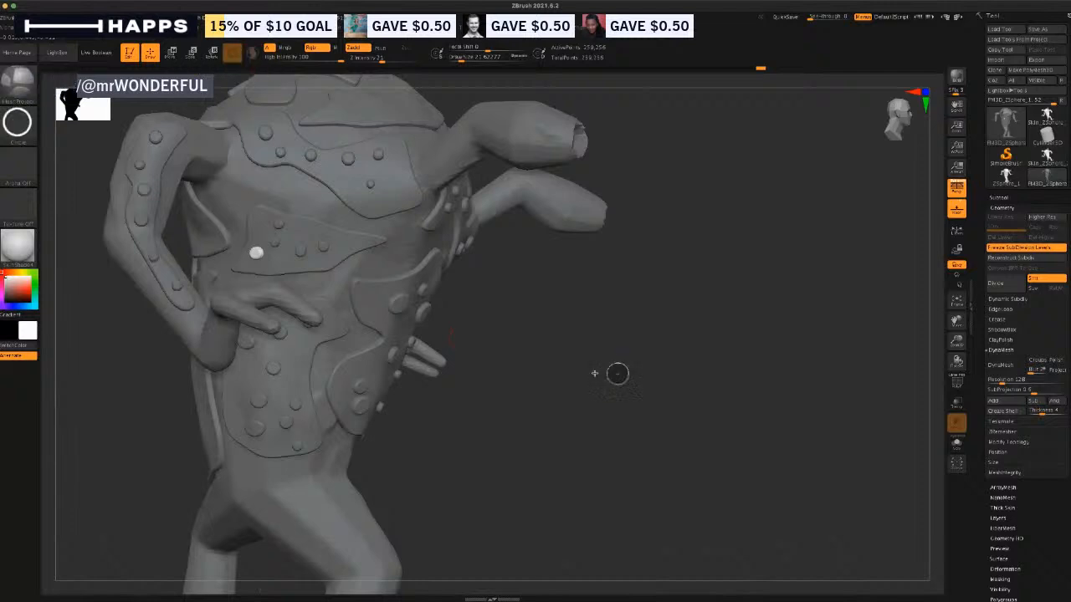
Clear the mask and scatter round studs over the plates on the crown of the torso.
left_click_drag(586, 373, 473, 427, "ctrl")
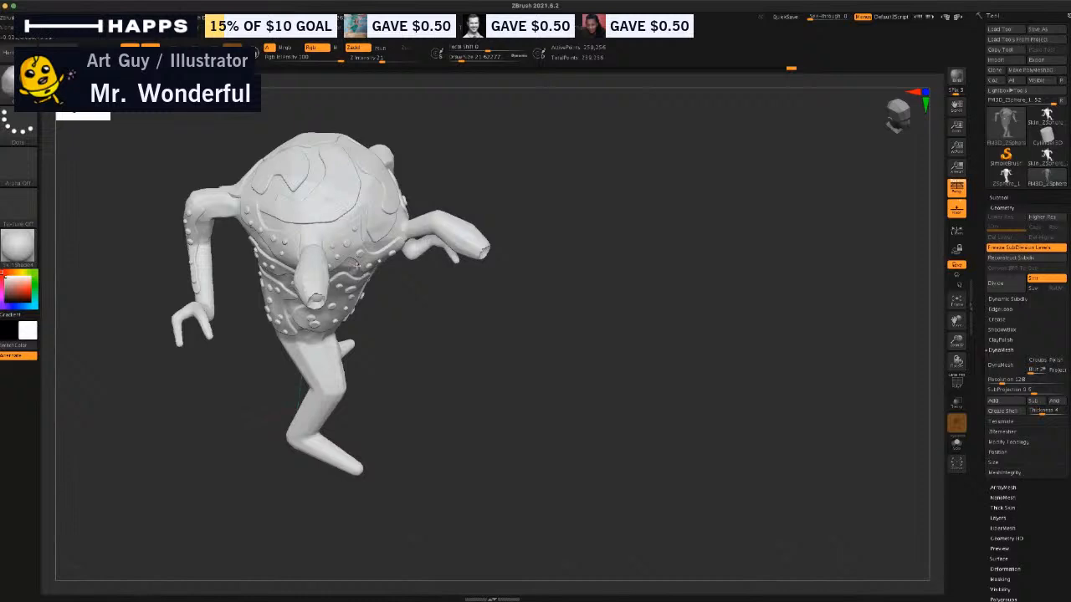
key("ctrl")
left_click_drag(332, 195, 315, 211)
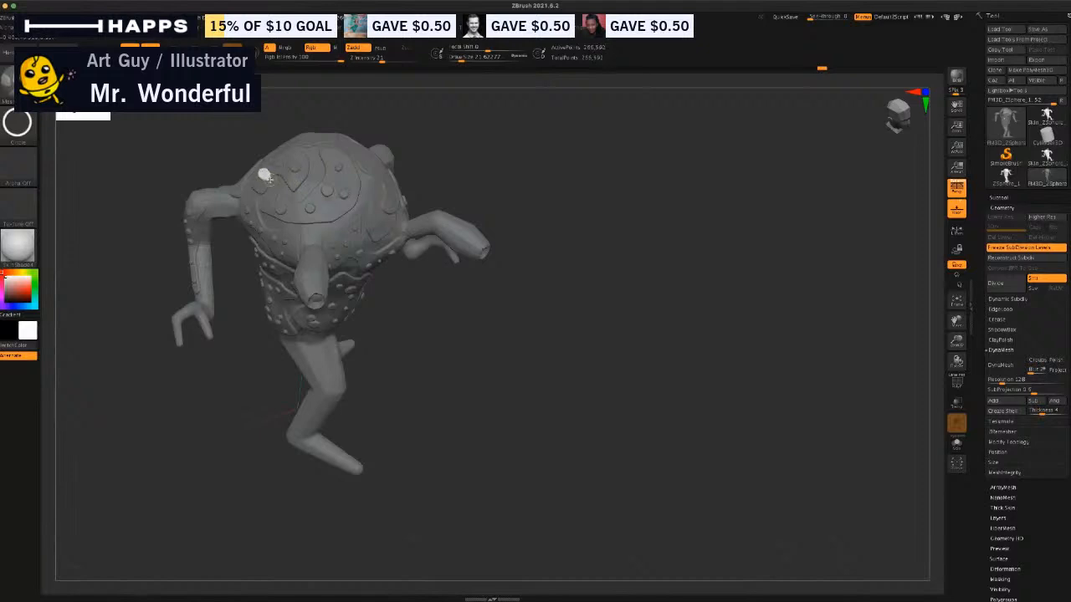
Add round studs to the crown and back plates, including a large one on the upper back and small ones on the lower back.
left_click_drag(435, 341, 350, 334)
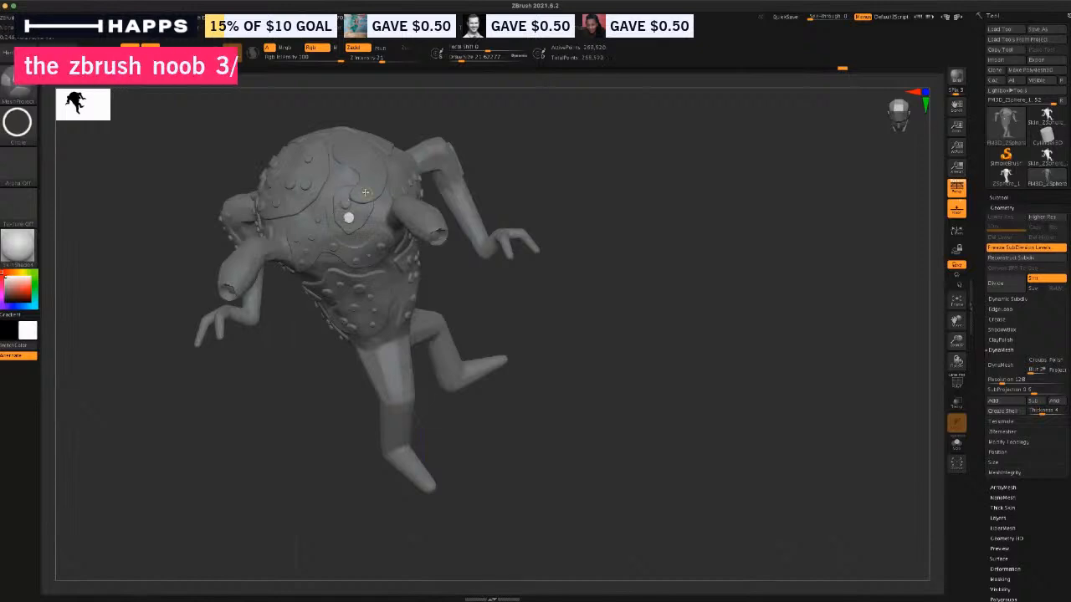
left_click(359, 146, "ctrl")
left_click_drag(508, 325, 405, 311)
left_click_drag(392, 175, 409, 200, "ctrl")
left_click_drag(461, 244, 467, 255, "ctrl")
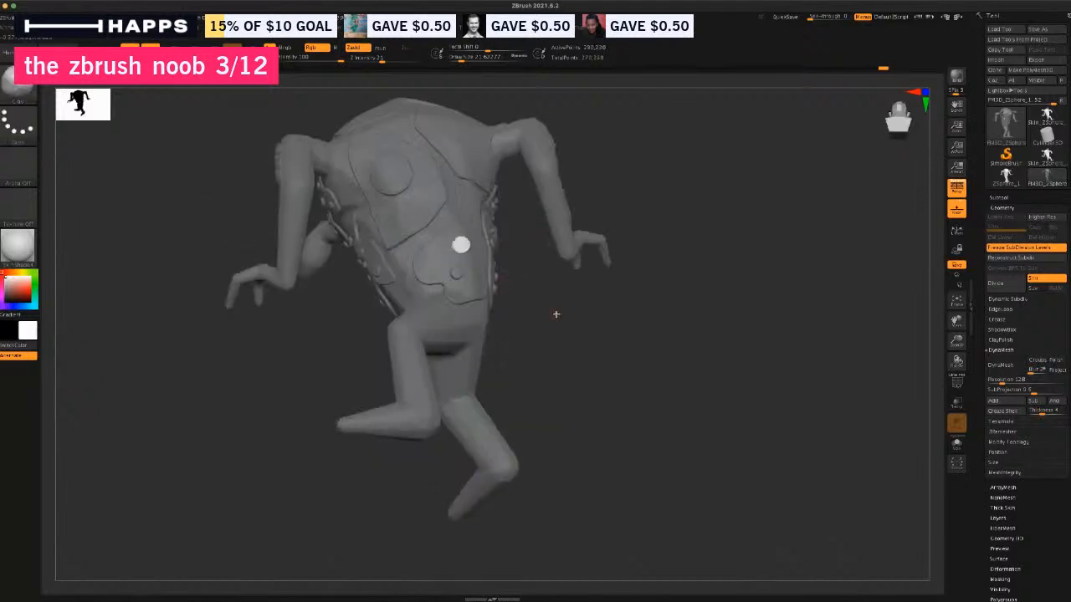
left_click_drag(557, 315, 553, 351)
left_click_drag(450, 121, 457, 132, "ctrl")
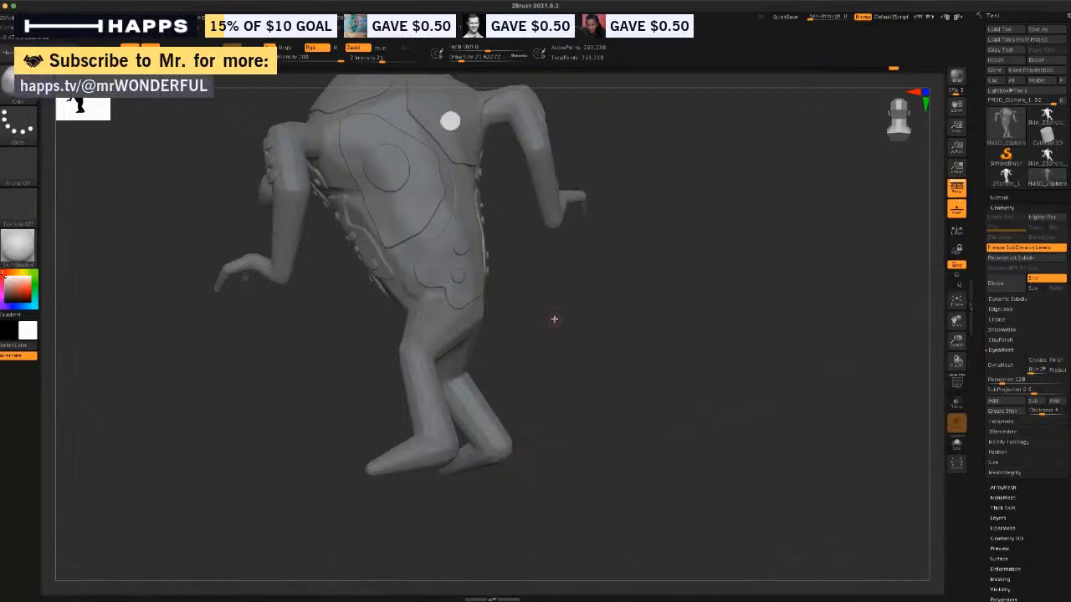
Reset the mask and add more round studs to the broad plates on the creature's upper side.
left_click_drag(557, 313, 598, 311)
left_click_drag(615, 247, 592, 327, "ctrl")
left_click_drag(578, 227, 565, 285)
key("ctrl+i")
left_click_drag(377, 214, 423, 251, "ctrl")
left_click_drag(419, 222, 393, 244, "ctrl")
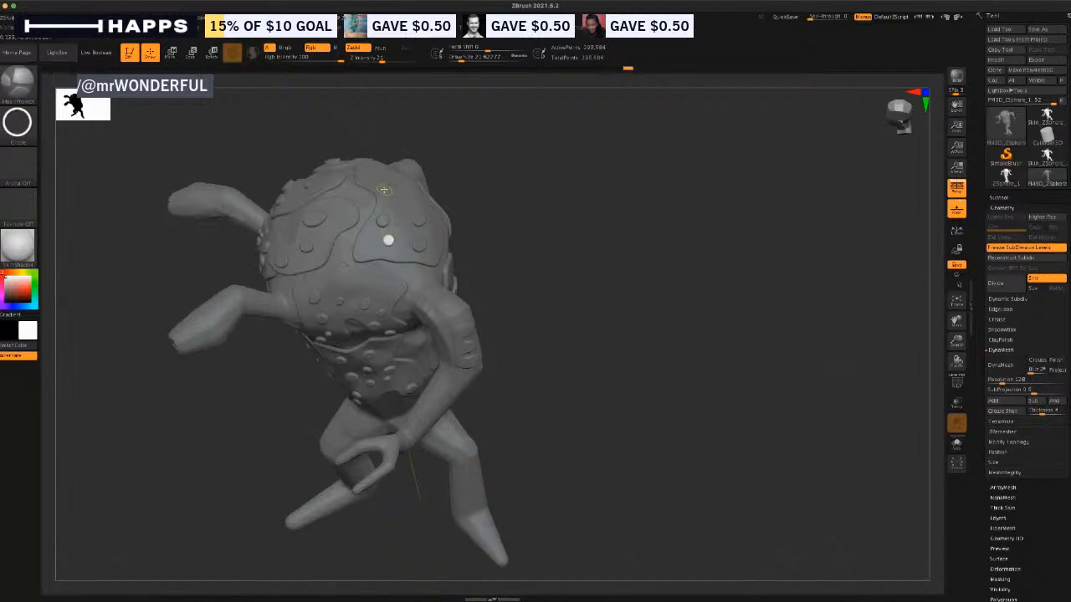
left_click_drag(384, 187, 407, 204, "ctrl")
Add several small round studs to the upper back plate beside the far shoulder.
mouse_move(477, 256)
left_mouse_down()
mouse_move(569, 271)
mouse_move(447, 212)
left_mouse_up()
left_click_drag(419, 159, 423, 164, "ctrl")
left_click_drag(492, 179, 498, 160, "ctrl")
left_click_drag(490, 205, 494, 211, "ctrl")
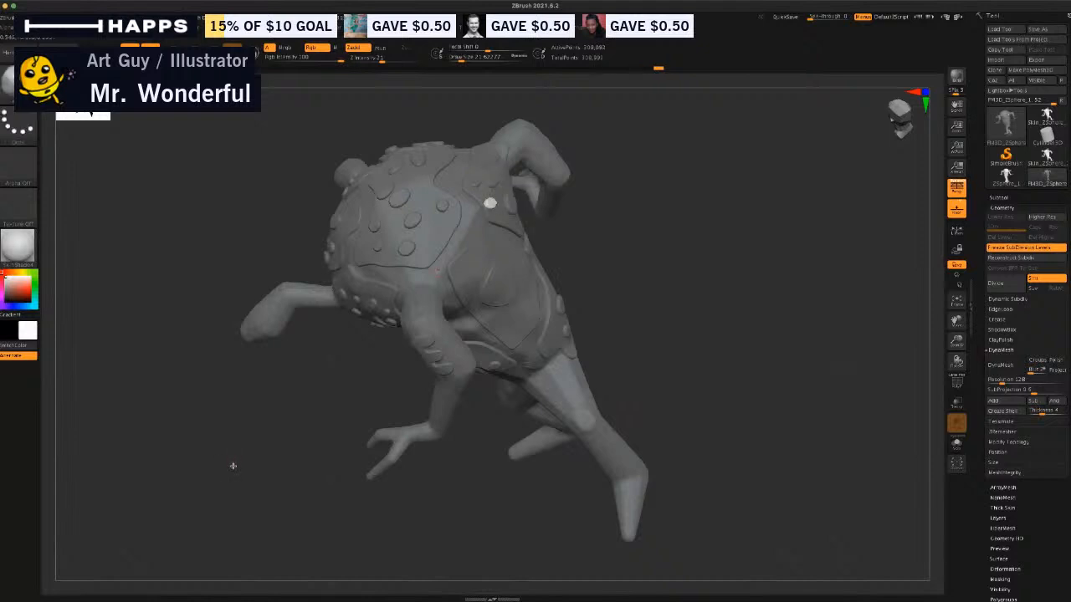
Fill the gaps on the front, crown and chest plates with more round studs, and clear the mask.
left_click_drag(233, 466, 391, 214)
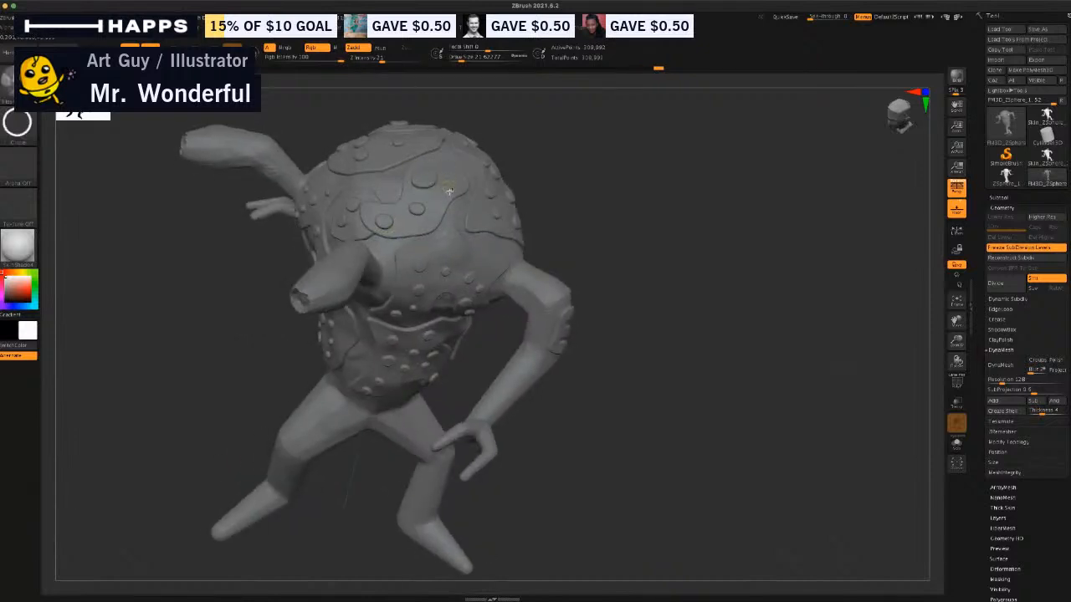
left_click_drag(450, 181, 453, 186, "ctrl")
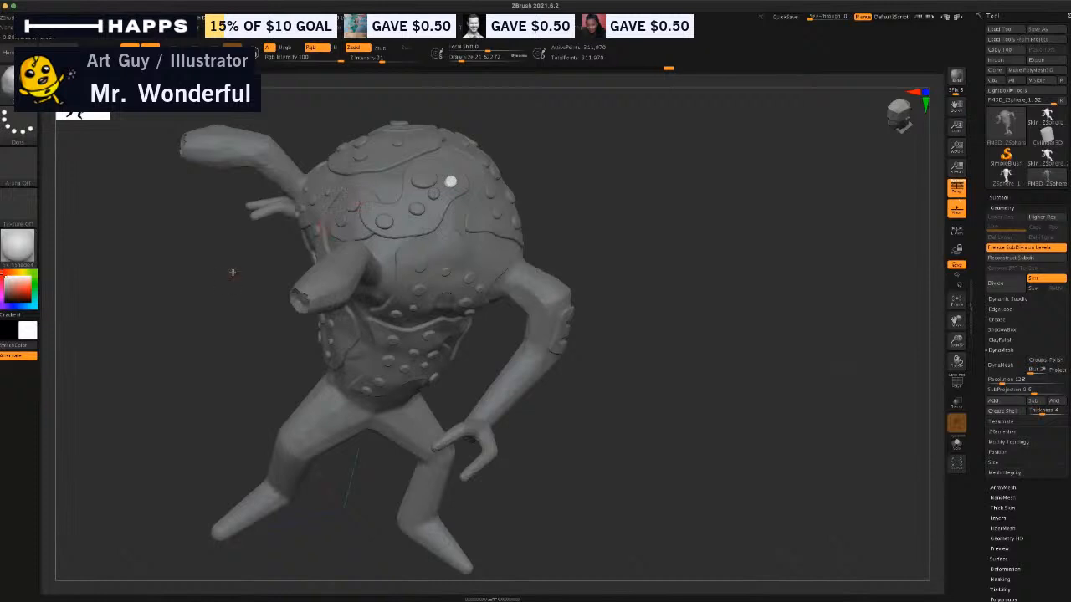
mouse_move(233, 272)
left_mouse_down()
mouse_move(216, 287)
mouse_move(372, 160)
mouse_move(376, 139)
mouse_move(339, 144)
left_mouse_up()
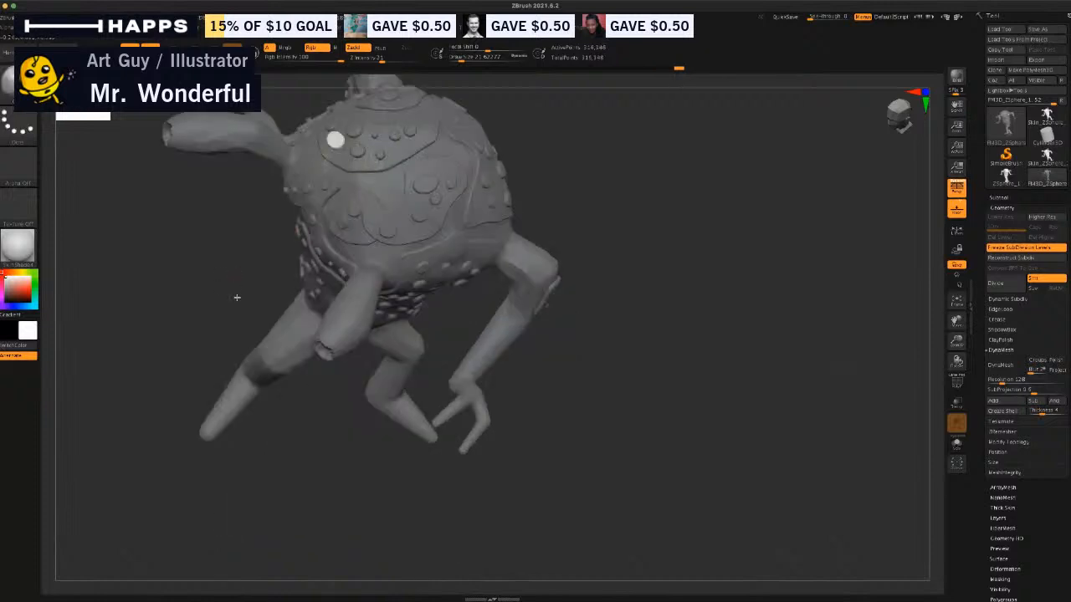
mouse_move(211, 321)
left_mouse_down()
mouse_move(455, 242)
mouse_move(444, 220)
mouse_move(473, 234)
left_mouse_up()
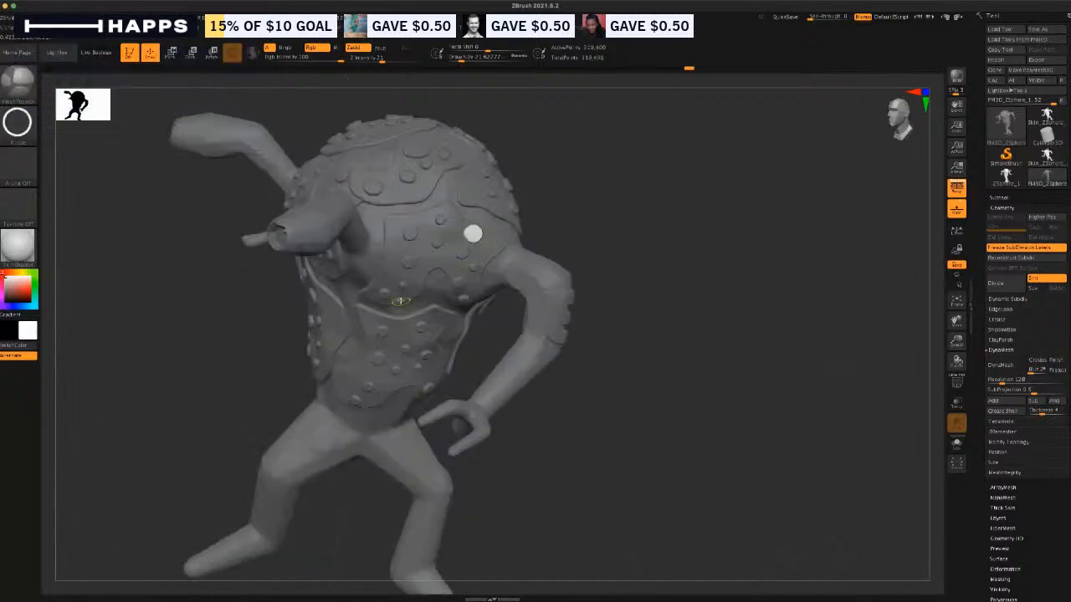
left_click_drag(186, 389, 254, 371)
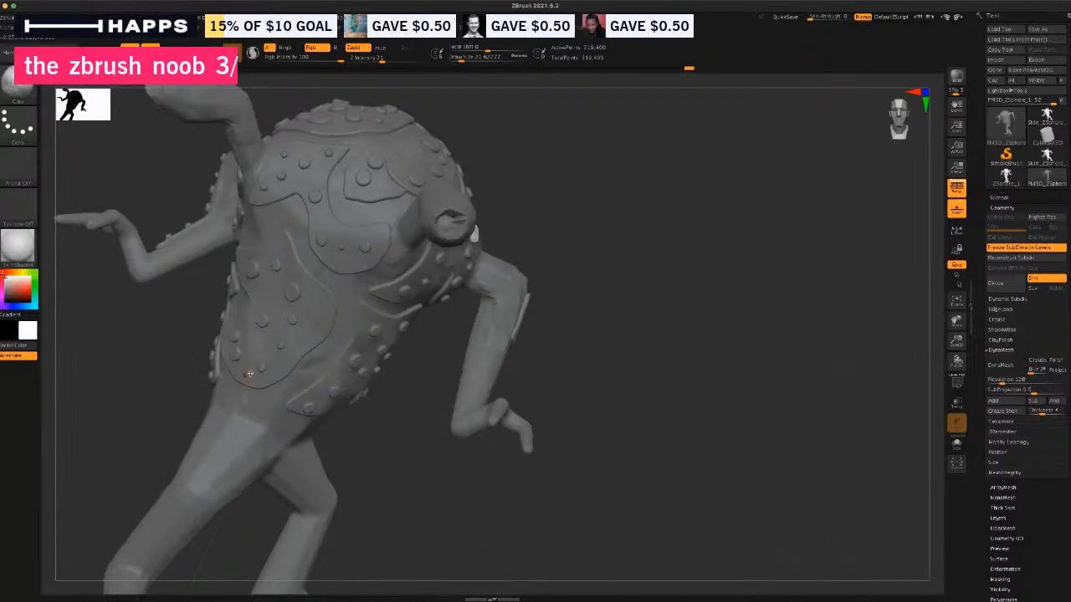
mouse_move(660, 267)
left_mouse_down("ctrl")
mouse_move(651, 317)
mouse_move(694, 316)
mouse_move(684, 321)
left_mouse_up("ctrl")
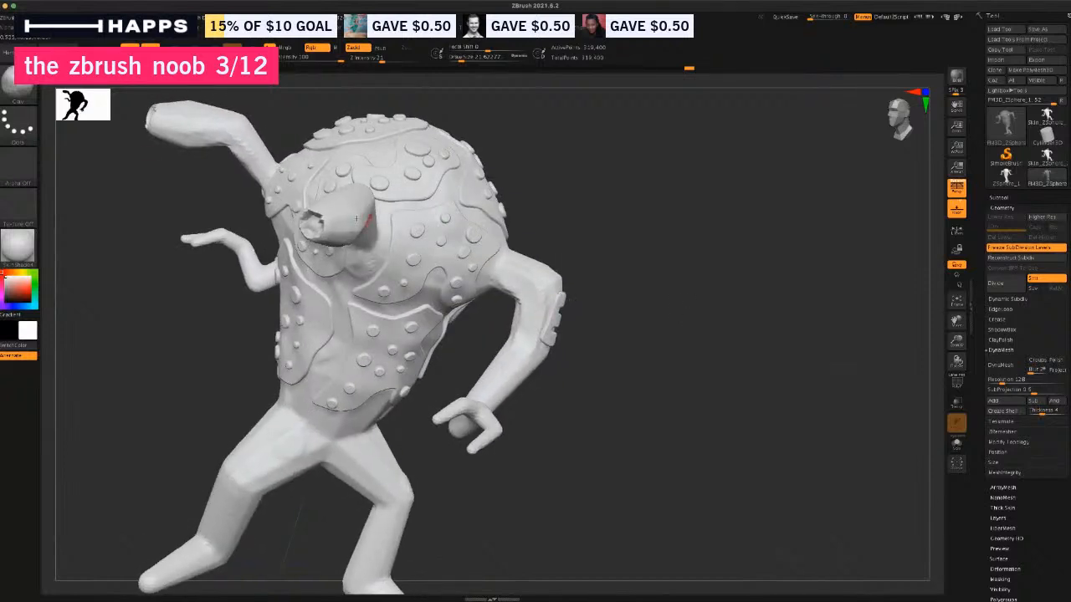
Switch the masking brush to MeshSplat with the Lasso stroke and splat an irregular pattern along the studded arm.
left_click(23, 127)
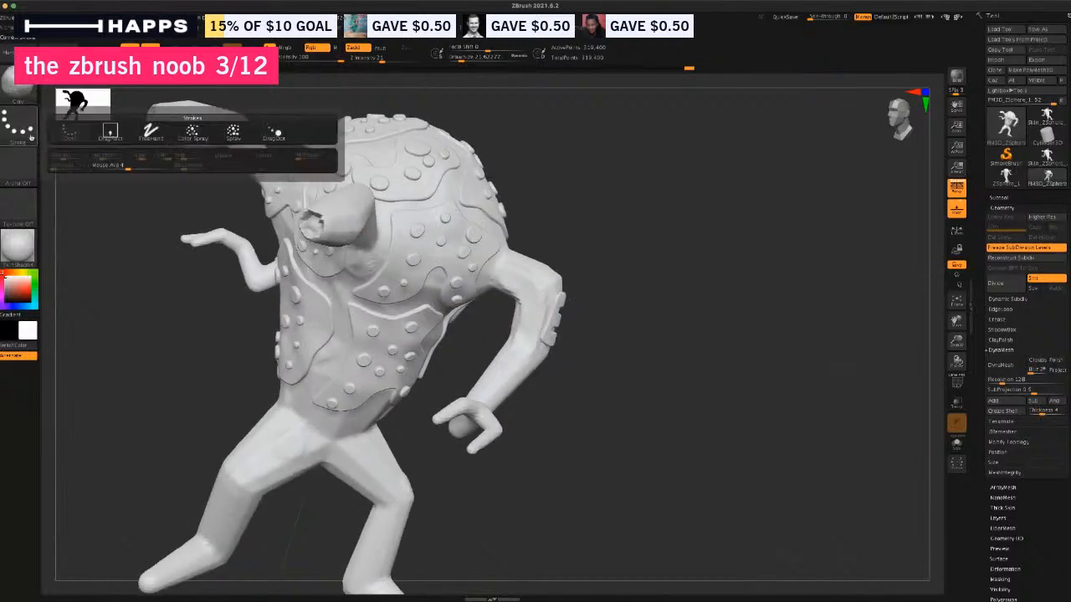
left_click(25, 88)
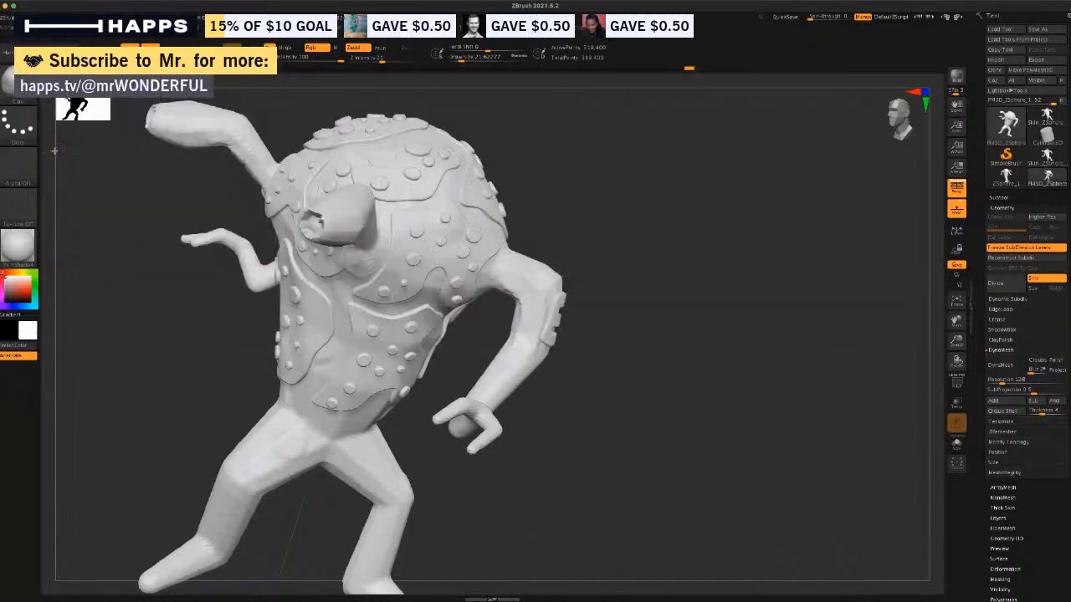
key("ctrl")
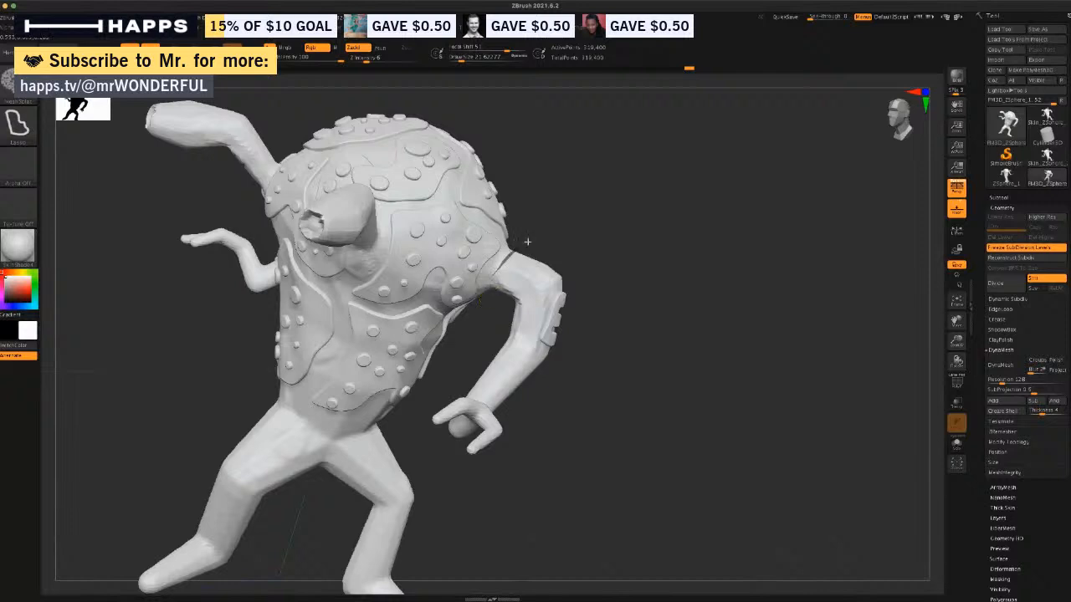
mouse_move(527, 242)
left_mouse_down("ctrl")
mouse_move(554, 240)
mouse_move(615, 352)
mouse_move(527, 490)
mouse_move(410, 460)
mouse_move(420, 402)
left_mouse_up("ctrl")
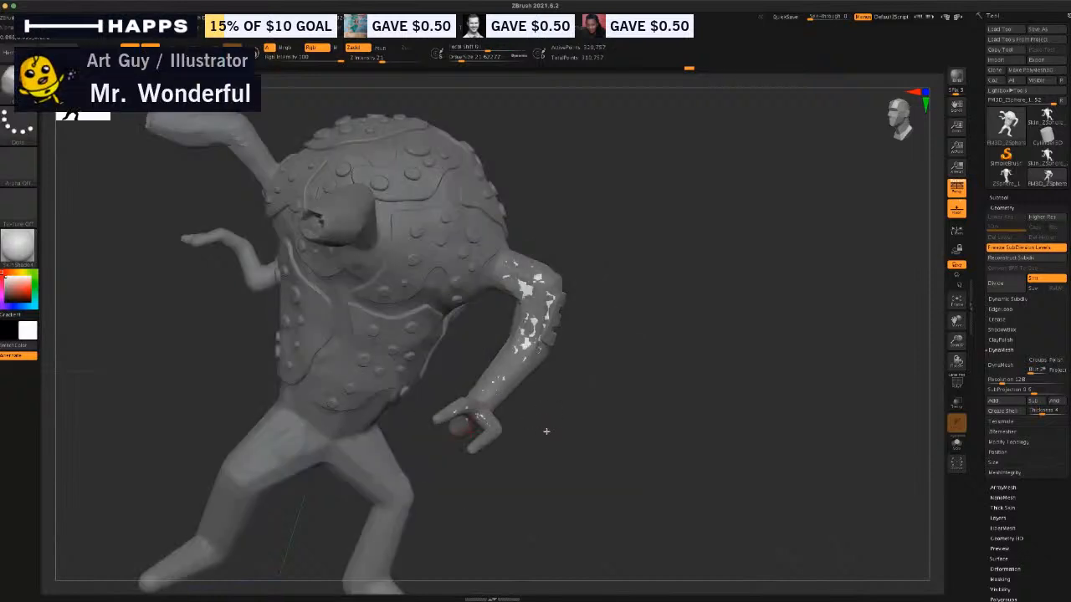
Lasso another splat pattern over the studded arm and the adjoining back from the rear side, and clear the mask.
mouse_move(546, 431)
left_mouse_down()
mouse_move(521, 426)
mouse_move(543, 443)
mouse_move(536, 426)
mouse_move(478, 418)
mouse_move(443, 324)
left_mouse_up()
mouse_move(401, 256)
left_mouse_down("ctrl")
mouse_move(469, 243)
mouse_move(513, 278)
mouse_move(410, 414)
mouse_move(448, 435)
left_mouse_up("ctrl")
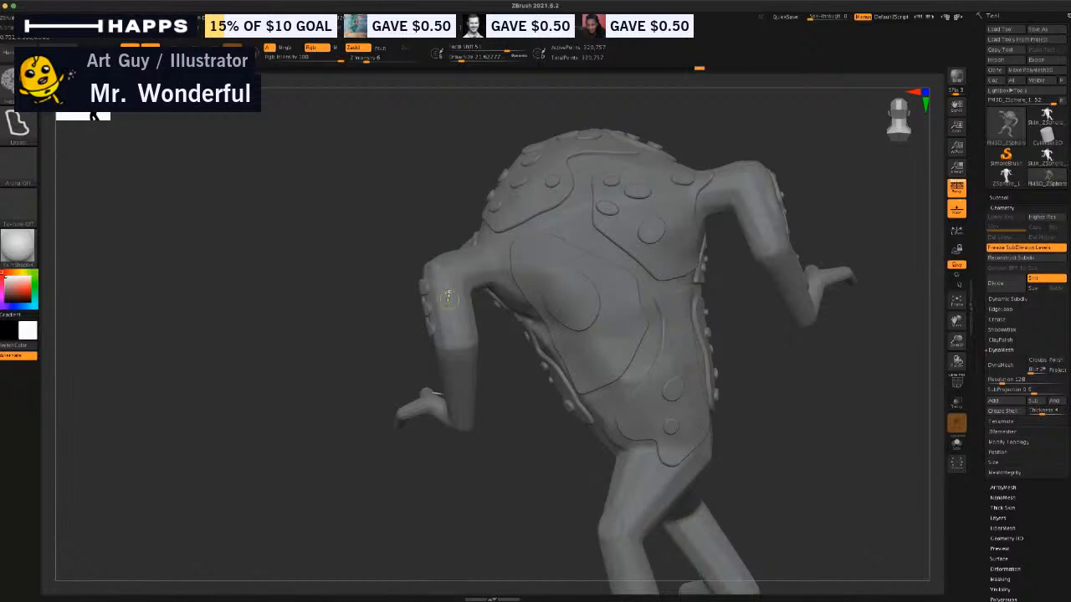
left_click(368, 289, "ctrl")
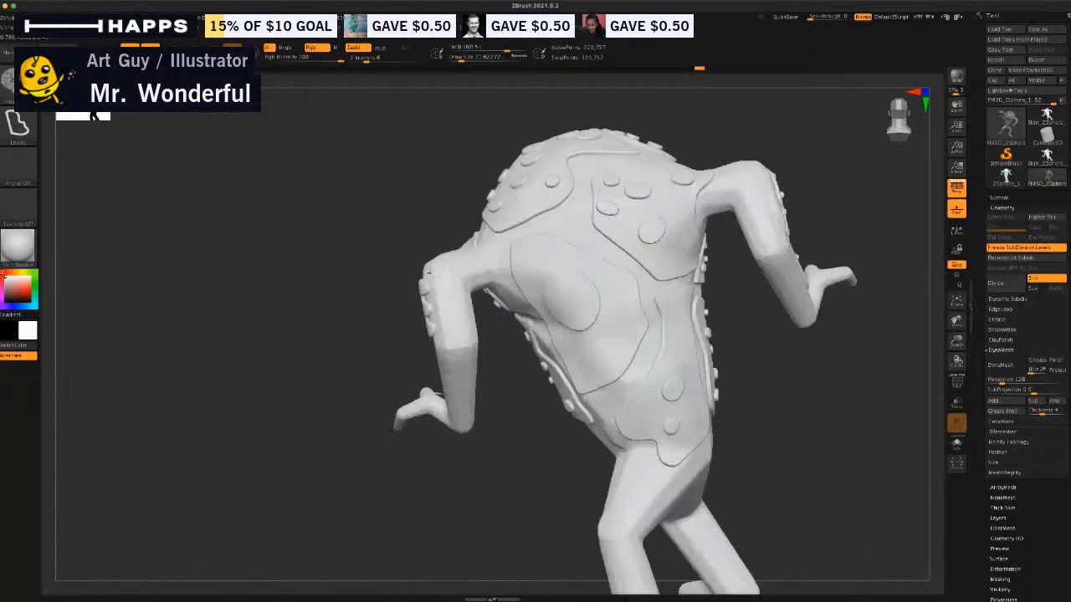
mouse_move(497, 251)
left_mouse_down("ctrl")
mouse_move(553, 281)
mouse_move(573, 308)
mouse_move(474, 457)
mouse_move(416, 443)
mouse_move(418, 471)
mouse_move(433, 494)
mouse_move(471, 485)
mouse_move(515, 438)
left_mouse_up("ctrl")
left_click(423, 492, "ctrl")
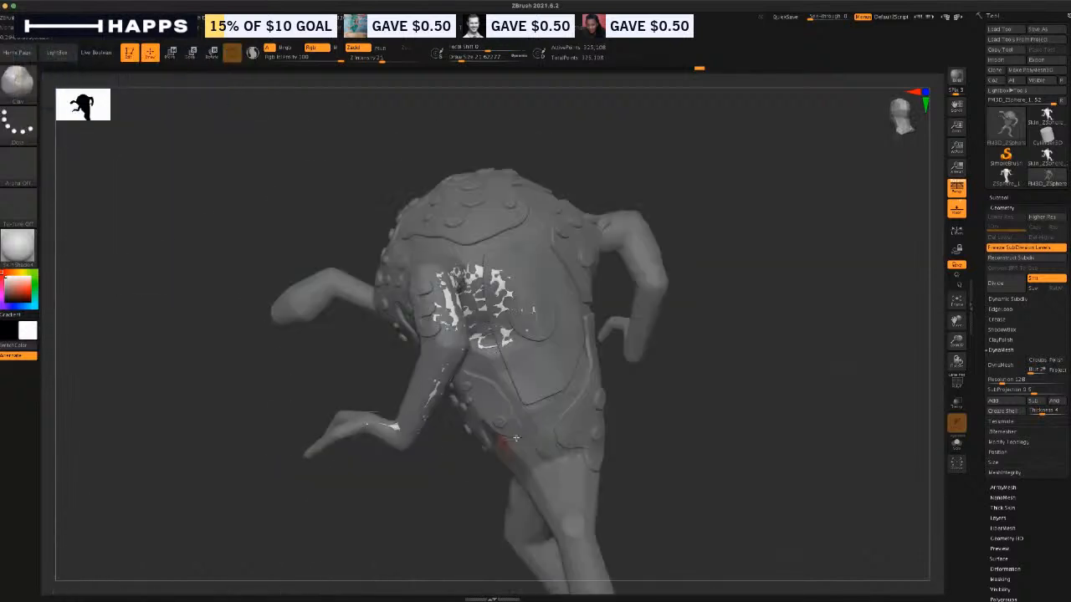
left_click_drag(346, 385, 309, 371, "ctrl")
Try a lasso splat with adjusted intensity across the front of the torso, and undo it.
mouse_move(263, 410)
left_mouse_down()
mouse_move(246, 400)
mouse_move(274, 412)
left_mouse_up()
left_click_drag(391, 60, 376, 60, "ctrl")
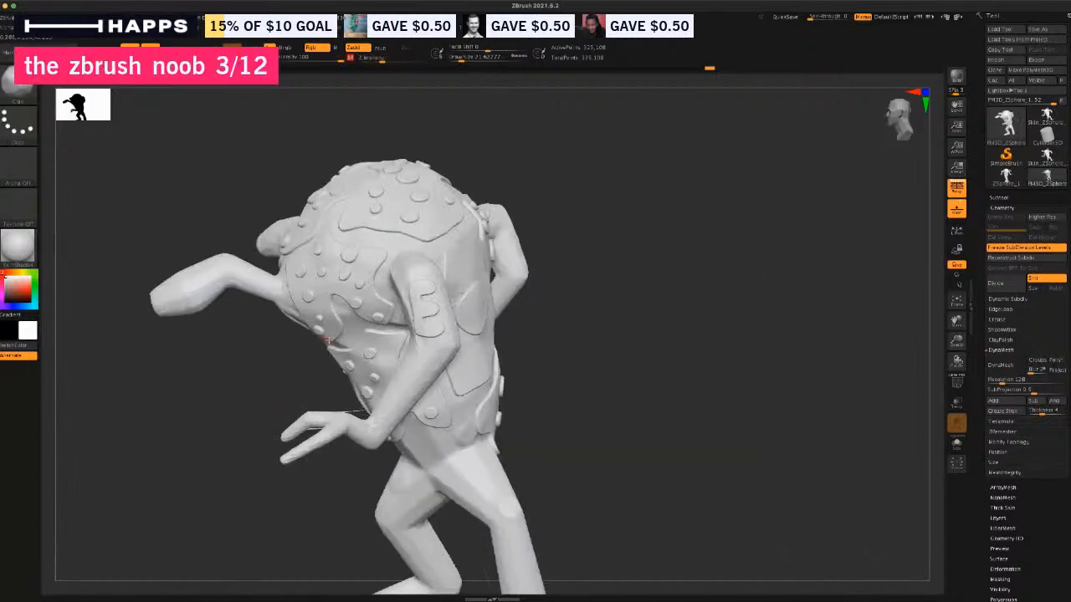
left_click_drag(546, 398, 557, 386)
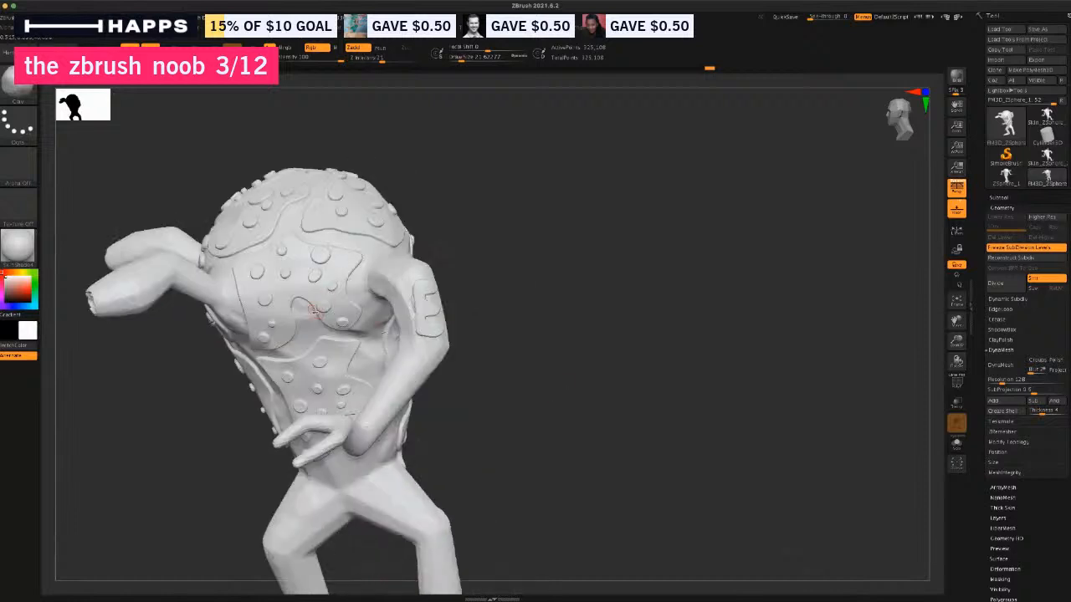
key("ctrl")
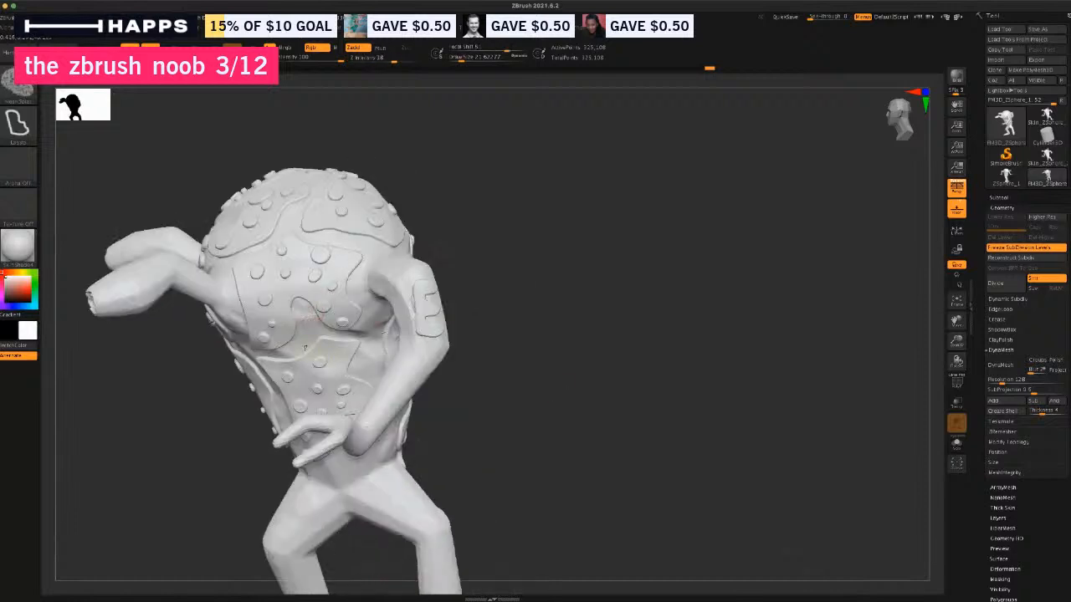
mouse_move(320, 305)
left_mouse_down("ctrl")
mouse_move(335, 289)
mouse_move(455, 259)
mouse_move(455, 424)
mouse_move(255, 495)
mouse_move(226, 470)
left_mouse_up("ctrl")
key("ctrl+z")
key("ctrl")
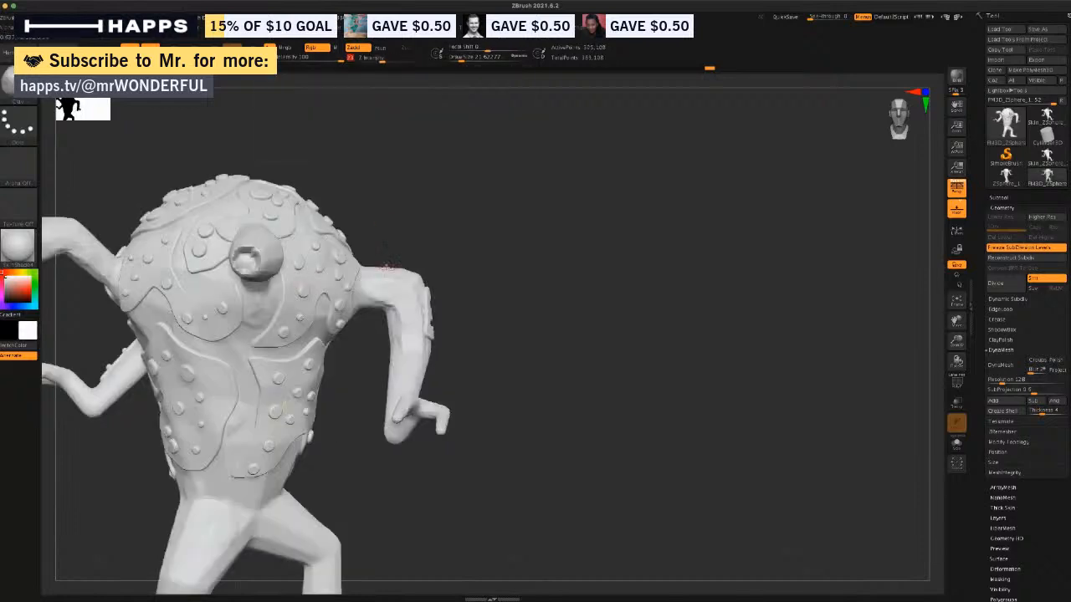
Lasso a splat pattern down the studded arm from the shoulder to the hand, seen from the front.
left_click(374, 255, "ctrl")
left_click(380, 261, "ctrl")
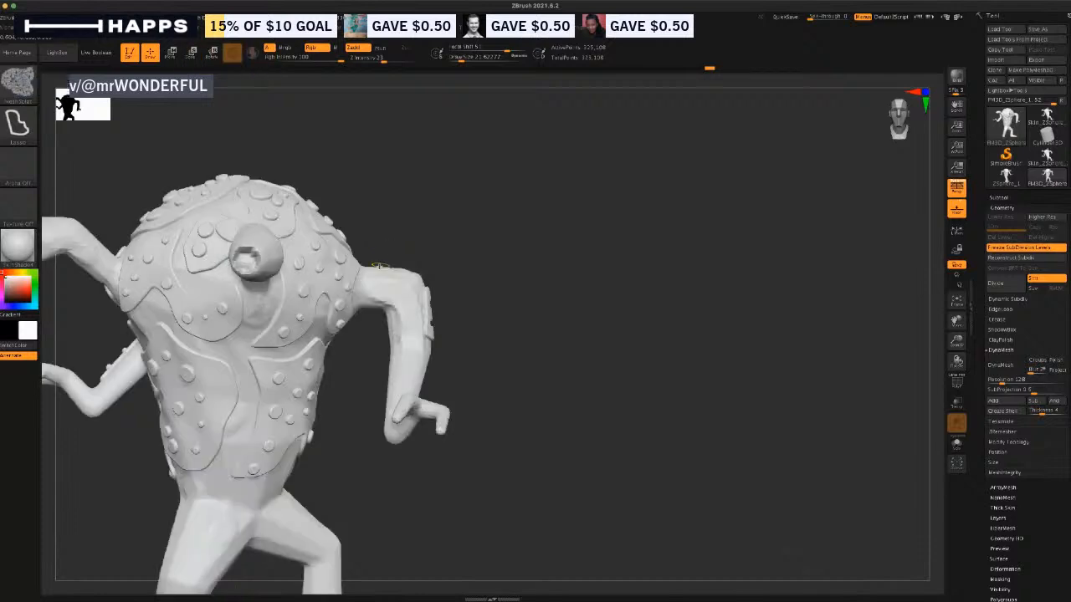
mouse_move(366, 260)
left_mouse_down("ctrl")
mouse_move(473, 352)
mouse_move(384, 470)
mouse_move(354, 434)
left_mouse_up("ctrl")
left_click(380, 481, "ctrl")
Lasso a splat pattern over the hips and both legs.
mouse_move(407, 473)
left_mouse_down()
mouse_move(347, 472)
mouse_move(426, 485)
mouse_move(432, 469)
mouse_move(396, 470)
mouse_move(394, 499)
mouse_move(437, 444)
mouse_move(588, 318)
mouse_move(468, 413)
mouse_move(380, 425)
left_mouse_up()
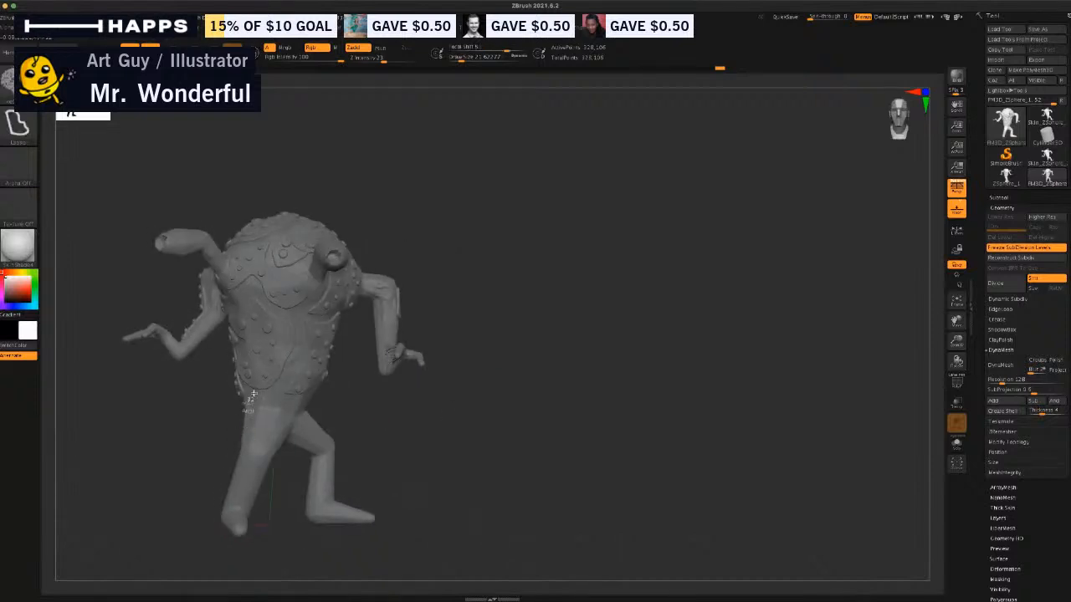
mouse_move(253, 394)
left_mouse_down("ctrl")
mouse_move(293, 423)
mouse_move(349, 411)
mouse_move(376, 476)
mouse_move(372, 521)
mouse_move(297, 540)
mouse_move(225, 536)
mouse_move(193, 516)
left_mouse_up("ctrl")
mouse_move(386, 442)
left_mouse_down()
mouse_move(367, 447)
mouse_move(396, 444)
mouse_move(385, 444)
left_mouse_up()
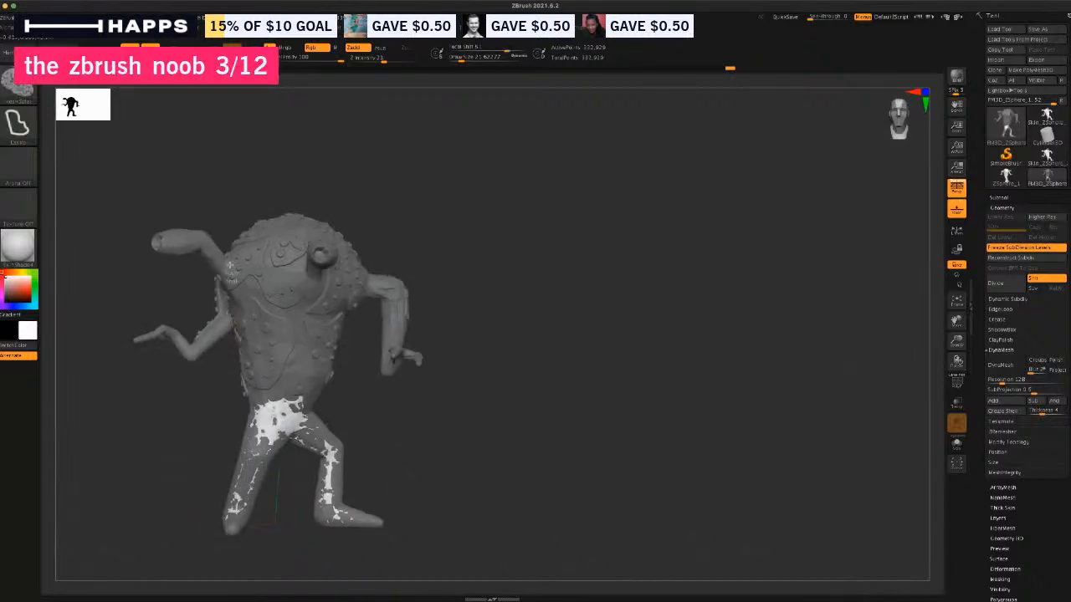
Try splatting the front of the torso with a lasso twice, undoing each attempt.
mouse_move(230, 266)
left_mouse_down()
mouse_move(231, 210)
mouse_move(393, 205)
mouse_move(448, 381)
mouse_move(338, 418)
mouse_move(234, 316)
mouse_move(231, 266)
left_mouse_up()
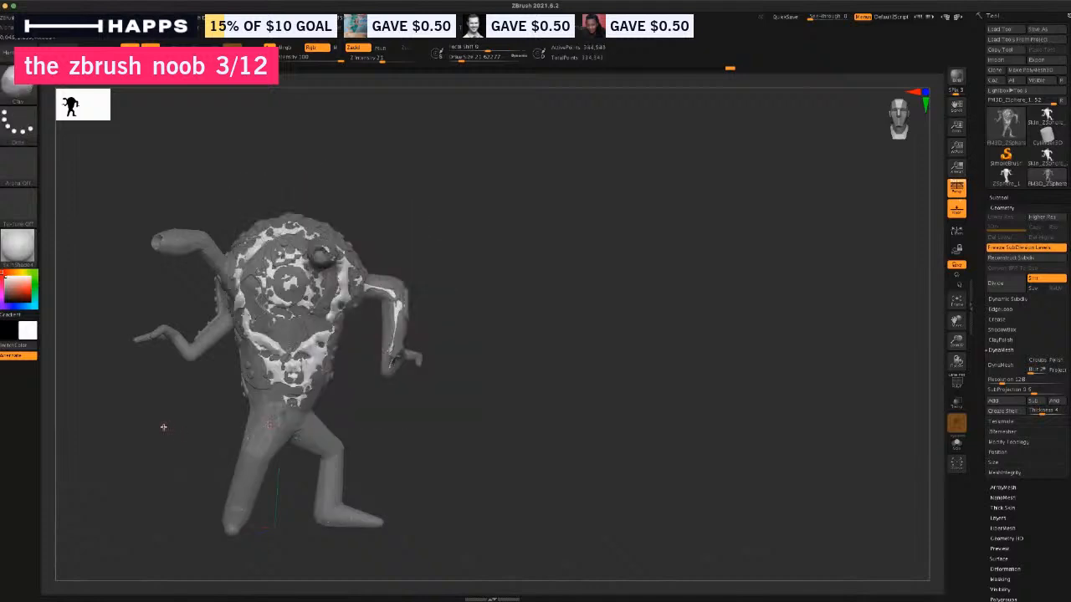
mouse_move(163, 427)
left_mouse_down()
mouse_move(187, 432)
mouse_move(151, 441)
left_mouse_up()
key("super+z")
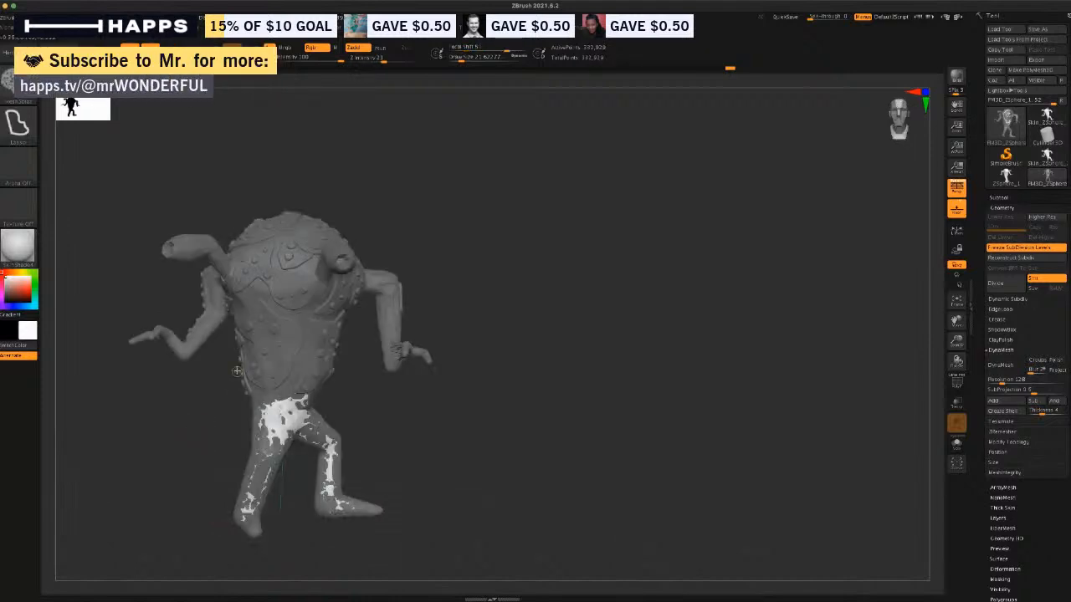
mouse_move(240, 267)
left_mouse_down()
mouse_move(239, 214)
mouse_move(318, 199)
mouse_move(341, 320)
mouse_move(328, 361)
mouse_move(251, 416)
left_mouse_up()
mouse_move(192, 439)
left_mouse_down()
mouse_move(215, 443)
mouse_move(186, 438)
left_mouse_up()
key("super+z")
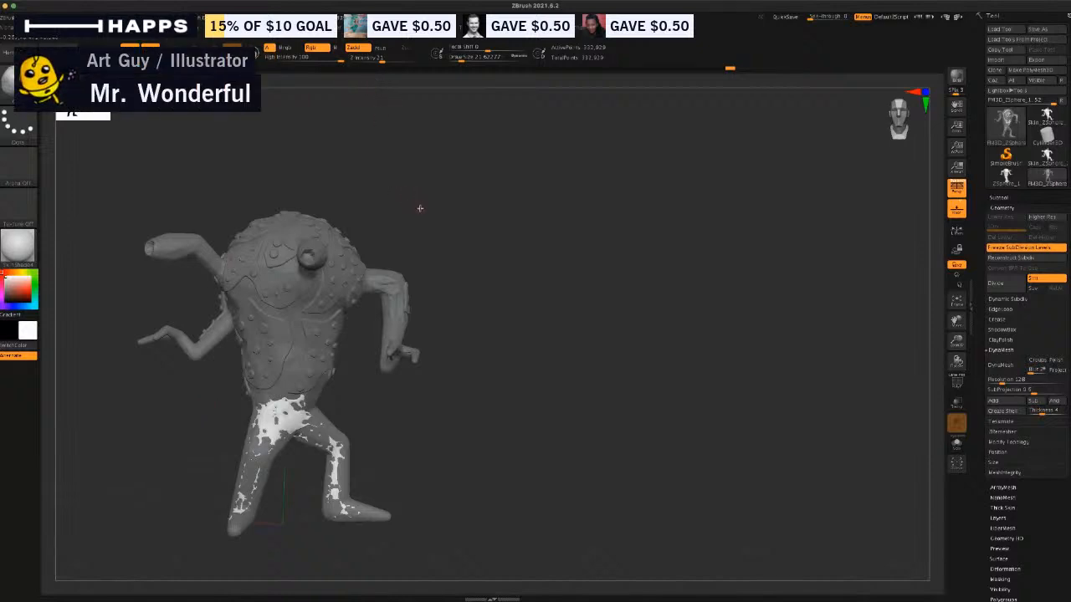
Append a Plane3D mesh as a new subtool behind the creature.
mouse_move(421, 208)
left_mouse_down()
mouse_move(453, 211)
mouse_move(401, 218)
mouse_move(491, 172)
mouse_move(463, 220)
mouse_move(415, 207)
mouse_move(418, 192)
mouse_move(406, 196)
left_mouse_up()
left_click_drag(398, 198, 610, 191)
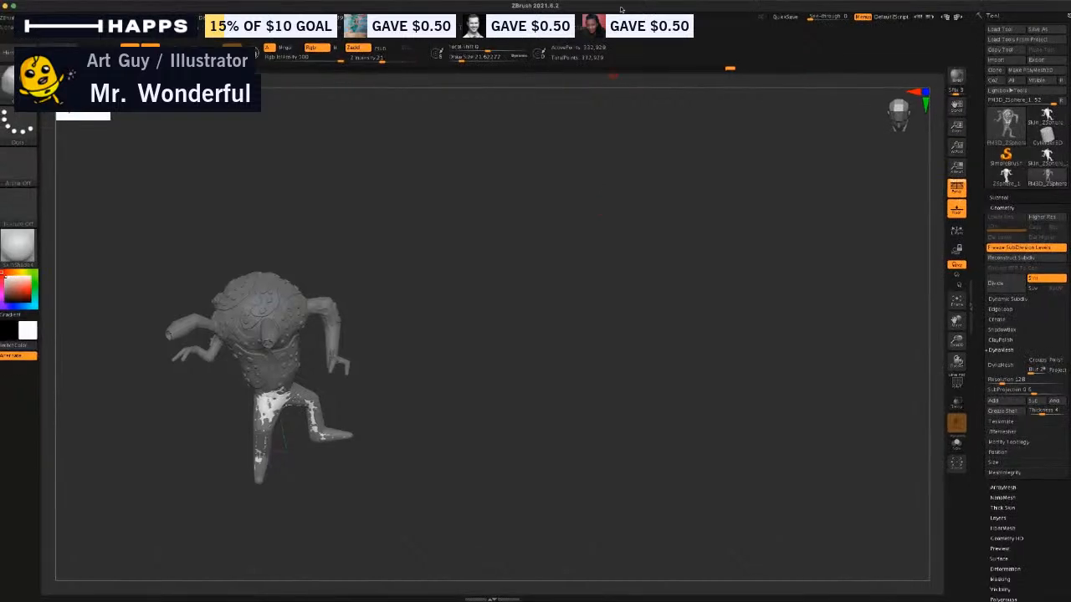
left_click(998, 197)
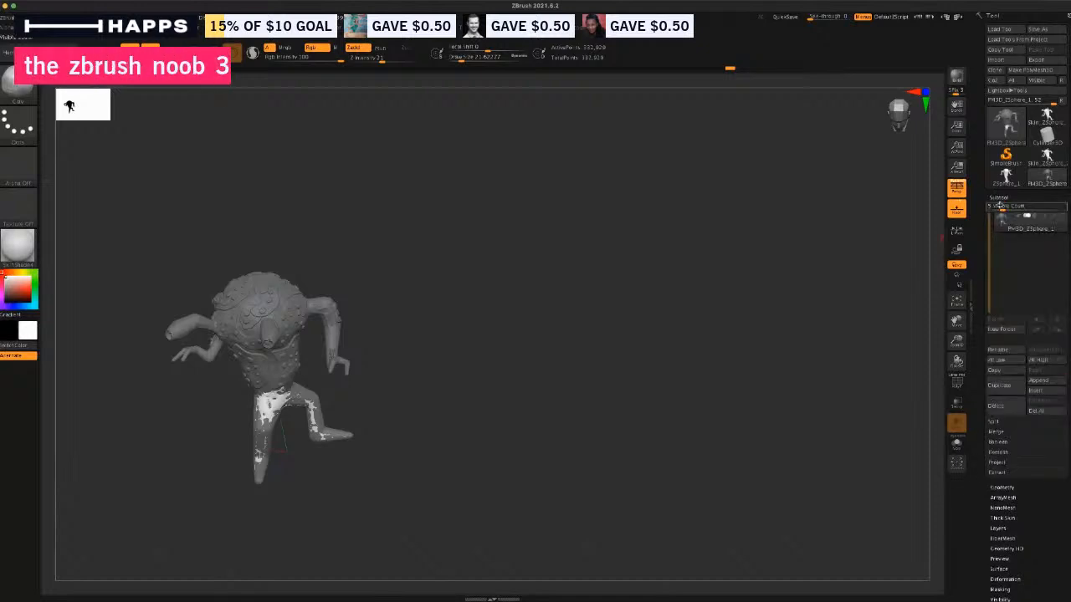
left_click(1039, 381)
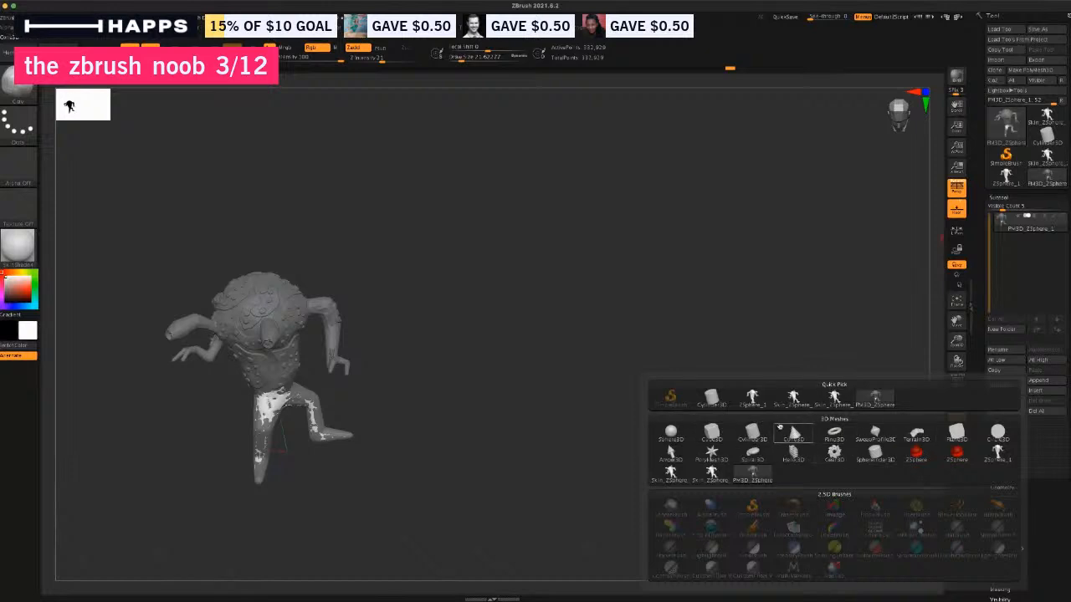
left_click(959, 434)
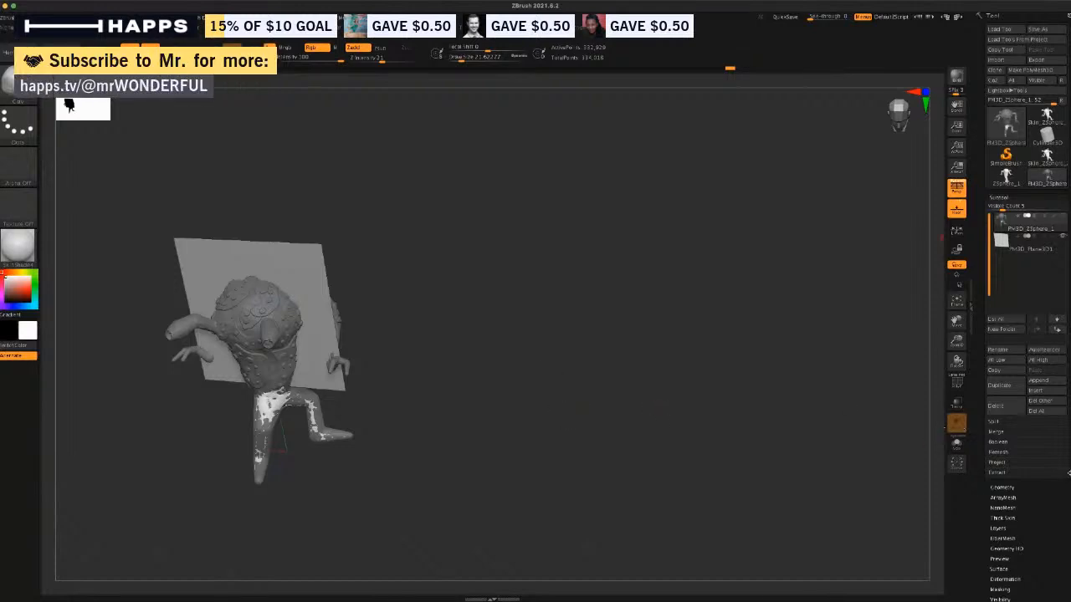
Enable Double in the display properties so that both sides of the surface are rendered.
left_click_drag(1069, 474, 1069, 504)
scroll(1058, 439, "down", 5)
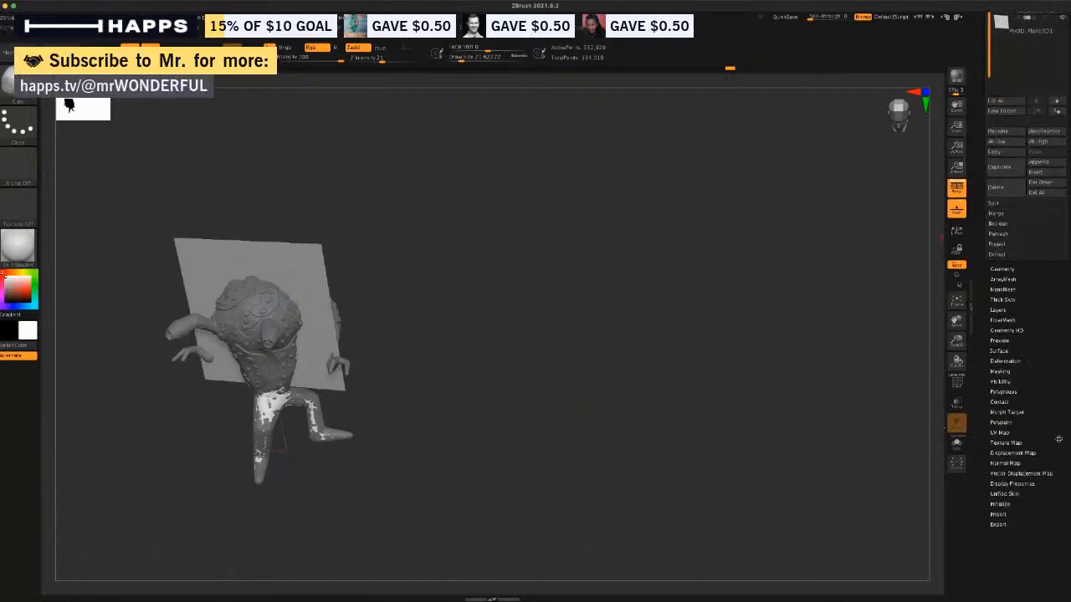
left_click(1013, 484)
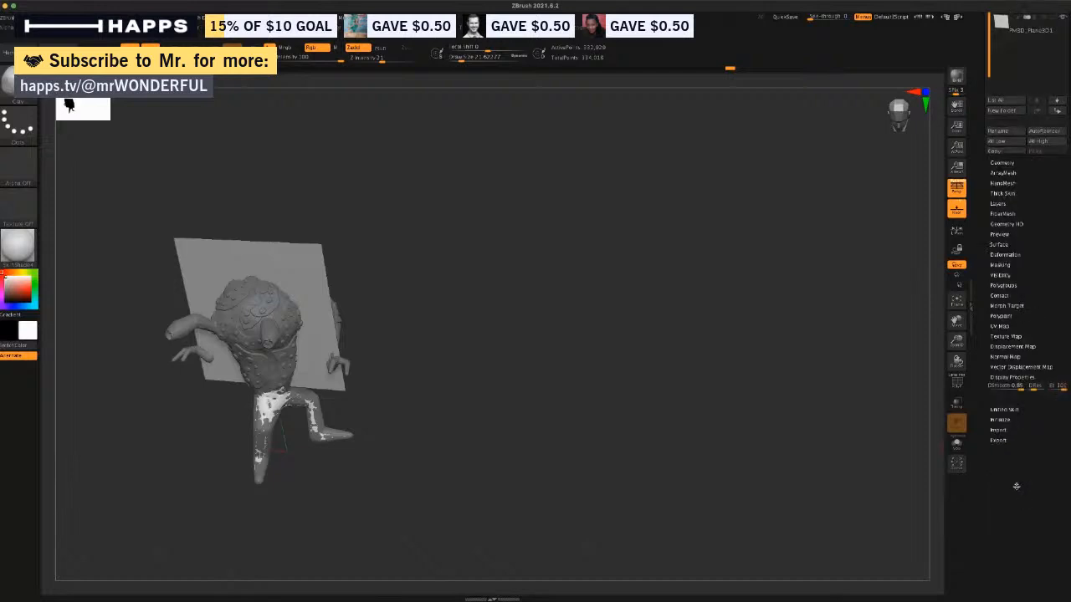
left_click(1004, 233)
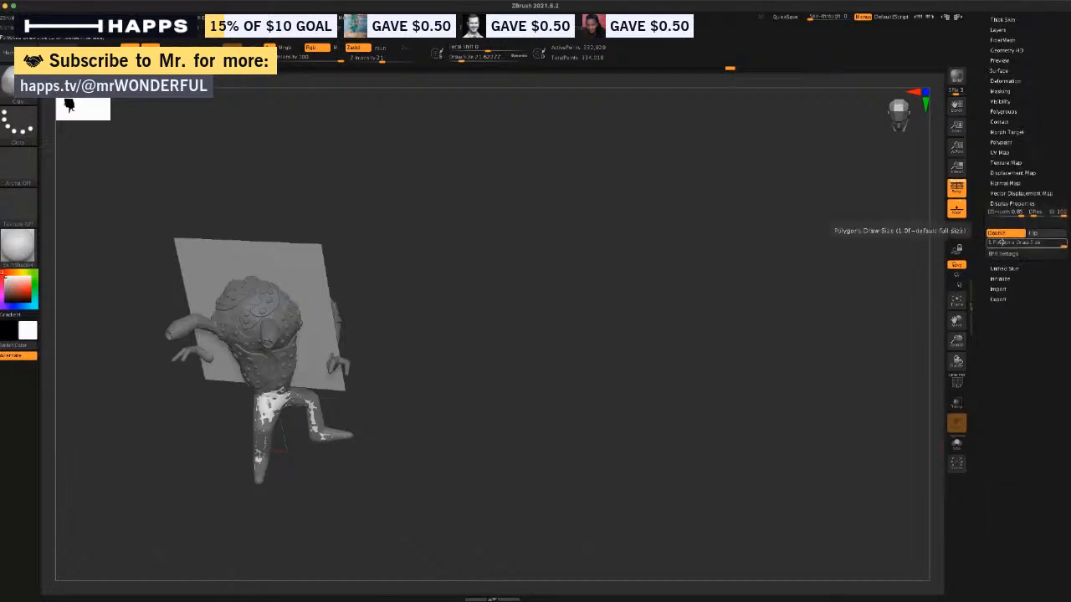
left_click_drag(464, 349, 522, 354, "alt")
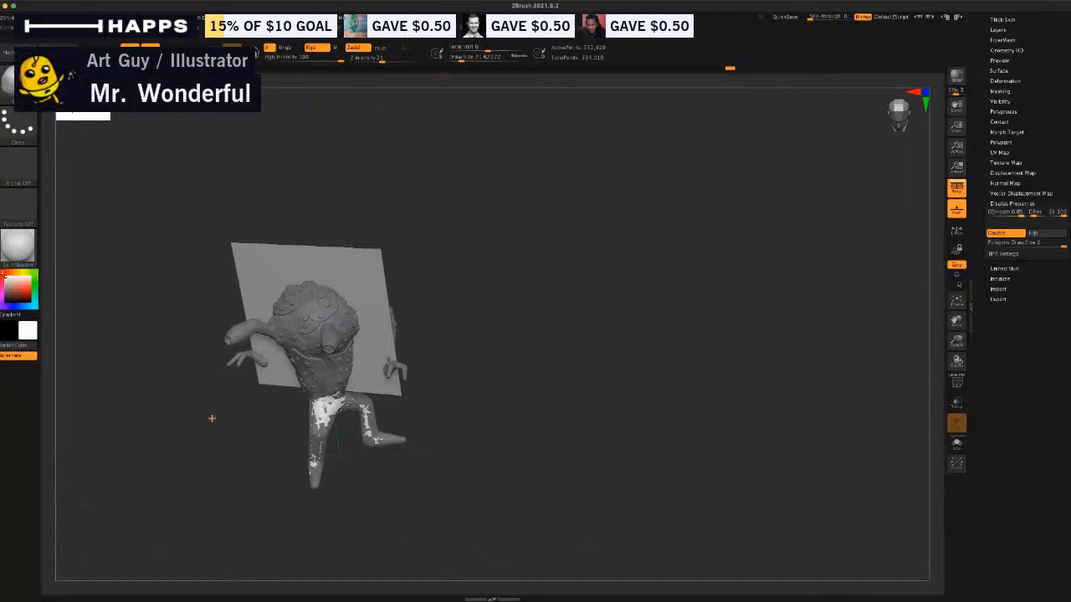
left_click_drag(192, 420, 243, 427)
left_click_drag(444, 289, 477, 297)
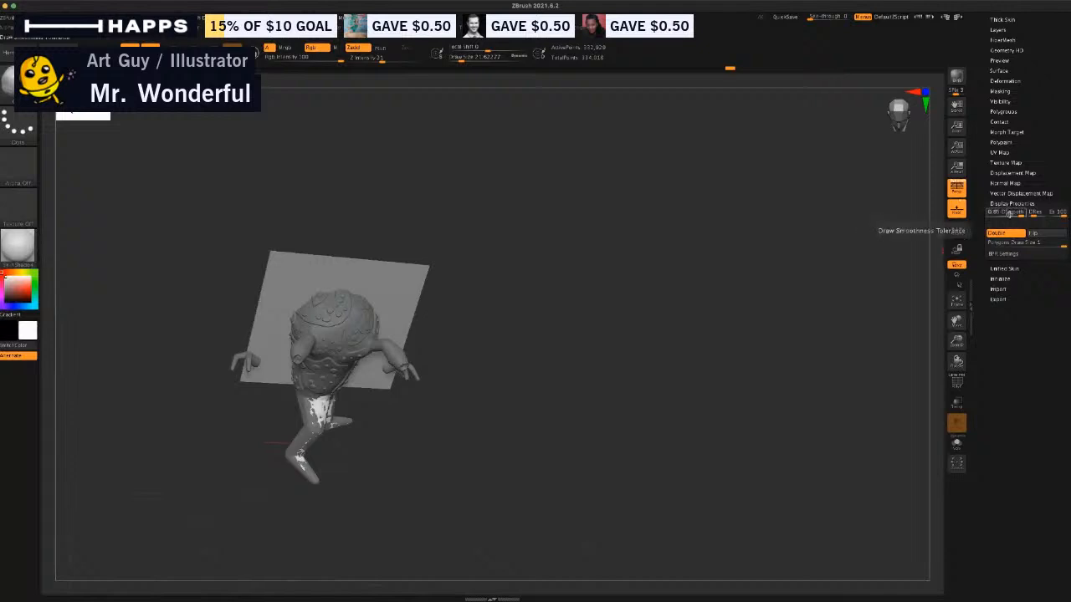
left_click(1000, 102)
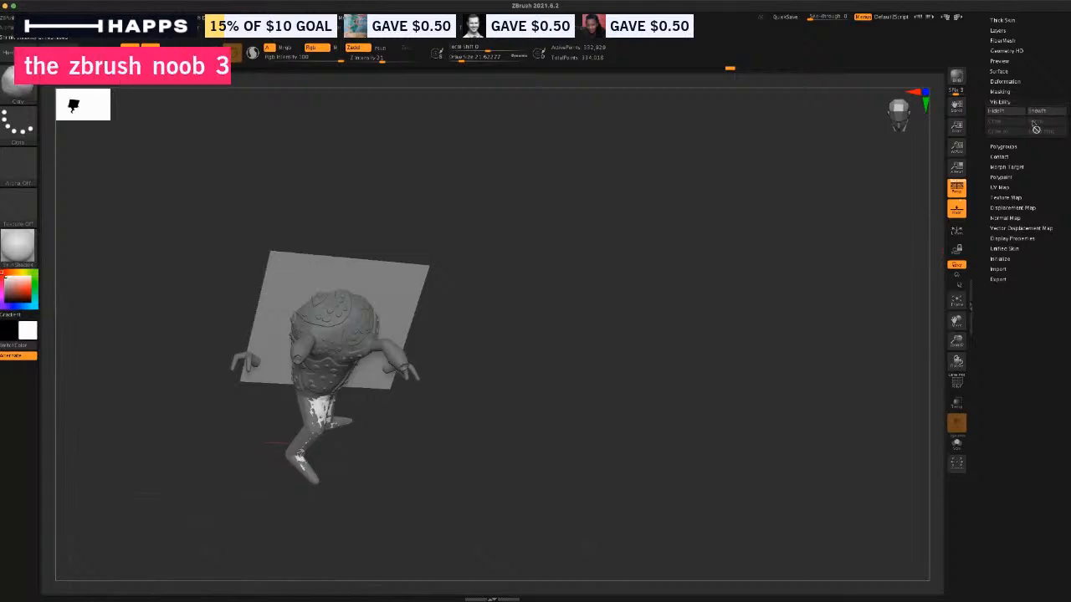
mouse_move(563, 376)
left_mouse_down()
mouse_move(636, 423)
mouse_move(559, 377)
left_mouse_up()
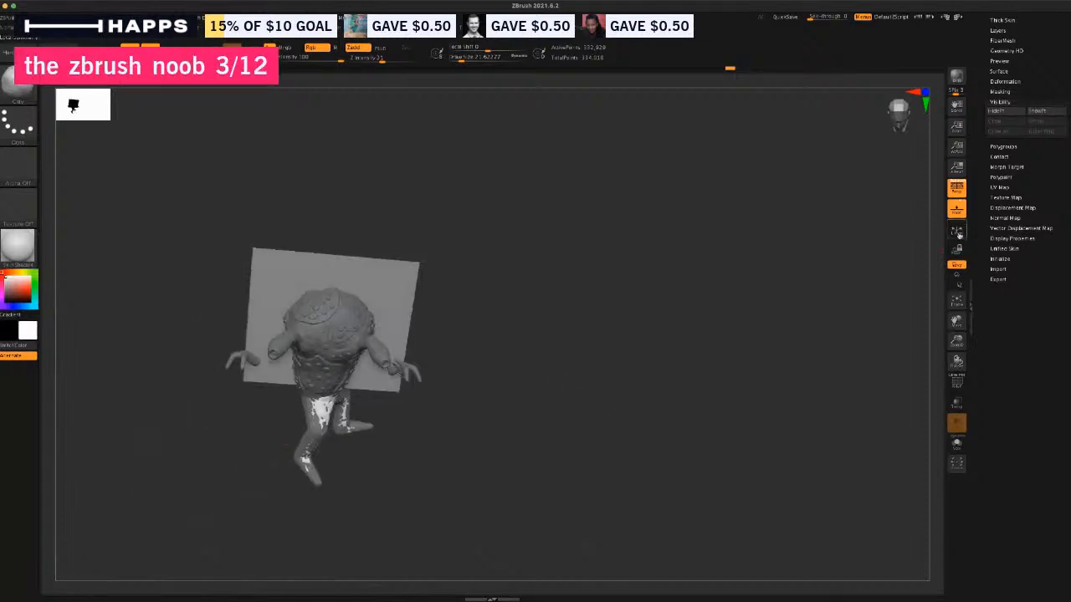
left_click(1004, 238)
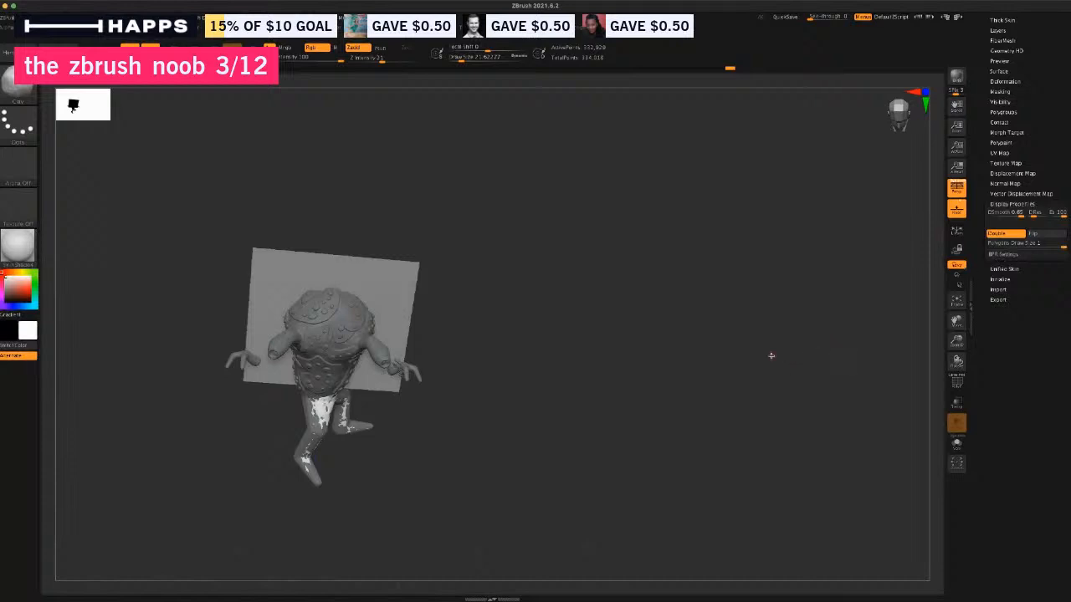
left_click_drag(776, 336, 925, 325, "alt")
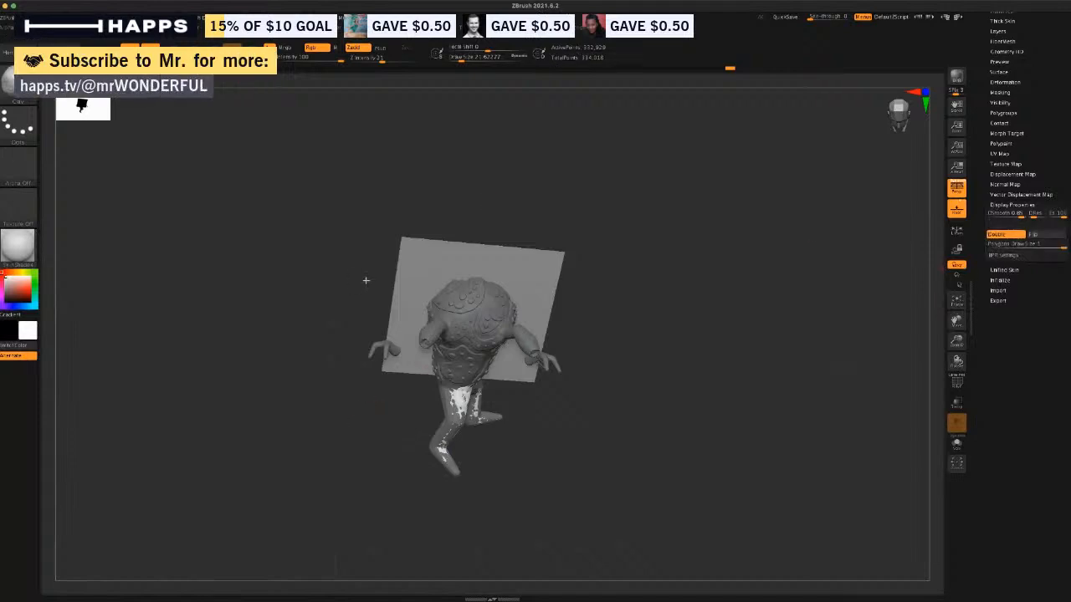
Select the plane subtool and rotate and move it to lie horizontally above the creature's head.
left_click(417, 270, "alt")
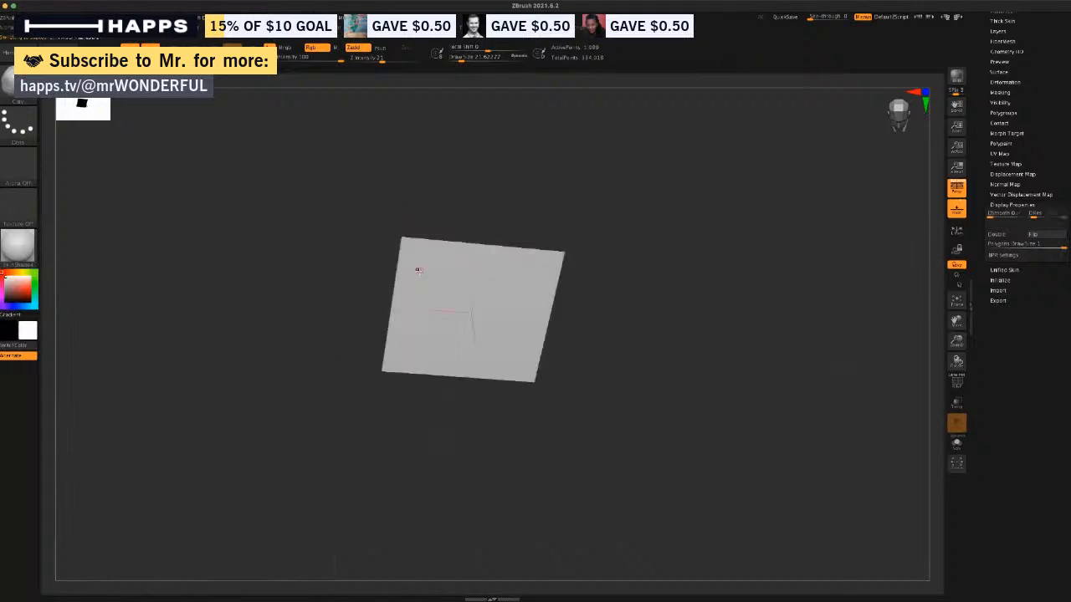
key("r")
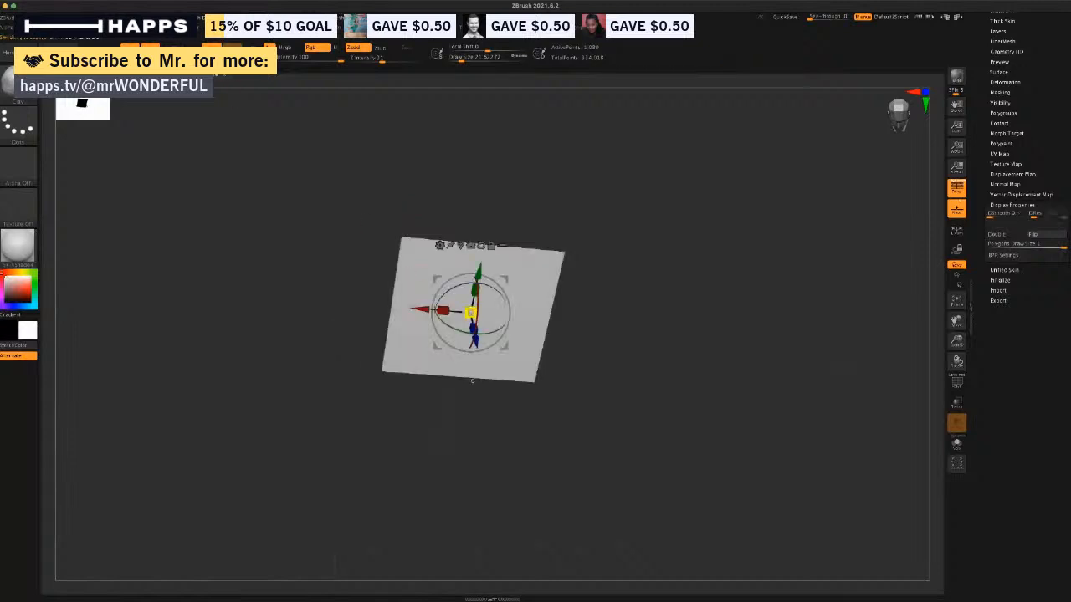
left_click_drag(475, 328, 490, 199)
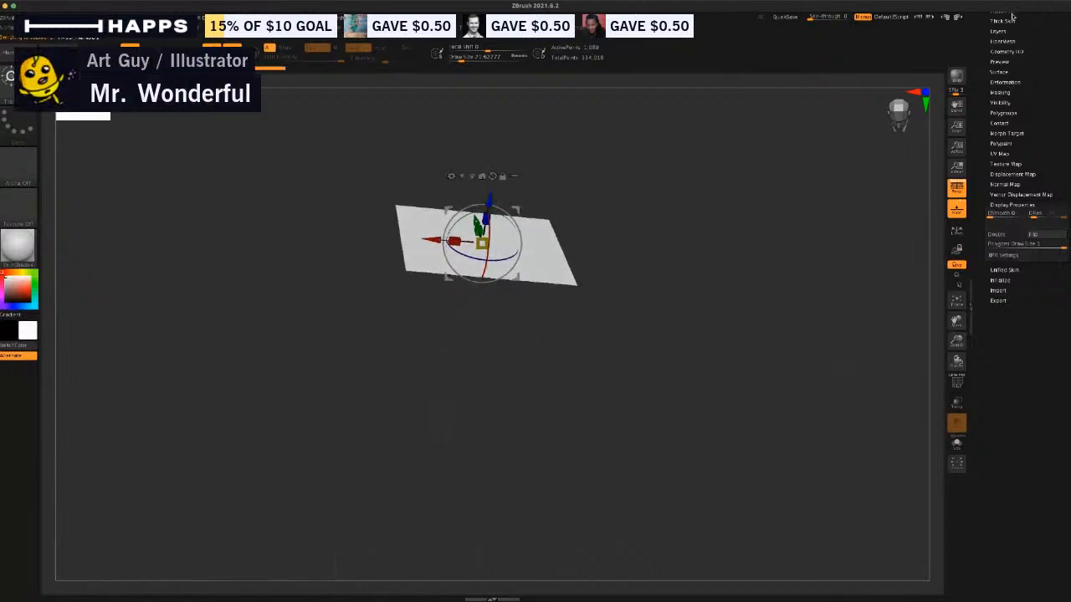
Reselect the plane in the subtool list and enlarge it so that it overhangs the creature on all sides.
scroll(1018, 209, "up", 5)
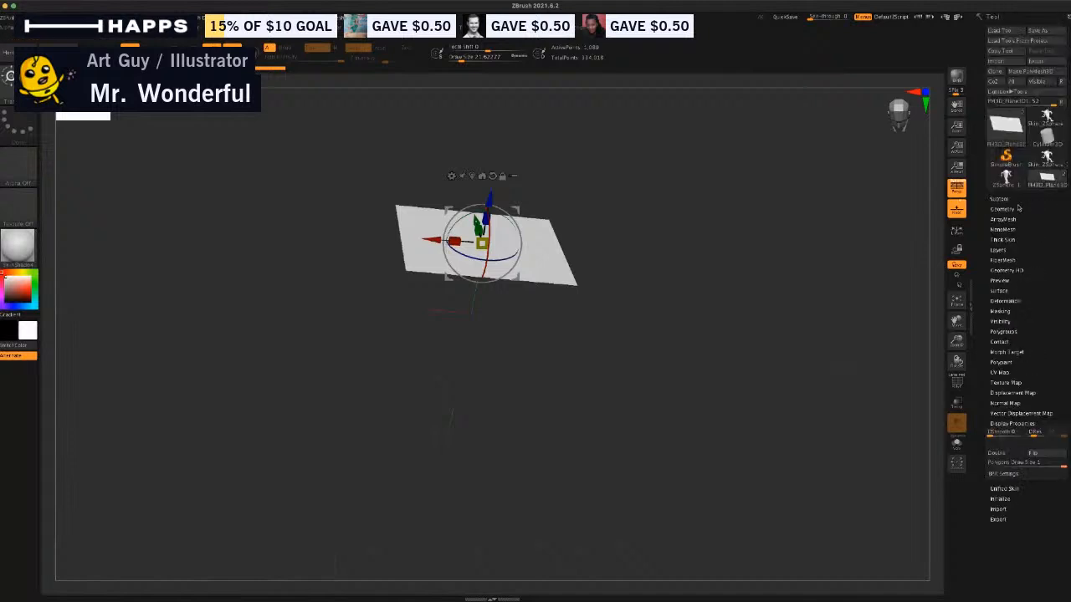
left_click(1009, 200)
left_click(1012, 226)
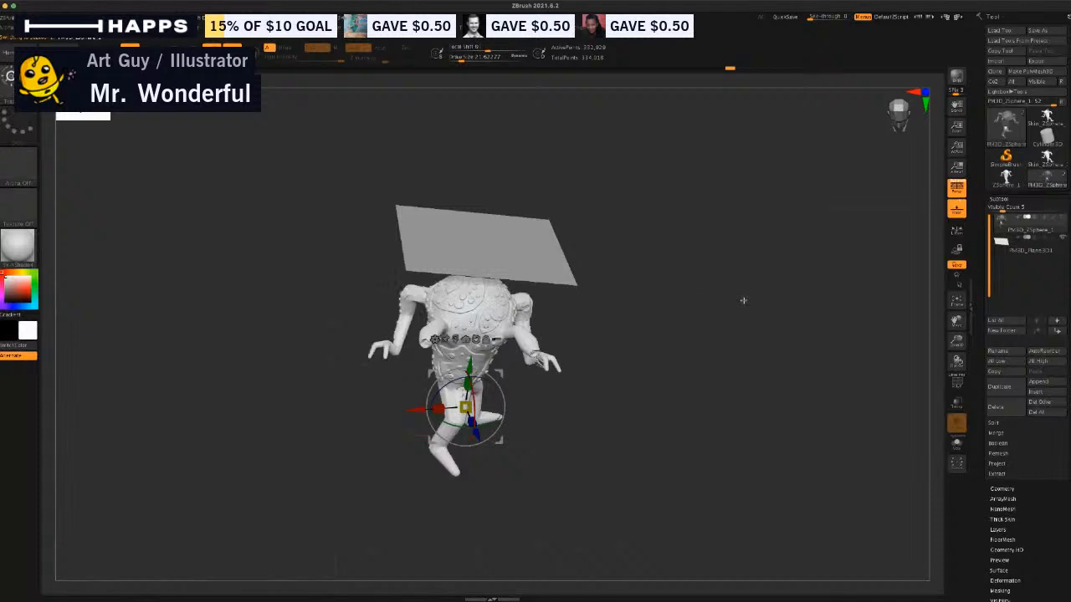
left_click(1012, 245)
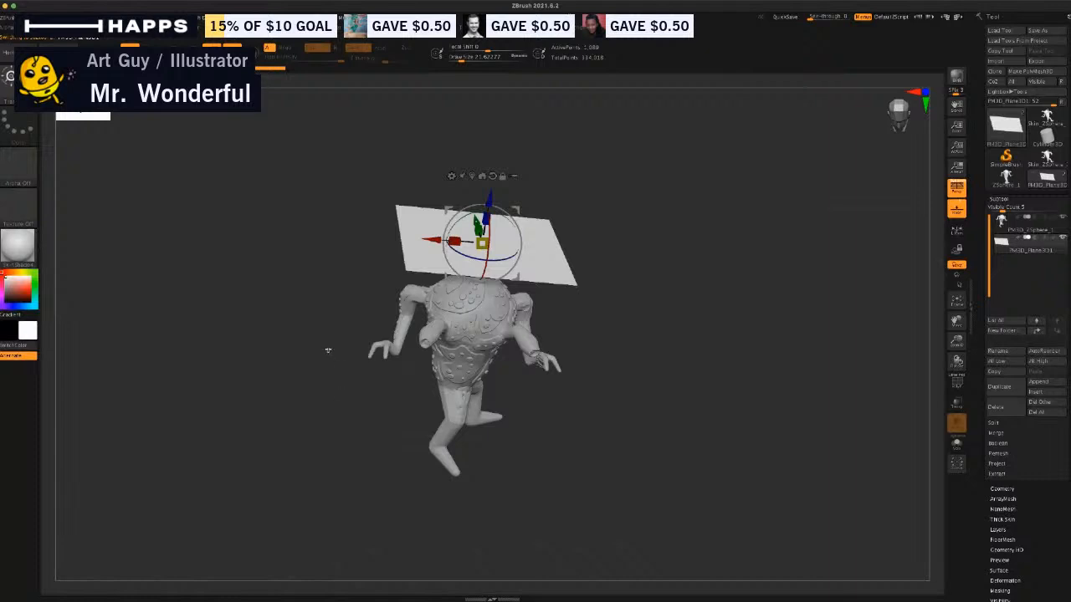
left_click_drag(343, 395, 326, 359)
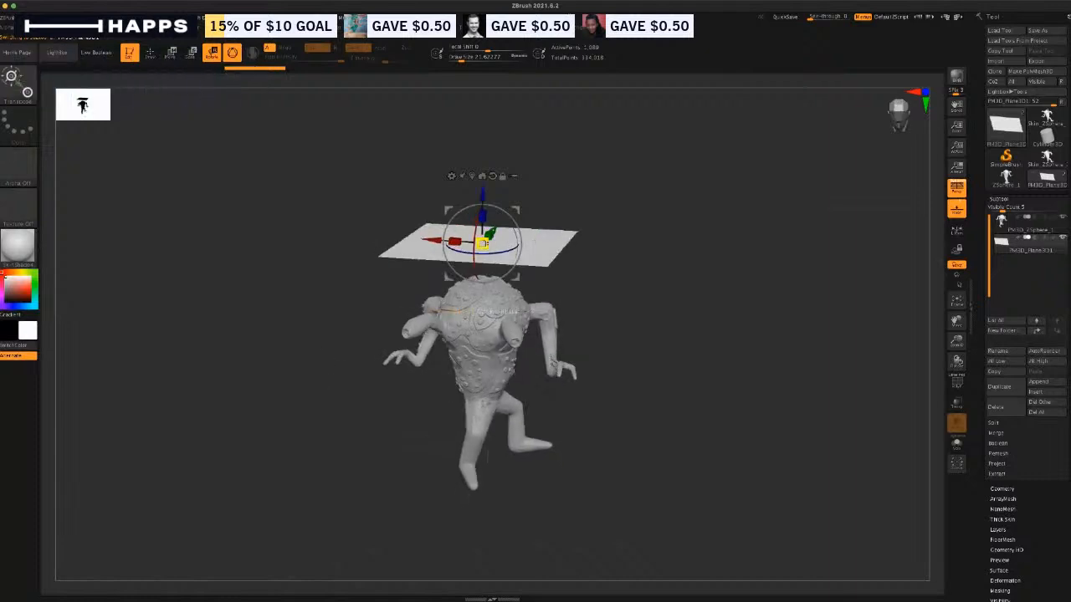
left_click_drag(354, 406, 390, 343)
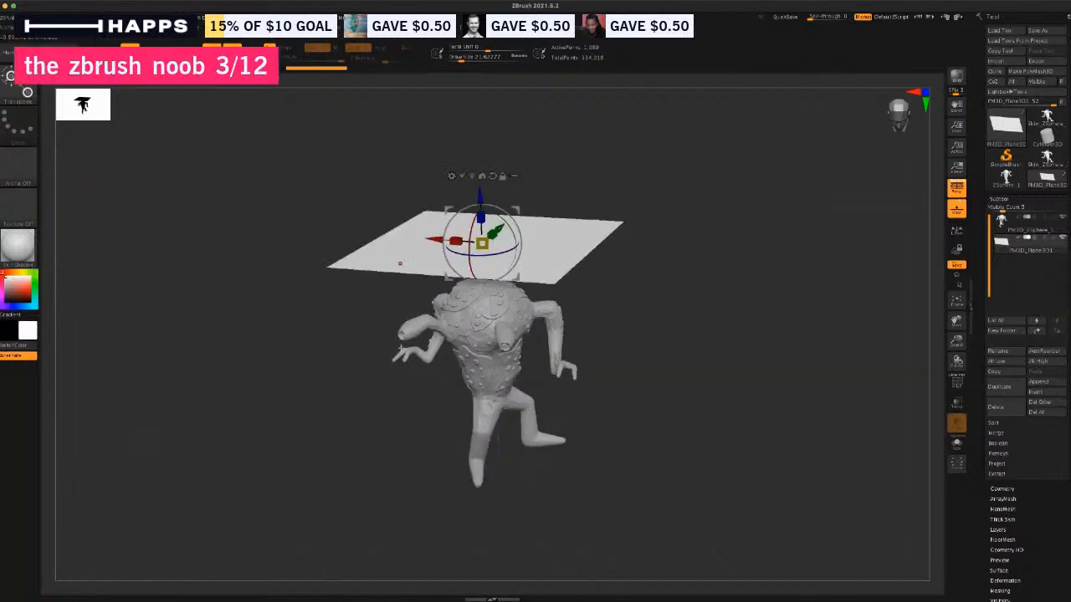
left_click_drag(380, 414, 383, 418)
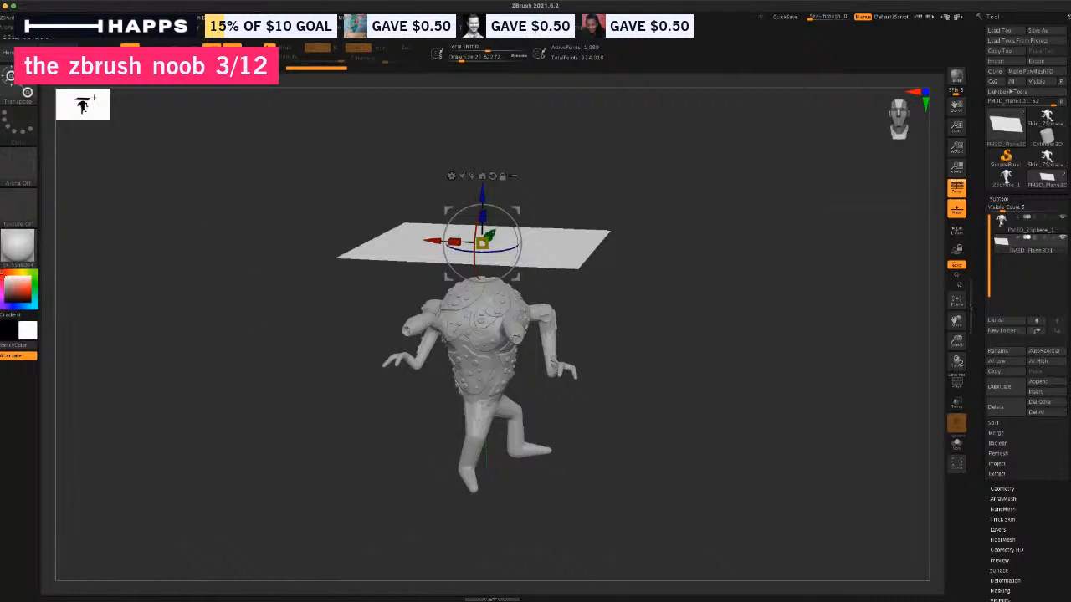
Enable Collision Volume in the Dynamics settings and run the simulation to drape the plane over the creature.
left_click(134, 27)
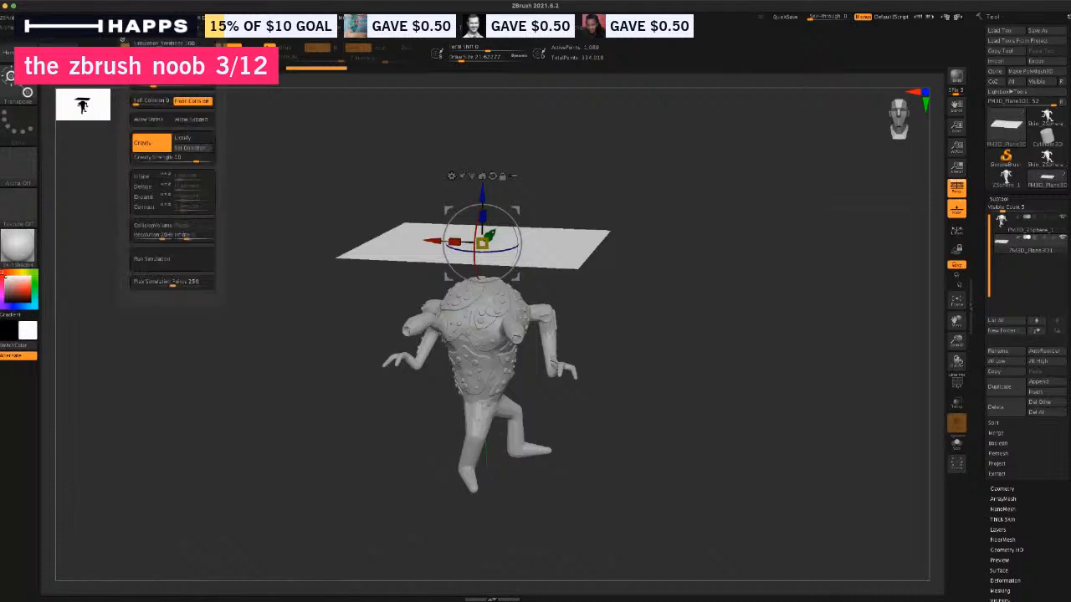
left_click(123, 40)
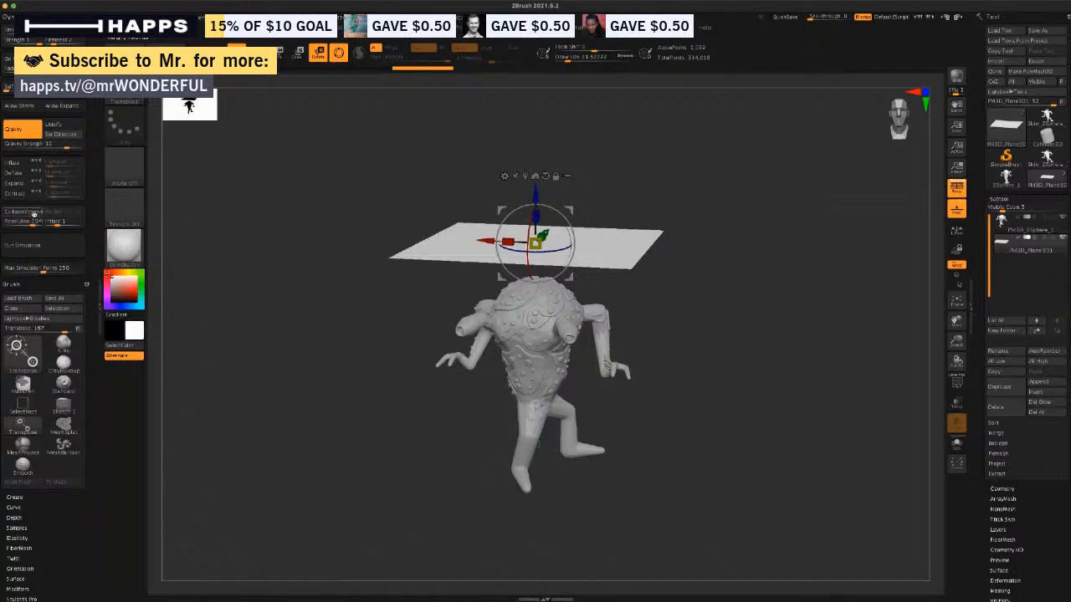
left_click(31, 213)
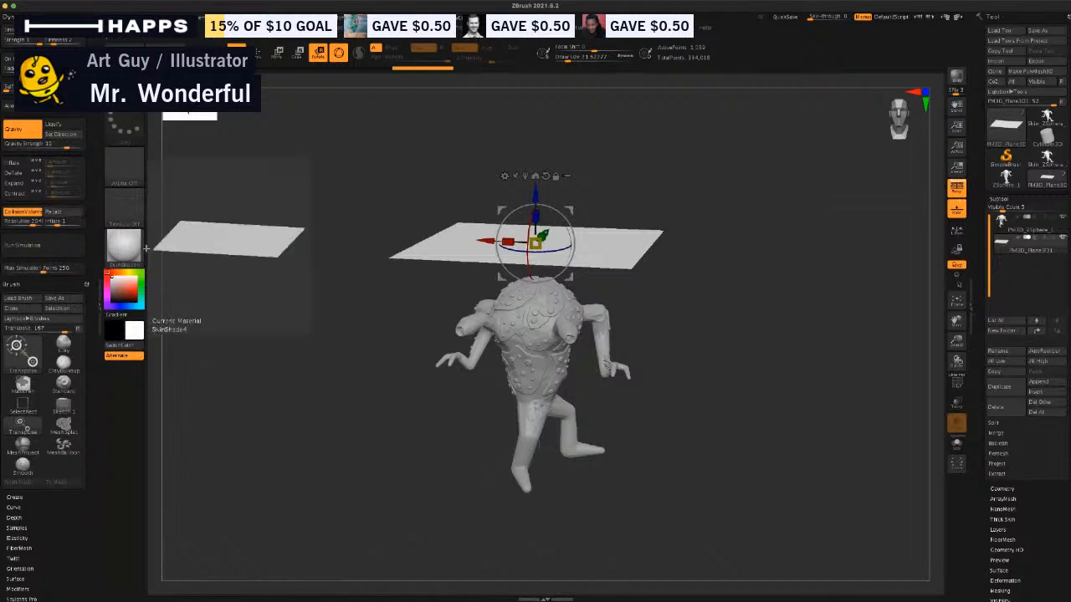
left_click(67, 247)
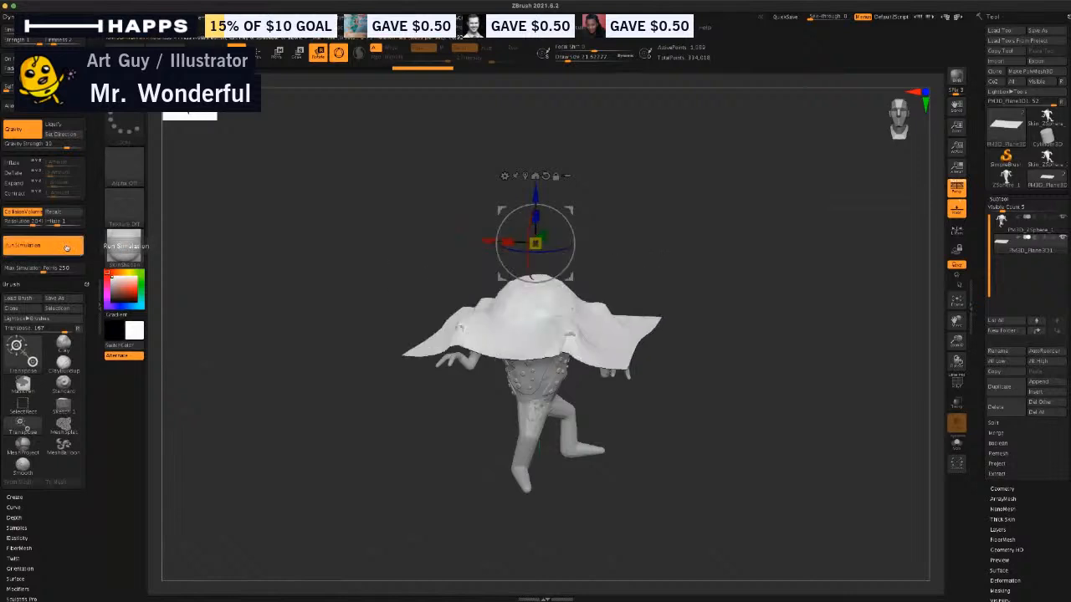
left_click_drag(359, 475, 341, 454)
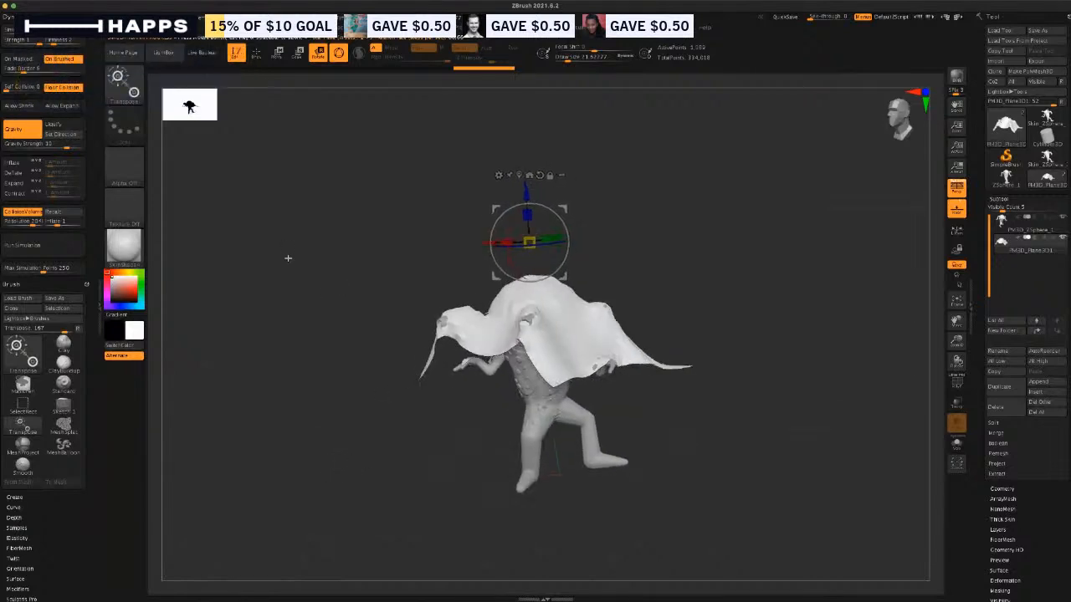
Turn Gravity off for the cloth dynamics and choose the ClothPull brush.
left_click(32, 131)
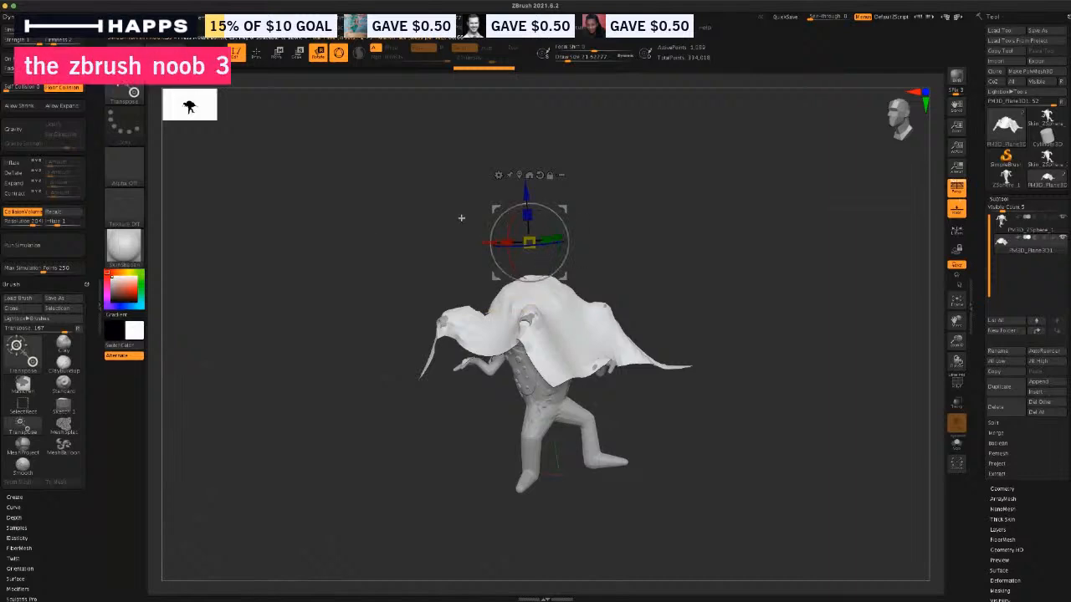
left_click_drag(658, 228, 733, 245, "alt")
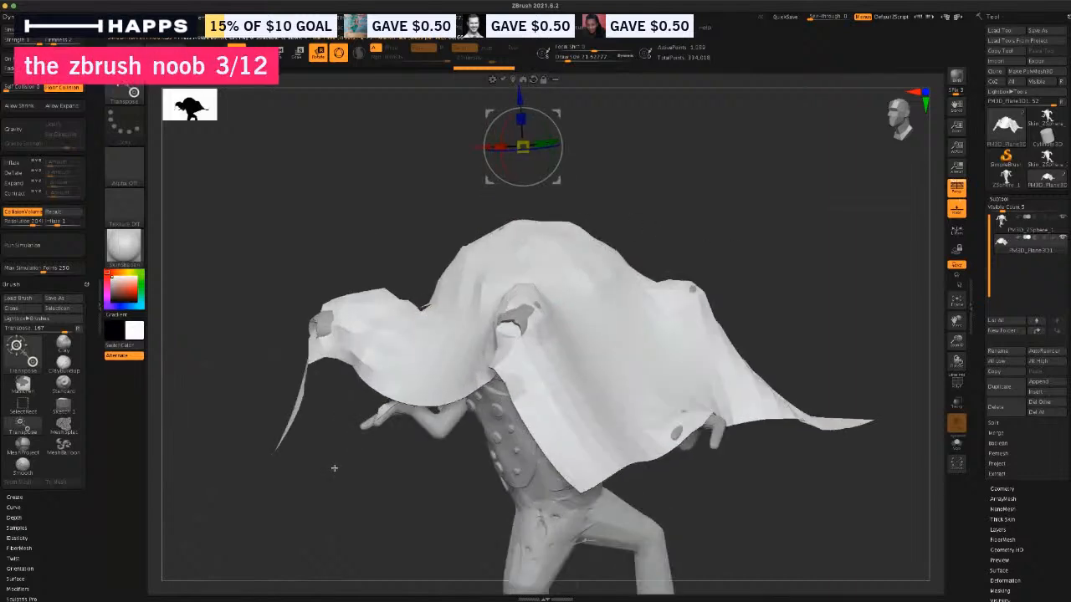
mouse_move(335, 483)
left_mouse_down()
mouse_move(355, 492)
mouse_move(342, 489)
left_mouse_up()
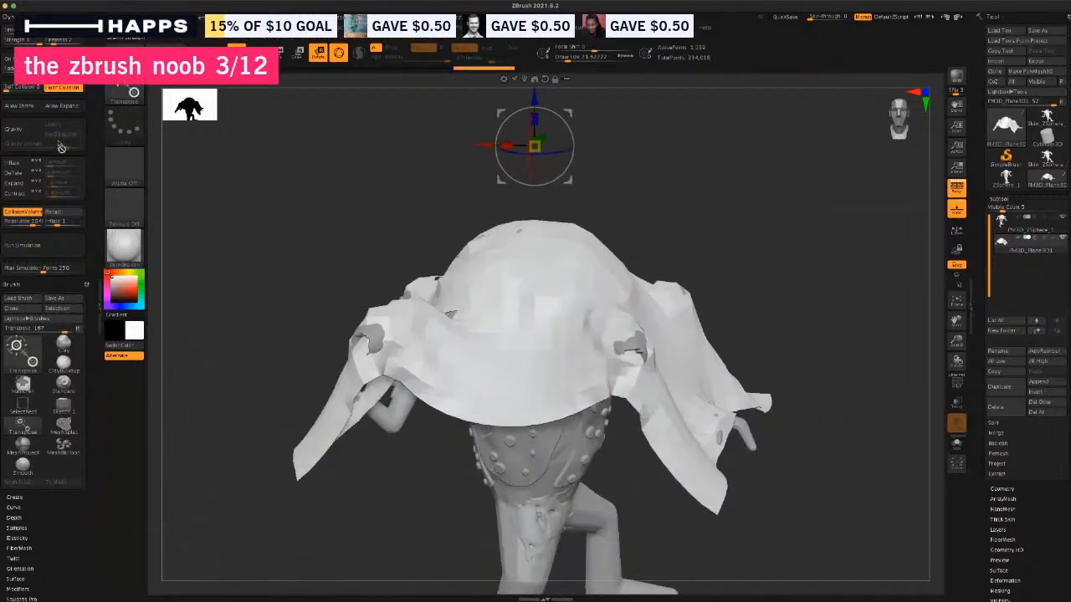
left_click(124, 94)
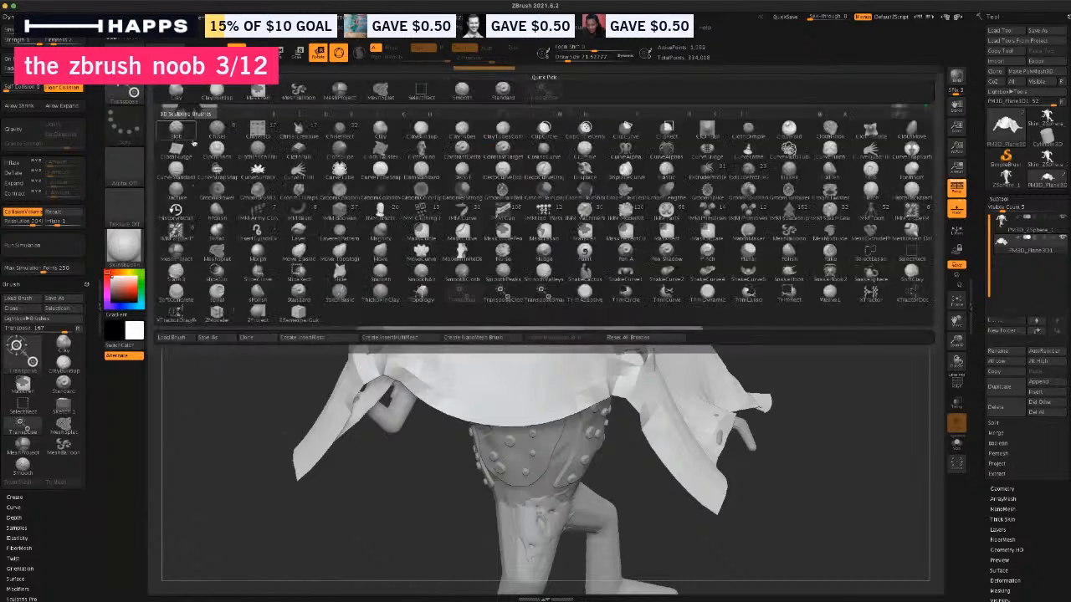
left_click(299, 170)
left_click_drag(398, 492, 336, 480)
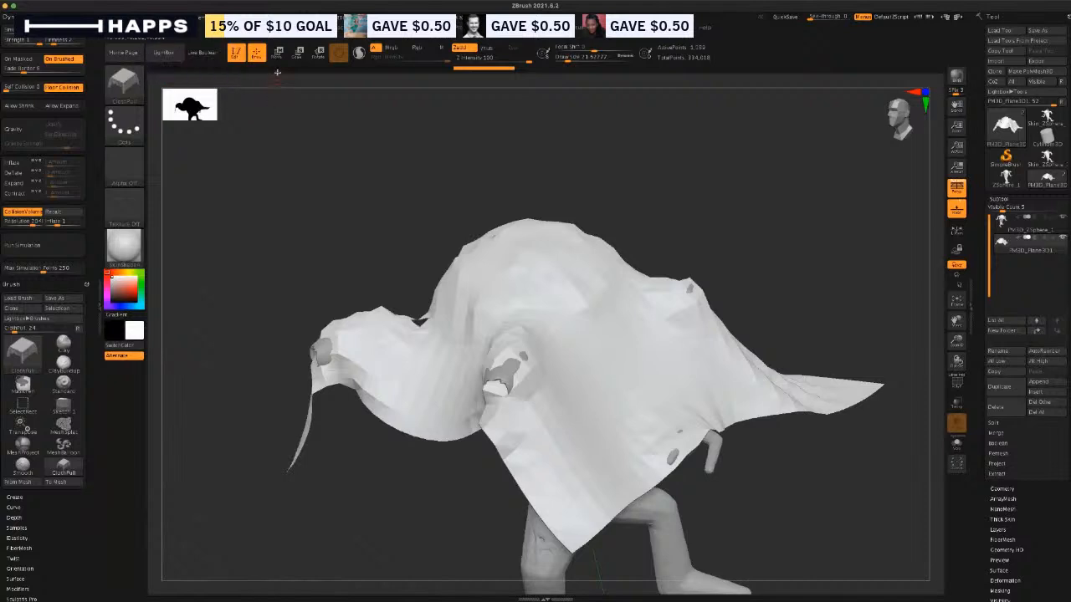
Turn Gravity back on and pull the draped cloth around the creature's arms with the ClothPull brush.
left_click(29, 133)
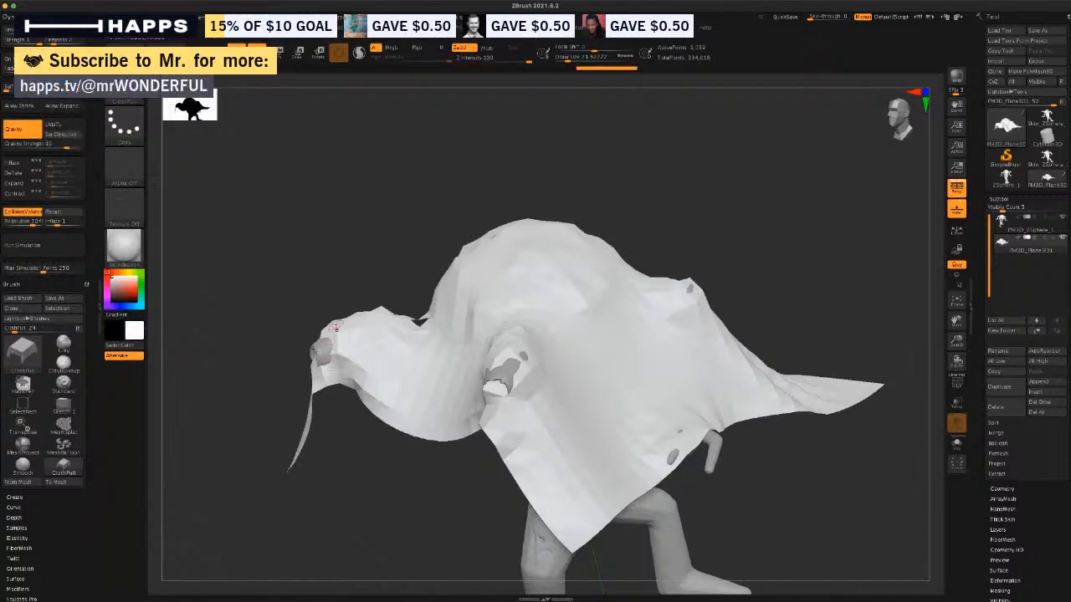
key("w")
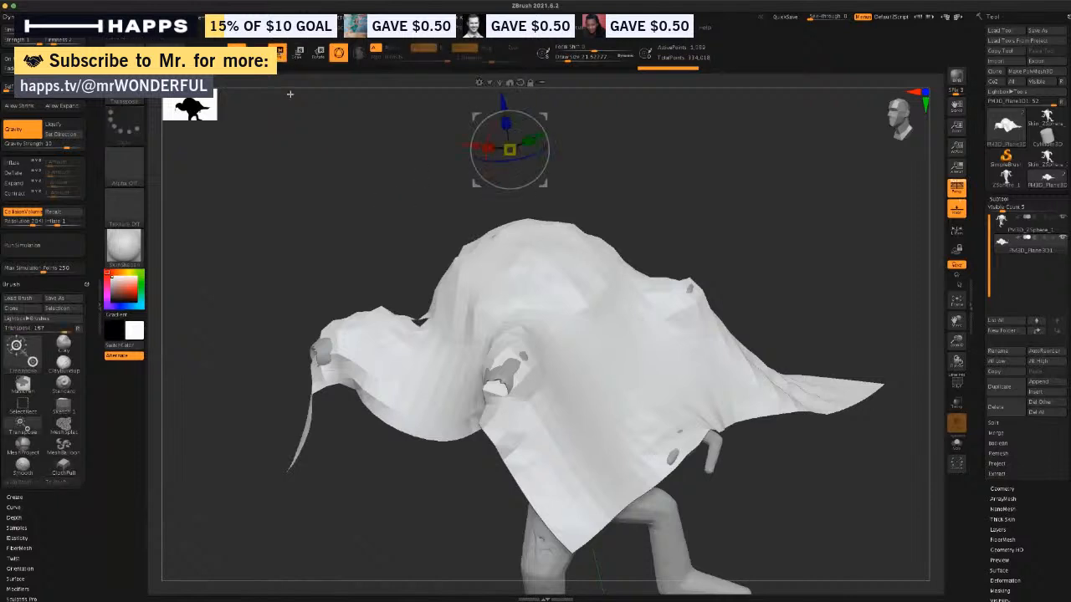
key("q")
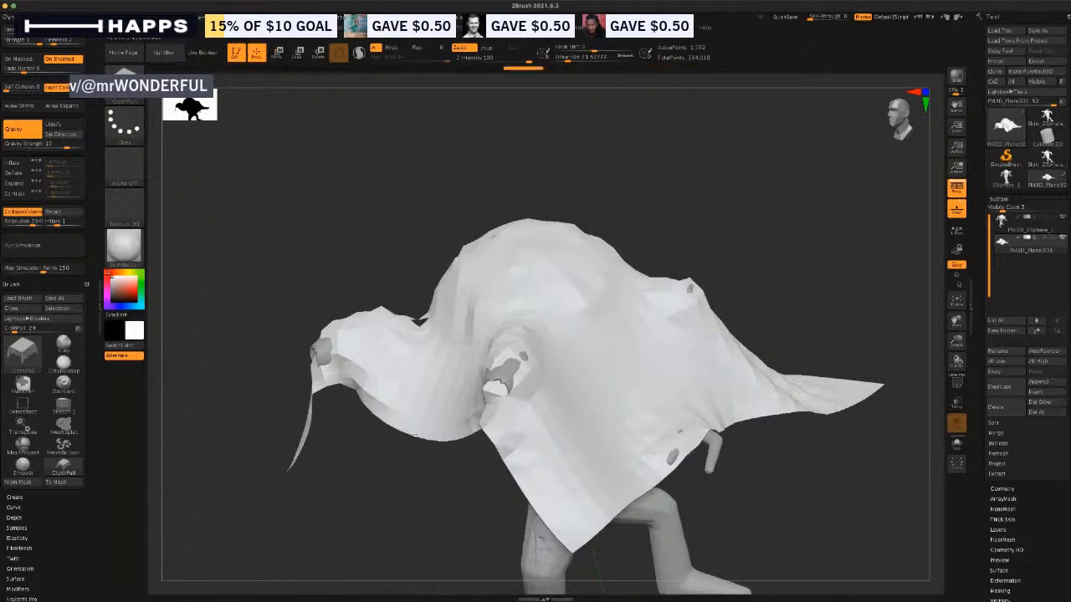
left_click_drag(390, 483, 344, 459)
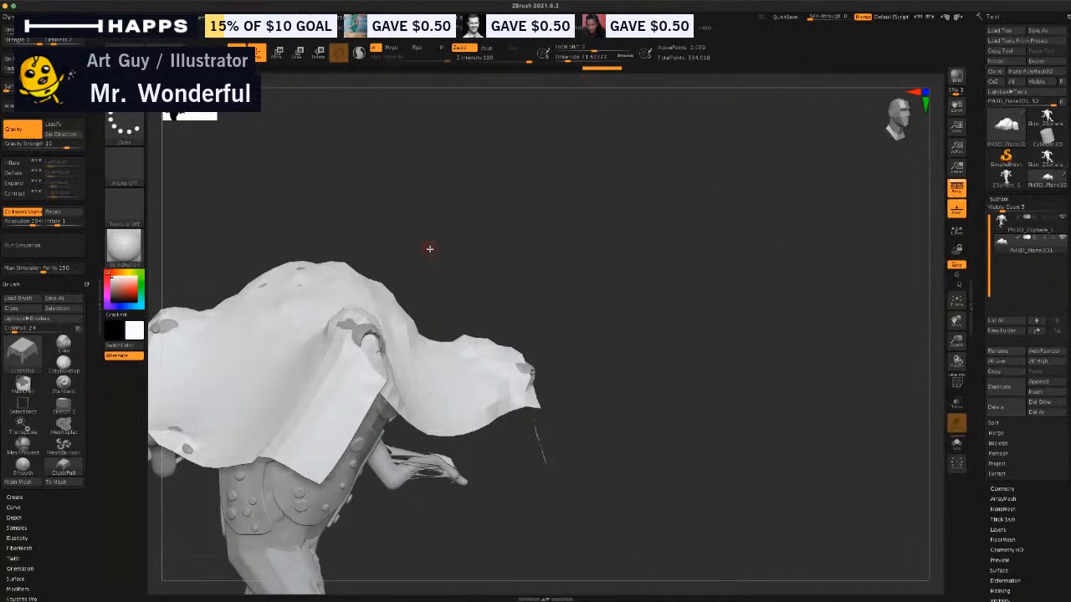
left_click_drag(439, 275, 339, 391)
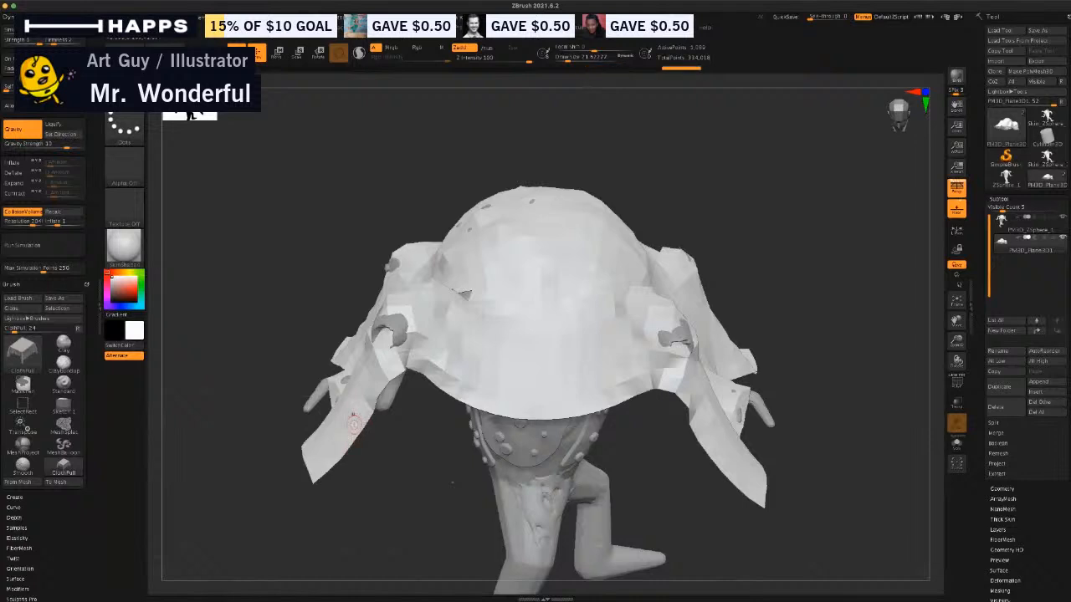
Increase the brush's draw size and pull the cloth's folds around the creature's front stubs and hanging corners.
key("s")
key("s")
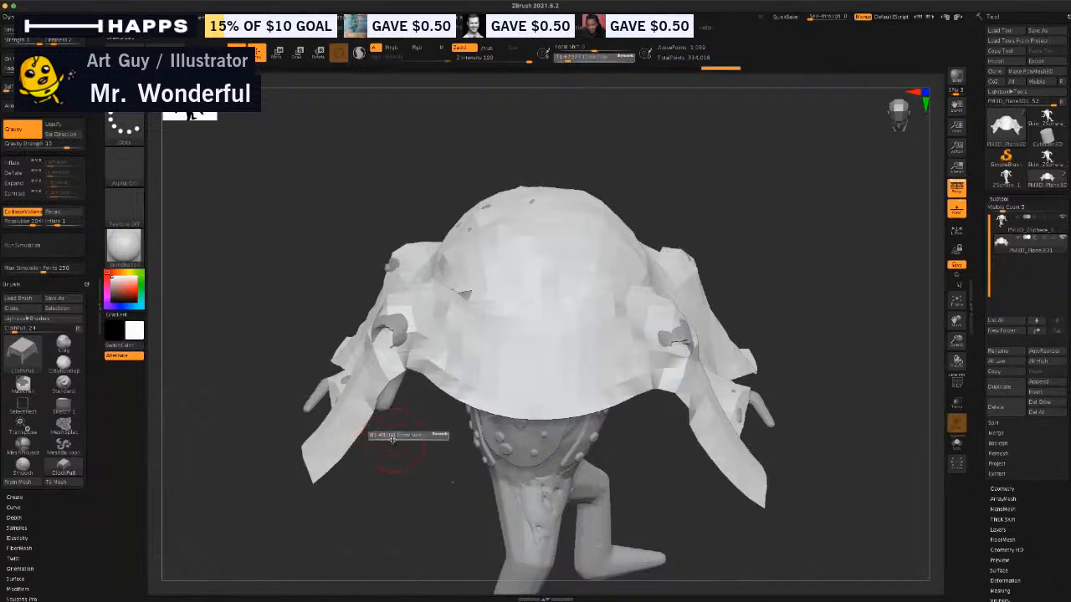
mouse_move(393, 439)
left_mouse_down()
mouse_move(368, 442)
mouse_move(410, 438)
left_mouse_up()
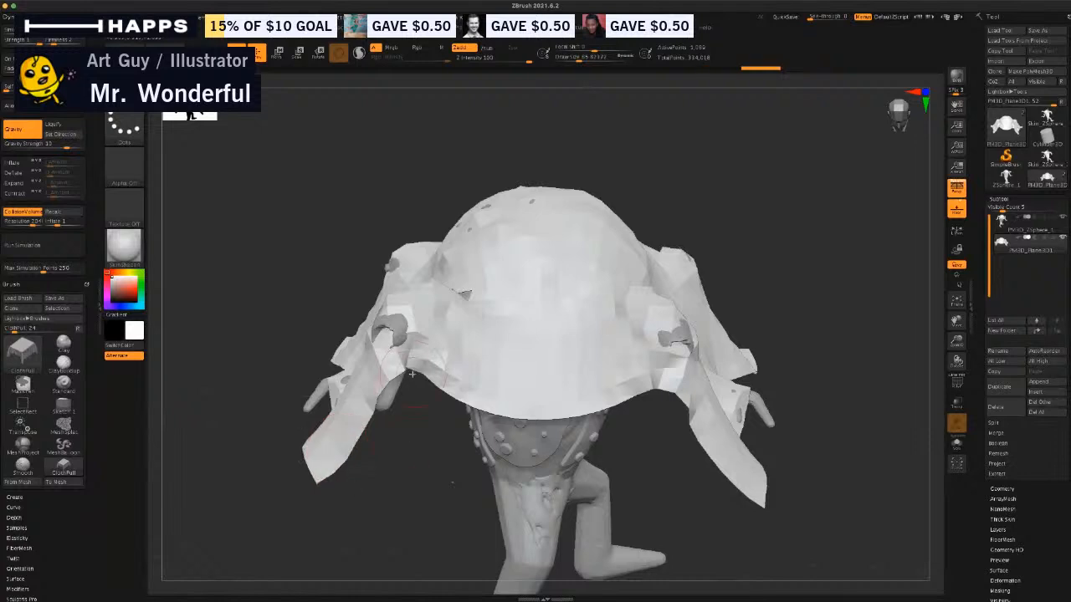
left_click_drag(253, 396, 385, 353)
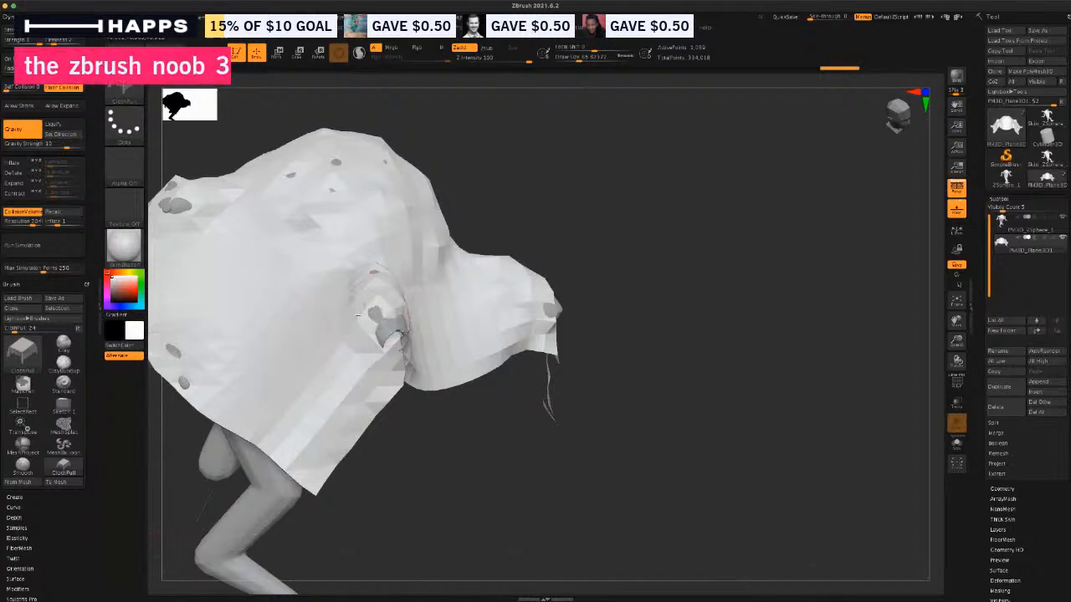
left_click_drag(411, 445, 381, 339)
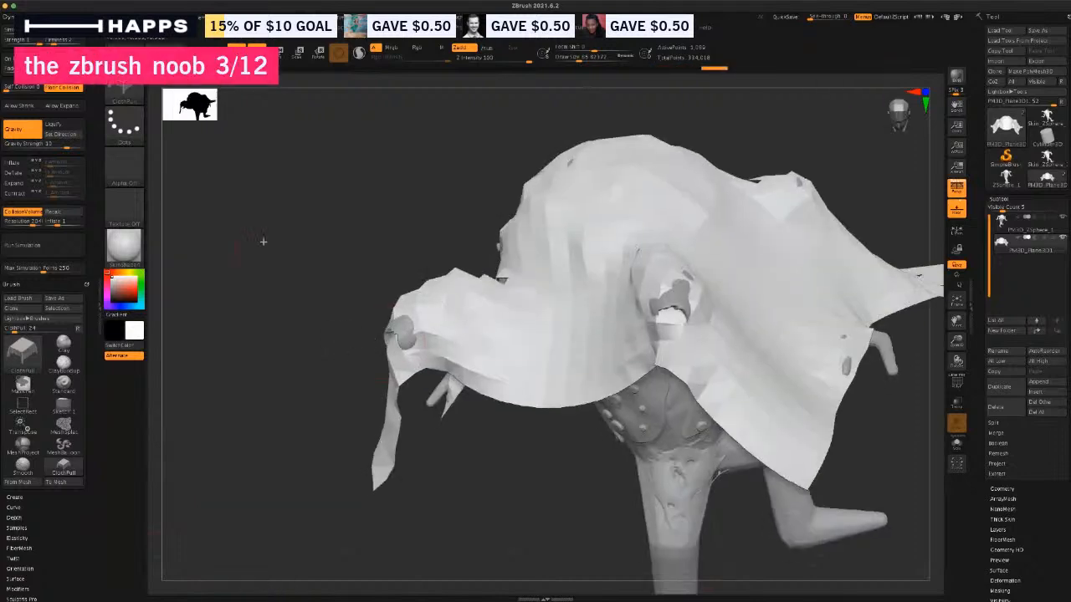
Choose the TransposeCloth brush and lift the draped cloth slightly off the creature with the gizmo.
left_click(126, 92)
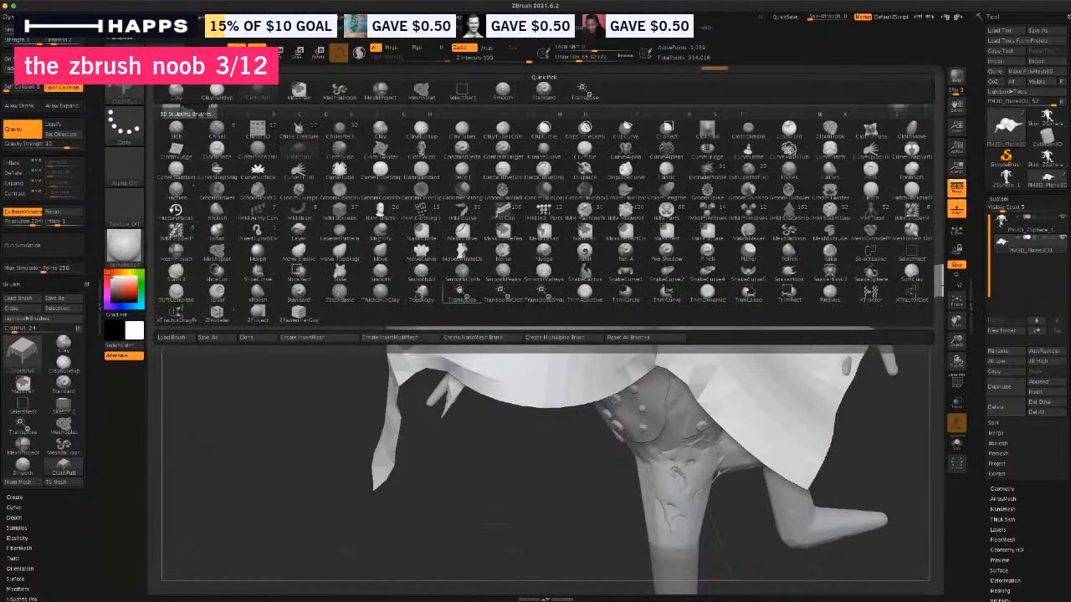
left_click(517, 298)
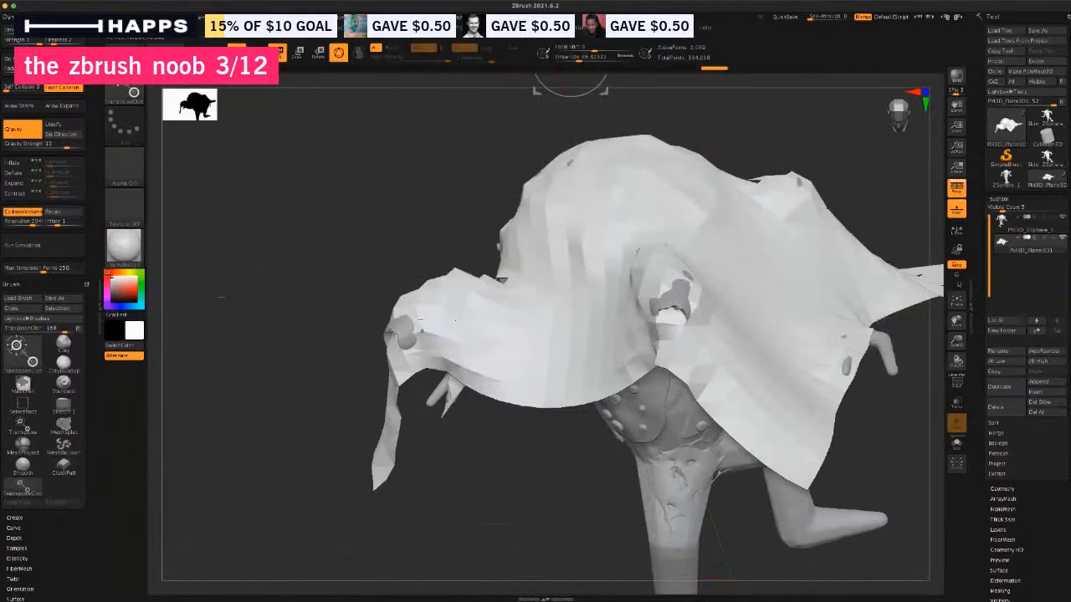
left_click_drag(519, 452, 475, 456, "alt")
left_click_drag(440, 220, 369, 265, "alt")
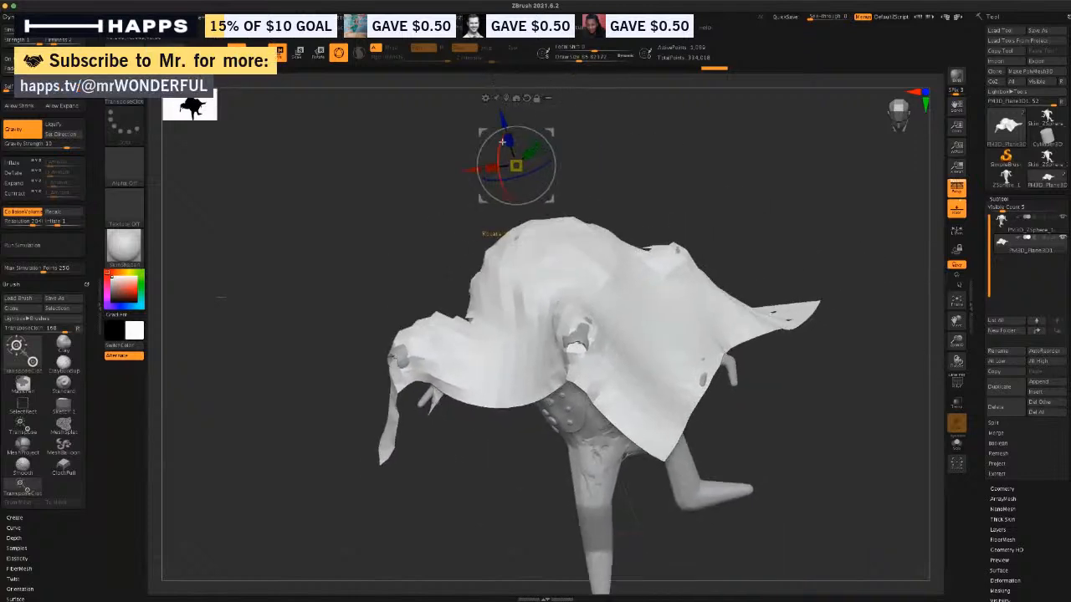
left_click_drag(502, 124, 499, 112)
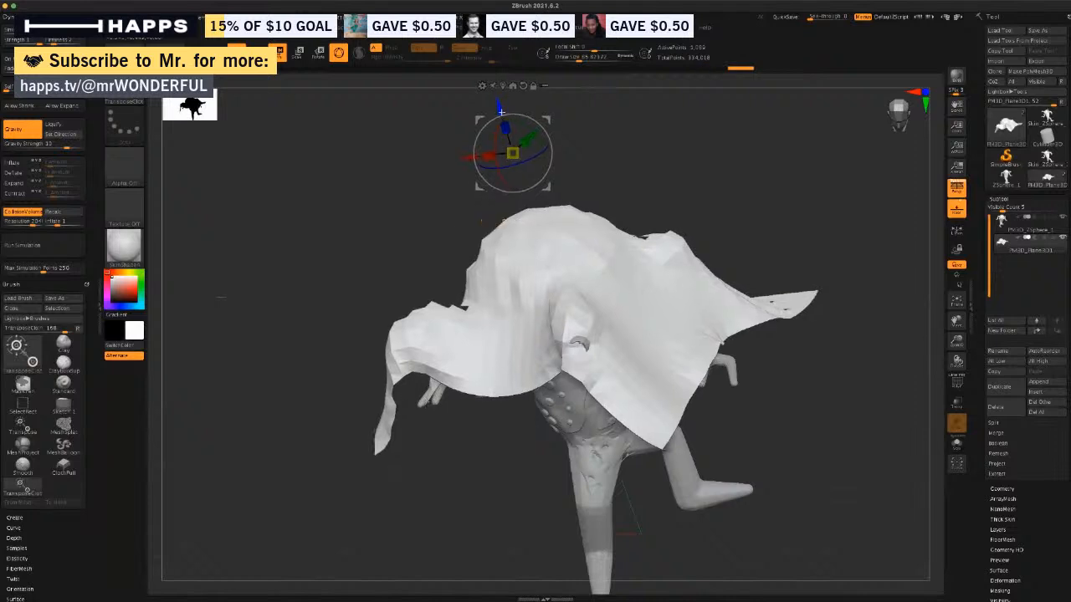
left_click_drag(388, 214, 420, 239)
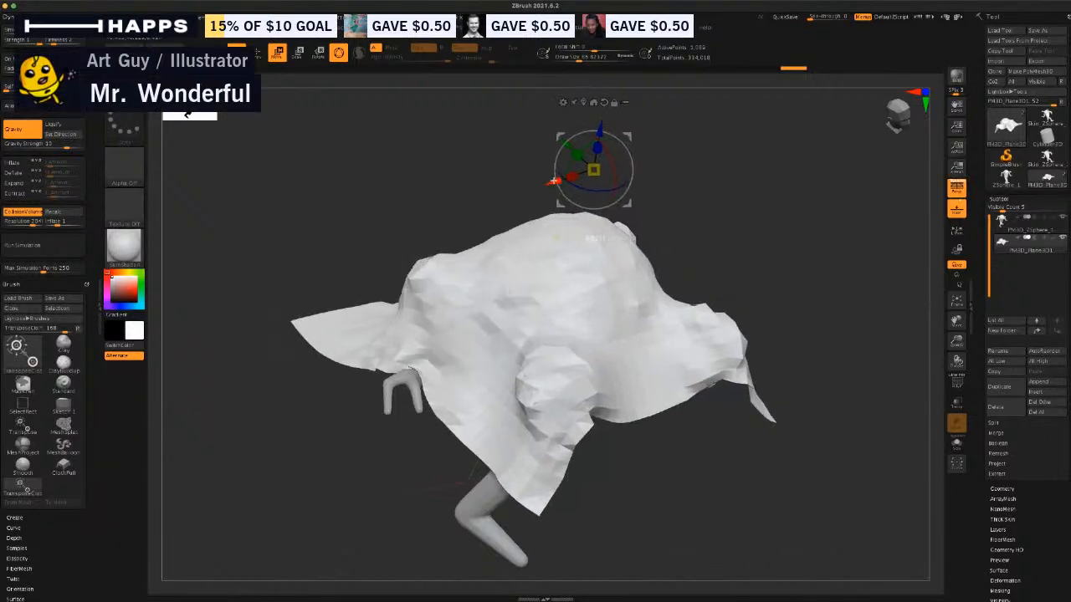
left_click_drag(468, 212, 433, 171)
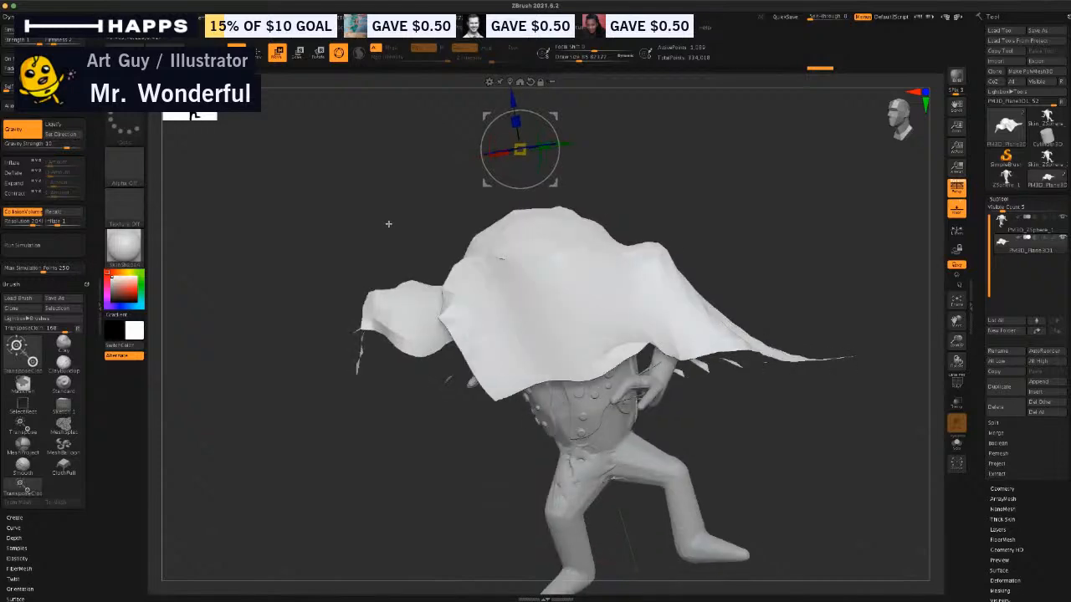
Switch to the ClothPull brush and pull the cloth's hanging corners downward.
key("b")
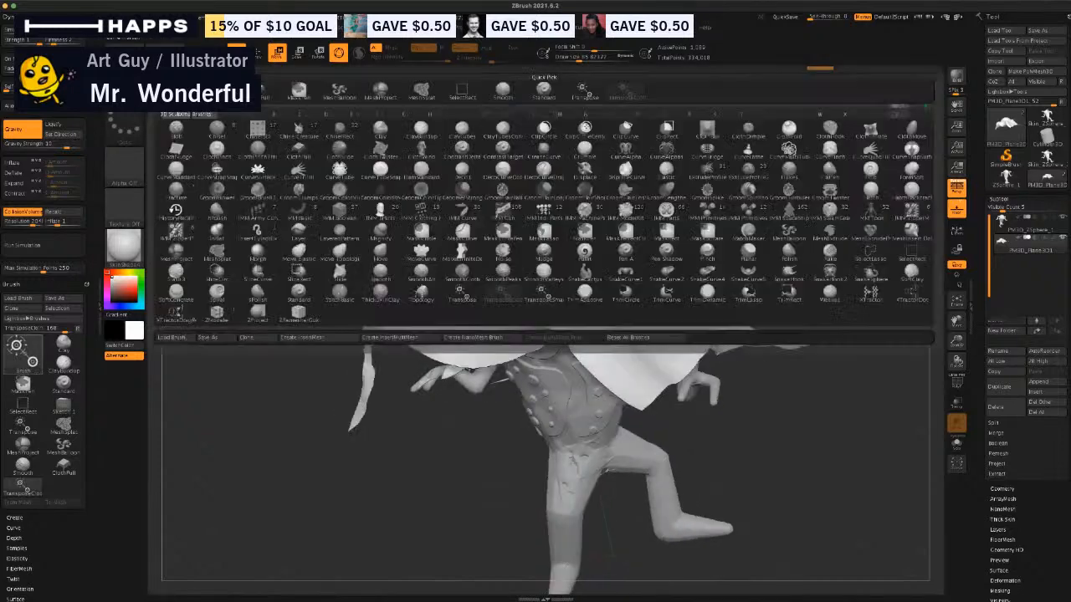
left_click(270, 174)
key("b")
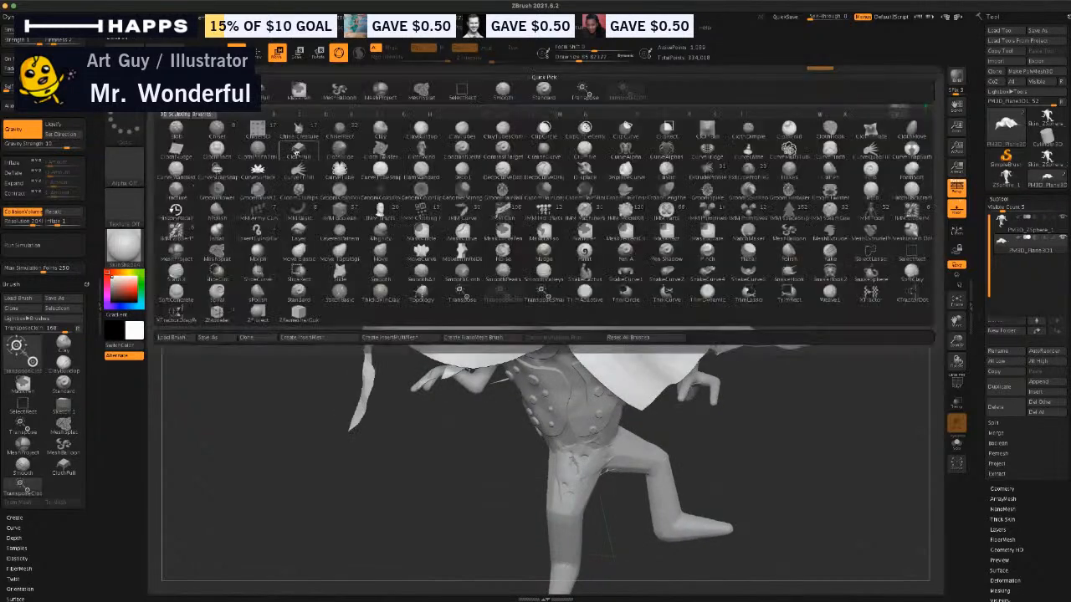
left_click(302, 159)
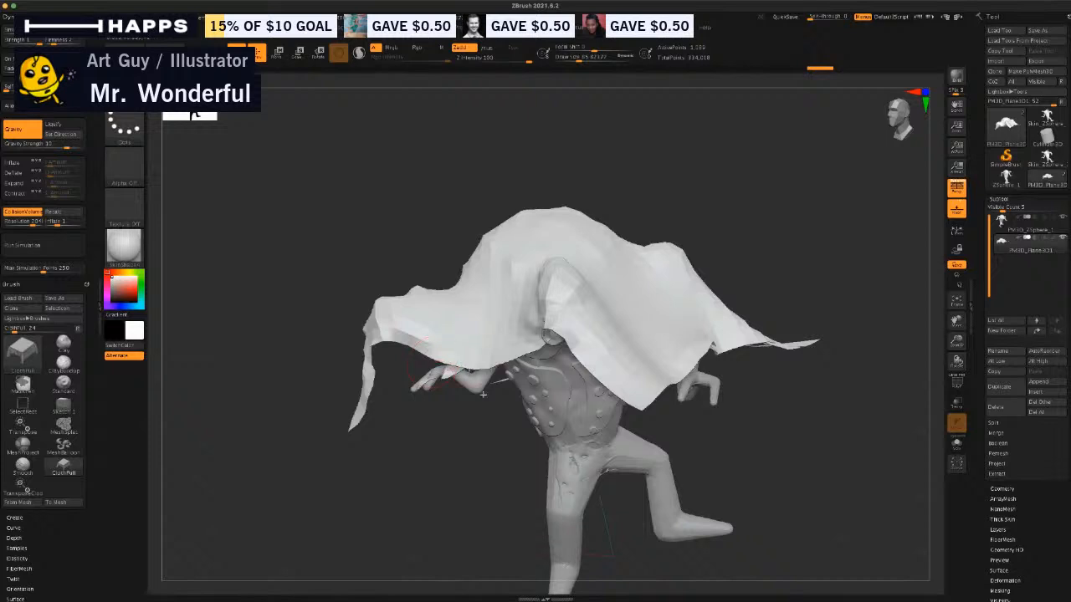
left_click_drag(642, 412, 628, 472)
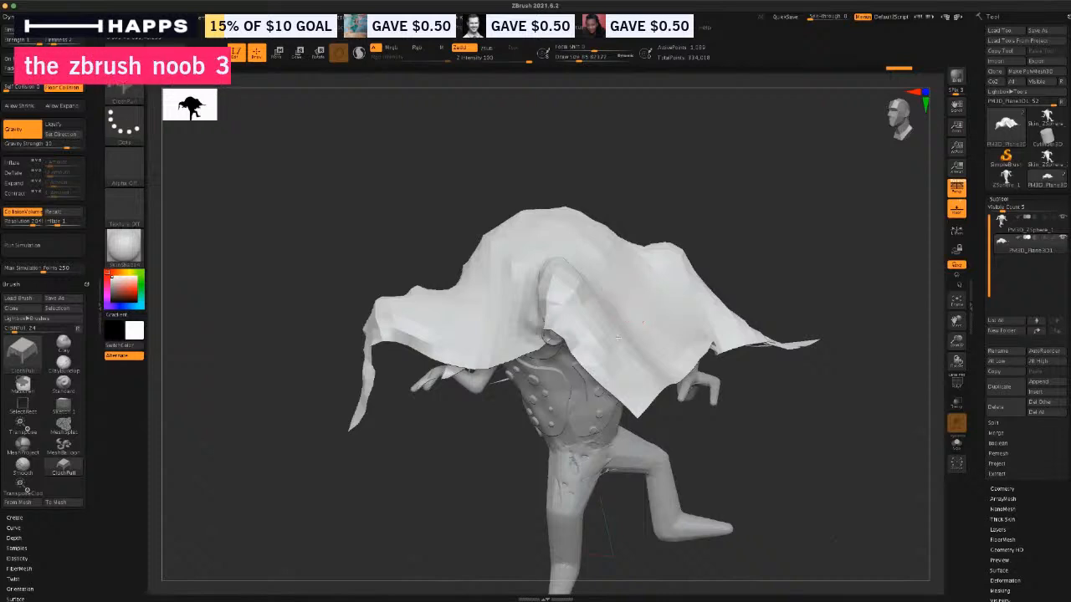
mouse_move(352, 412)
left_mouse_down()
mouse_move(404, 430)
mouse_move(395, 416)
mouse_move(335, 449)
mouse_move(354, 449)
left_mouse_up()
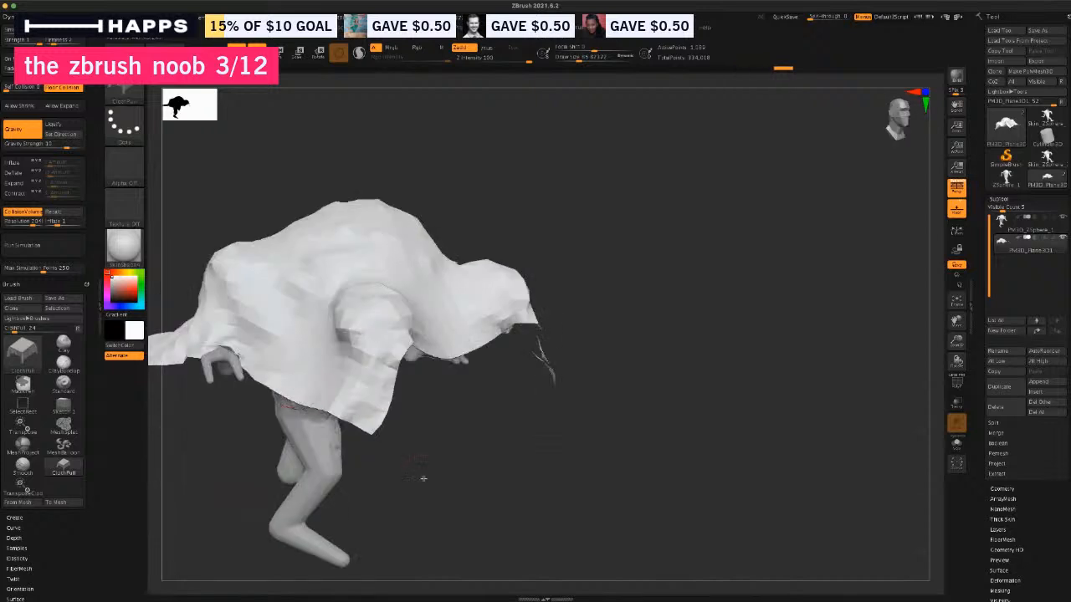
Pull the cloth's front folds upward beside the creature's shoulder with the ClothPull brush.
mouse_move(423, 478)
left_mouse_down()
mouse_move(435, 488)
mouse_move(420, 465)
left_mouse_up()
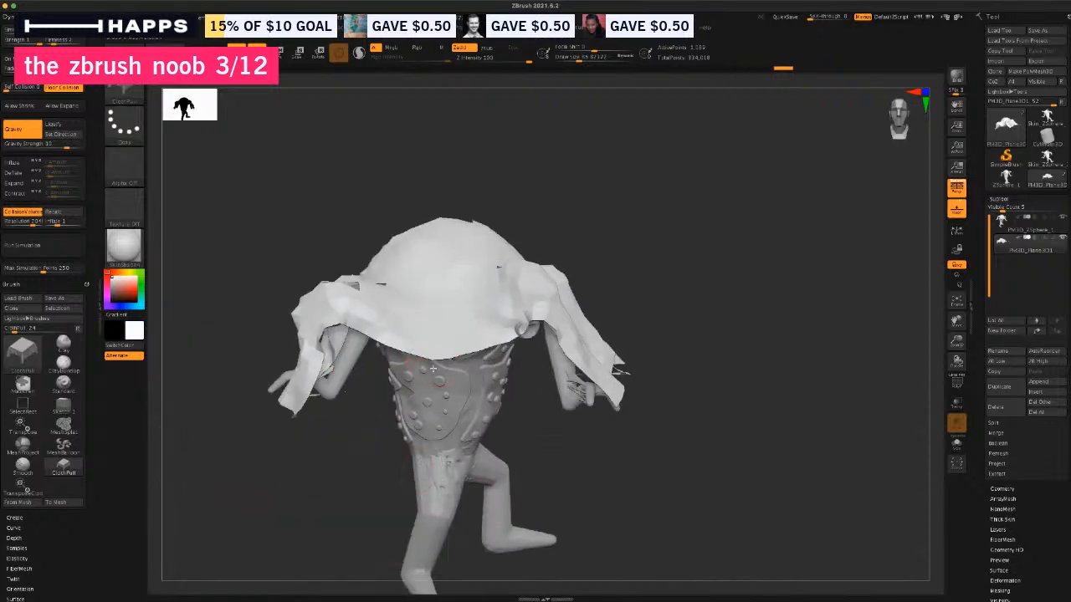
left_click_drag(408, 311, 384, 287)
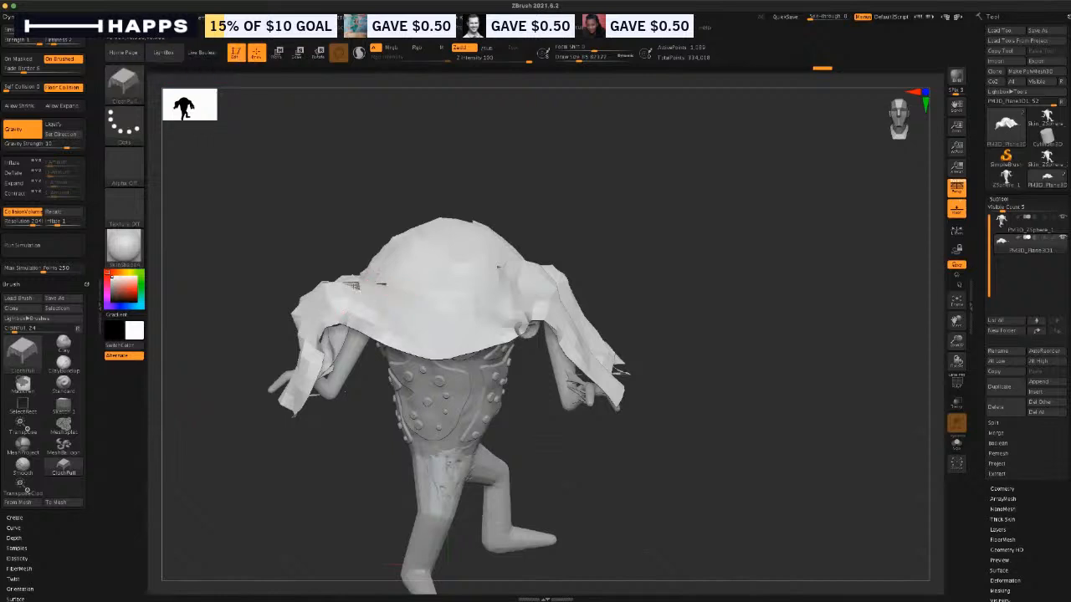
left_click_drag(368, 333, 348, 283)
left_click_drag(291, 263, 296, 304)
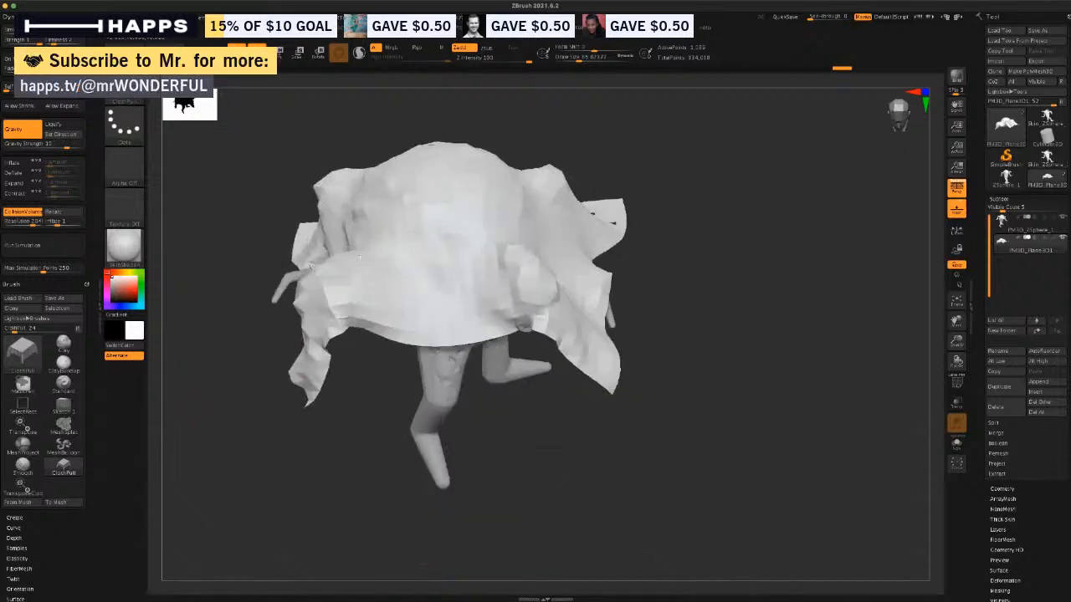
left_click_drag(340, 450, 196, 243)
Choose the ClothNudge brush and nudge the cloth's folds around the creature's front stubs and hanging sides.
key("b")
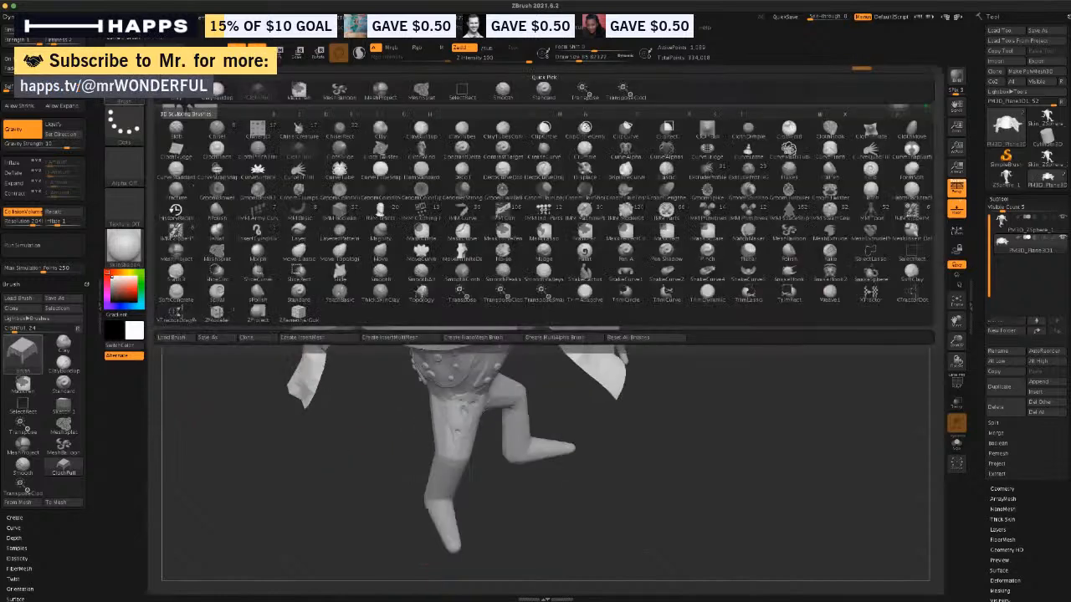
left_click(176, 151)
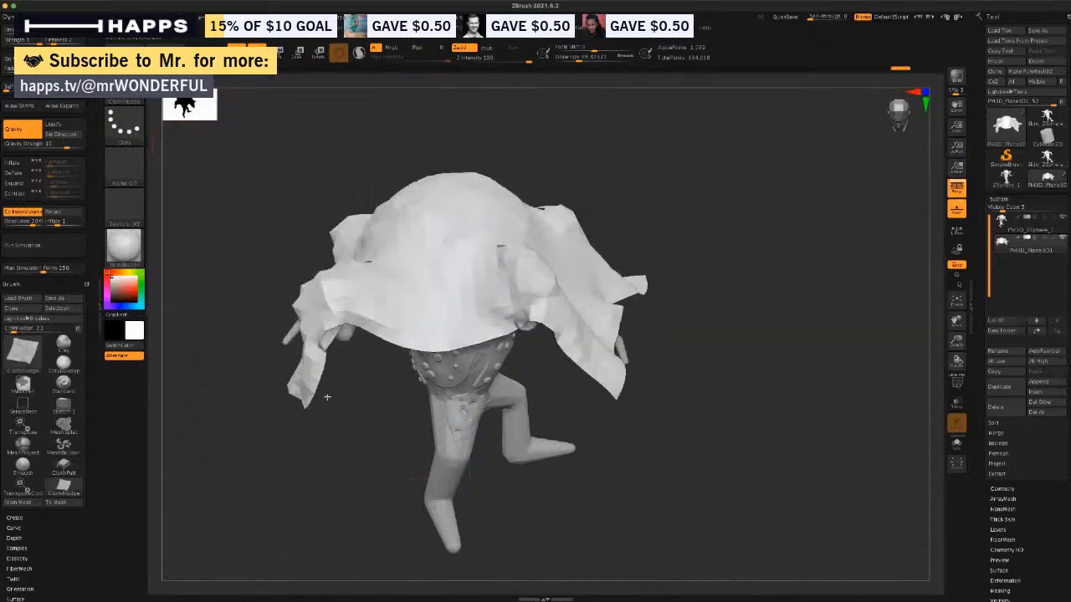
left_click_drag(351, 406, 576, 369)
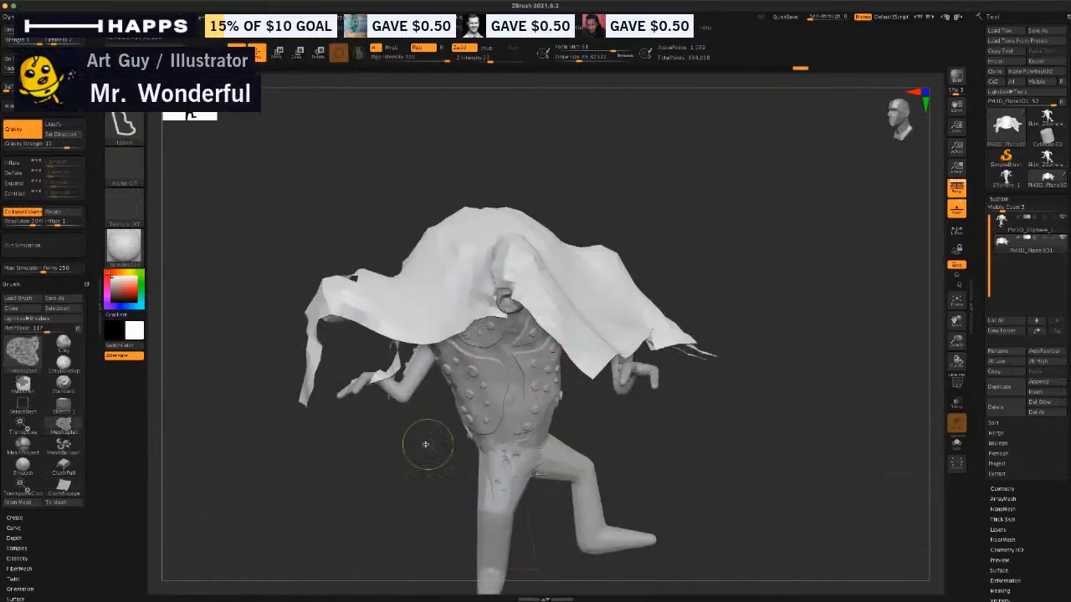
left_click_drag(409, 459, 377, 466)
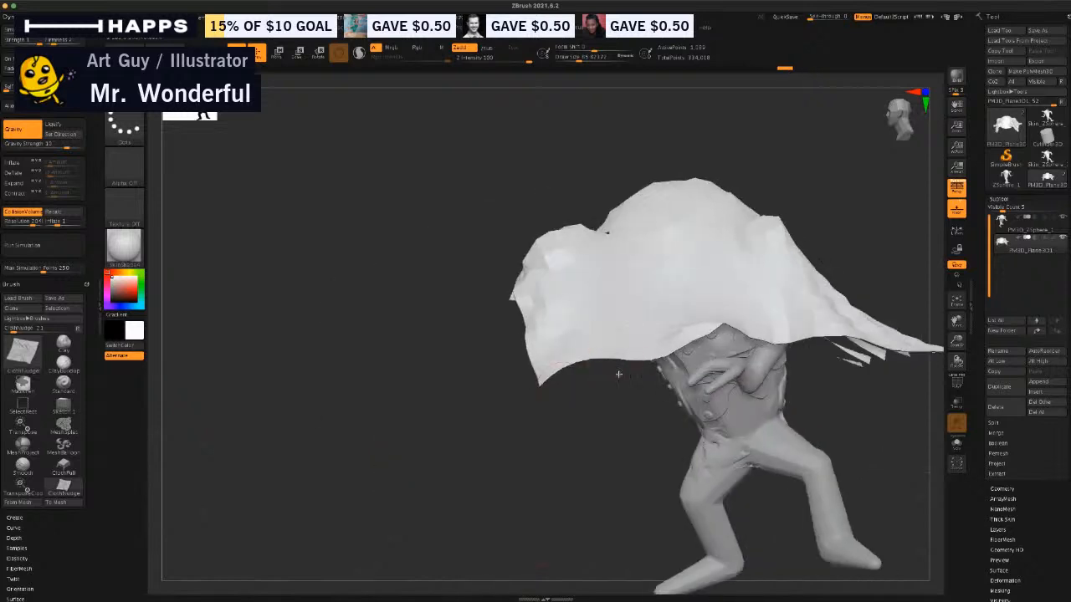
left_click_drag(609, 438, 493, 354)
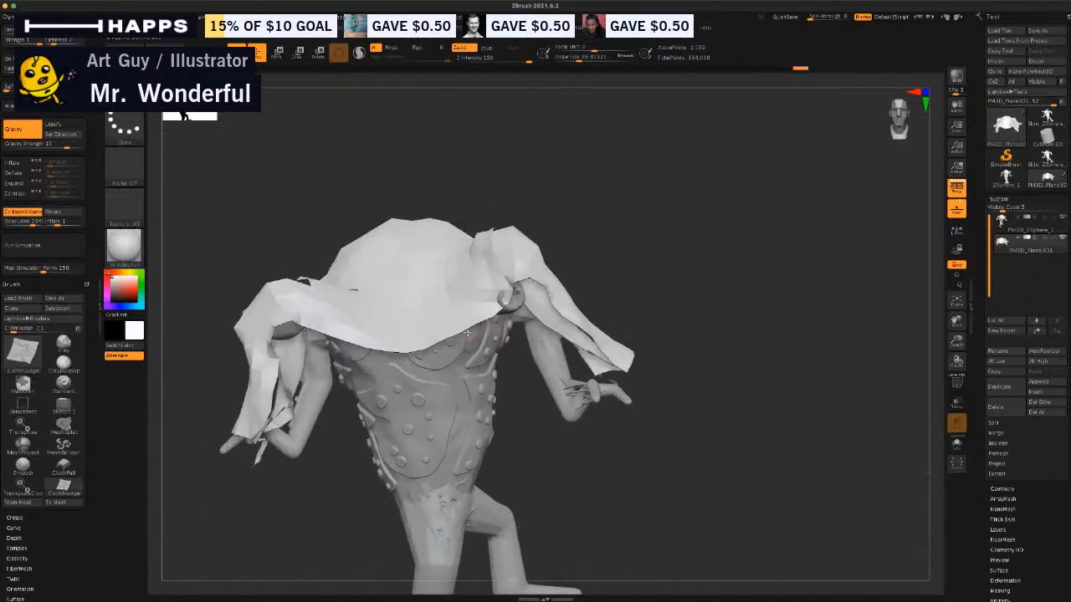
left_click_drag(330, 419, 341, 509)
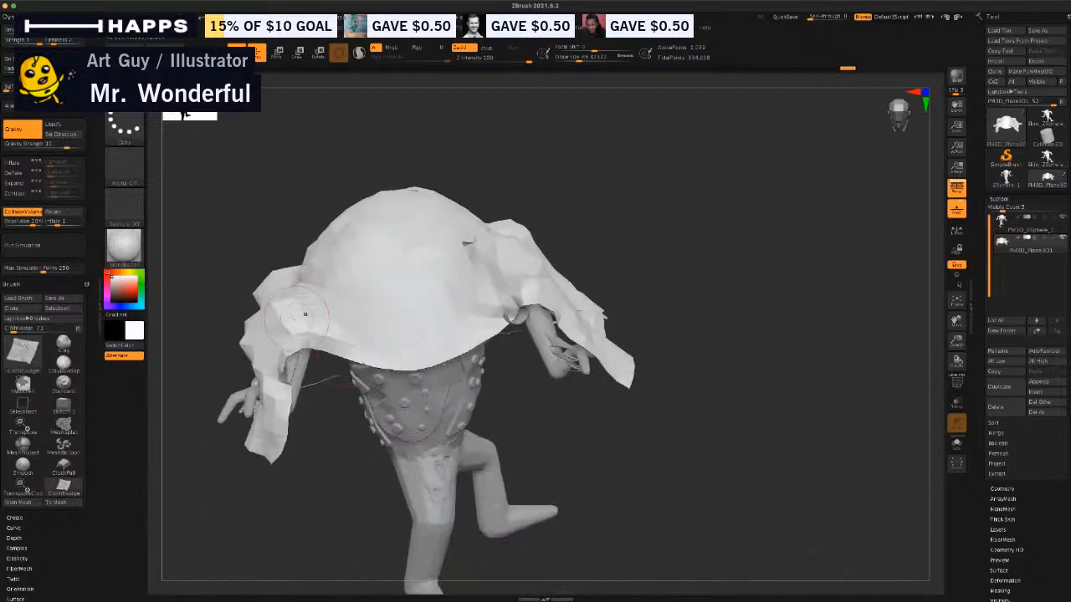
left_click_drag(237, 275, 341, 288)
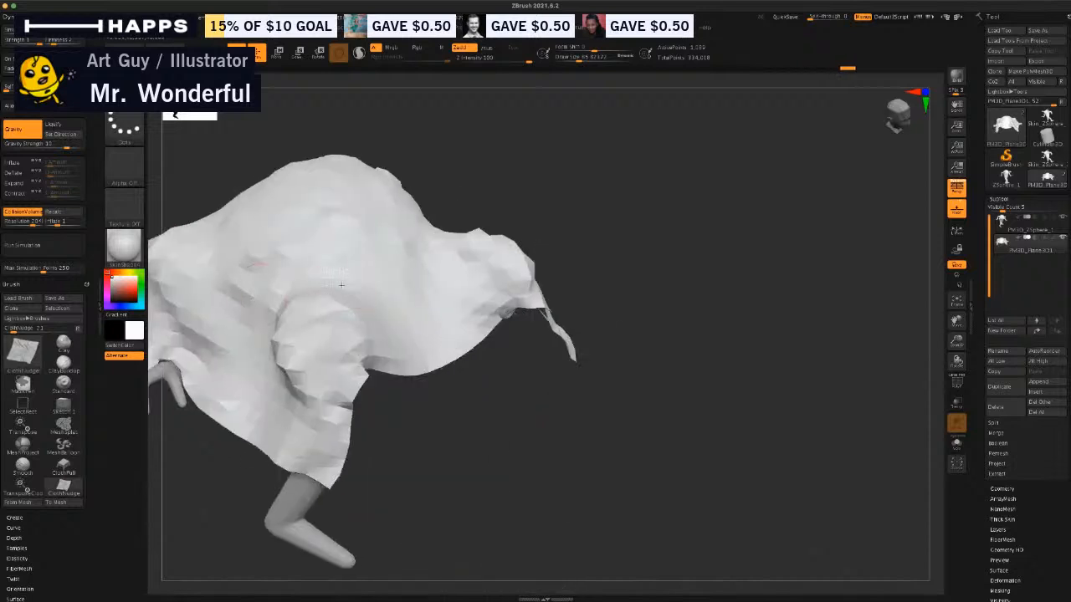
left_click_drag(427, 406, 571, 251)
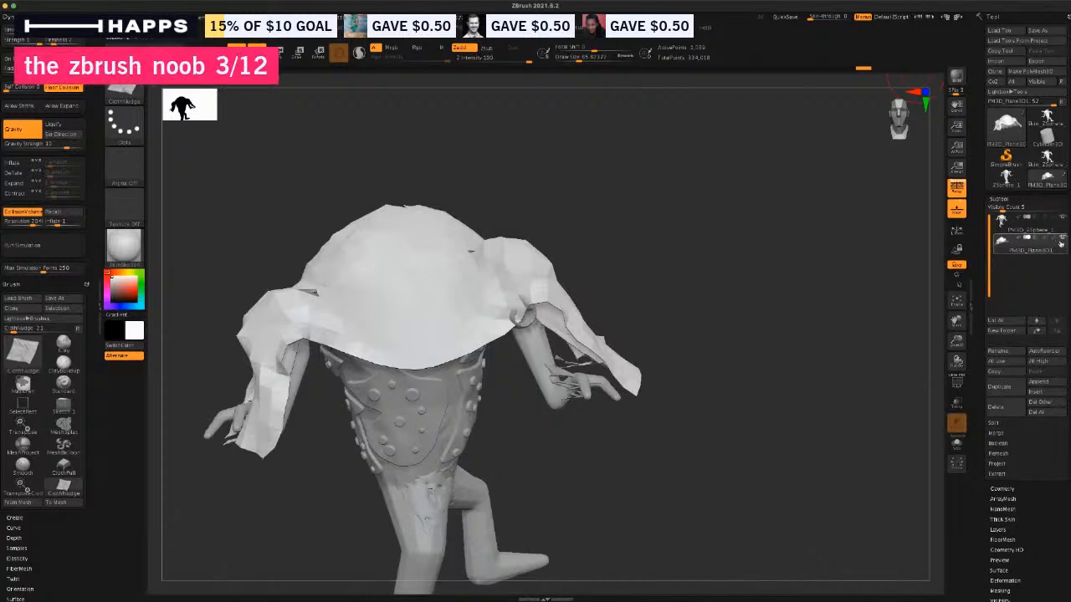
Hide the draped plane and make the studded creature the active subtool.
left_click(1060, 243)
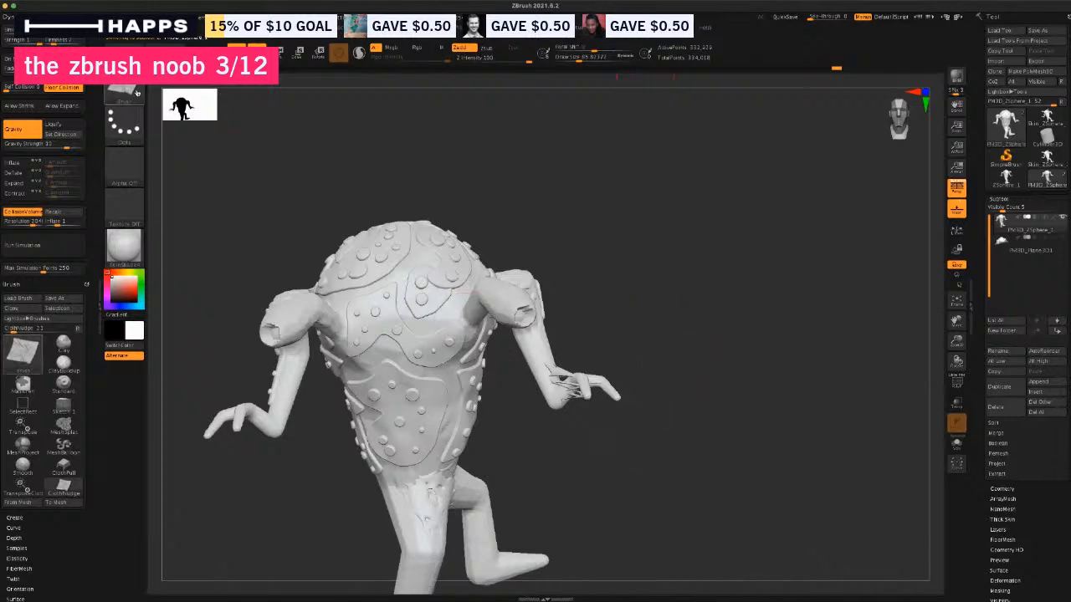
key("b")
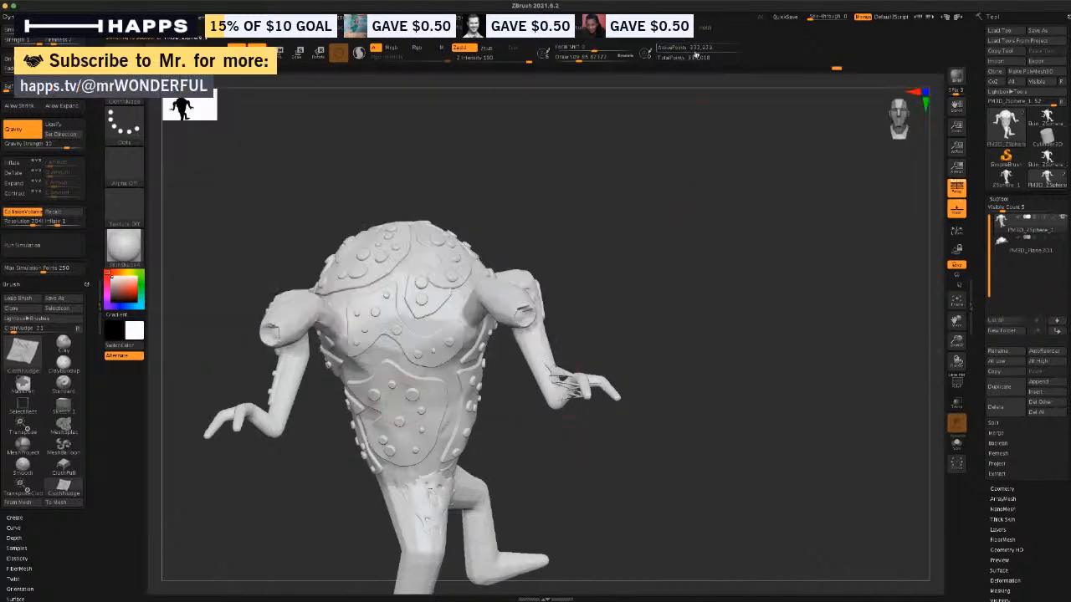
left_click_drag(670, 340, 642, 350)
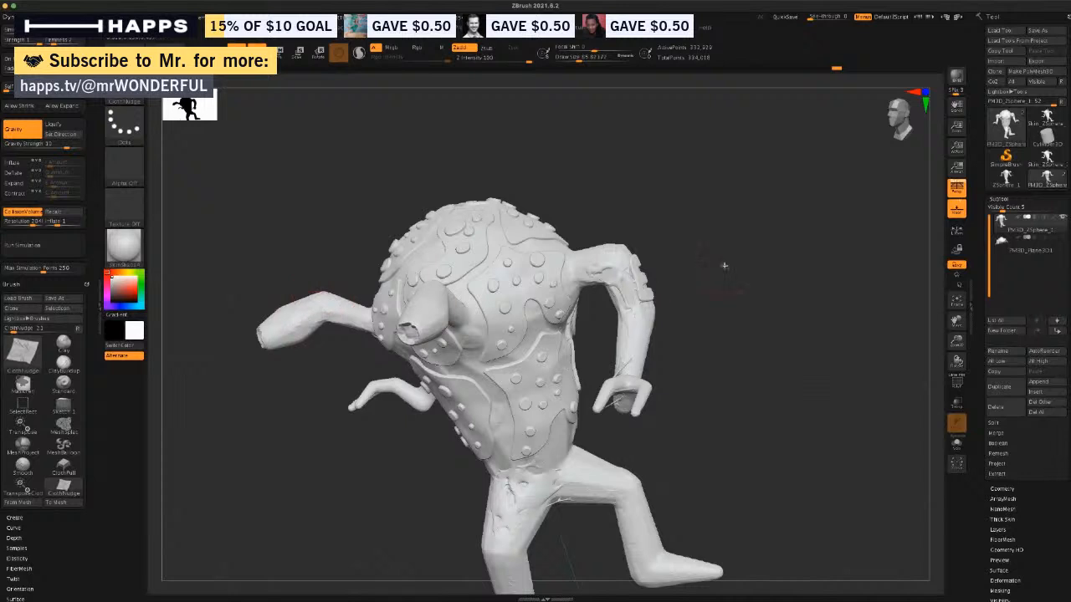
key("b")
key("m")
key("s")
mouse_move(728, 220)
left_mouse_down("alt")
mouse_move(746, 249)
mouse_move(712, 210)
mouse_move(753, 263)
mouse_move(670, 270)
left_mouse_up("alt")
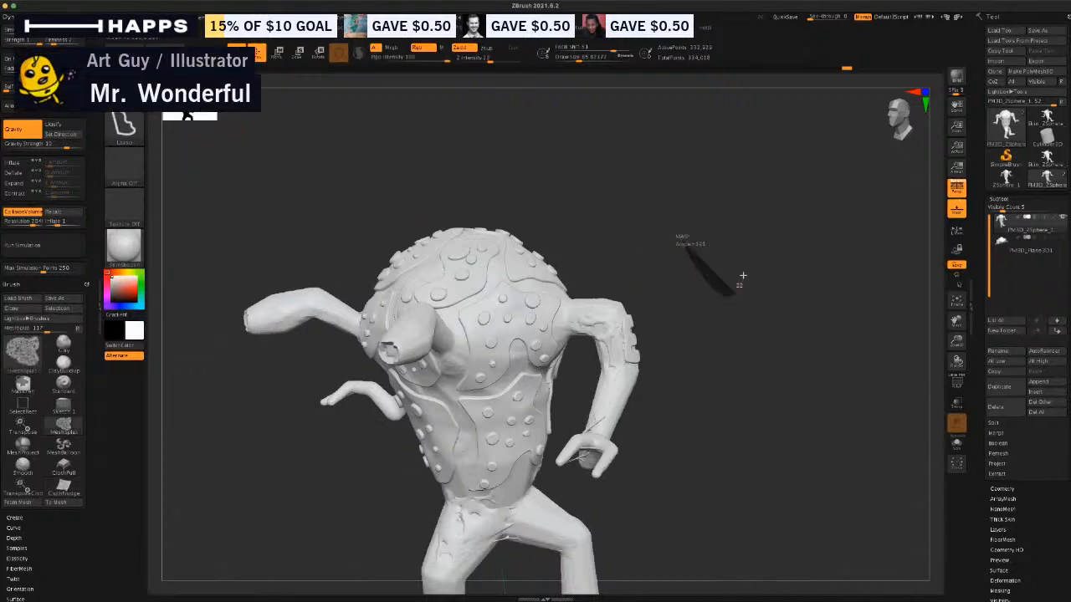
key("ctrl")
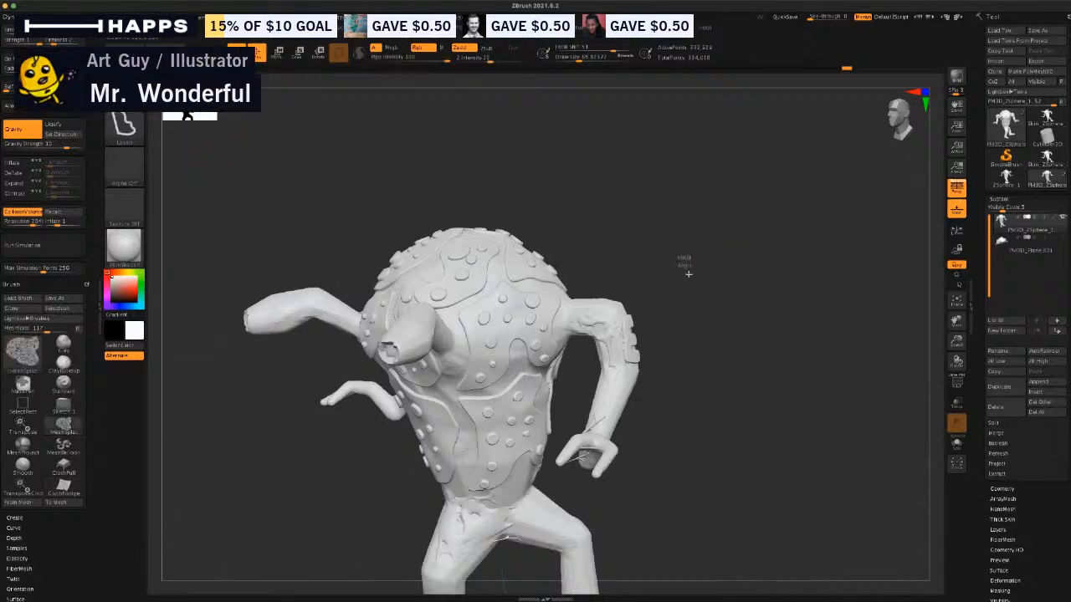
mouse_move(717, 275)
left_mouse_down("alt")
mouse_move(736, 273)
mouse_move(697, 262)
mouse_move(686, 246)
mouse_move(691, 279)
mouse_move(676, 247)
left_mouse_up("alt")
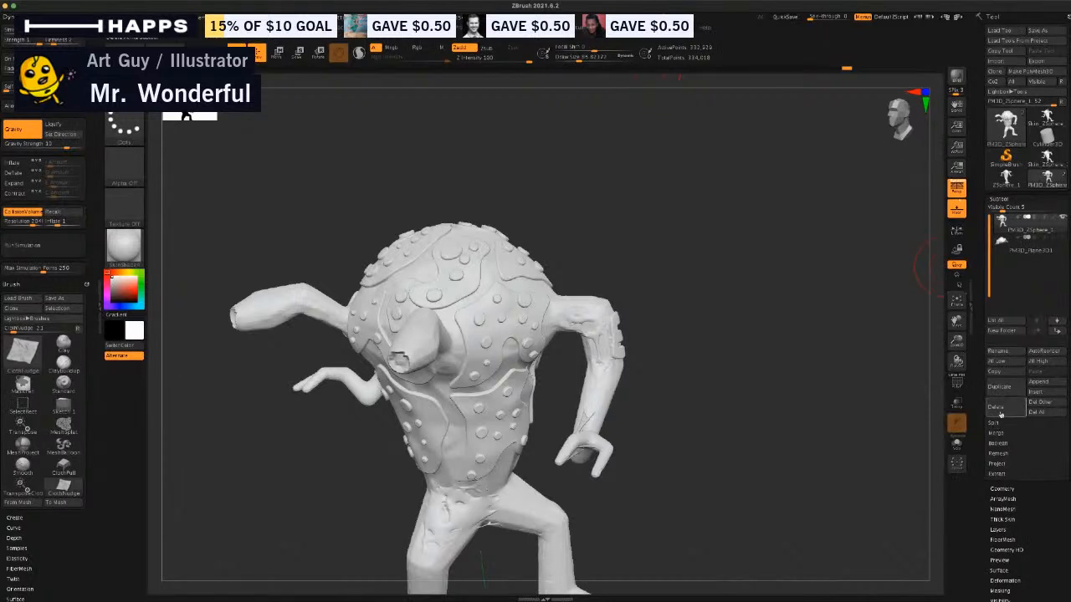
Divide the creature's mesh once in its geometry settings.
left_click(998, 488)
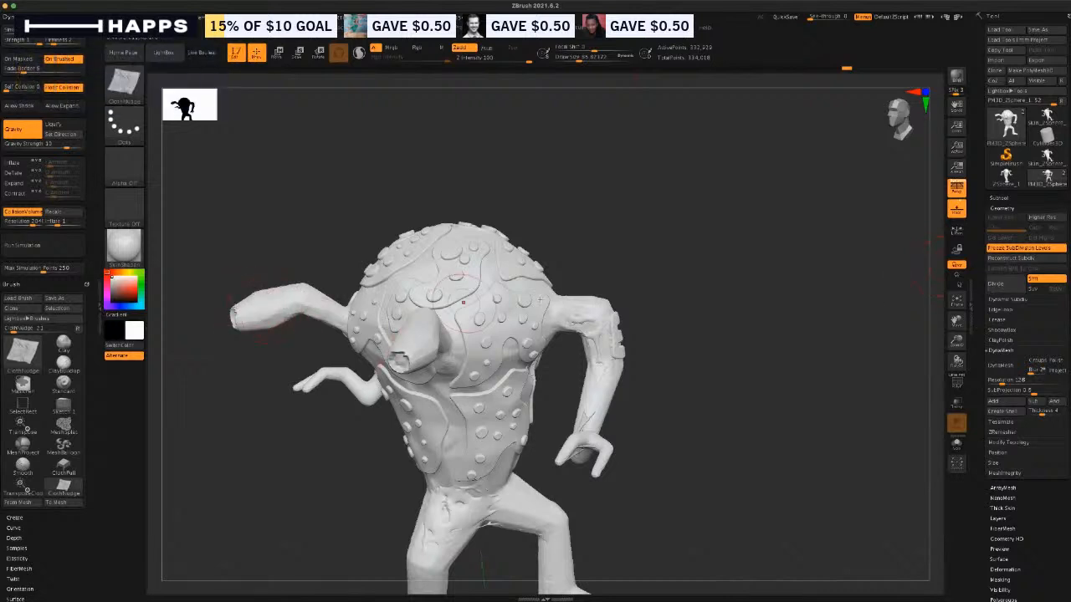
left_click(996, 284)
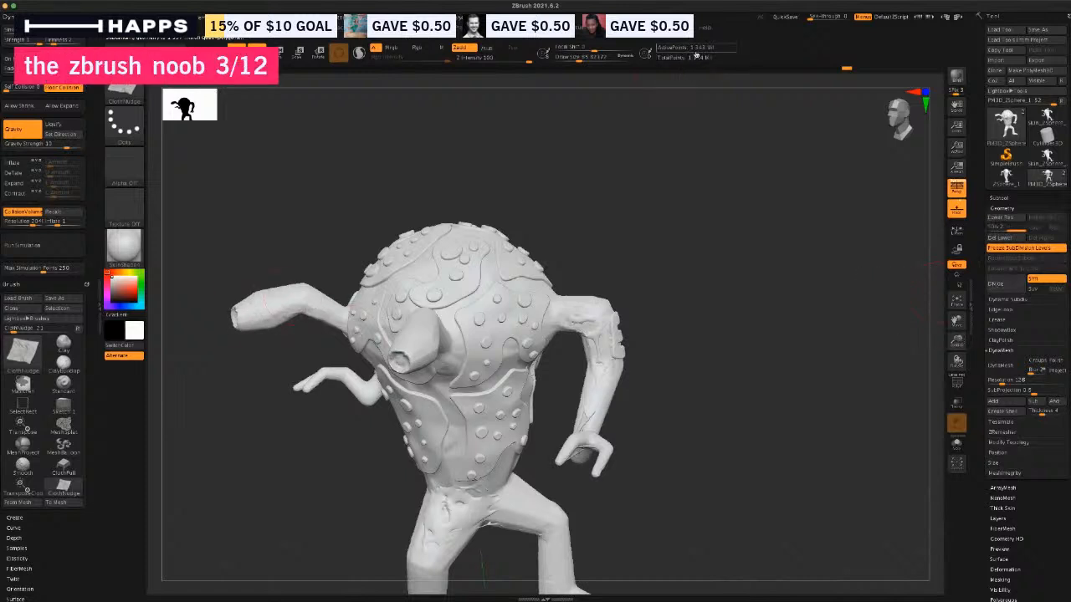
mouse_move(631, 299)
left_mouse_down()
mouse_move(667, 268)
mouse_move(662, 289)
mouse_move(635, 293)
left_mouse_up()
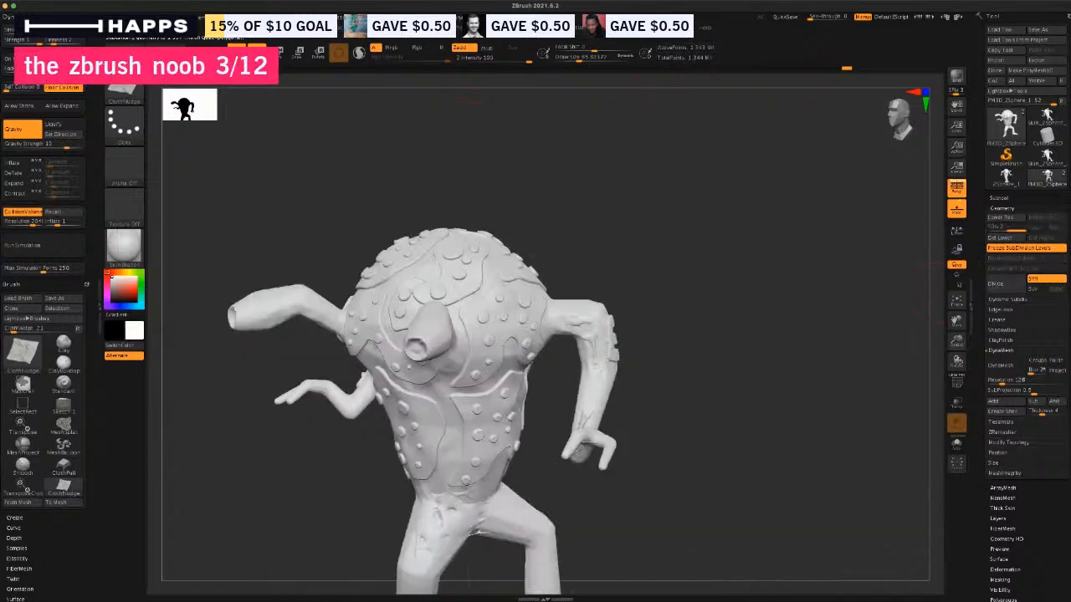
Turn on the PolyFrame display and examine the creature's polygroups and mesh density from several angles.
left_click(956, 383)
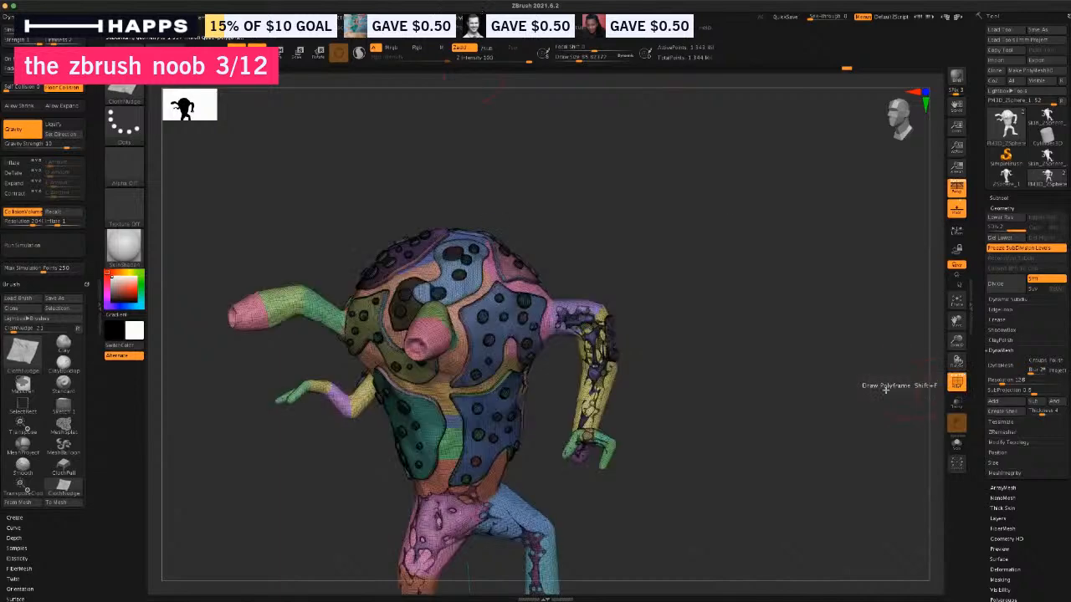
left_click_drag(768, 402, 393, 424)
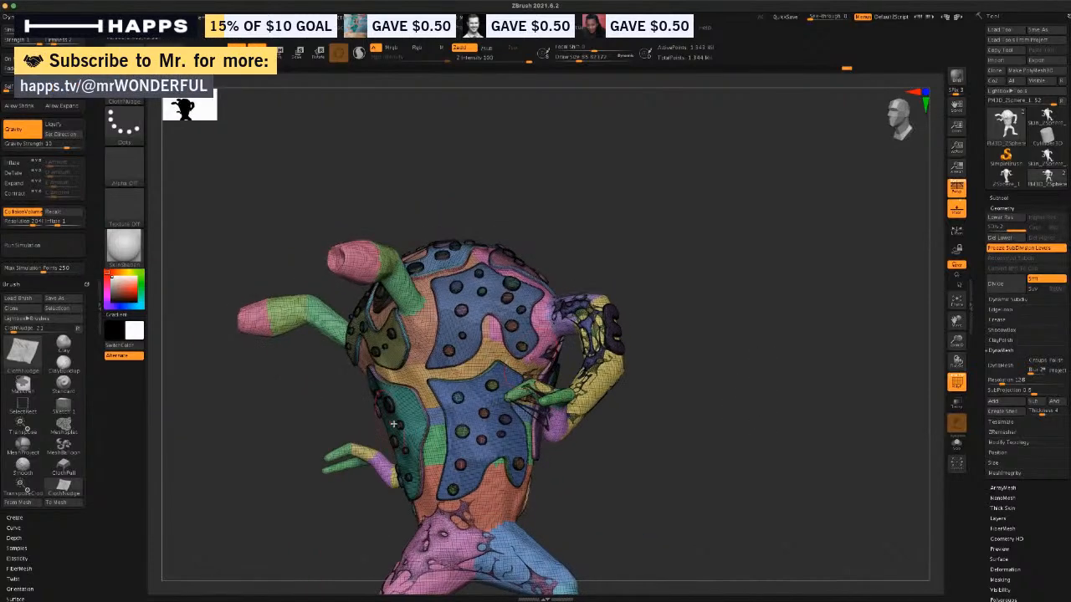
left_click_drag(327, 400, 476, 352)
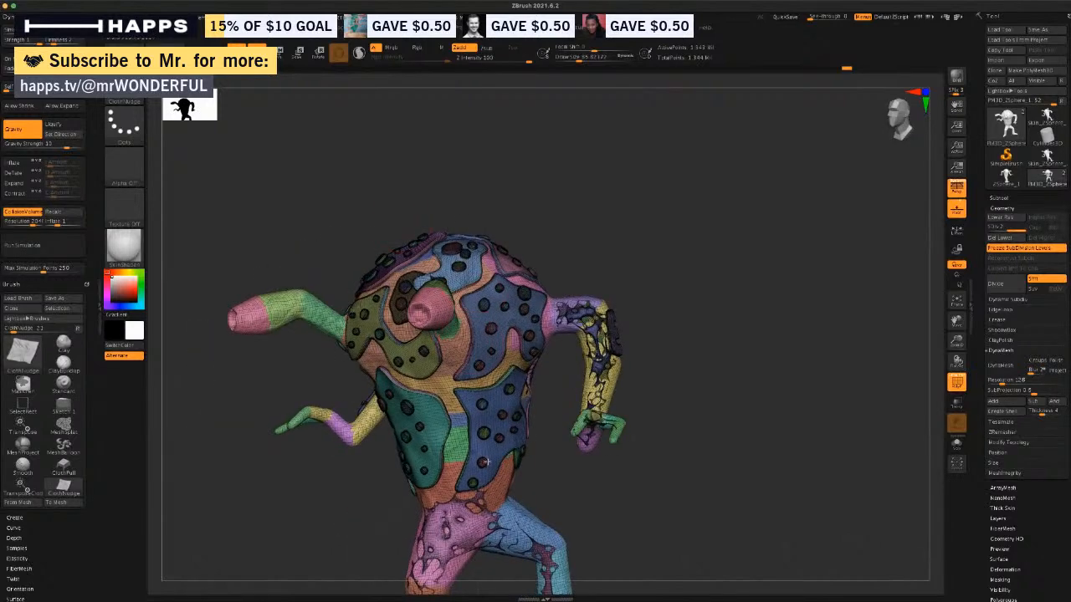
left_click_drag(349, 523, 363, 440)
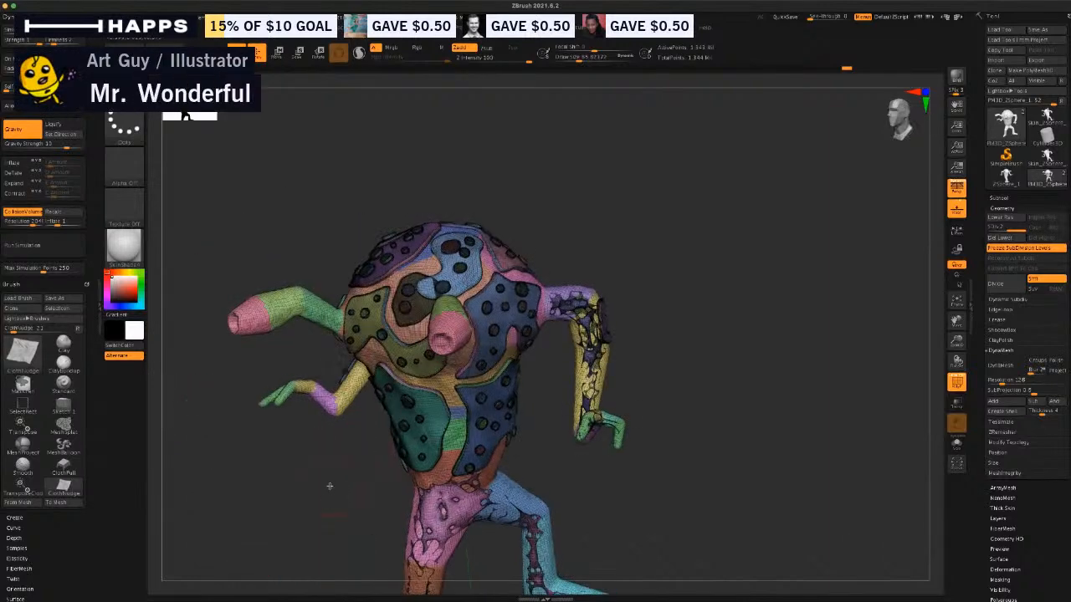
Examine the polygroup borders and mesh density around the creature's plates, arms and upper legs from the front and both sides.
left_click_drag(328, 486, 495, 322)
left_click_drag(561, 322, 412, 223)
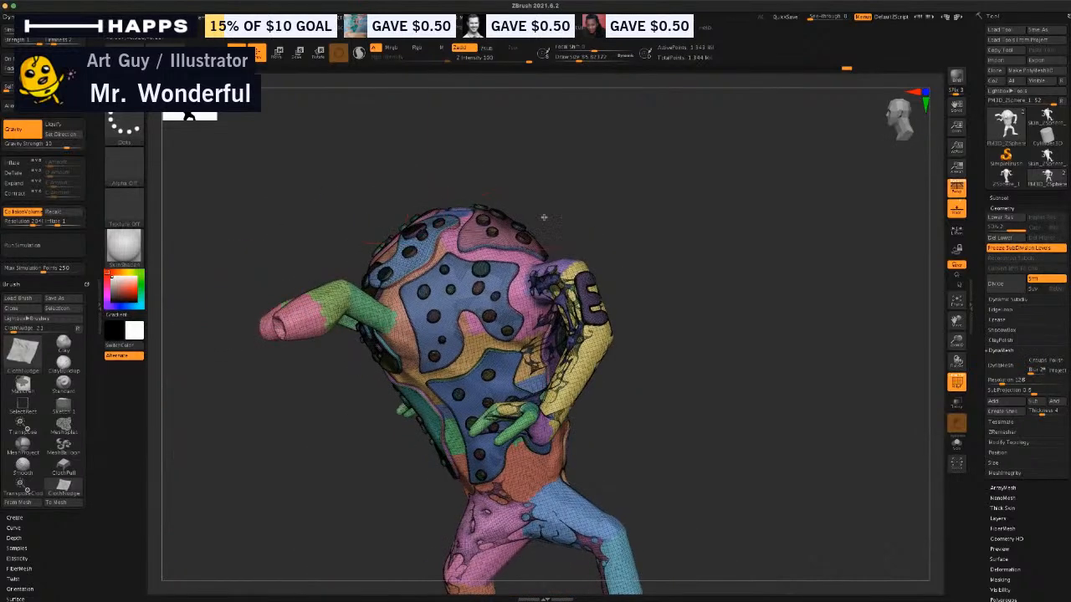
left_click_drag(662, 381, 653, 405)
left_click_drag(337, 470, 393, 257)
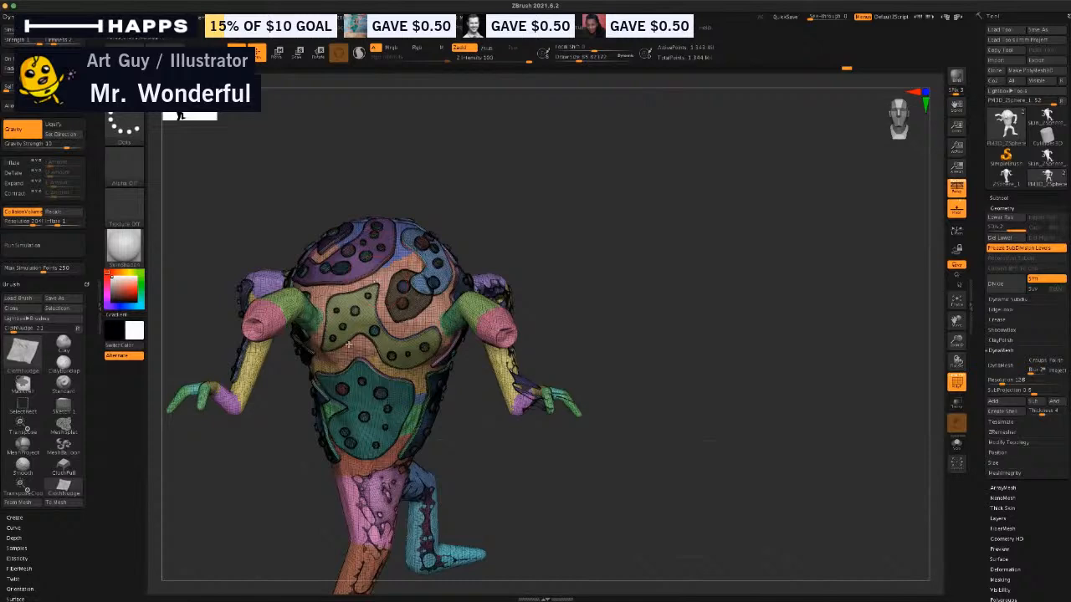
left_click_drag(287, 446, 323, 449)
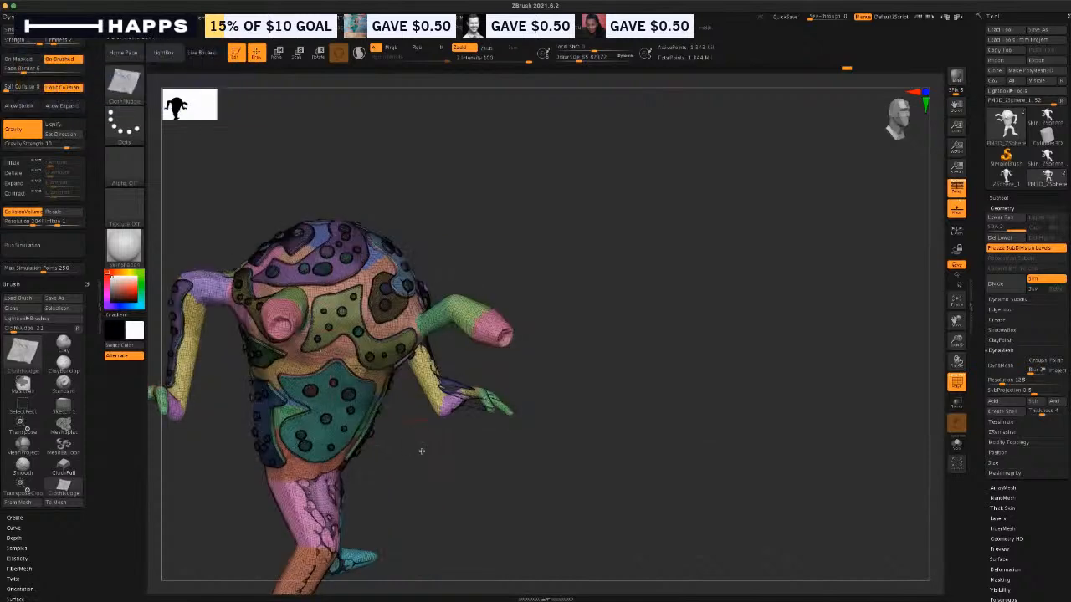
left_click_drag(436, 468, 309, 197)
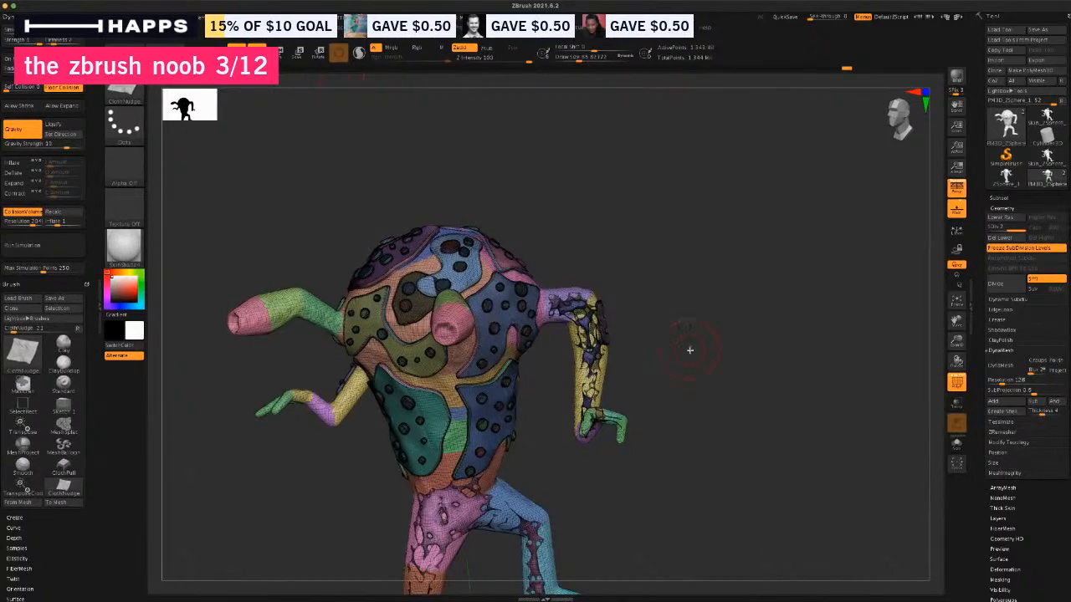
left_click_drag(702, 387, 422, 443)
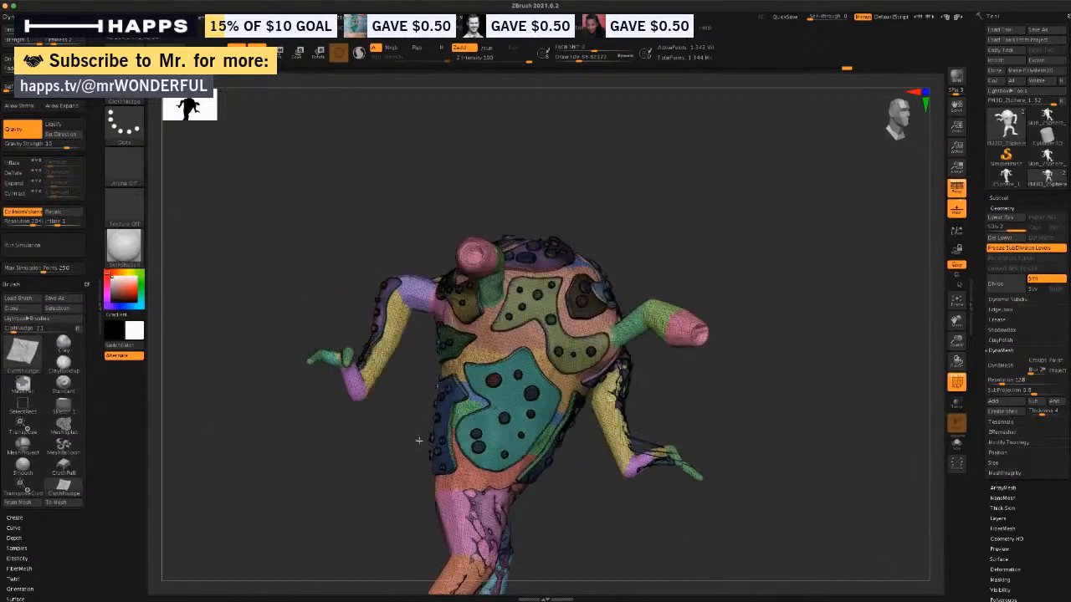
Turn off the PolyFrame display and inspect the creature's plain surface, from close-ups of its plates and stubs to the whole figure.
left_click(958, 381)
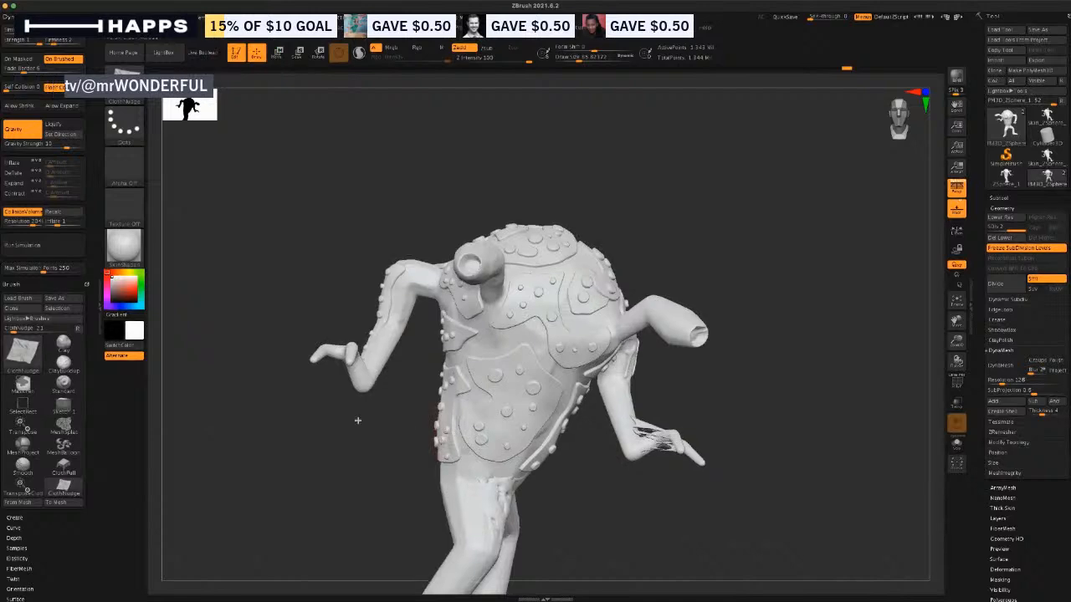
left_click_drag(358, 421, 296, 293, "alt")
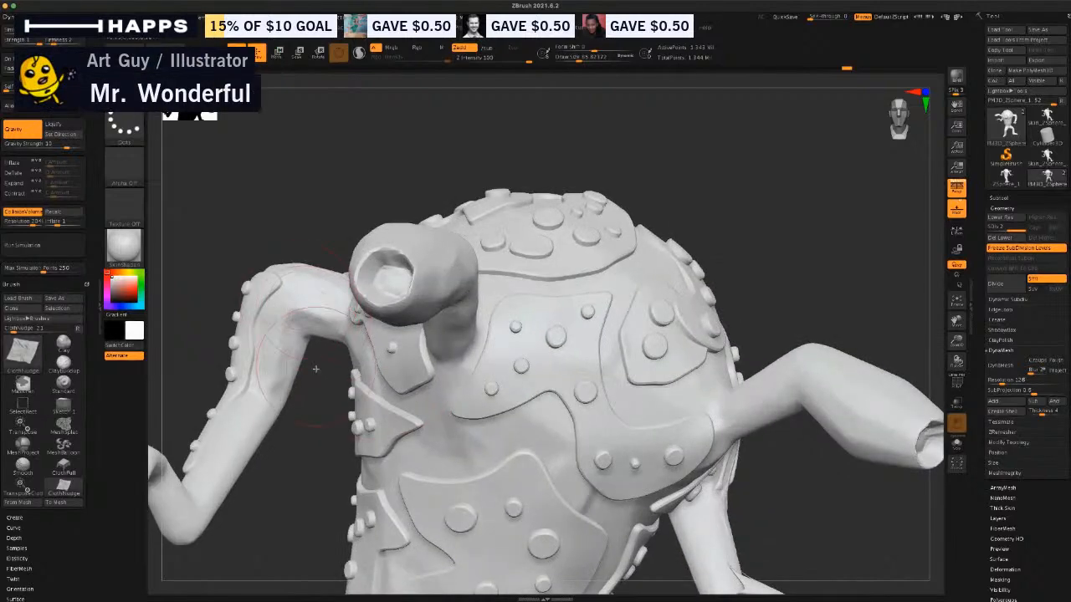
left_click_drag(315, 369, 391, 328)
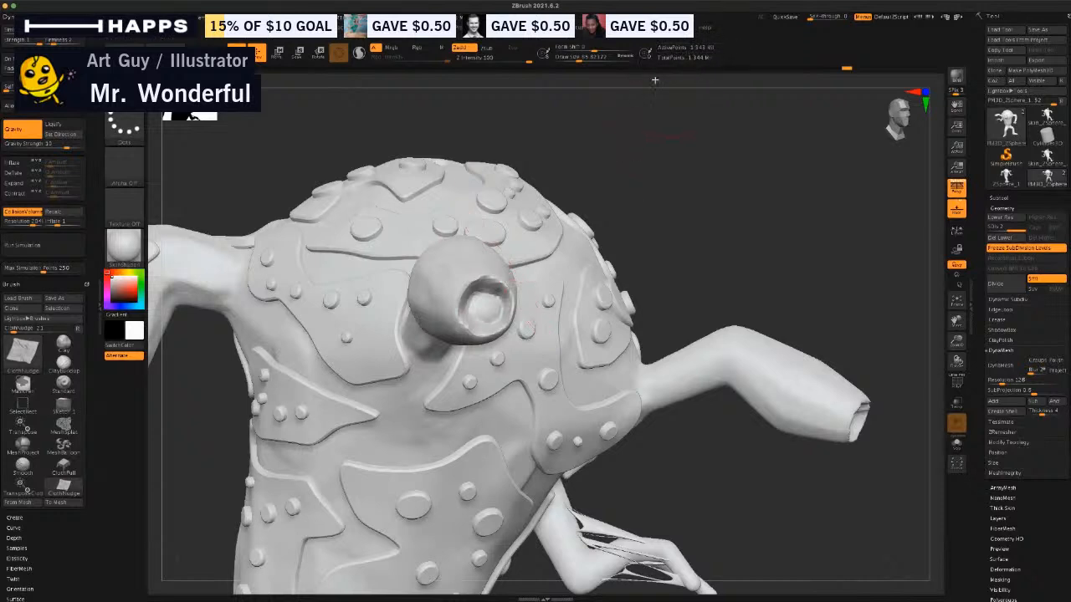
left_click_drag(654, 228, 608, 248)
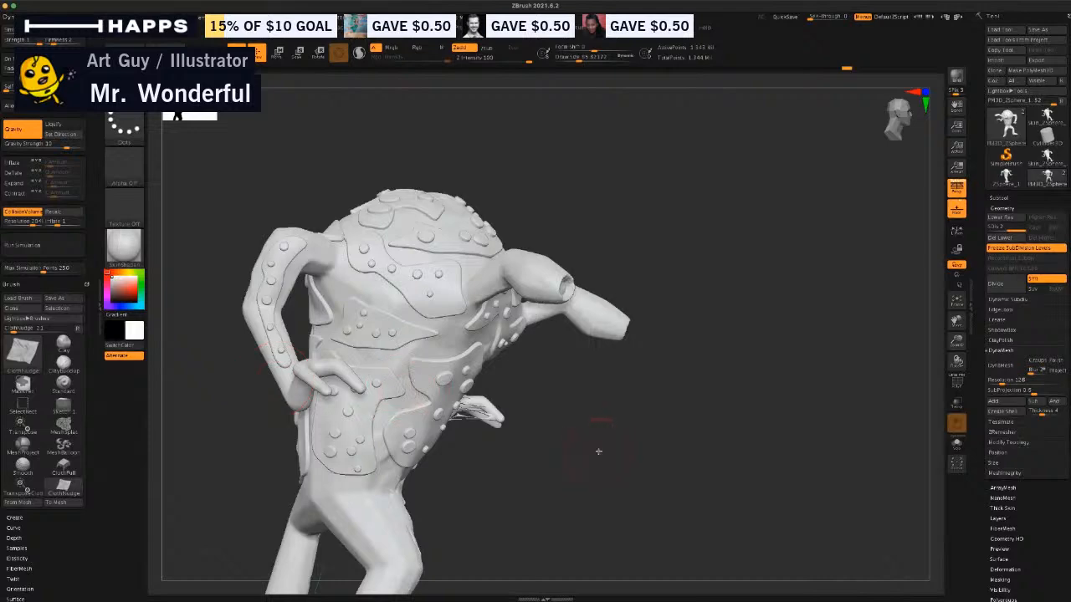
left_click_drag(598, 452, 619, 463)
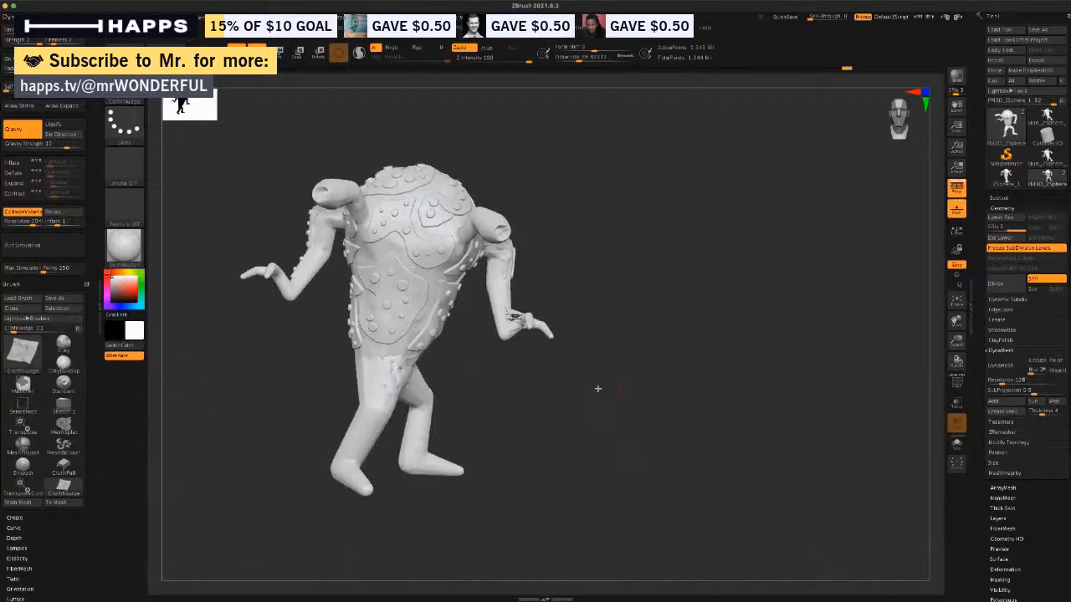